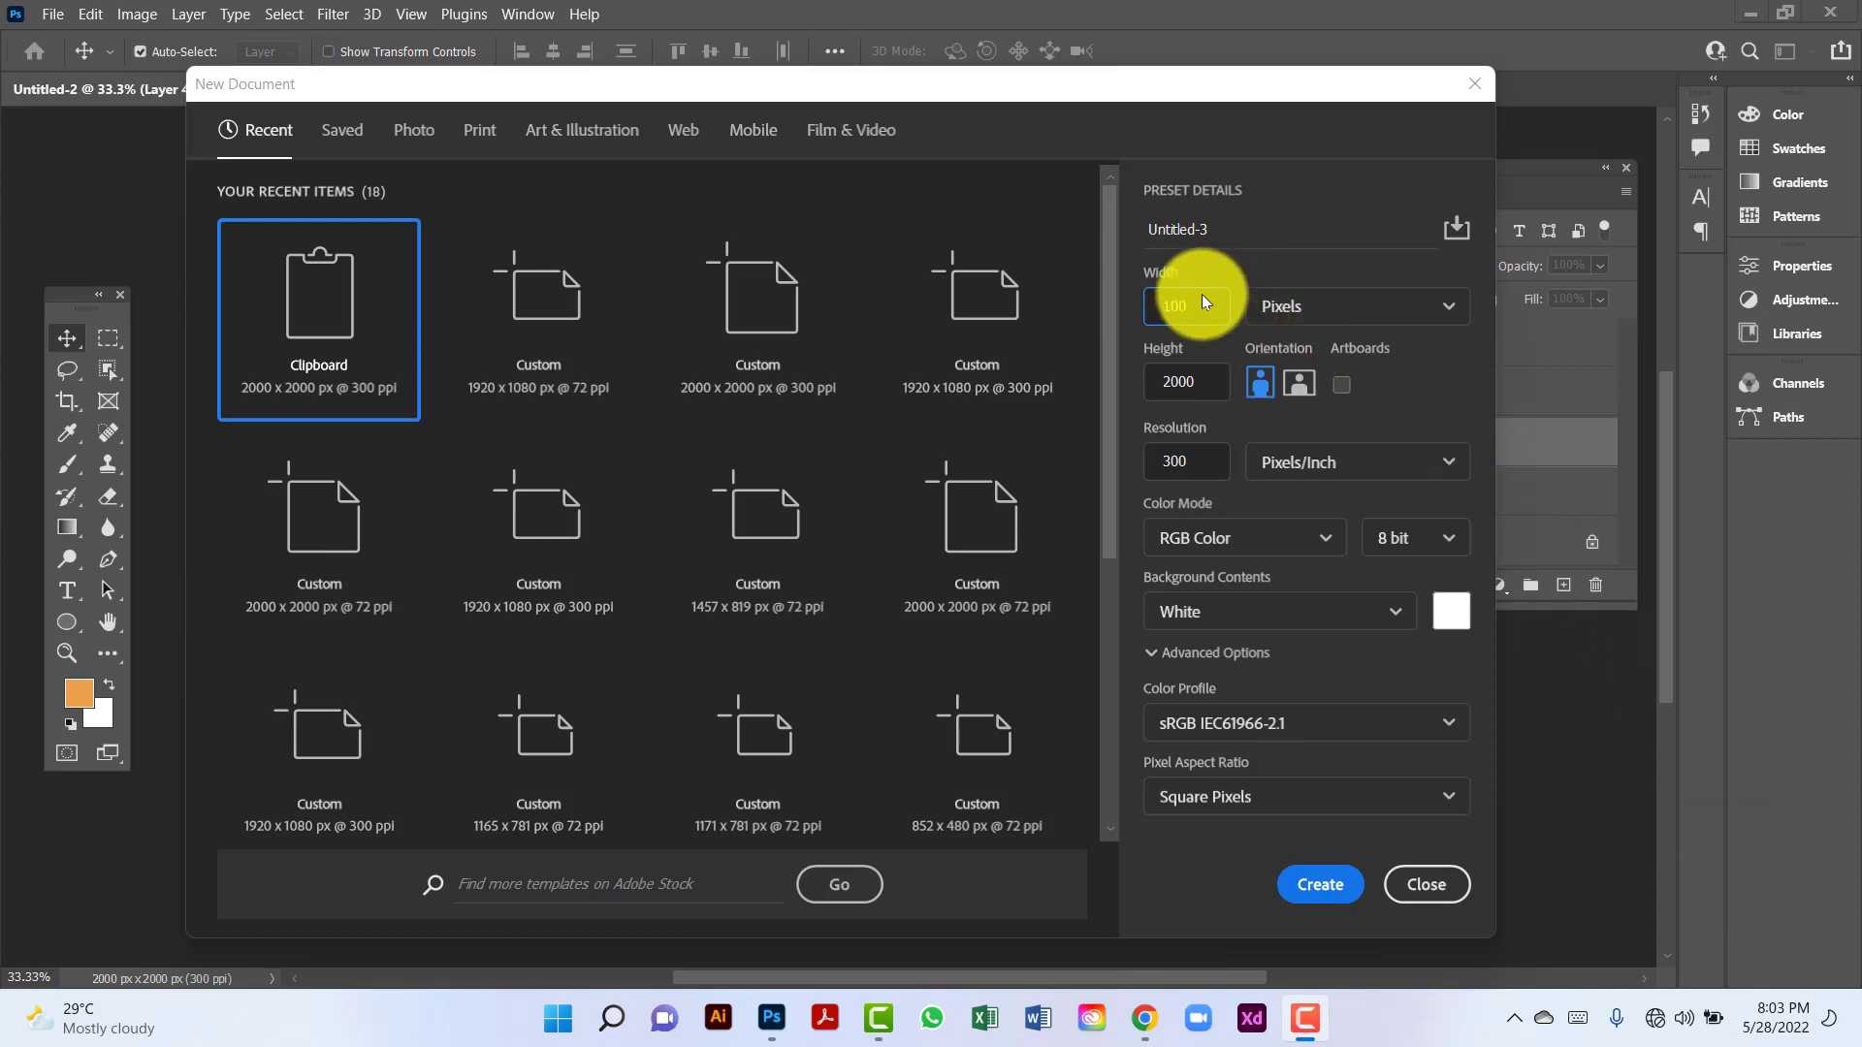
- Create a new white document 2000 × 2000 px at 300 ppi
key(BackSpace)
key(BackSpace)
key(BackSpace)
text(2000)
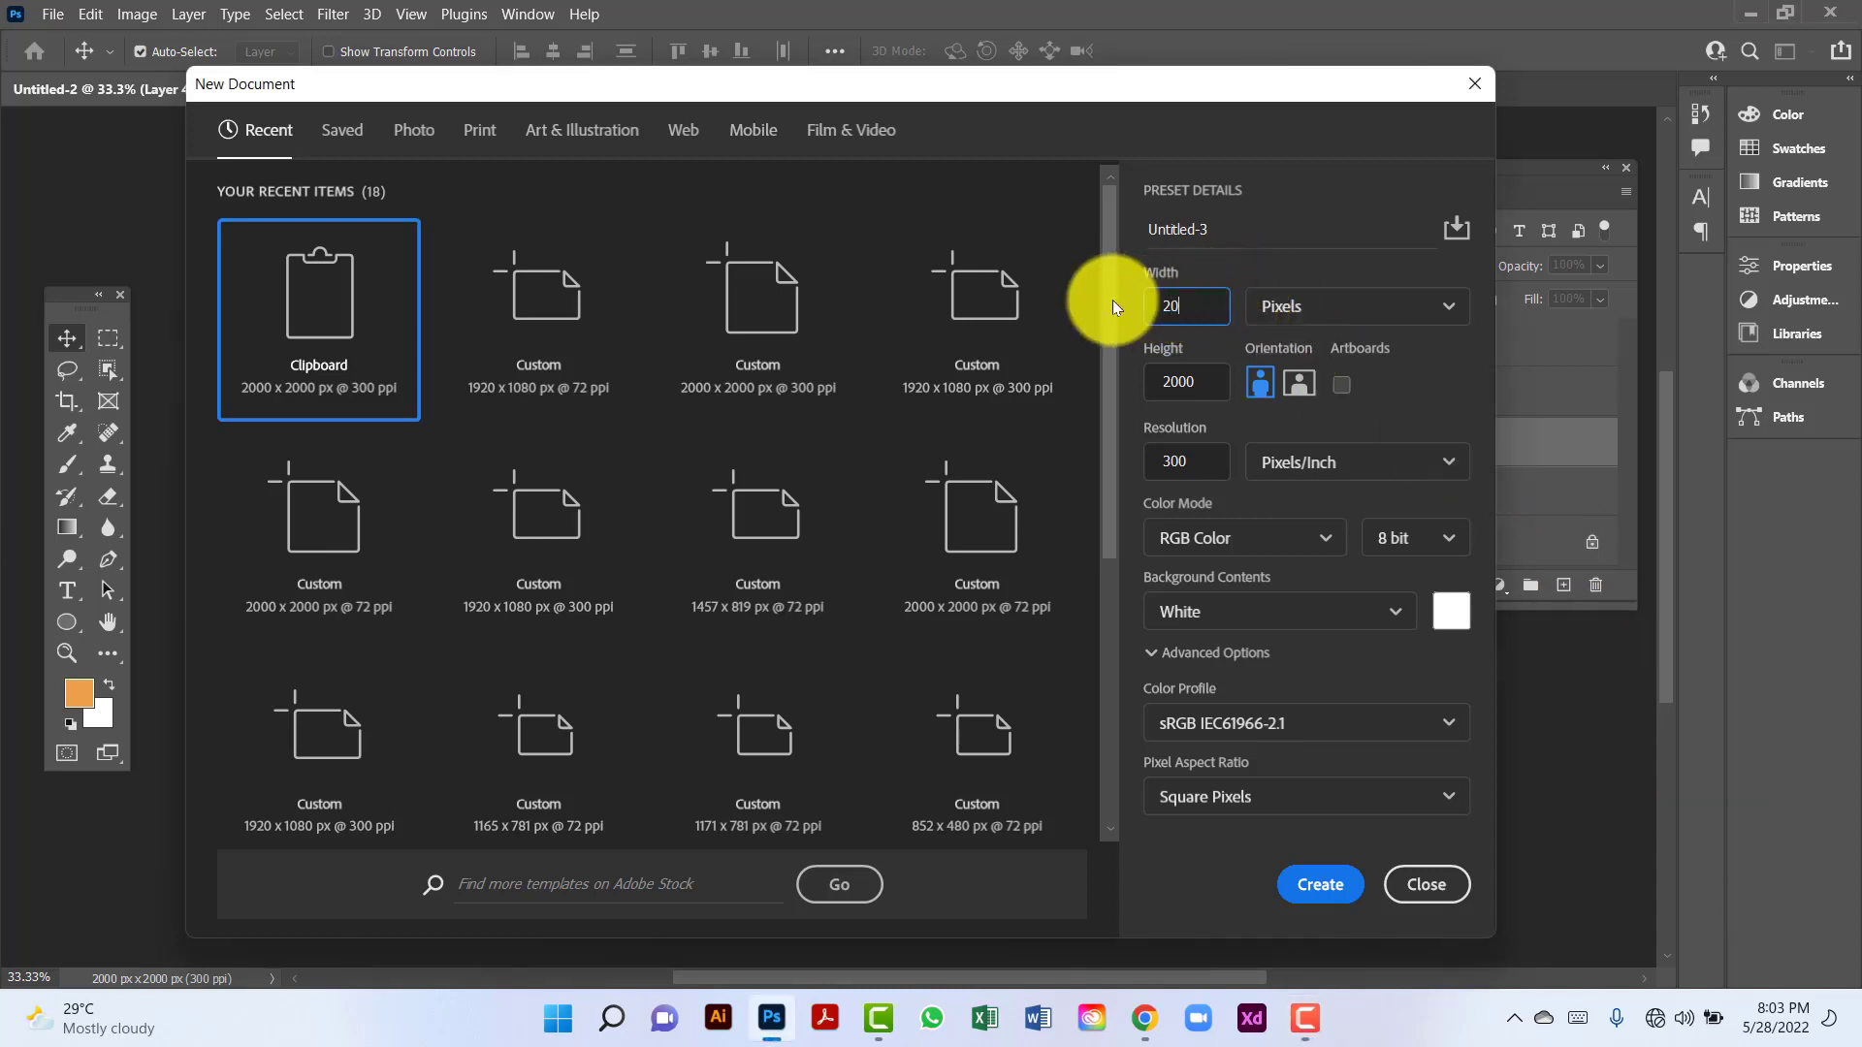
click(1178, 383)
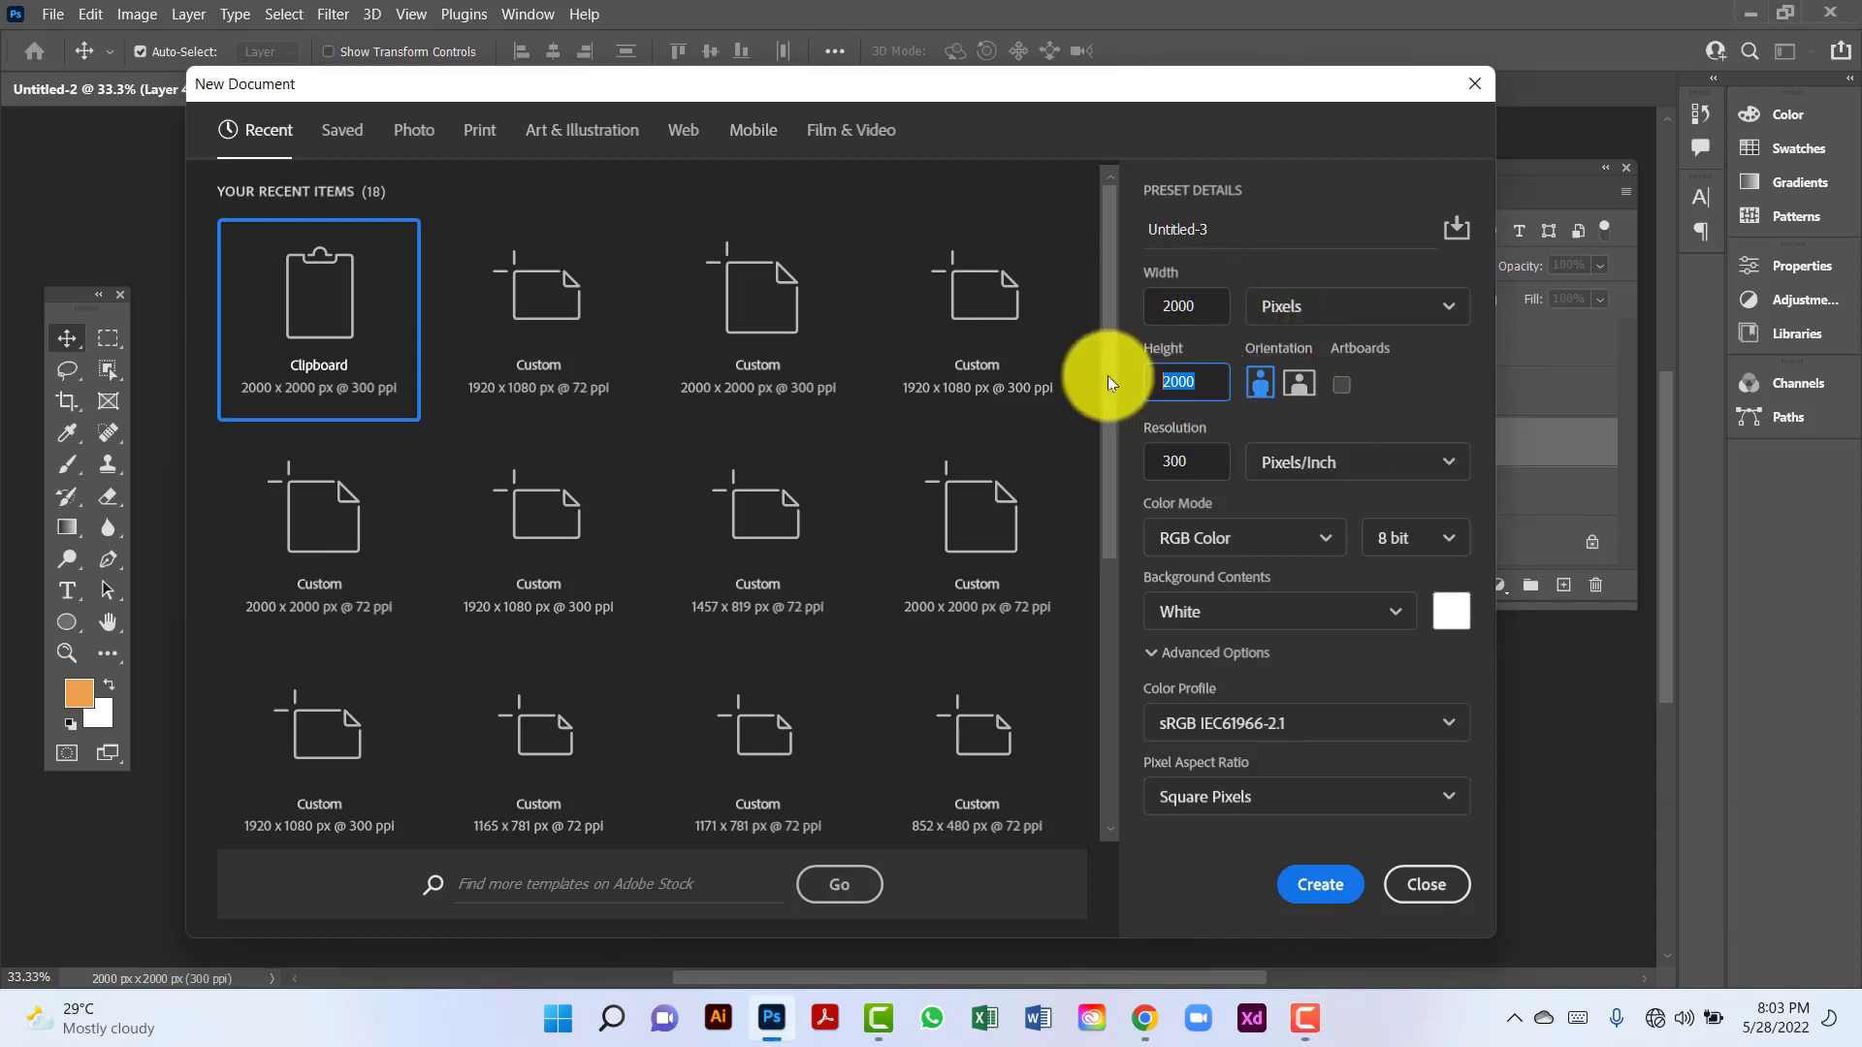
key(Tab)
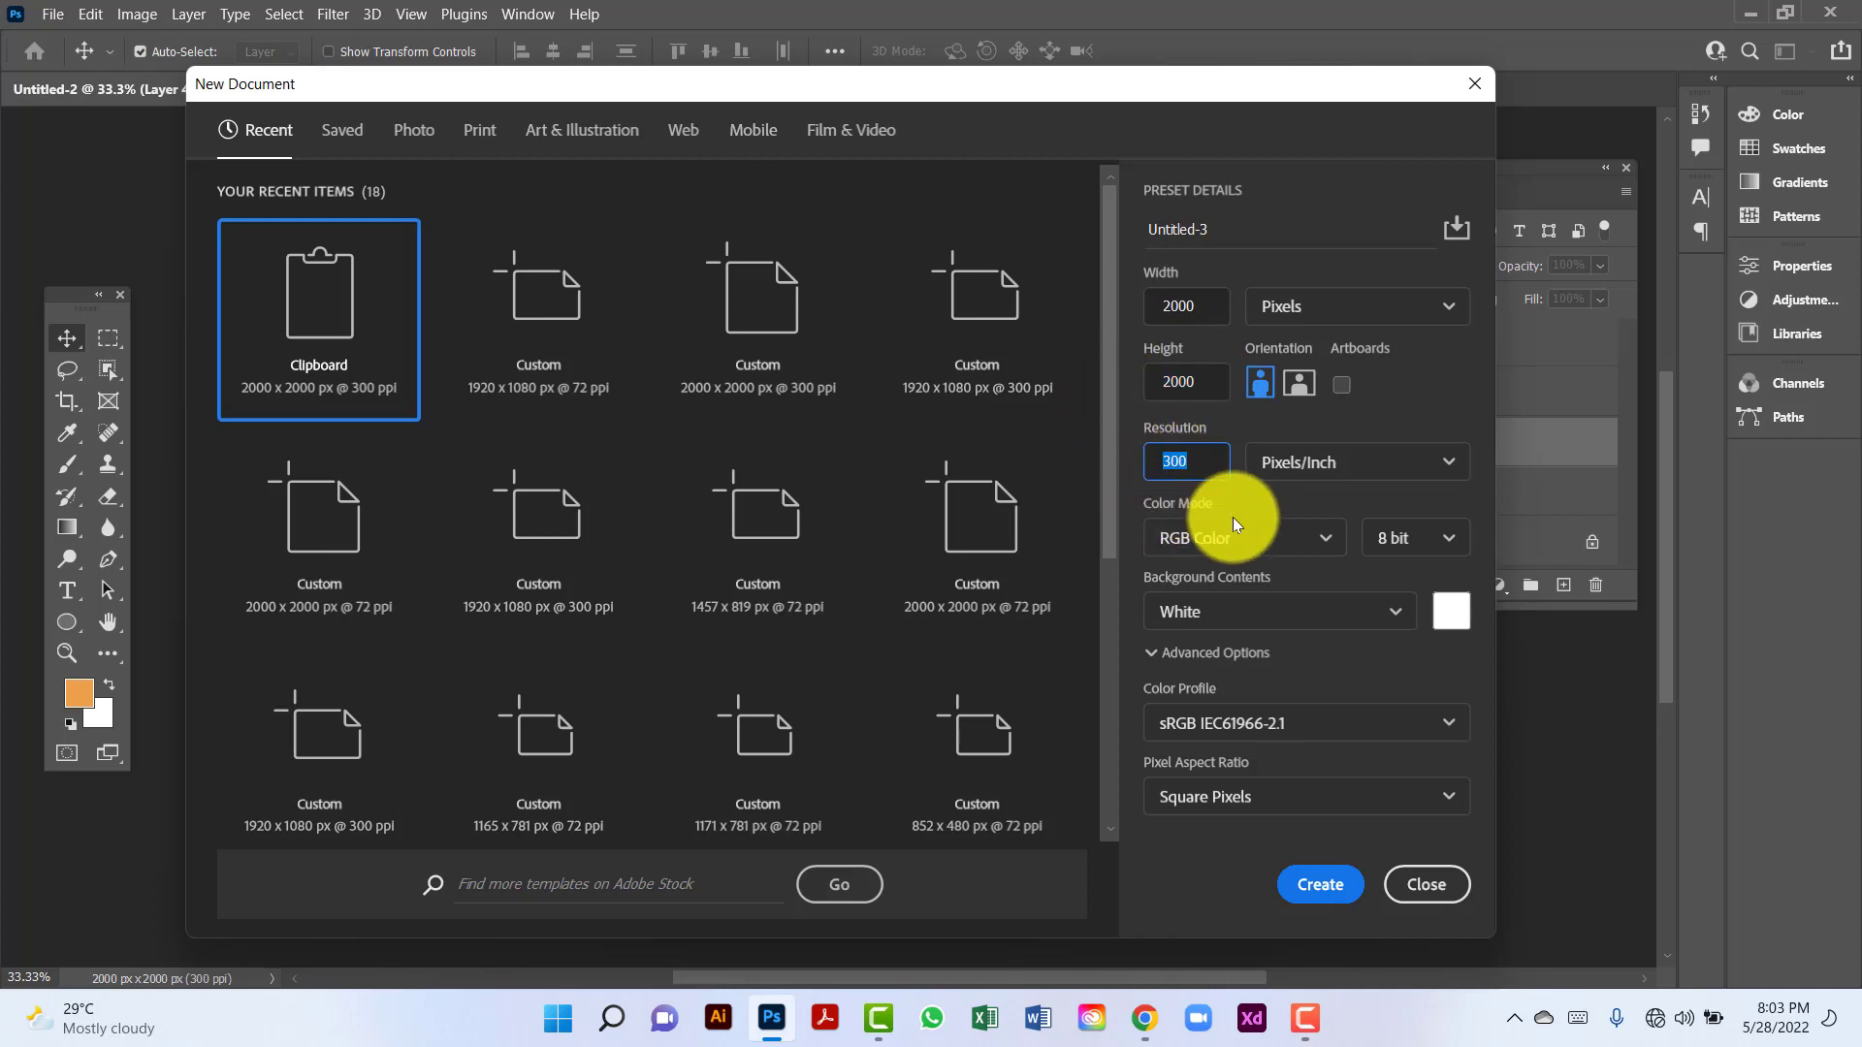
click(1320, 886)
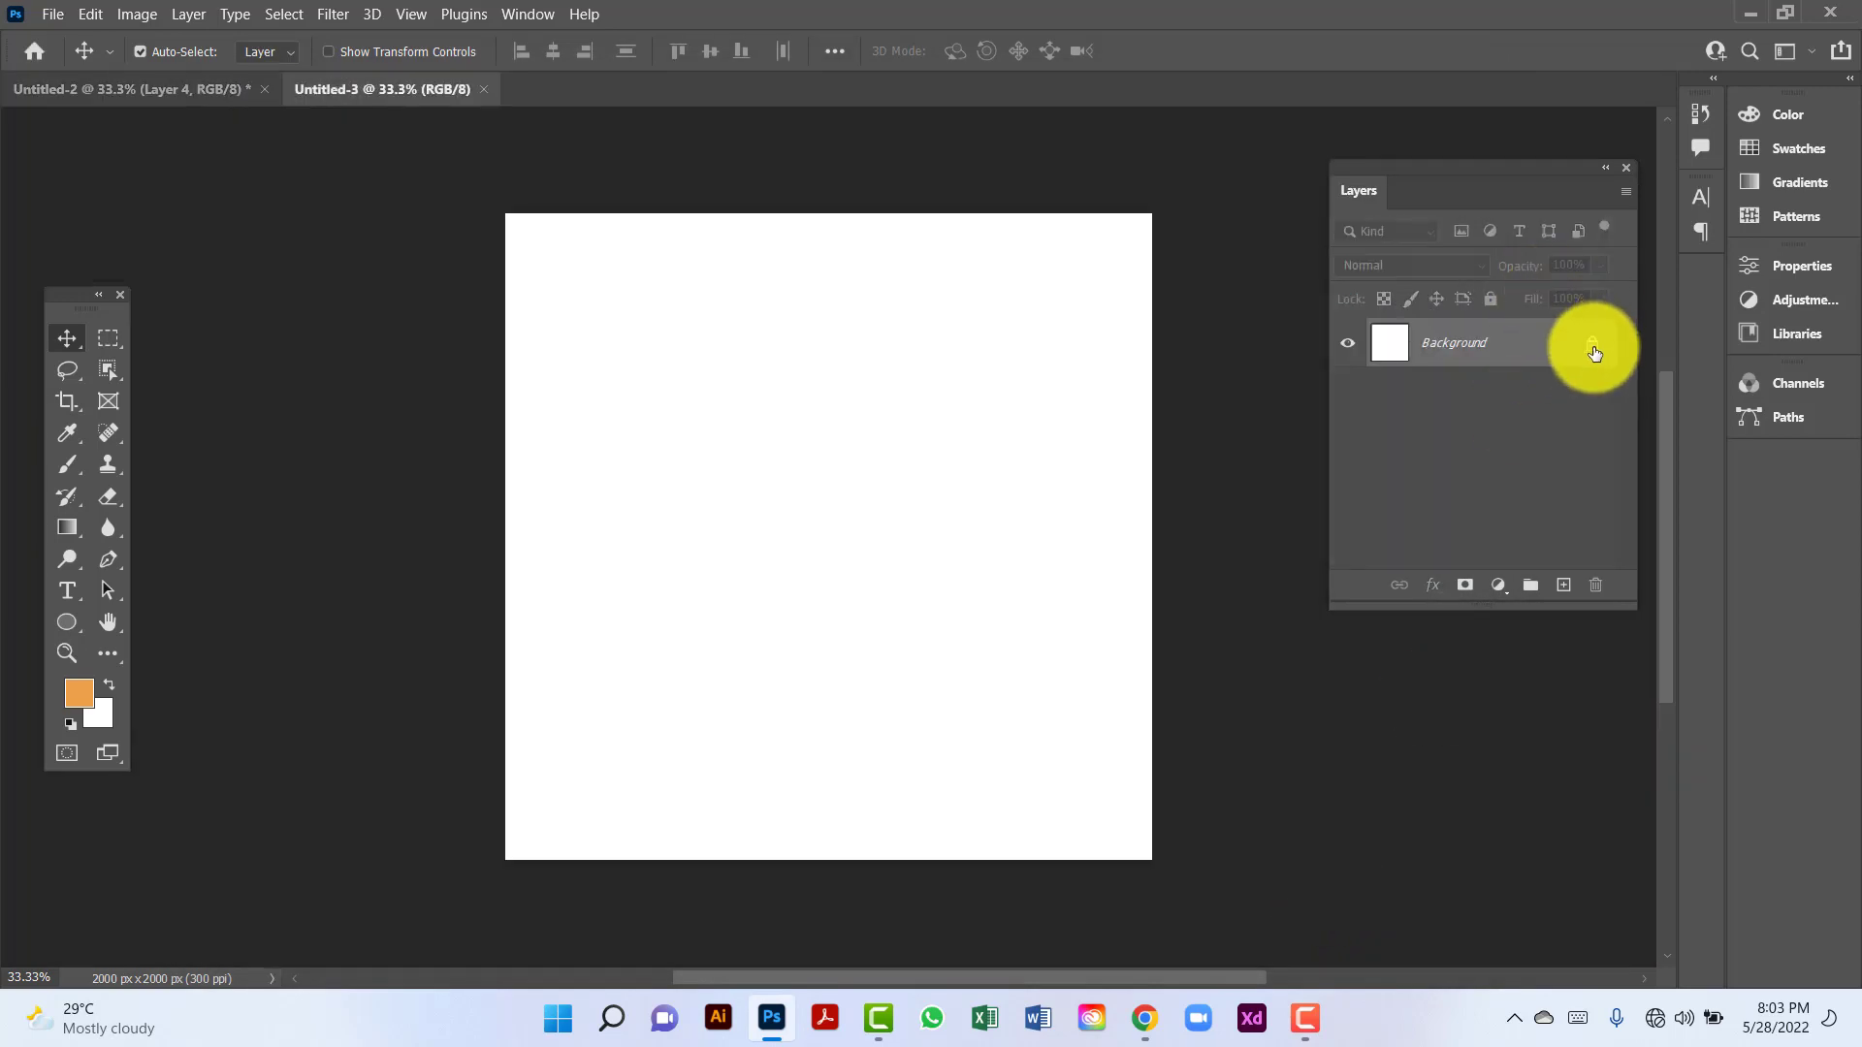
- Unlock the background as Layer 0 and draw a large circle with the Ellipse Tool
click(1594, 349)
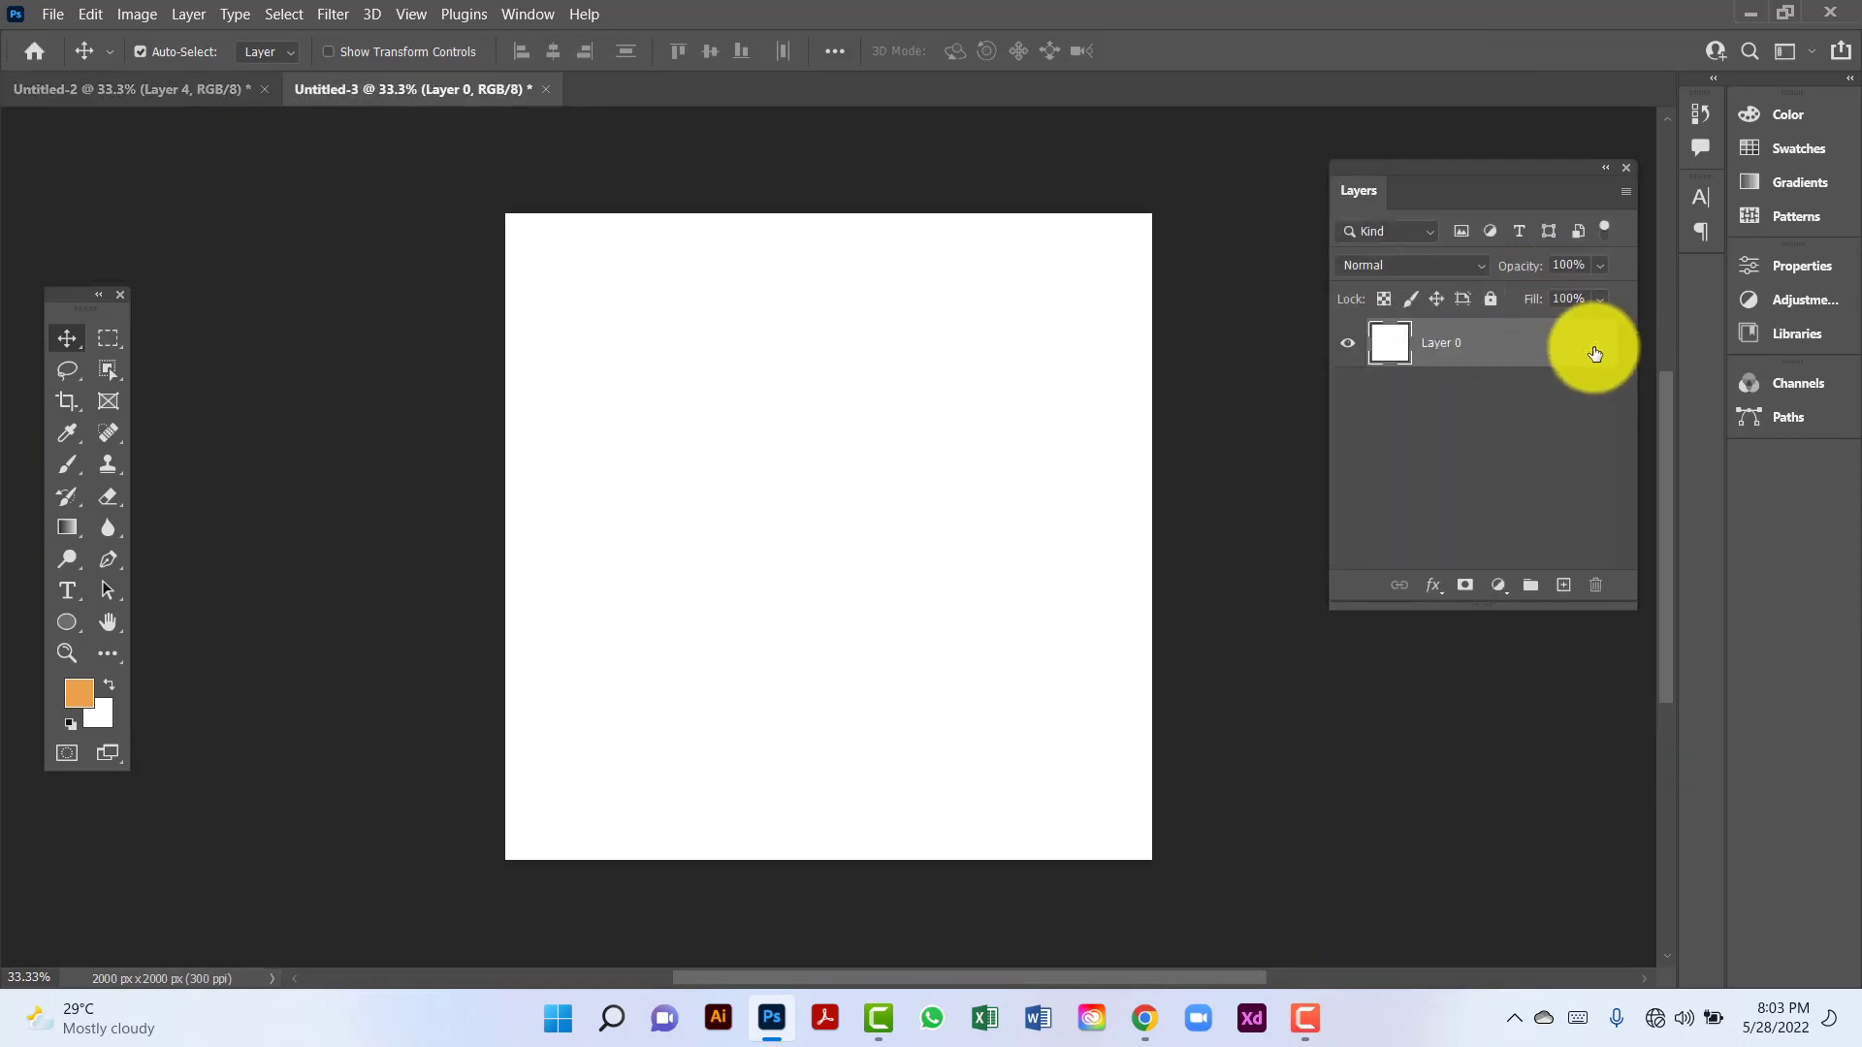
click(68, 623)
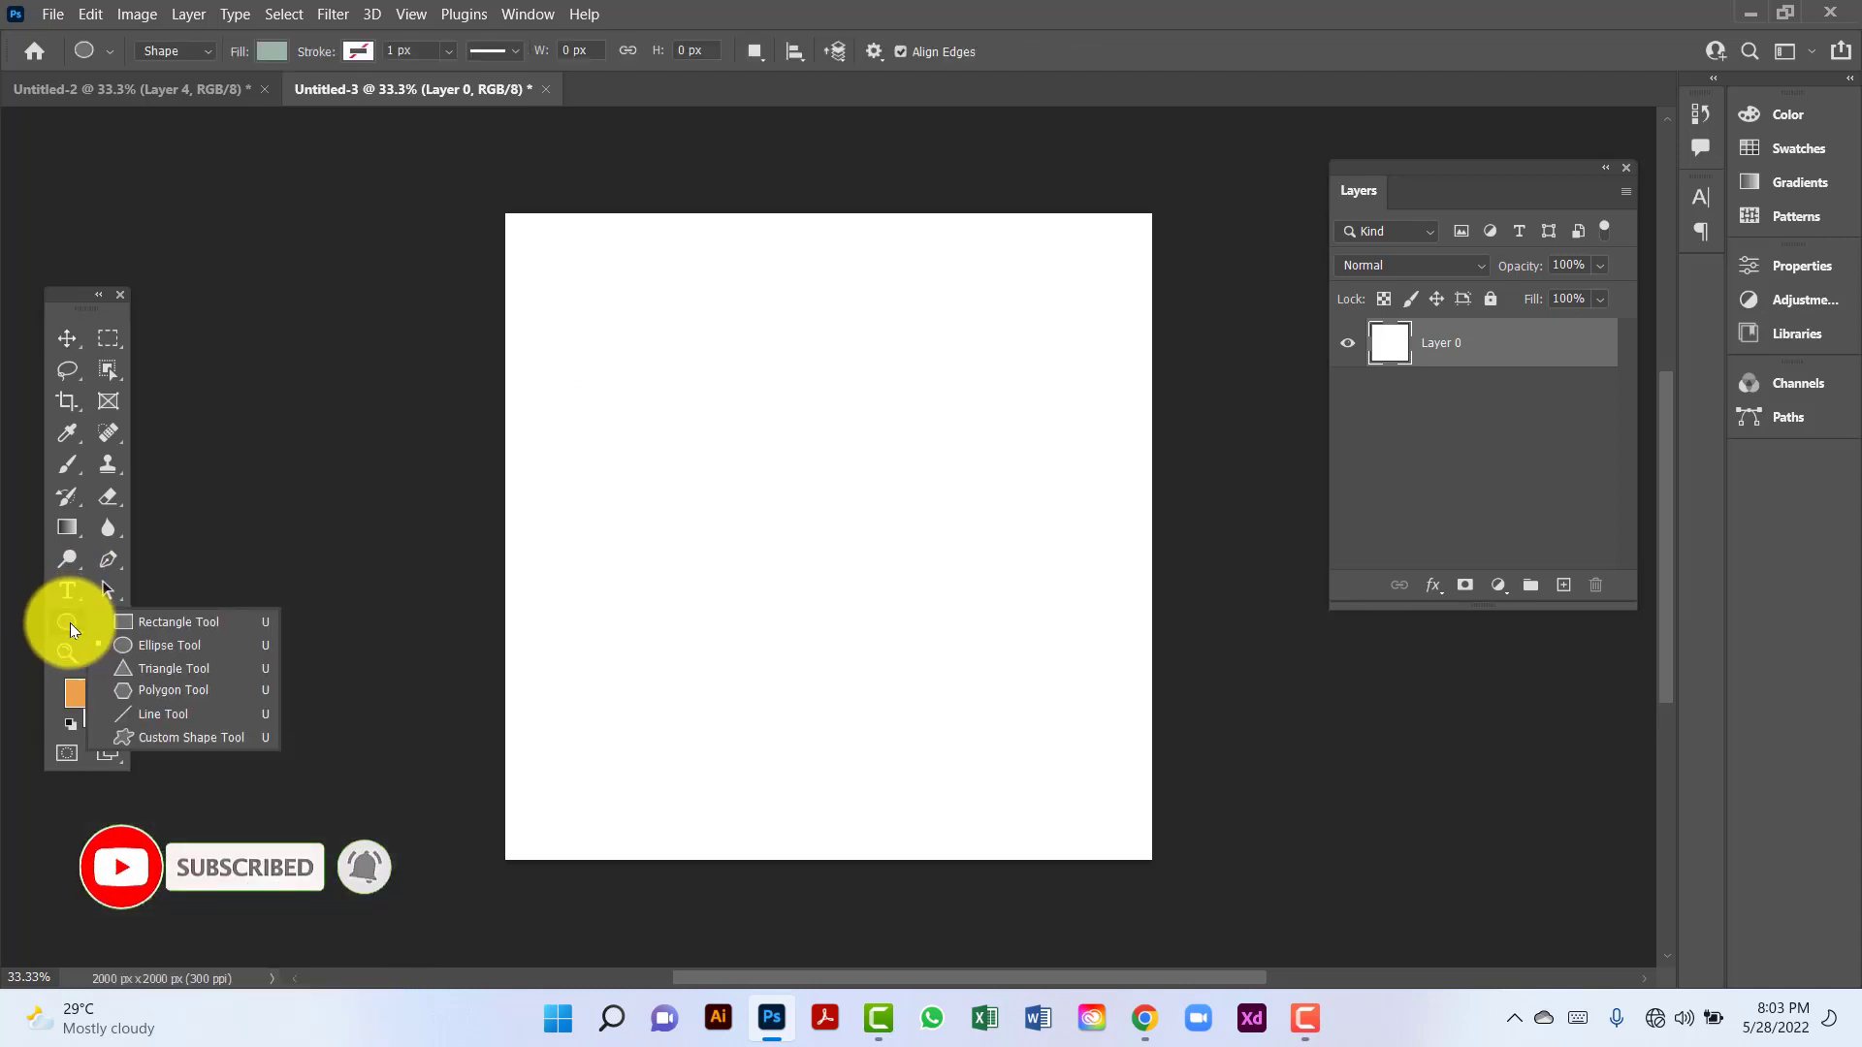
click(147, 648)
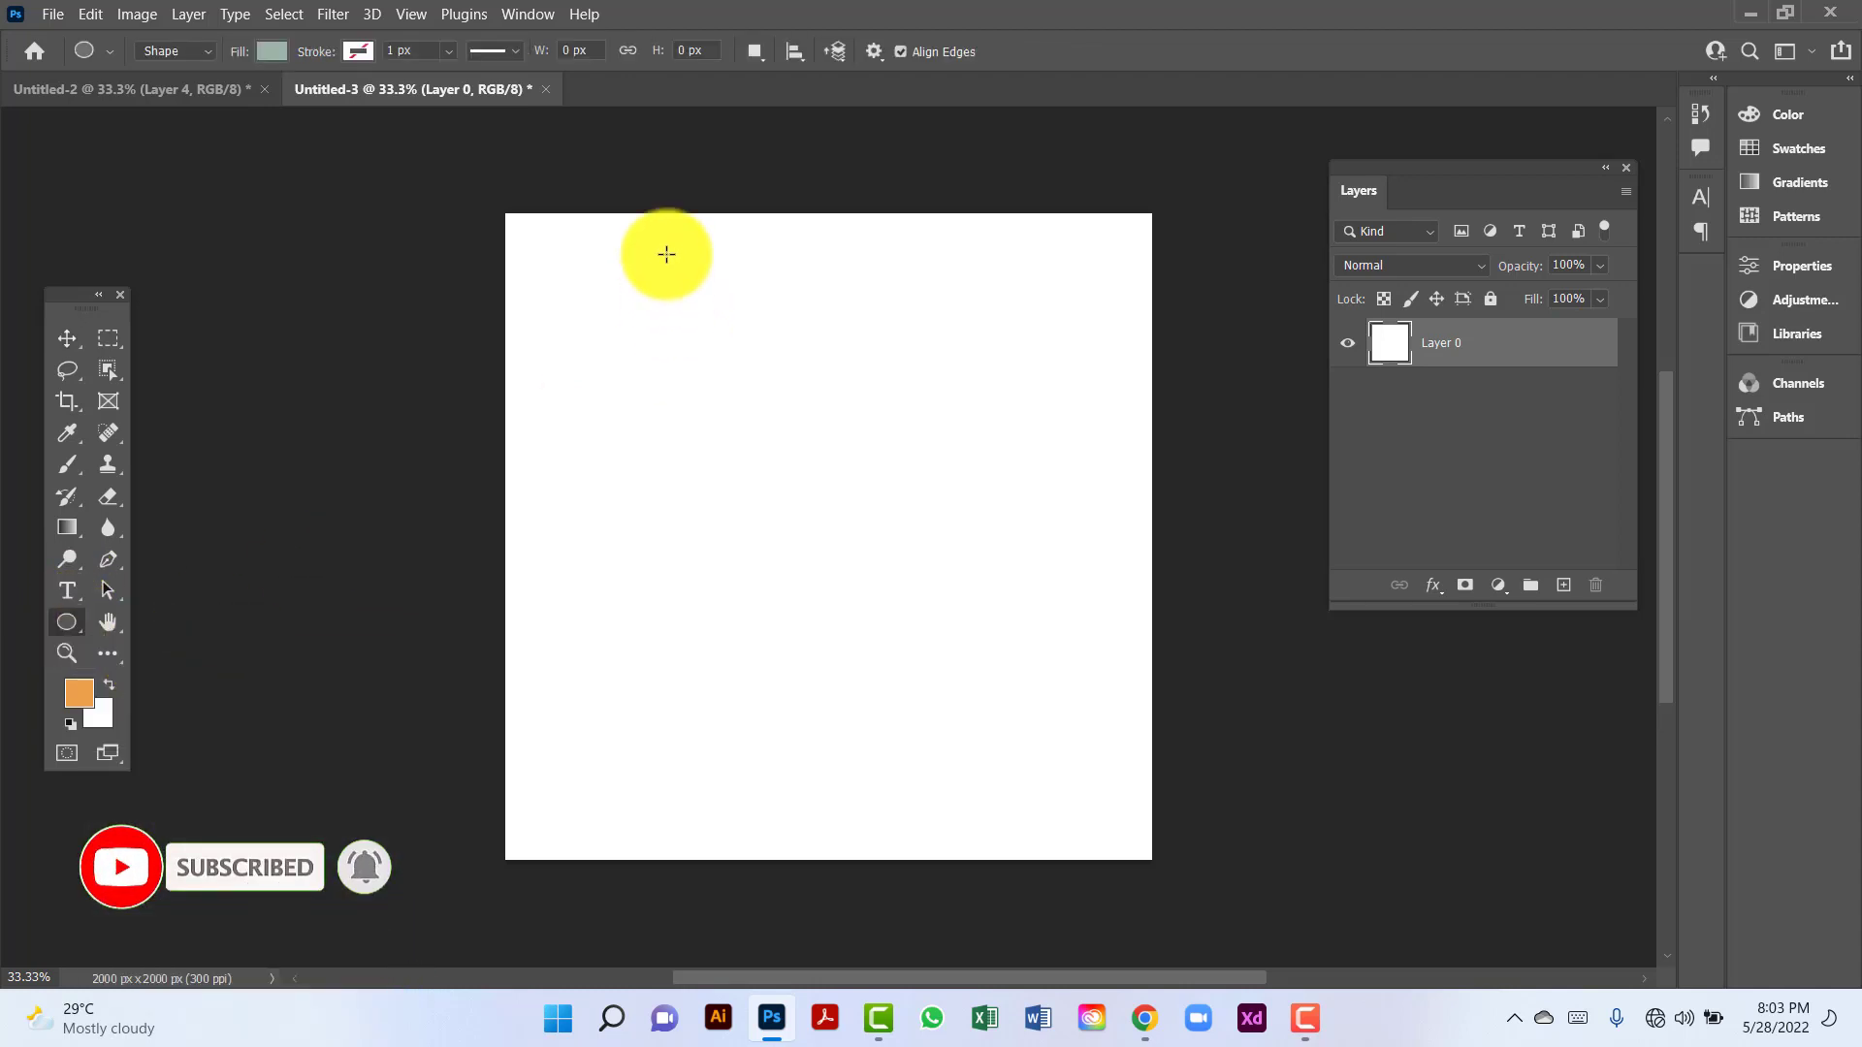
drag(743, 312, 1100, 623)
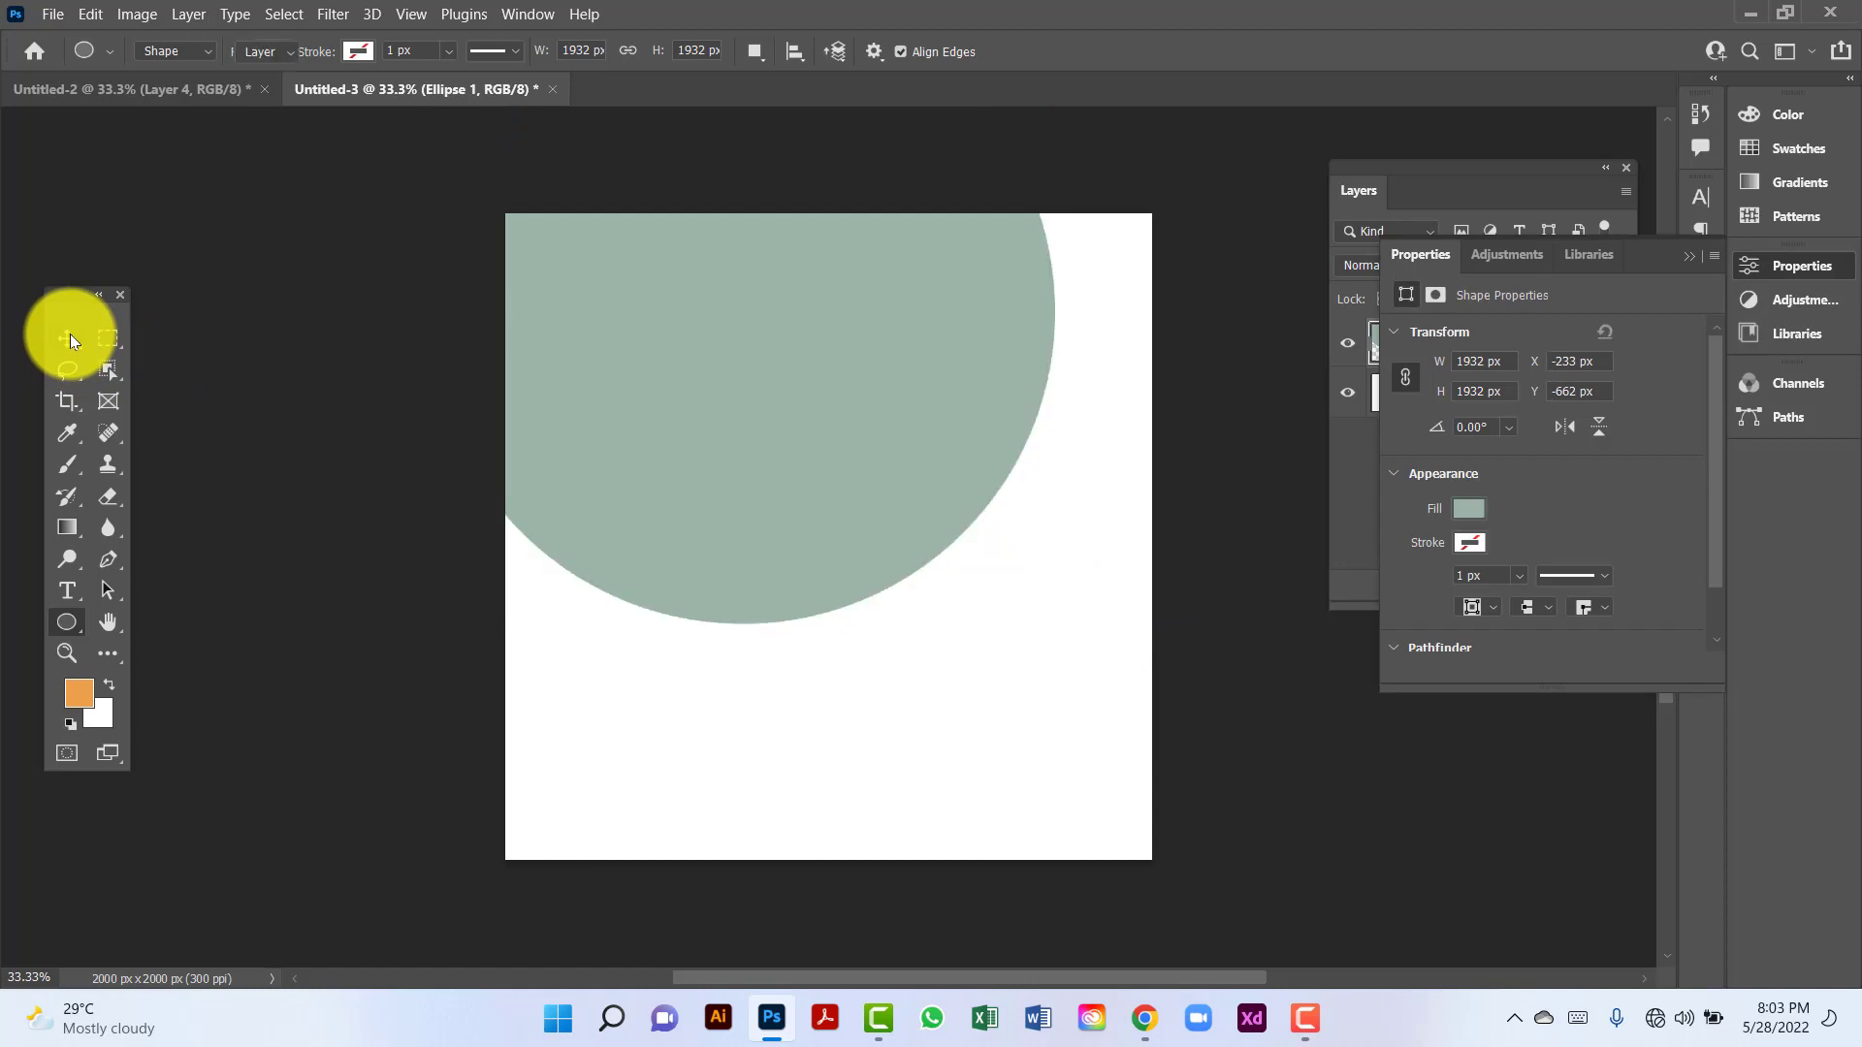
- Enlarge the circle and centre it overhanging the top edge as a semicircle
click(70, 337)
drag(790, 354, 874, 295)
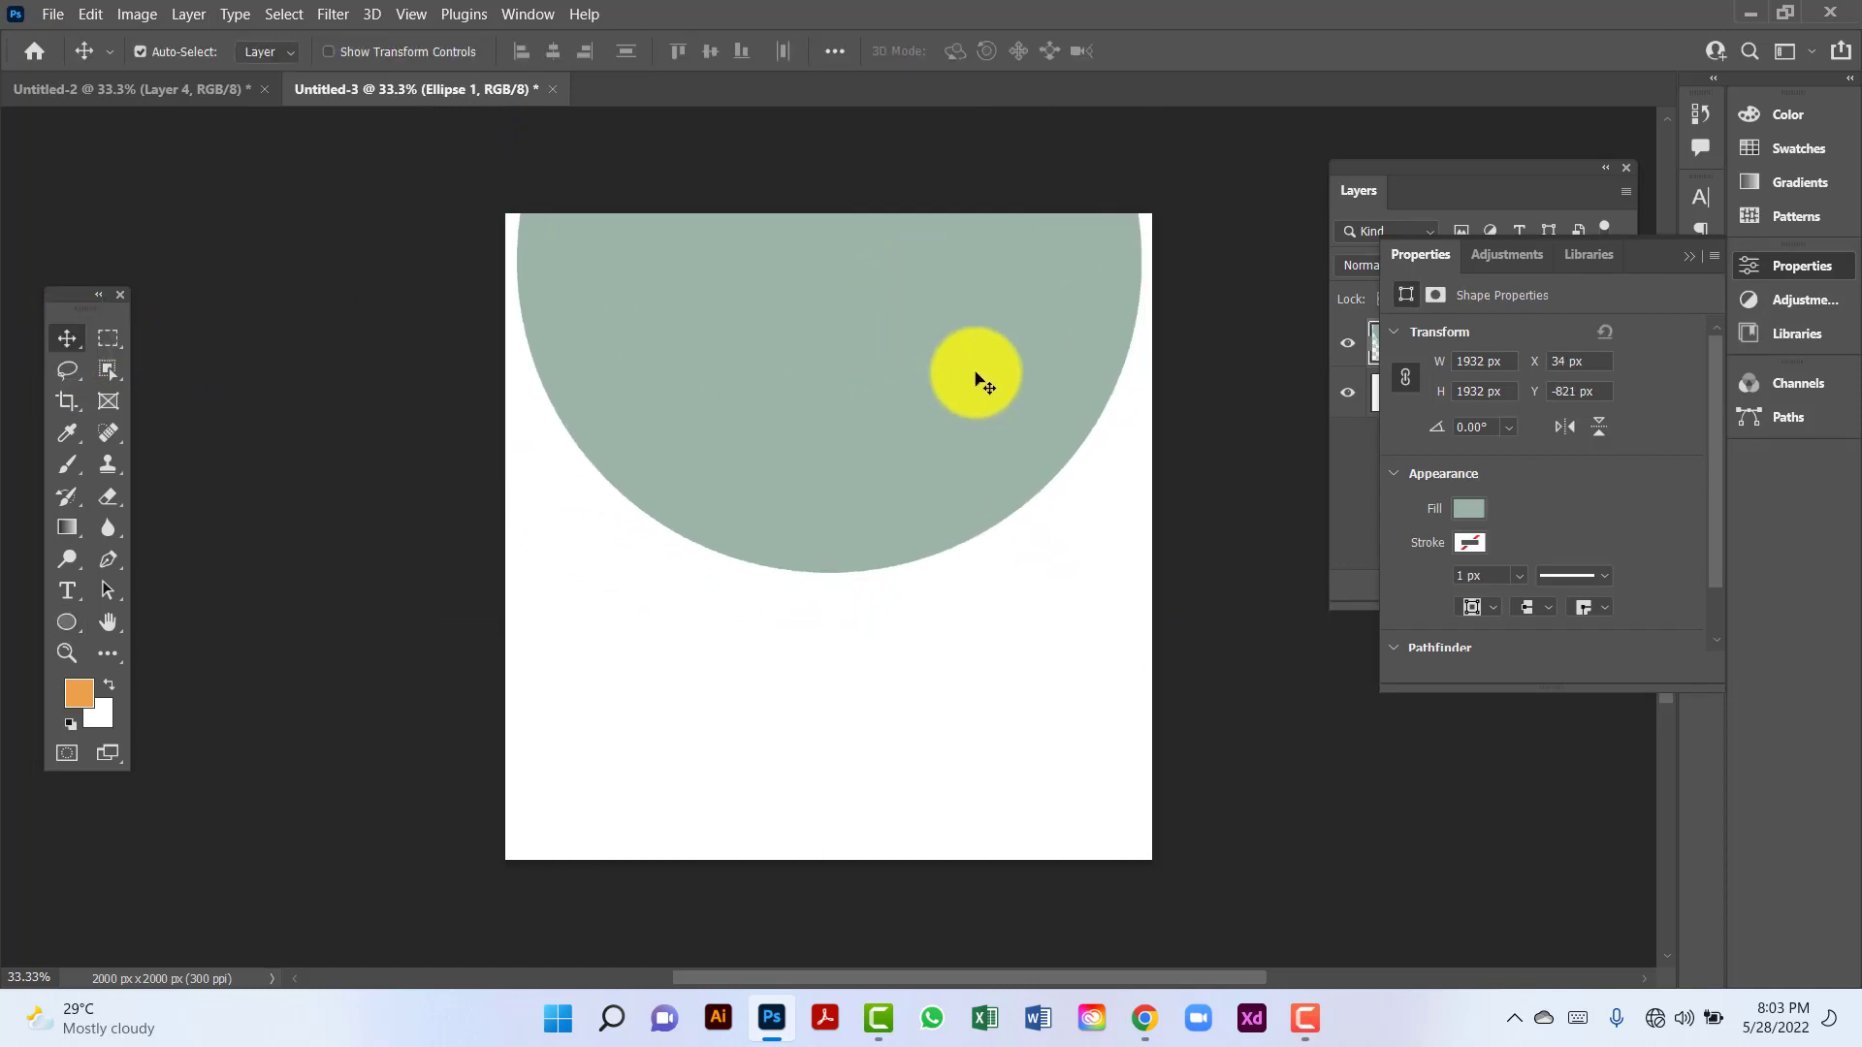
click(1689, 253)
key(ctrl+t)
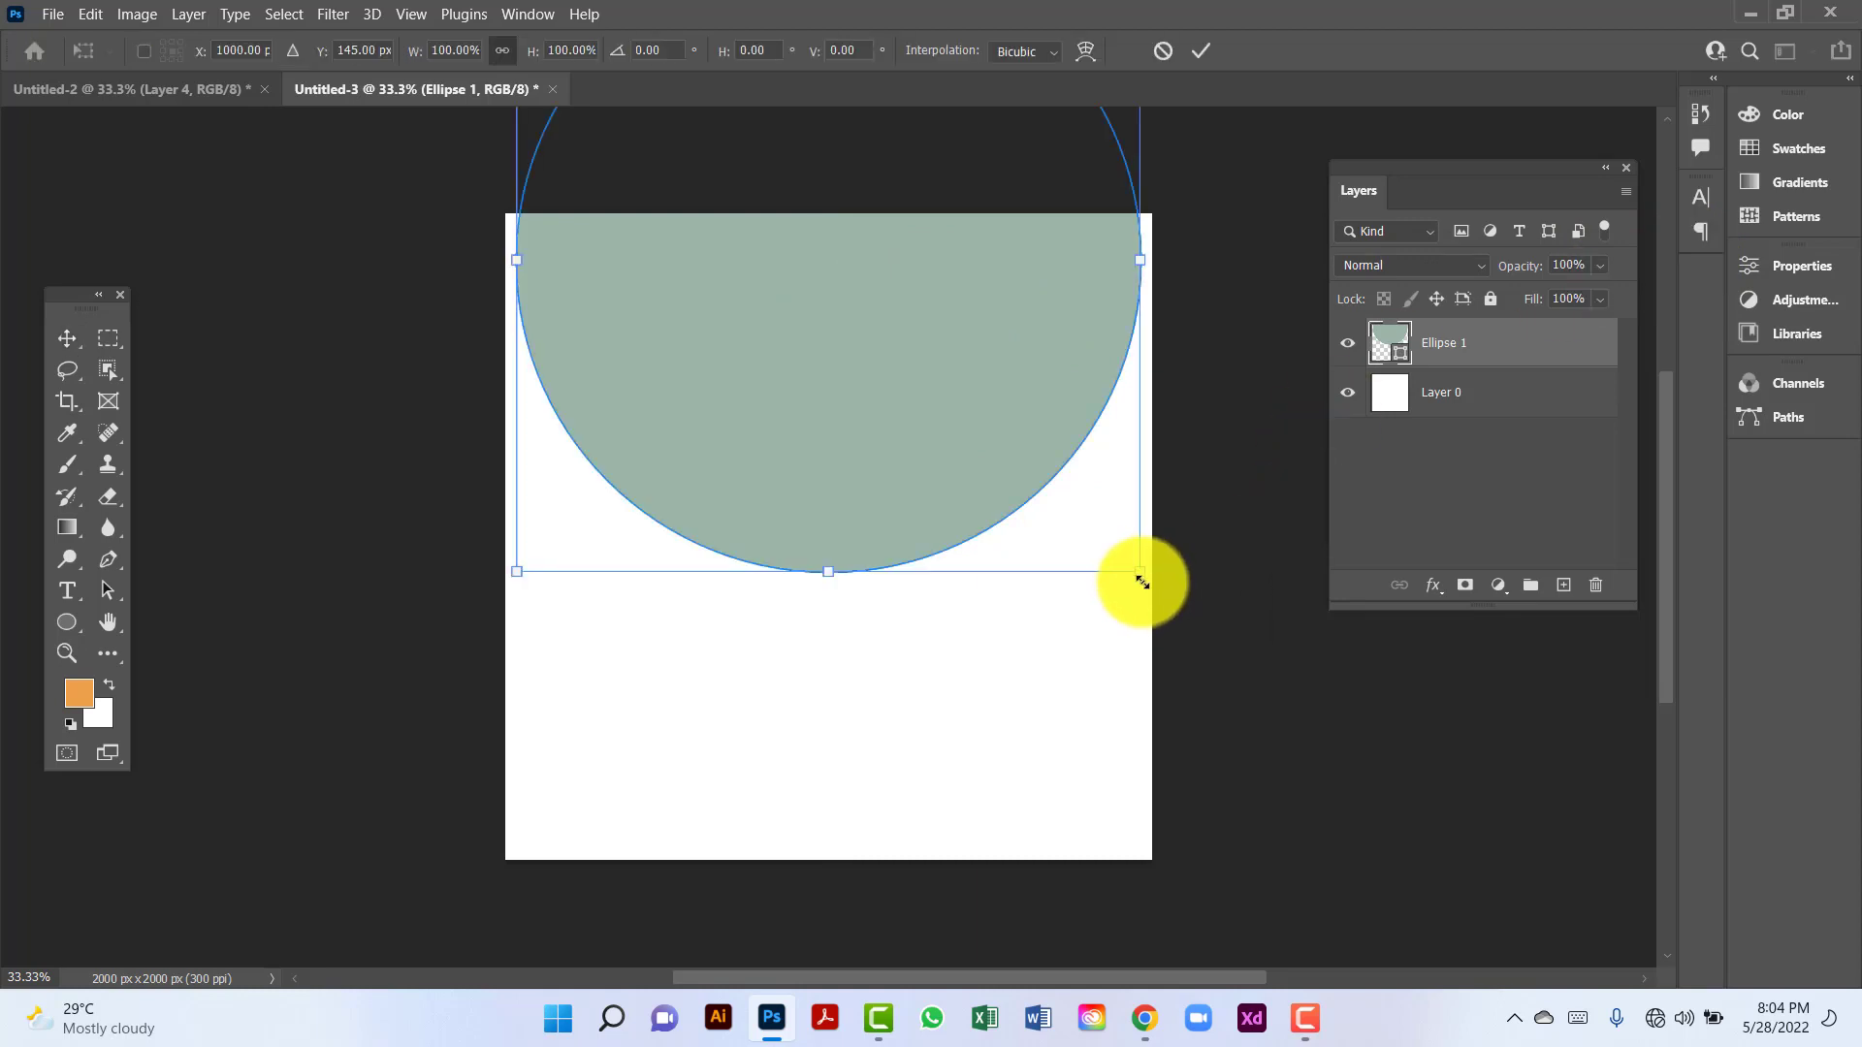
drag(1141, 581, 1175, 612)
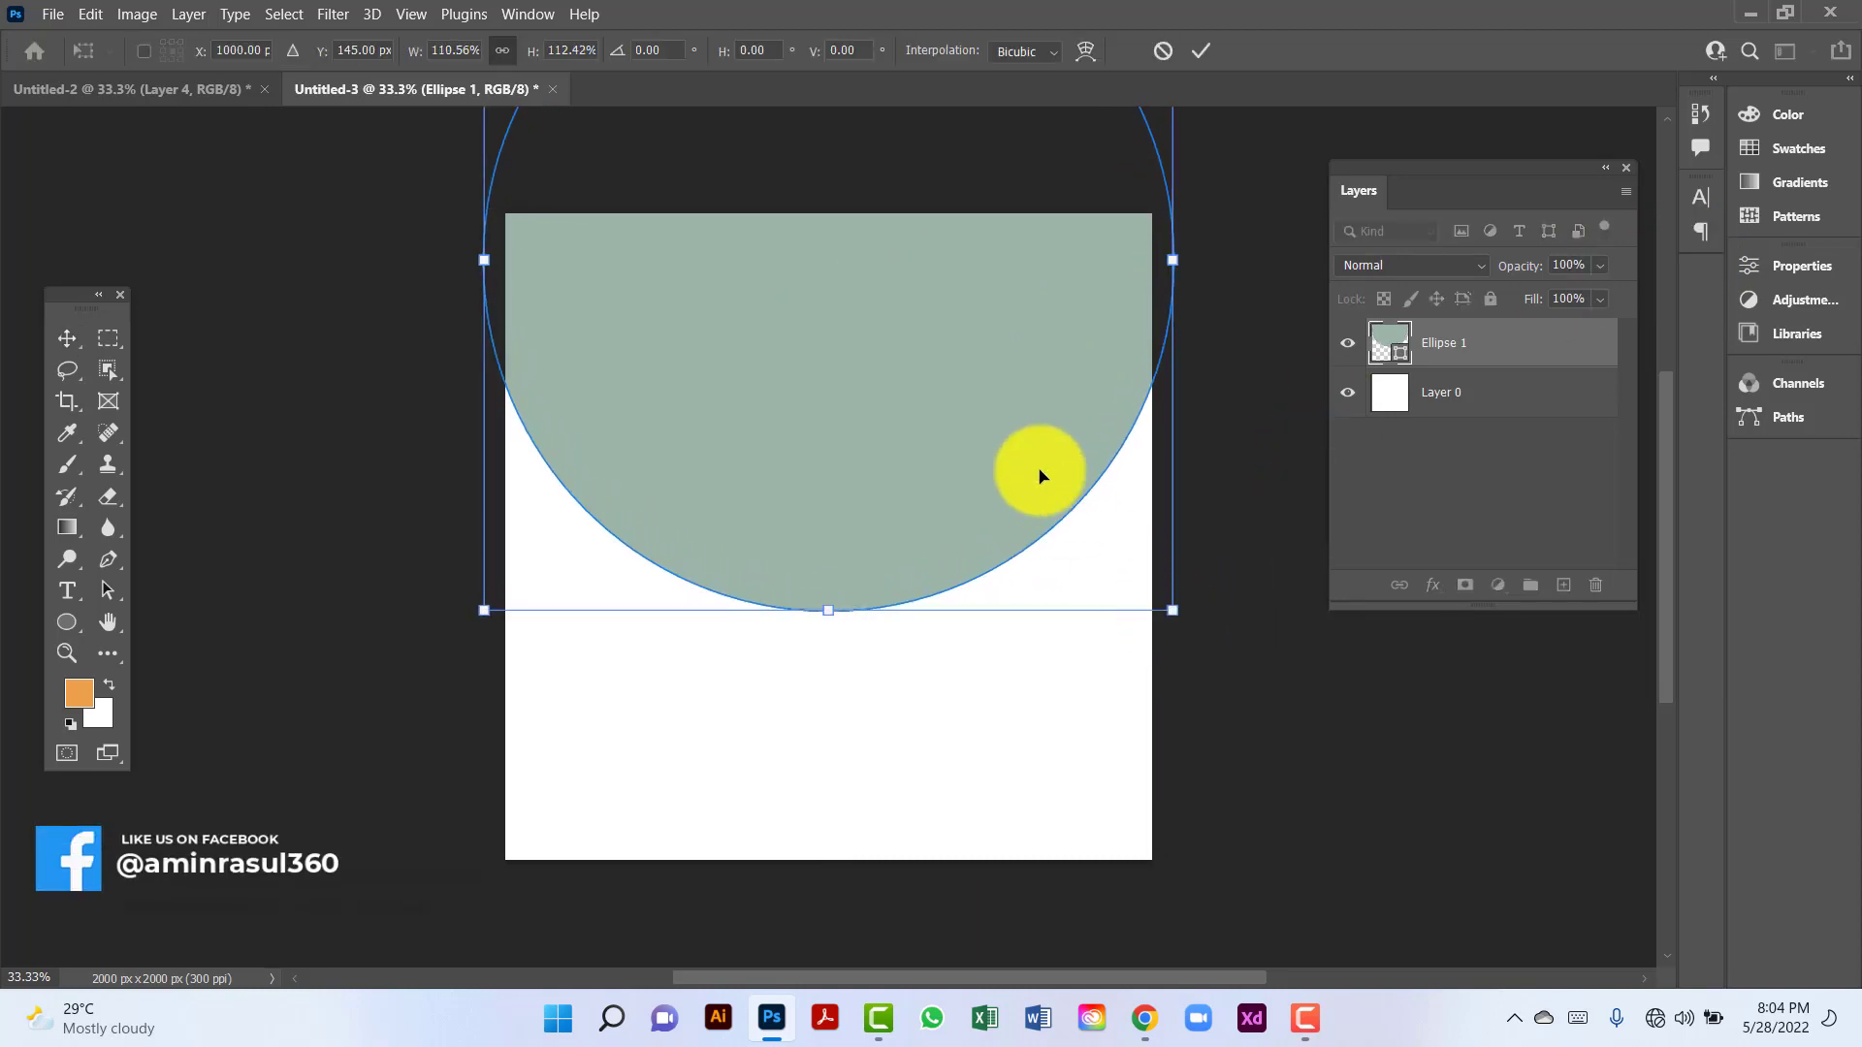
drag(1040, 475, 1037, 370)
key(Return)
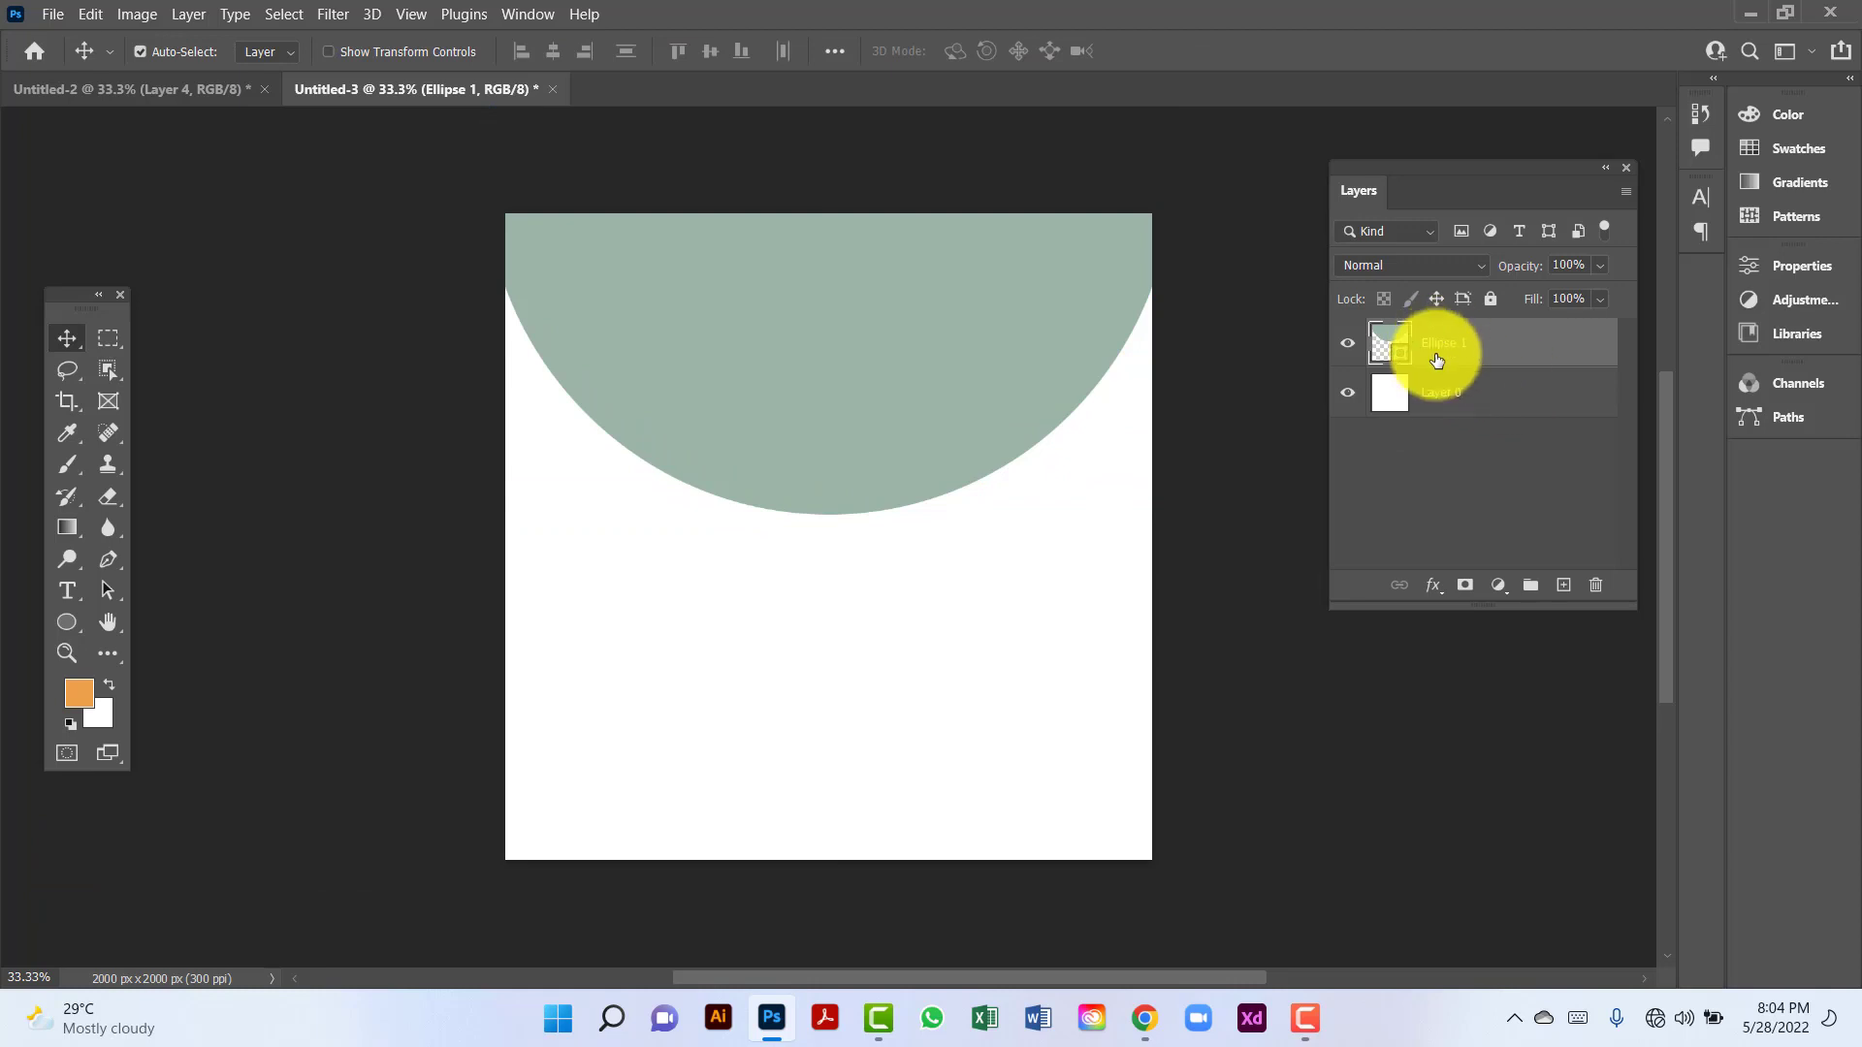
- Change the Ellipse 1 semicircle's fill to orange, hex eca249
click(62, 630)
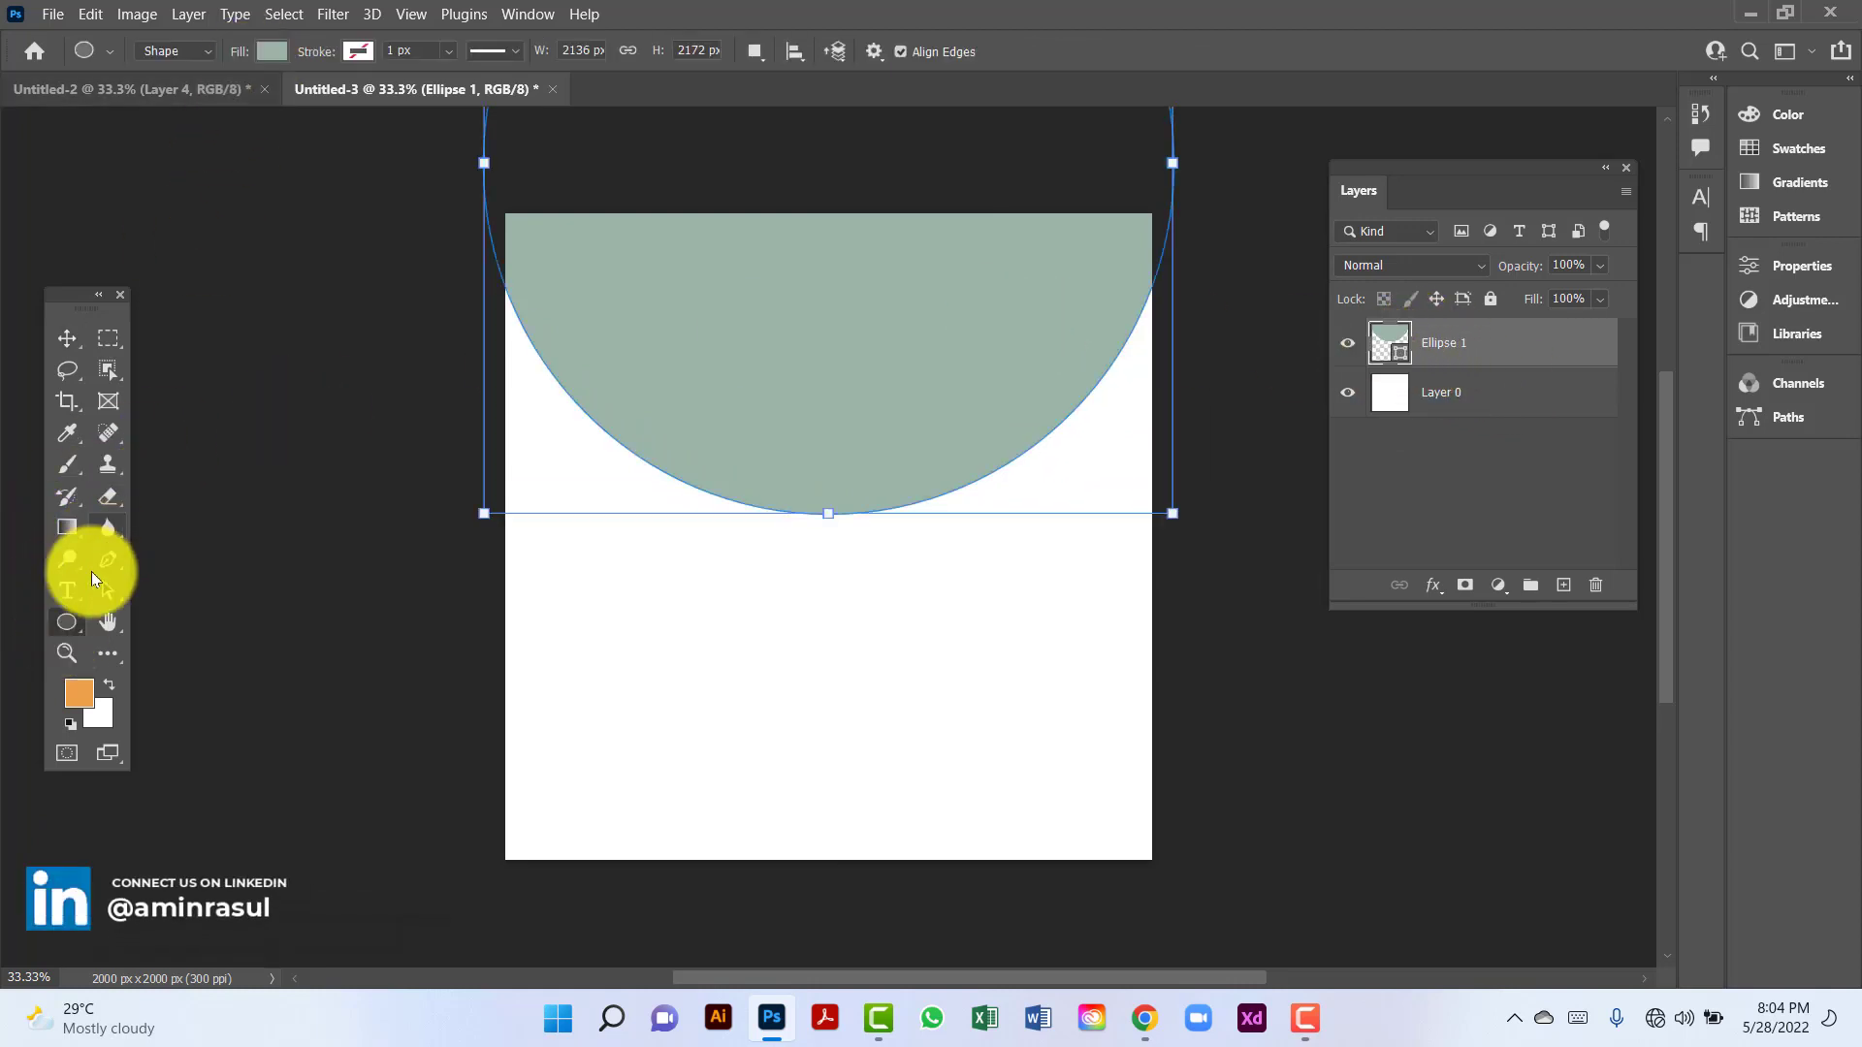
click(265, 46)
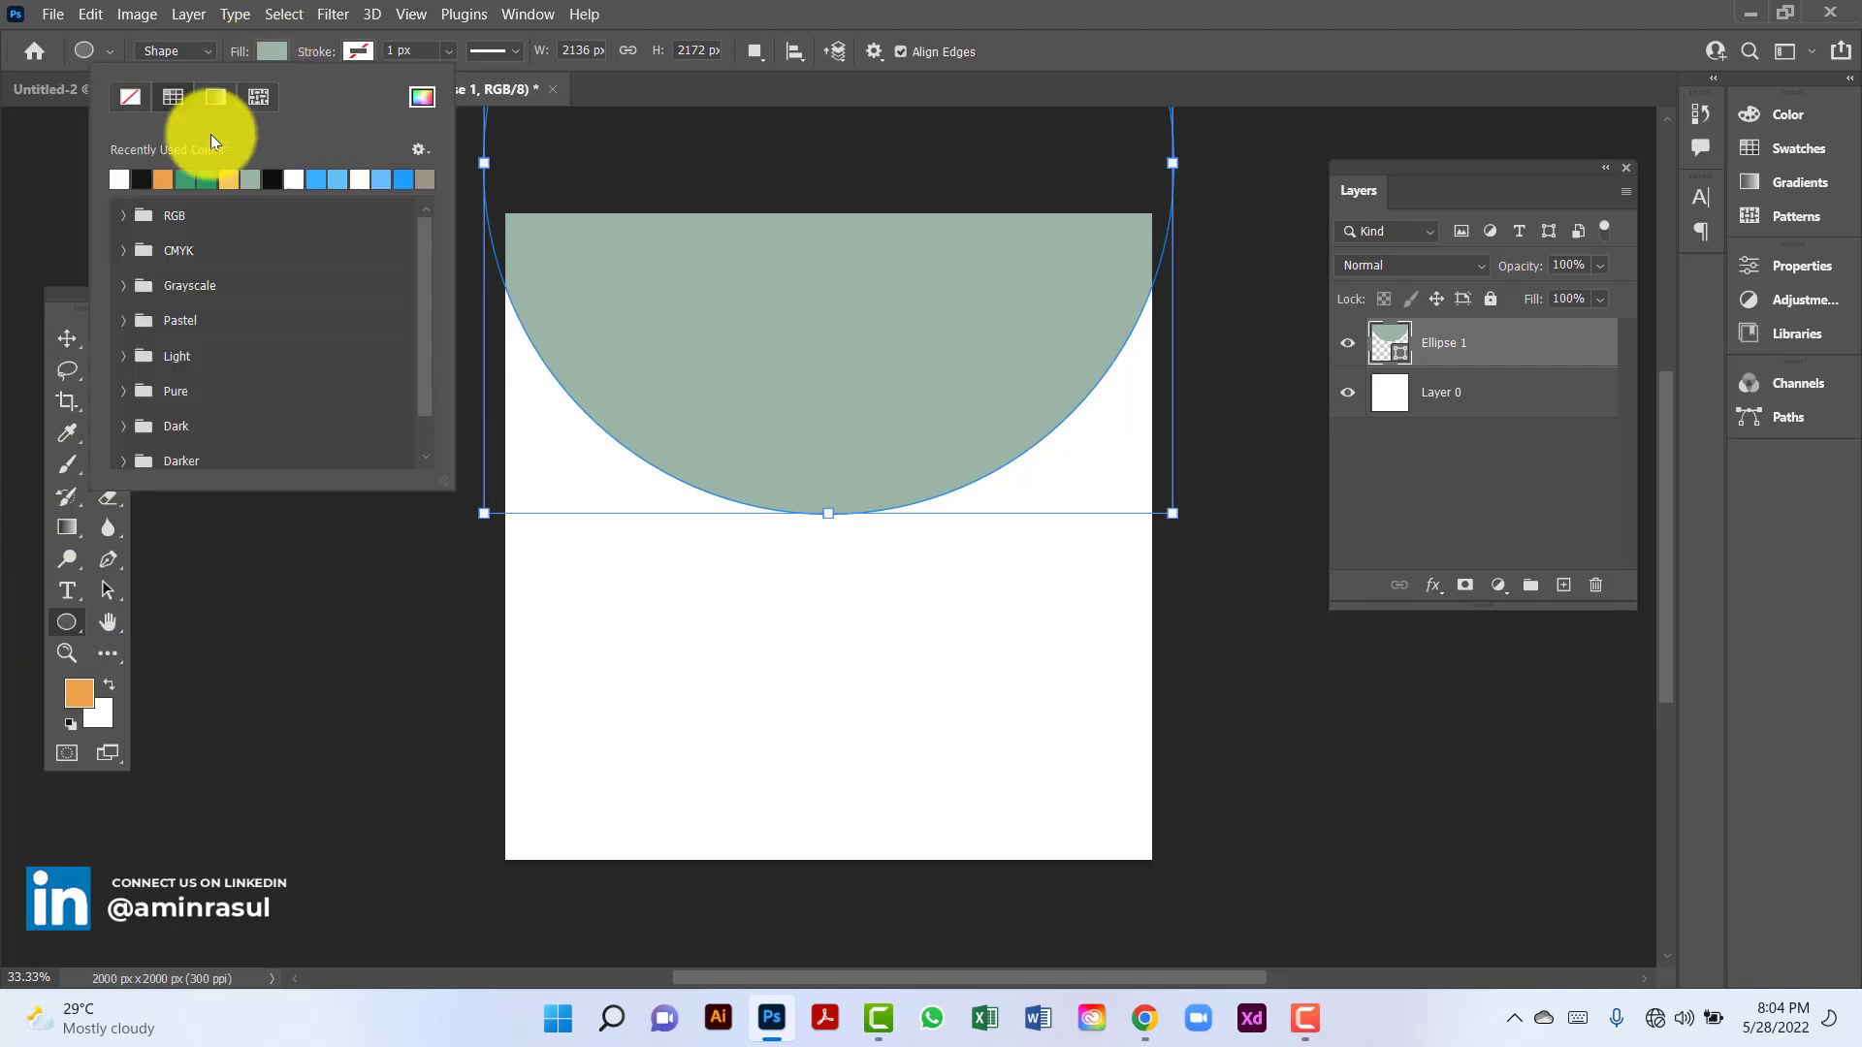
click(160, 178)
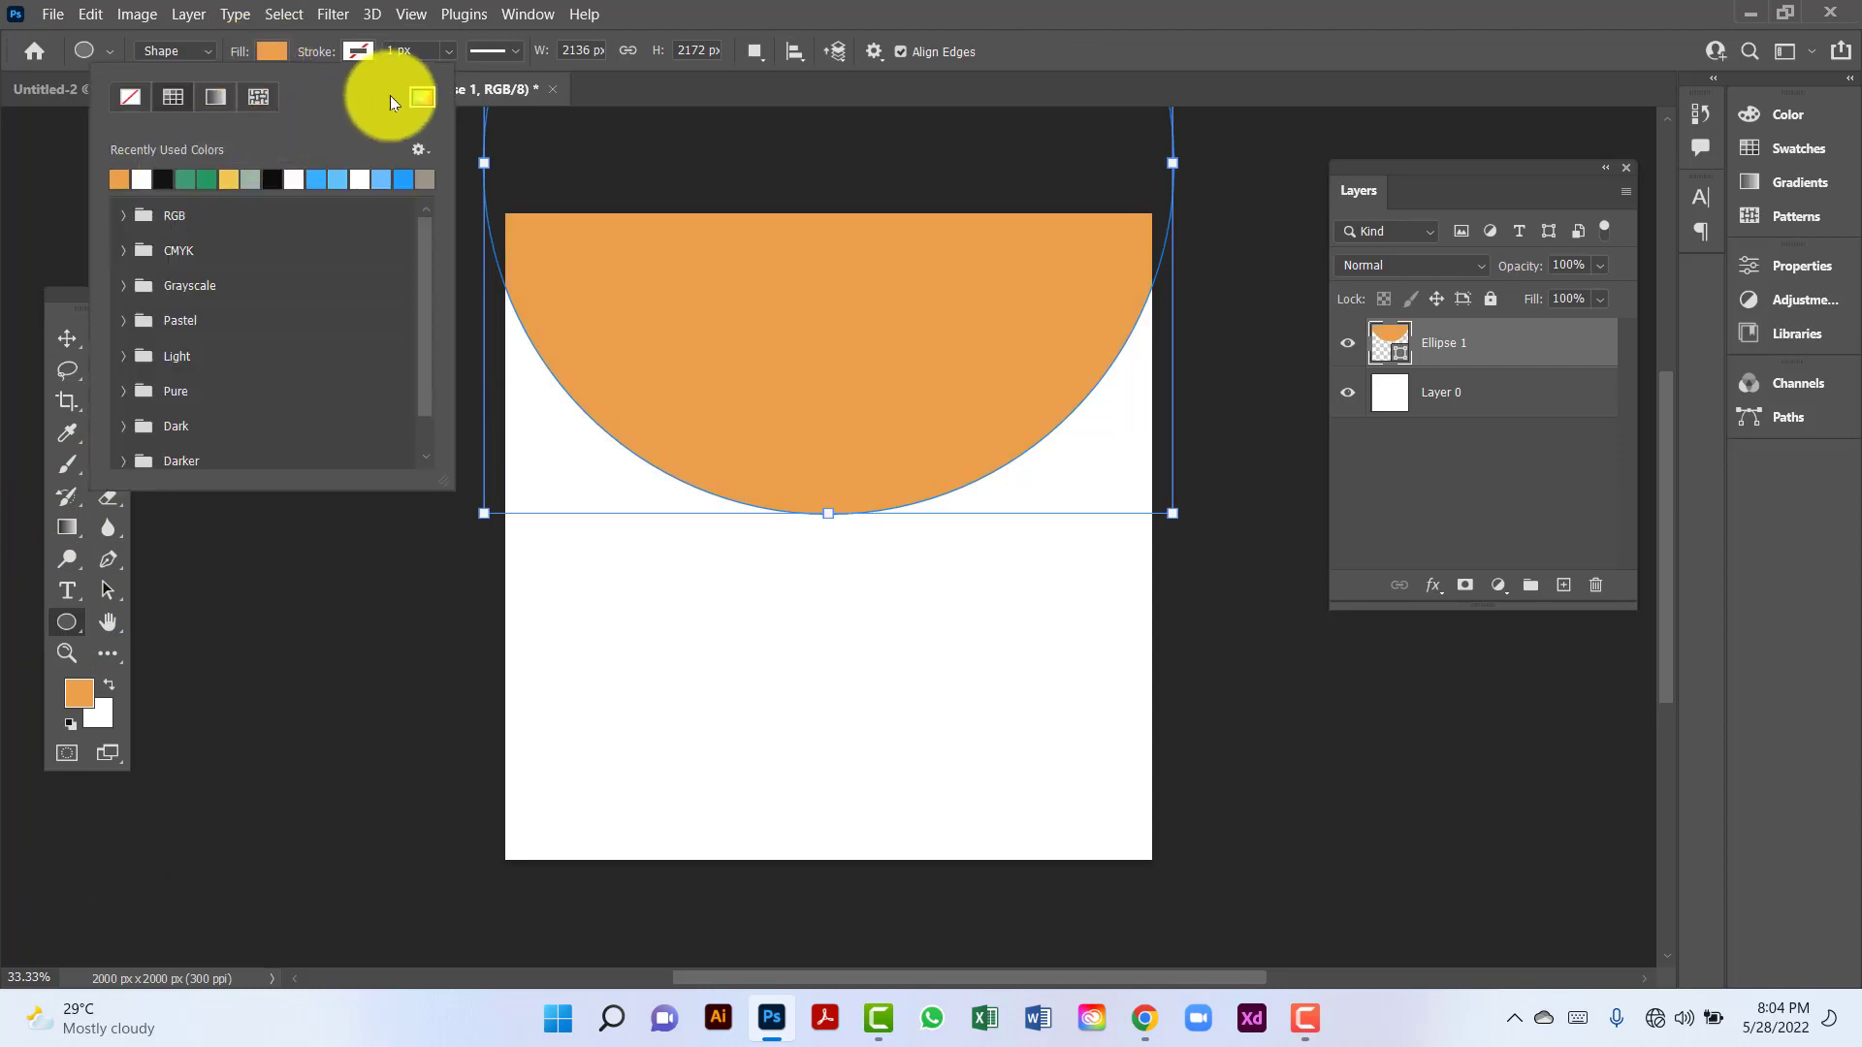
click(419, 97)
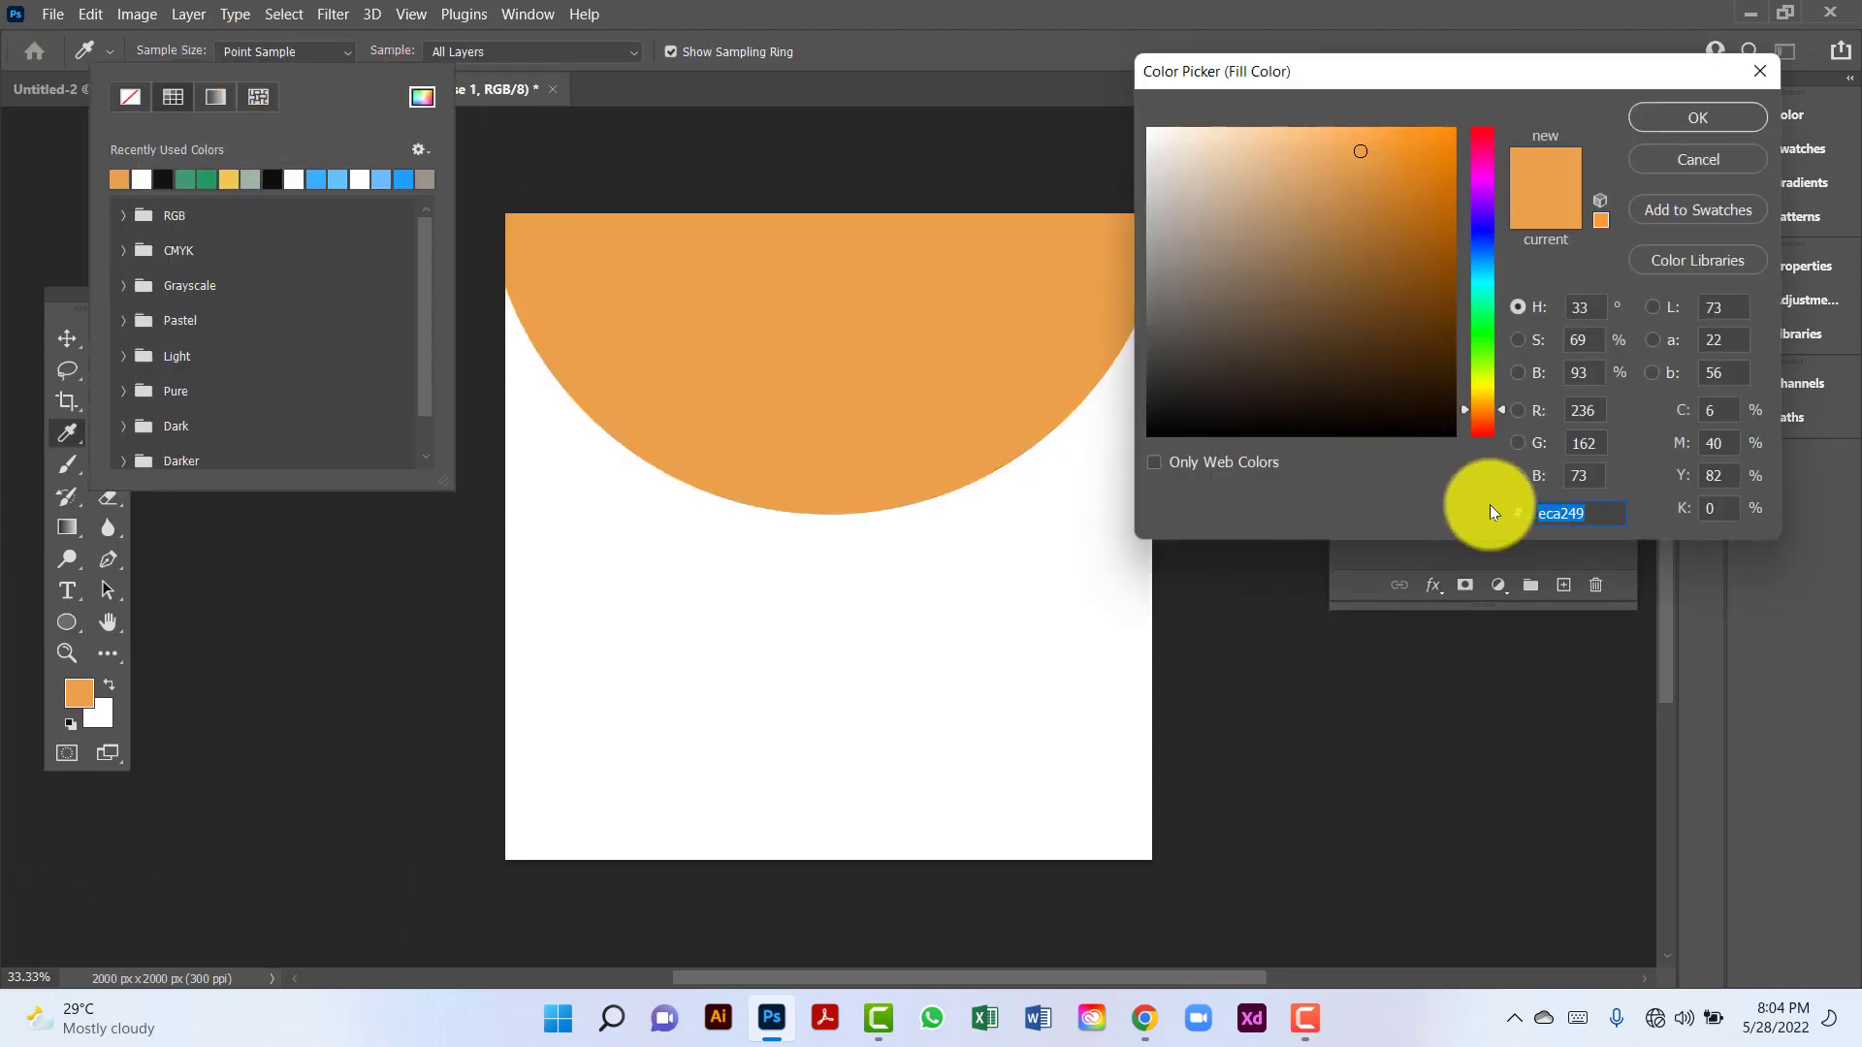
double_click(1545, 512)
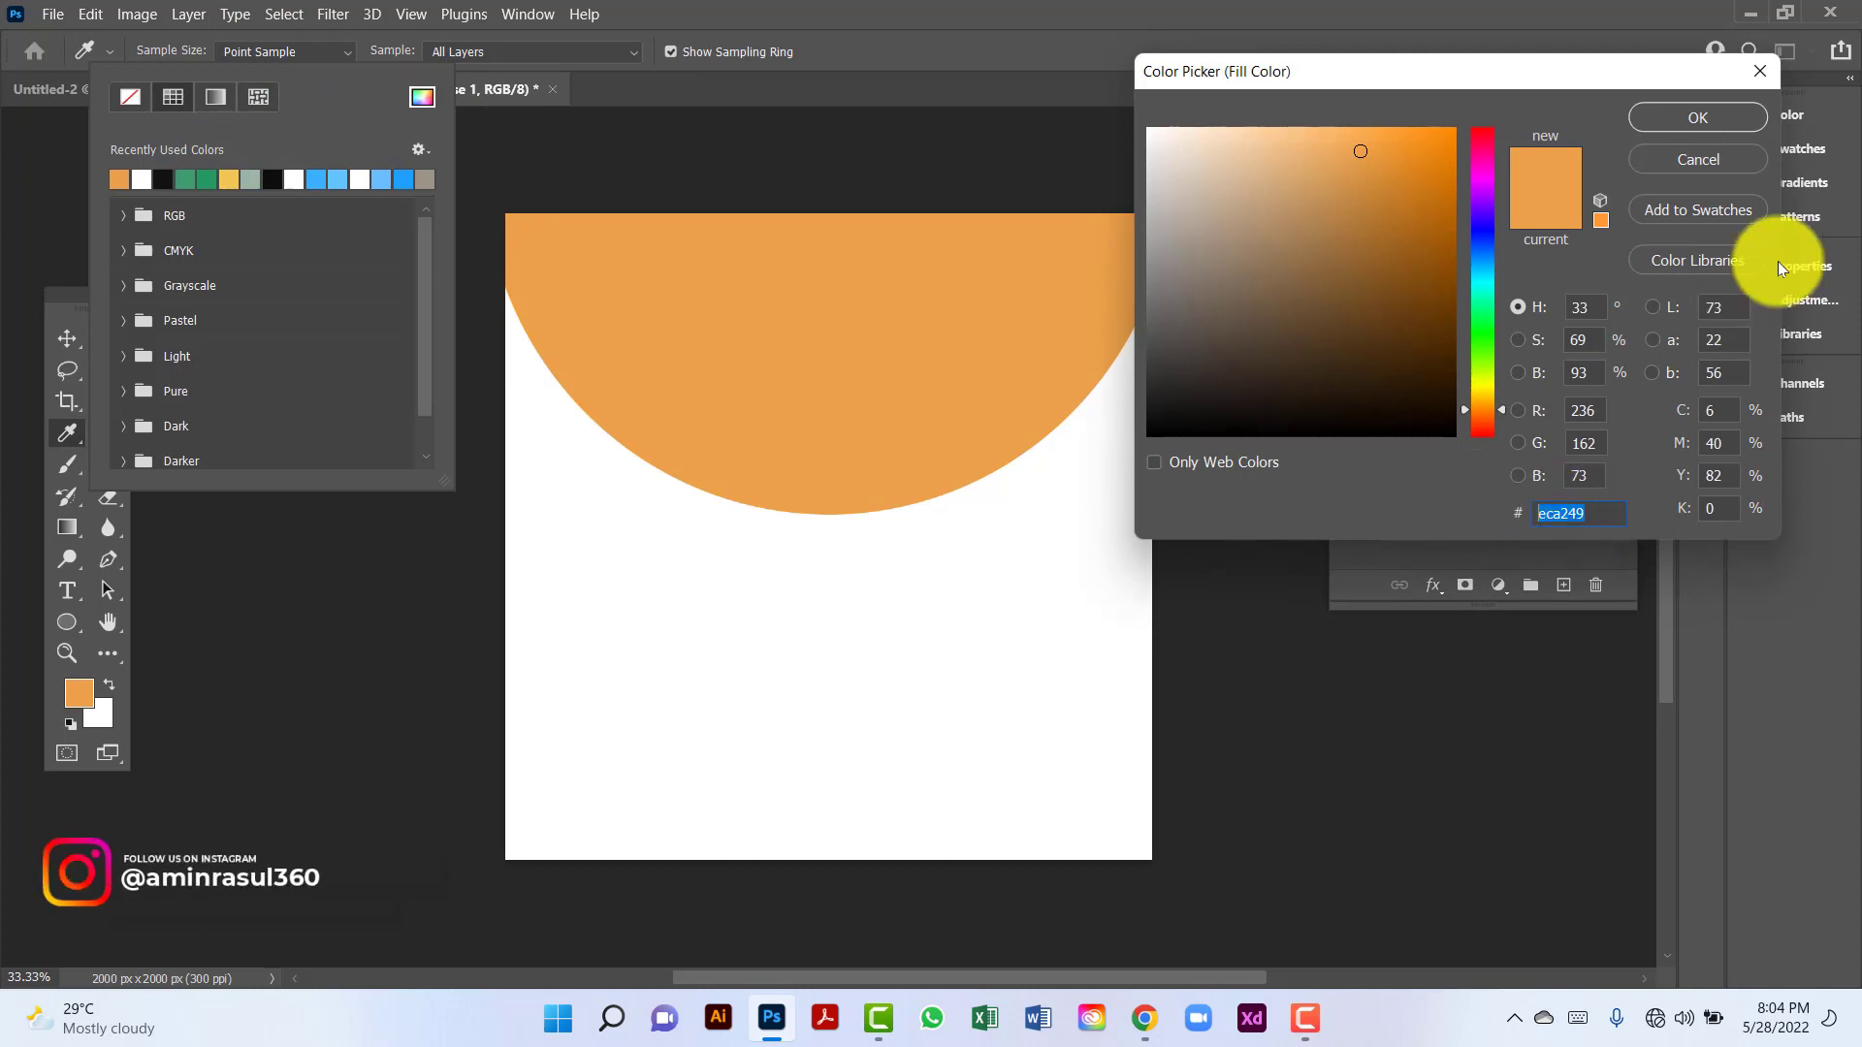
click(1709, 115)
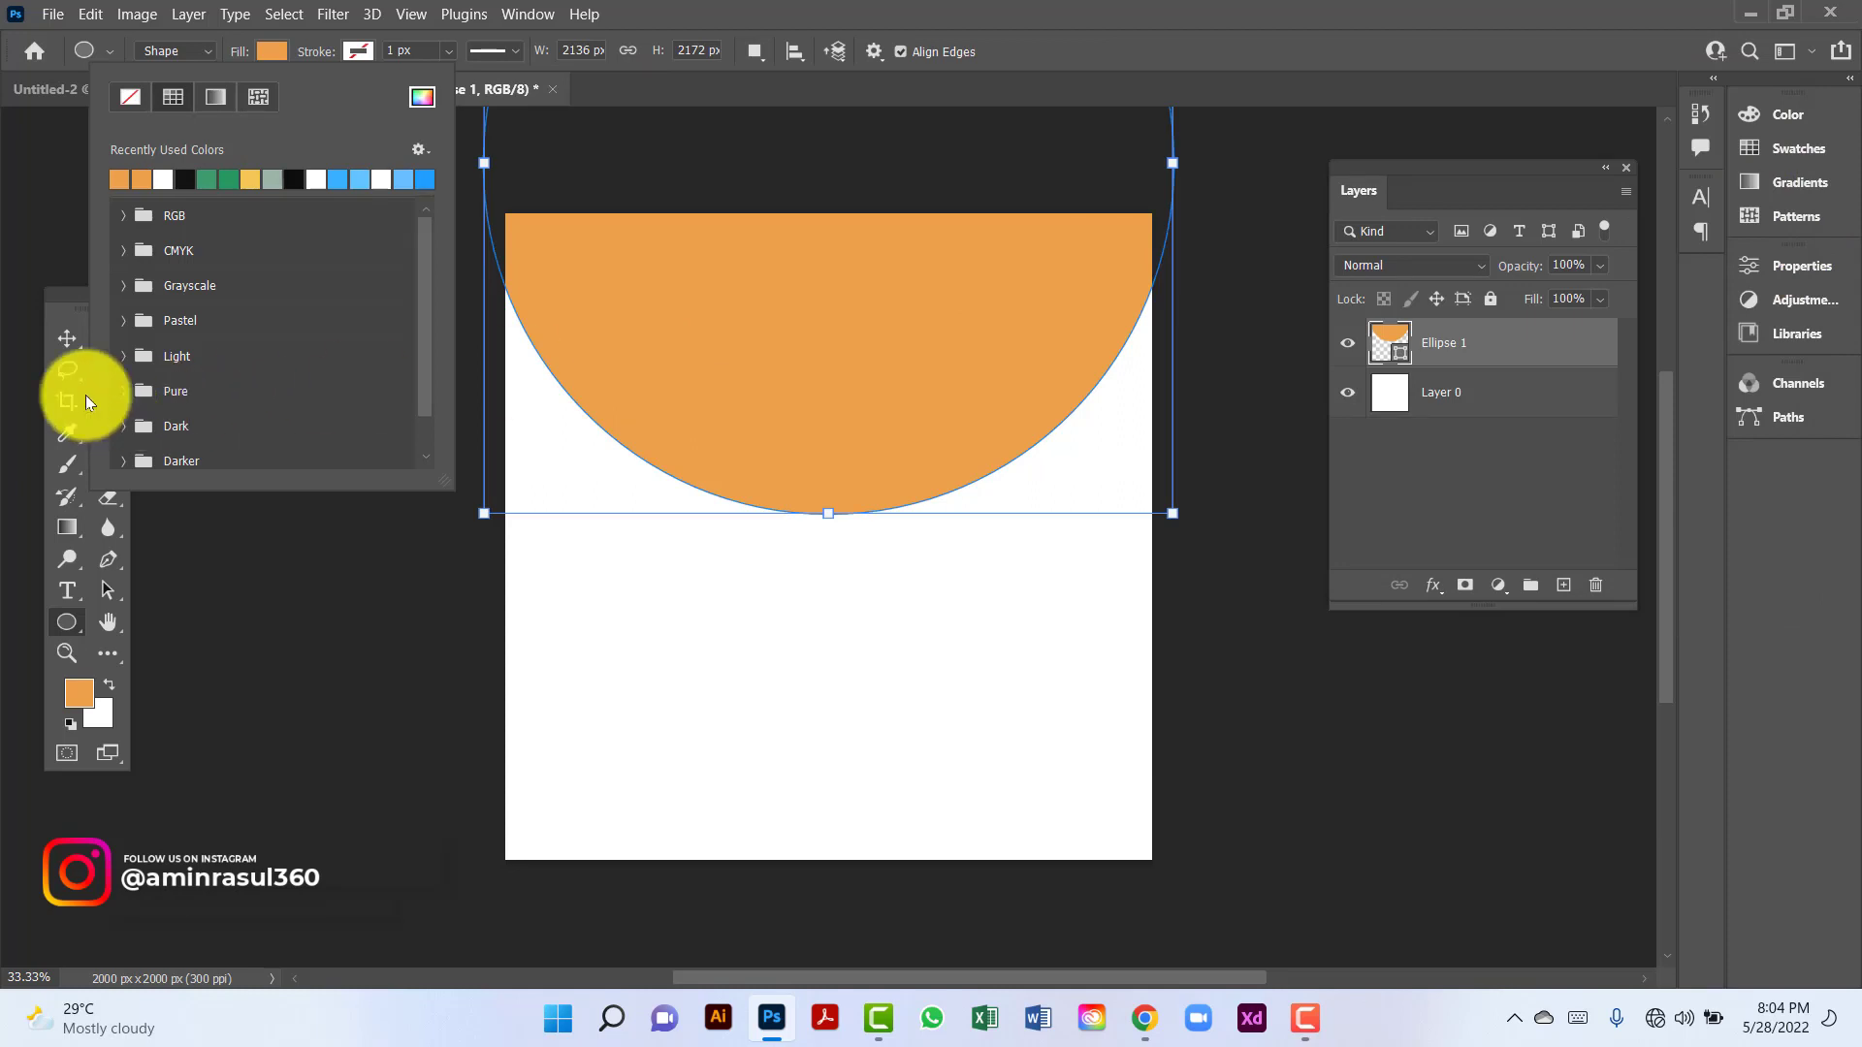
click(70, 326)
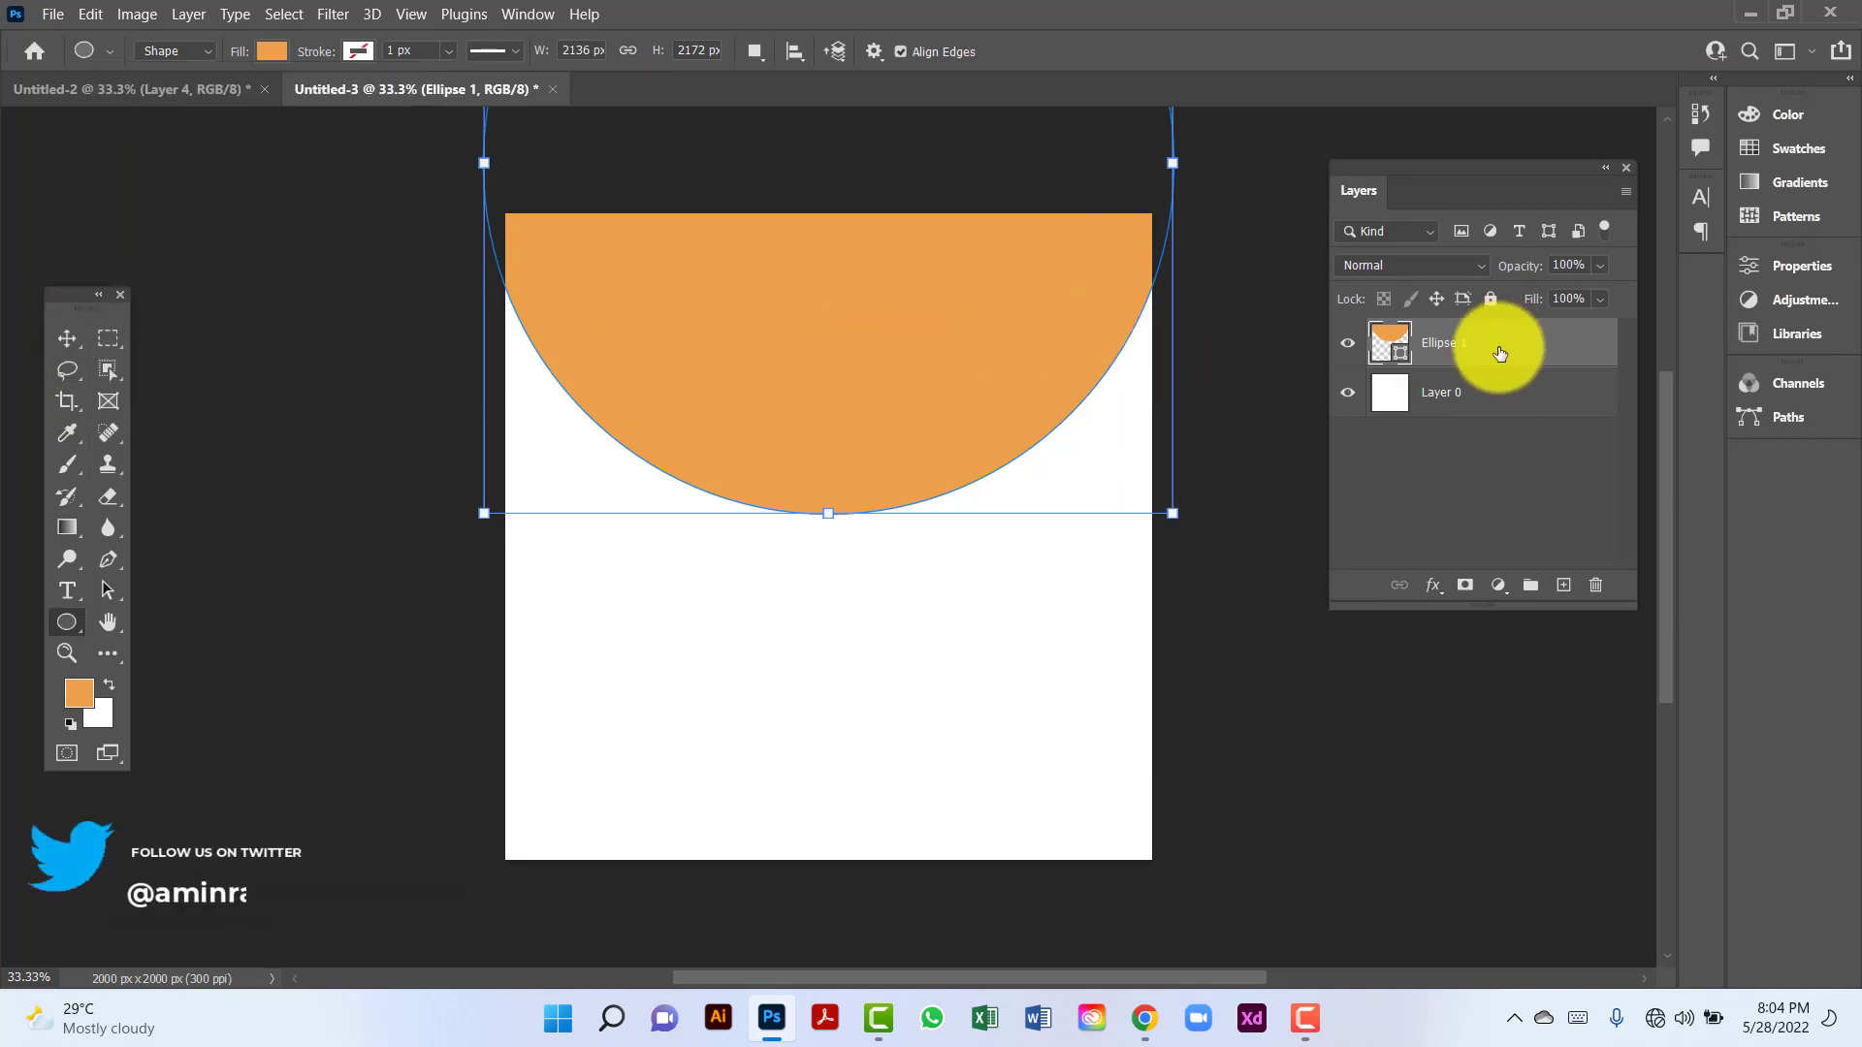
- Duplicate the orange semicircle and shrink the copy slightly so a thin rim shows
key(ctrl+j)
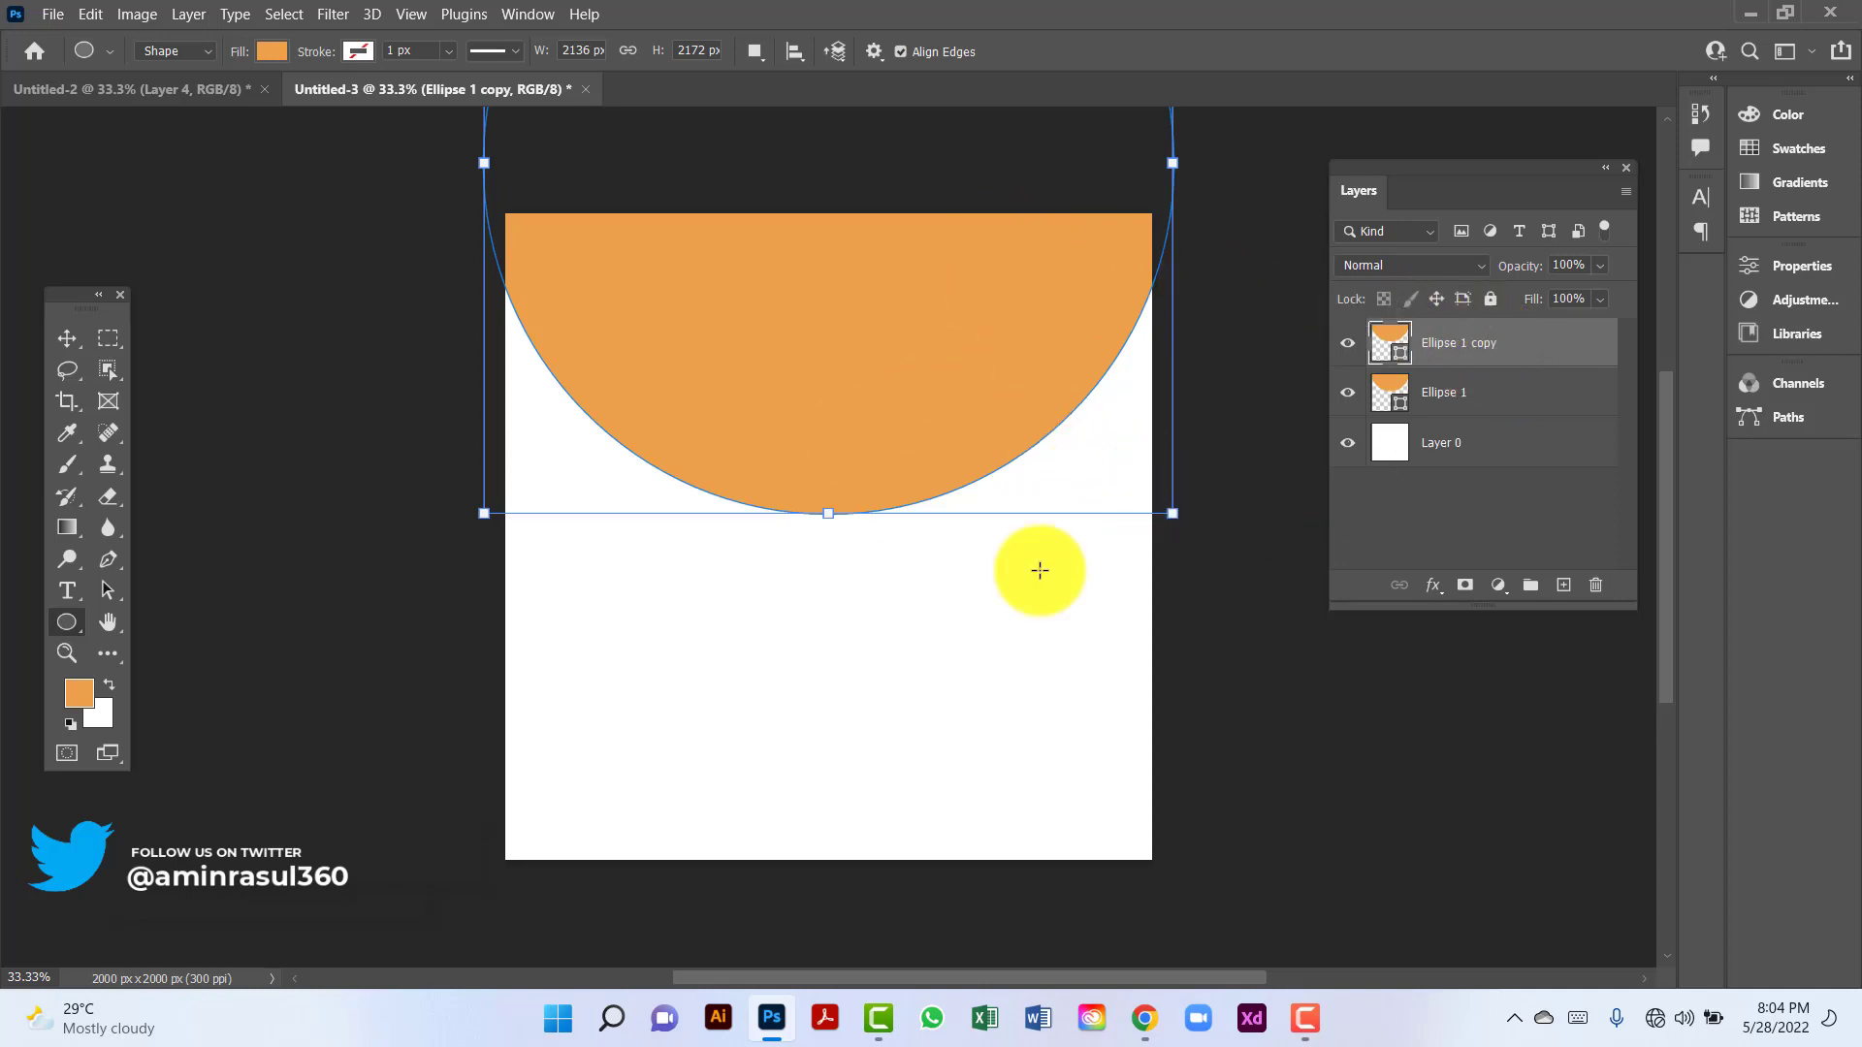
key(ctrl+t)
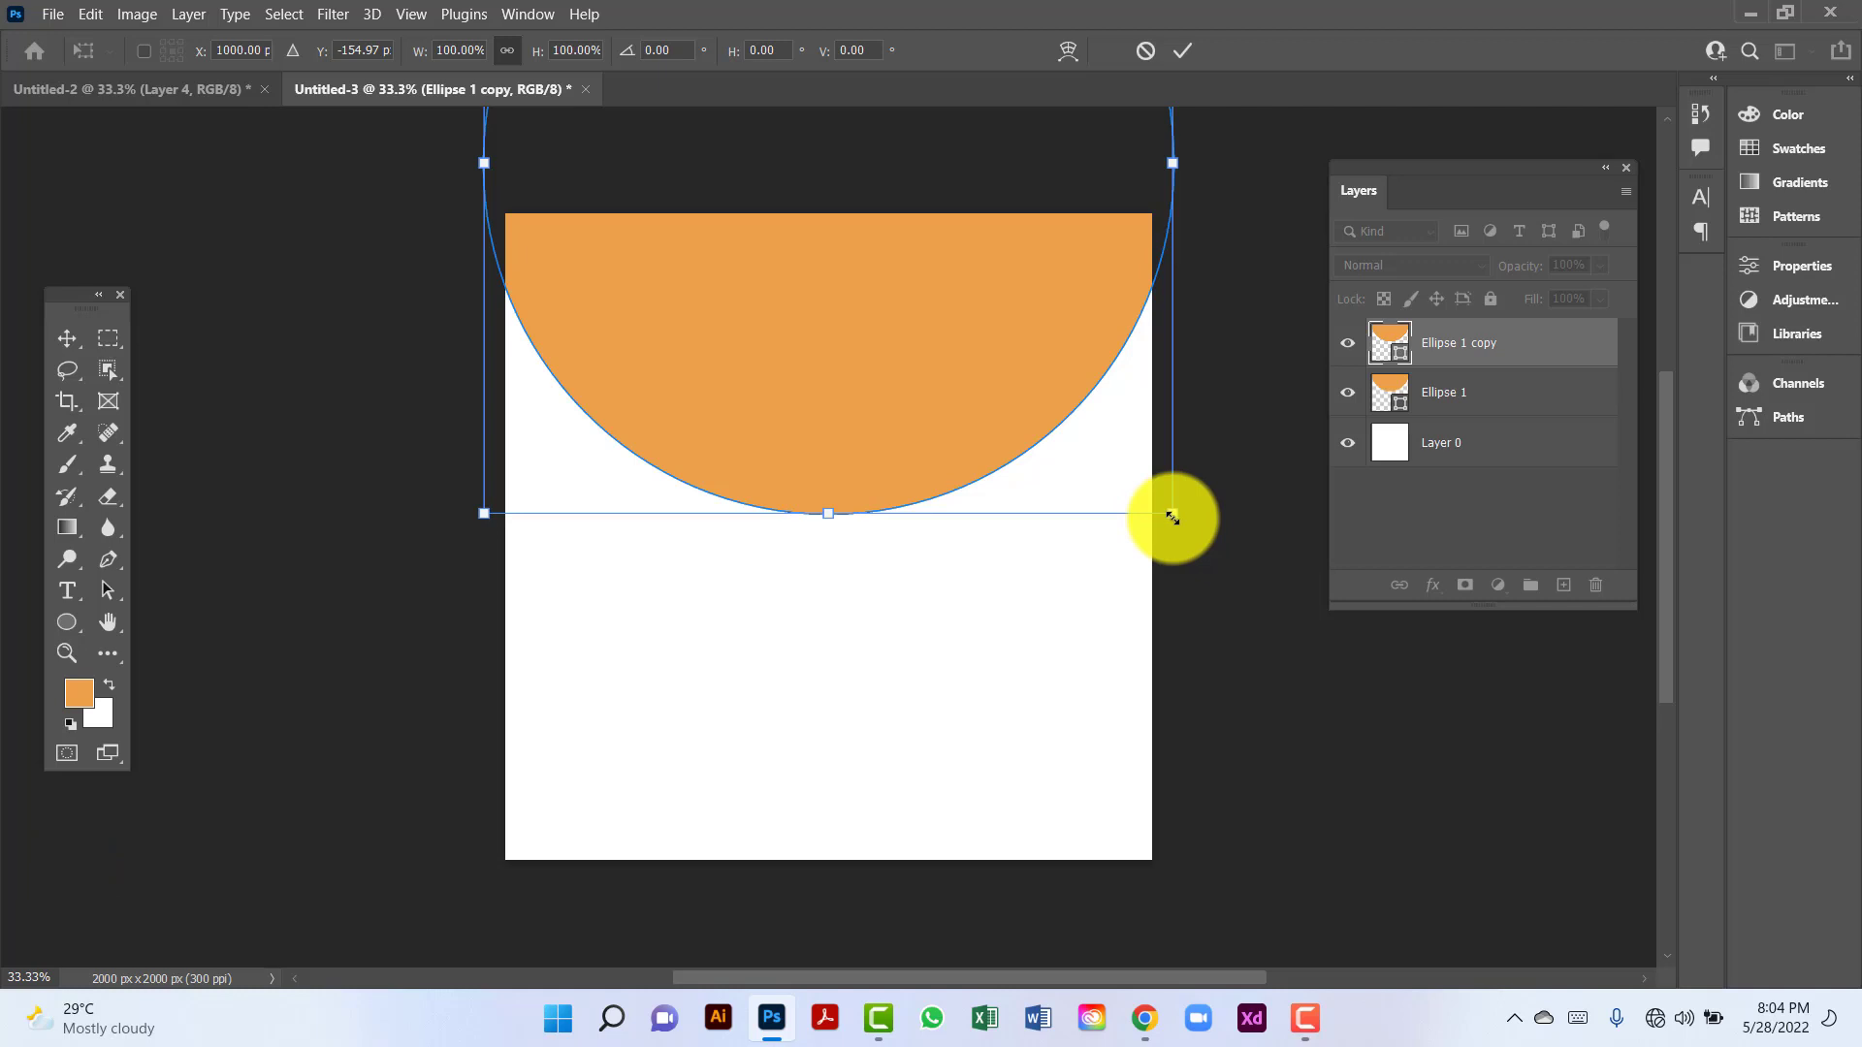
drag(1171, 516, 1160, 496)
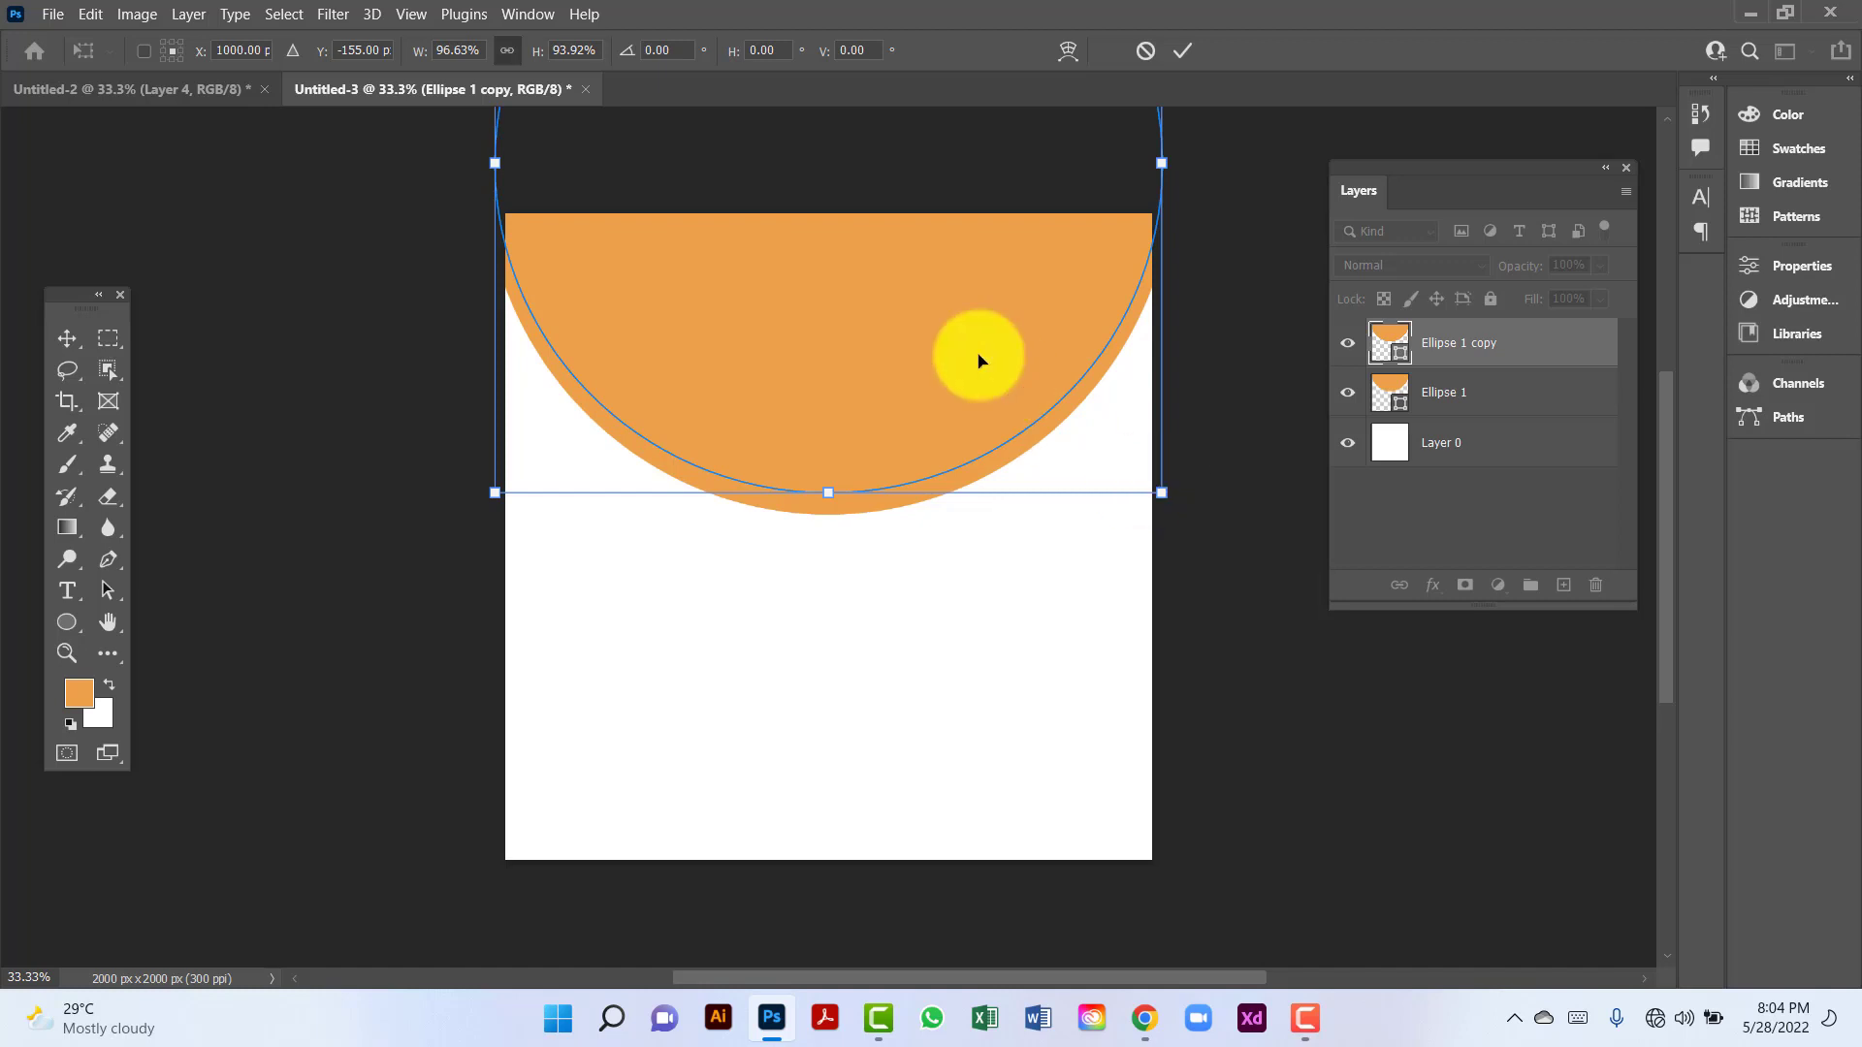
drag(969, 351, 968, 363)
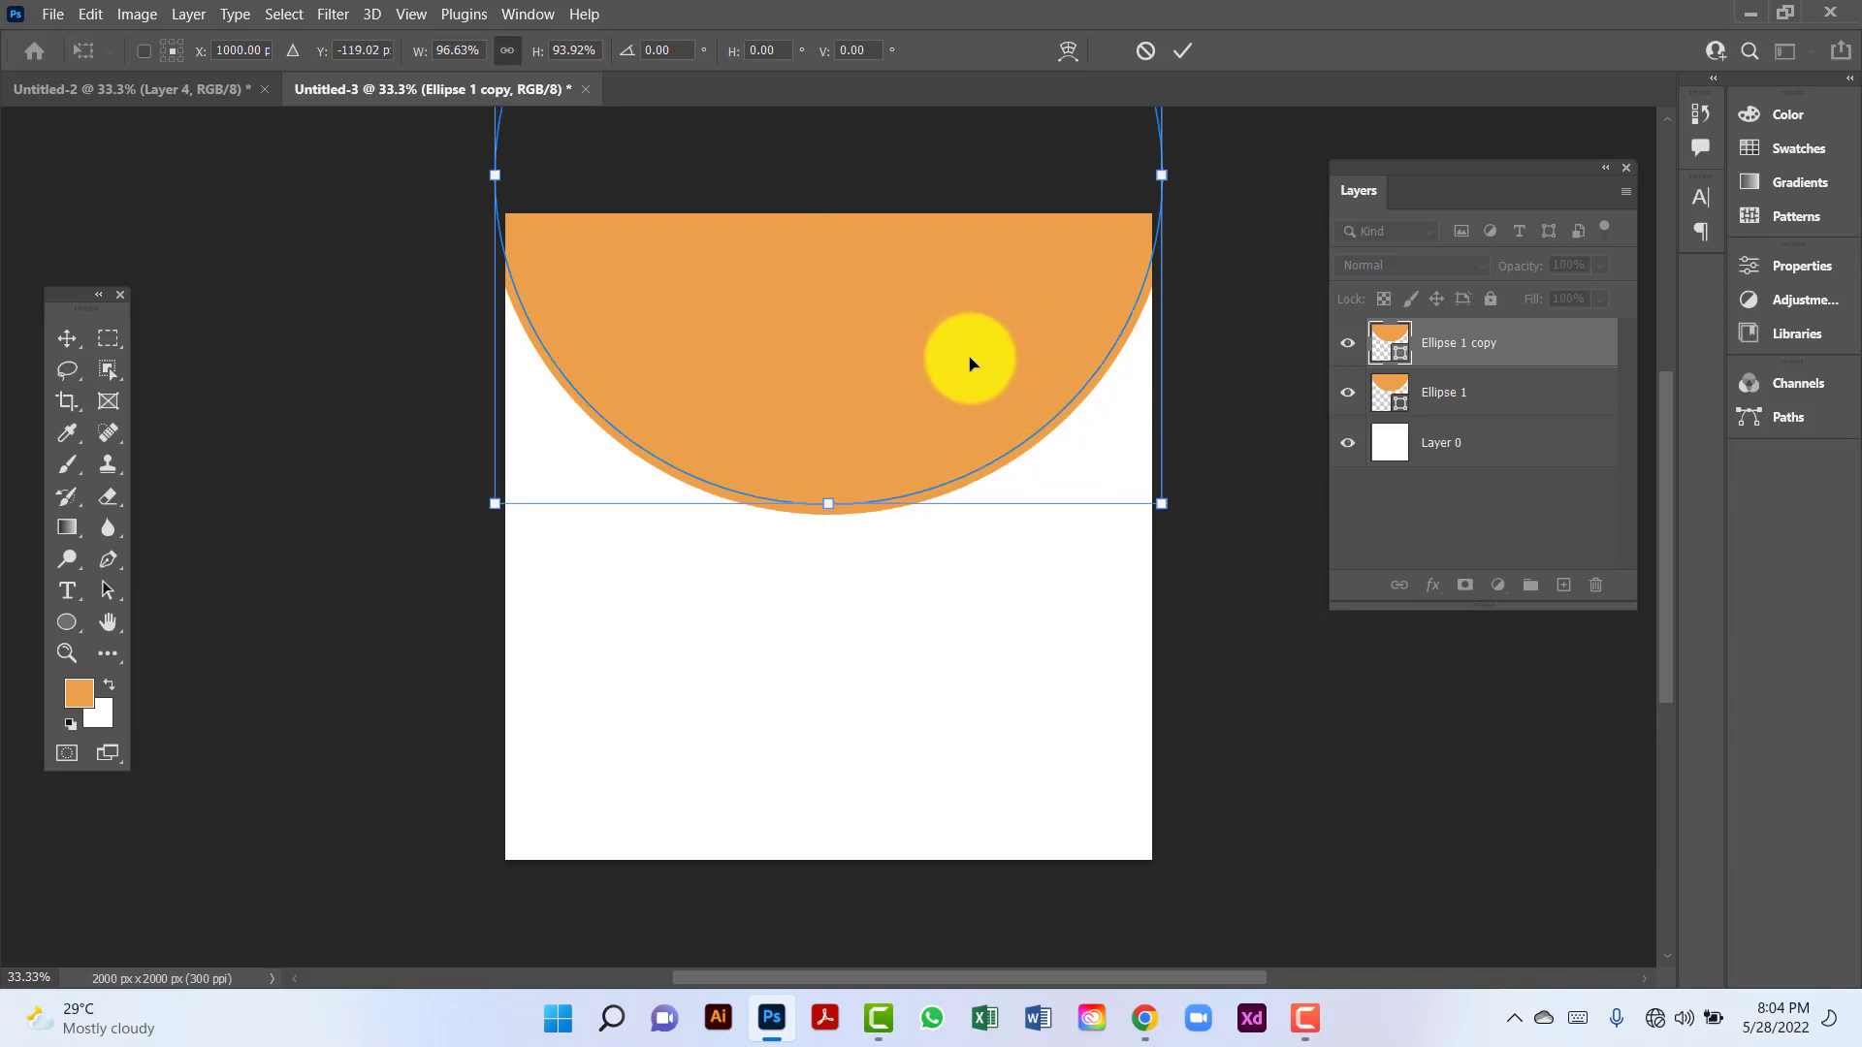
- Fill the Ellipse 1 copy with green from the recent colours
click(63, 621)
click(270, 53)
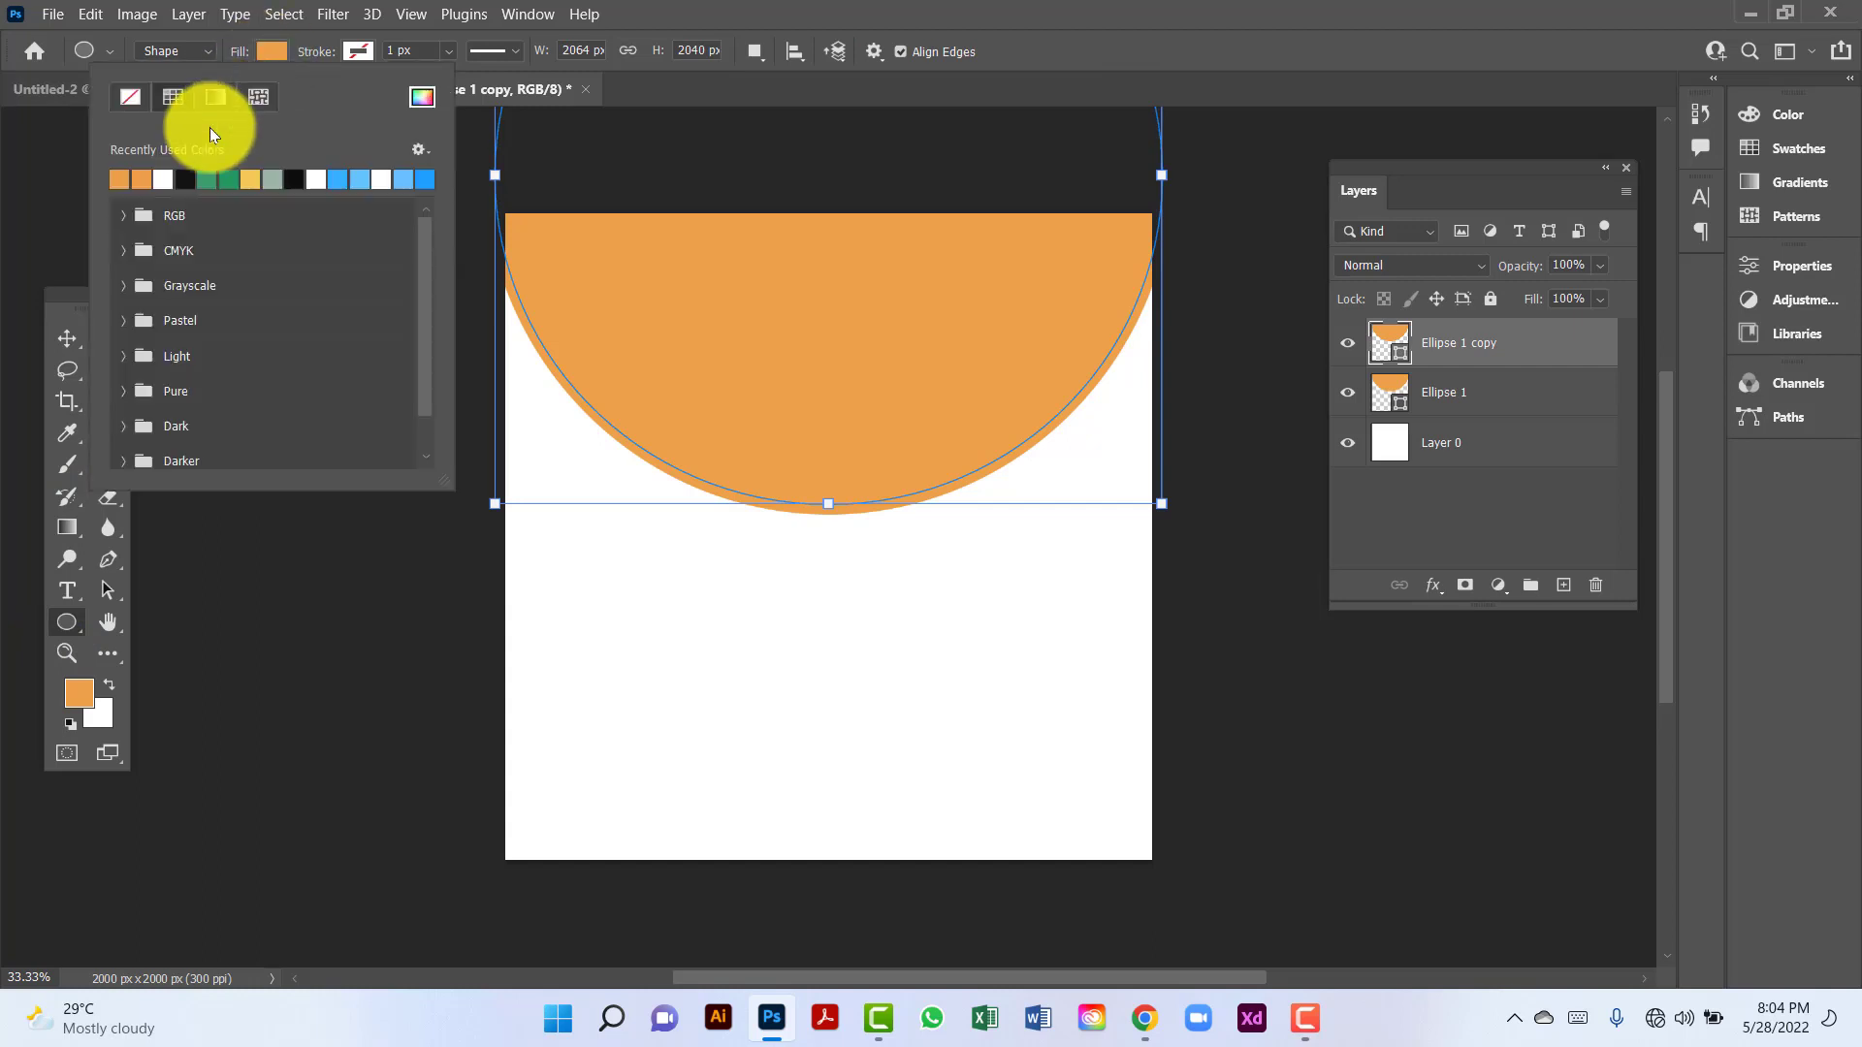
click(206, 179)
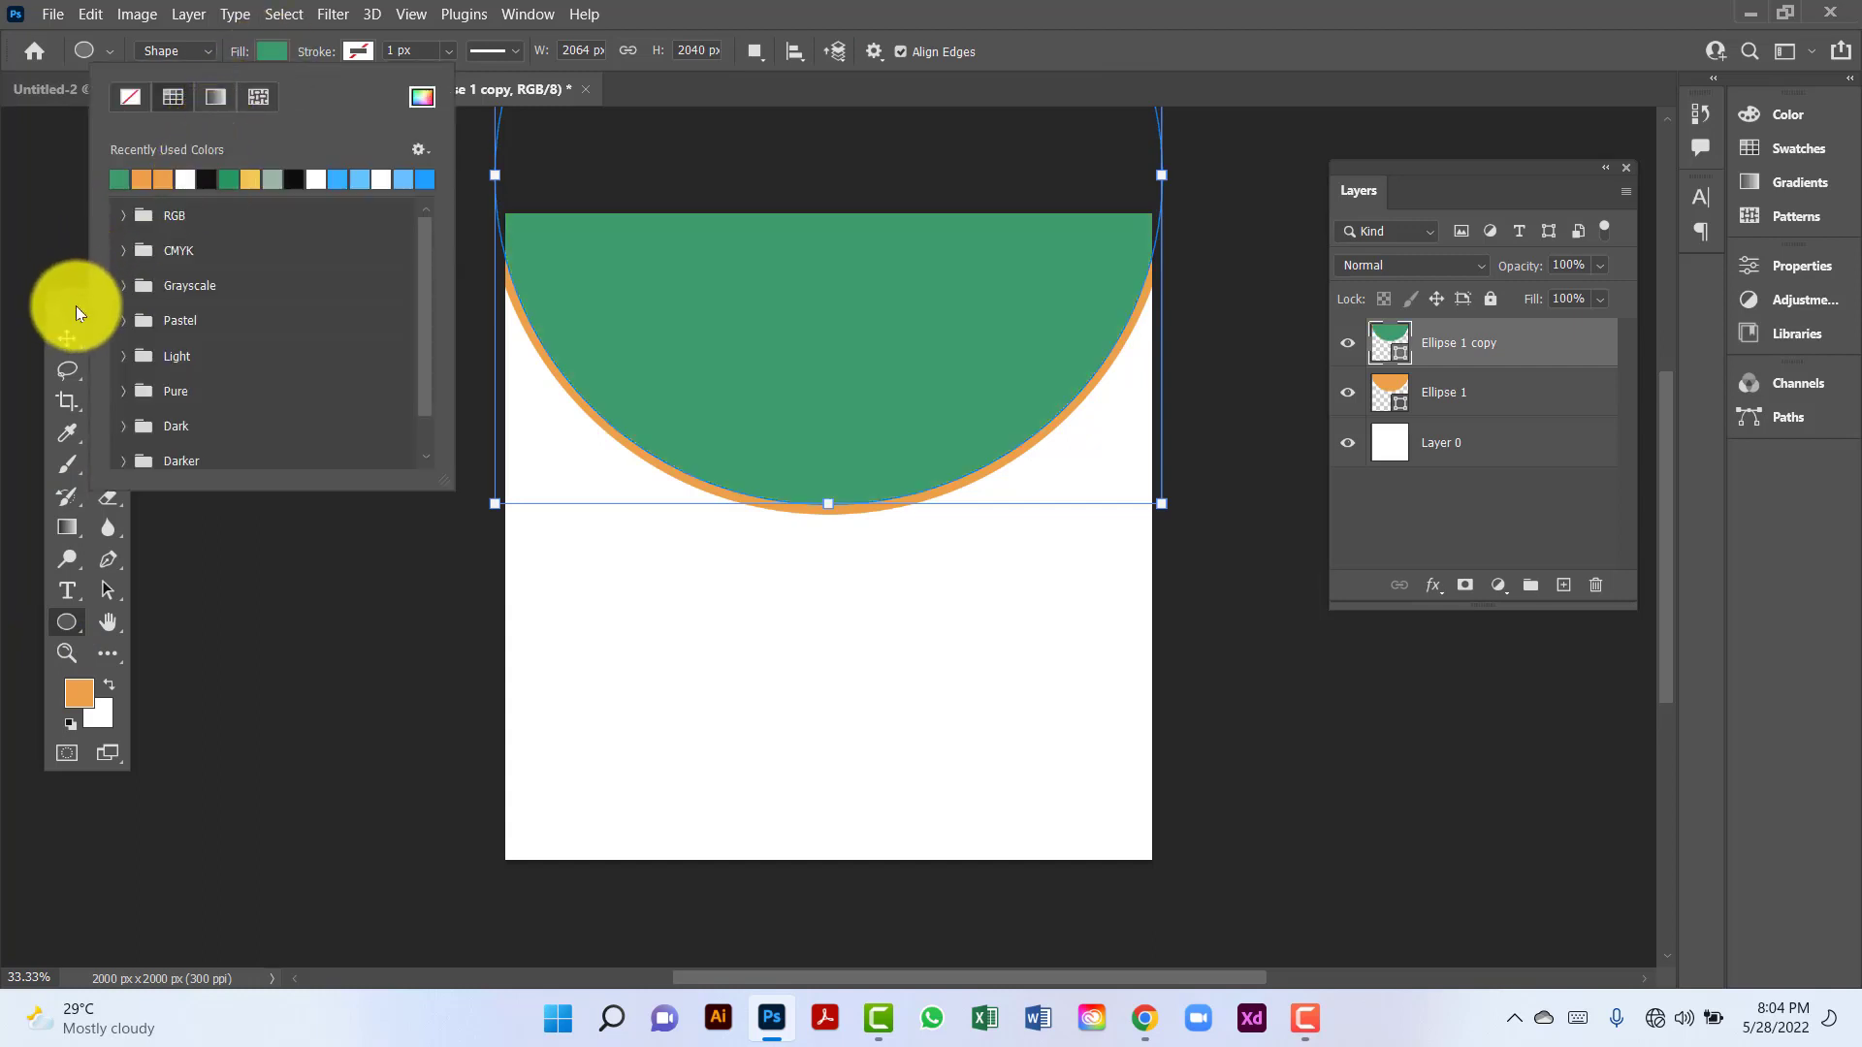
click(67, 336)
click(367, 284)
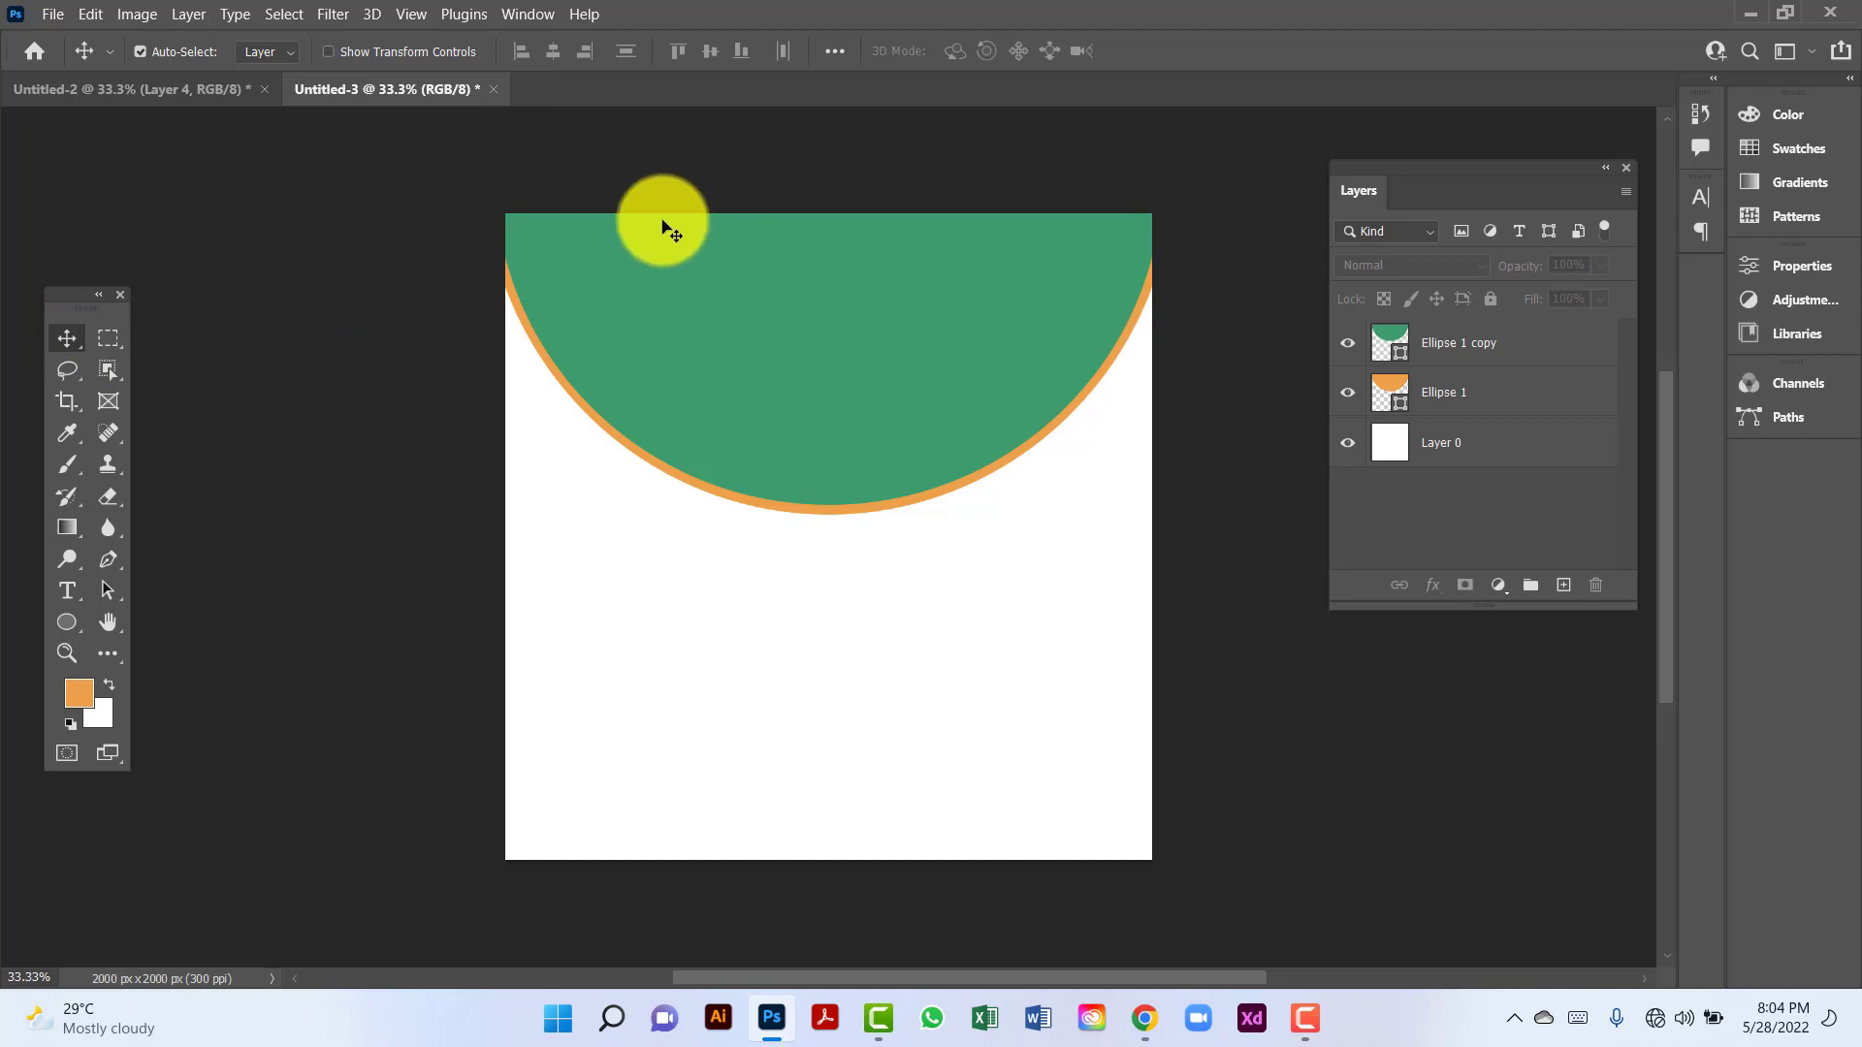
- Bring in the house photo and scale it to 177.74% across the canvas top
click(161, 93)
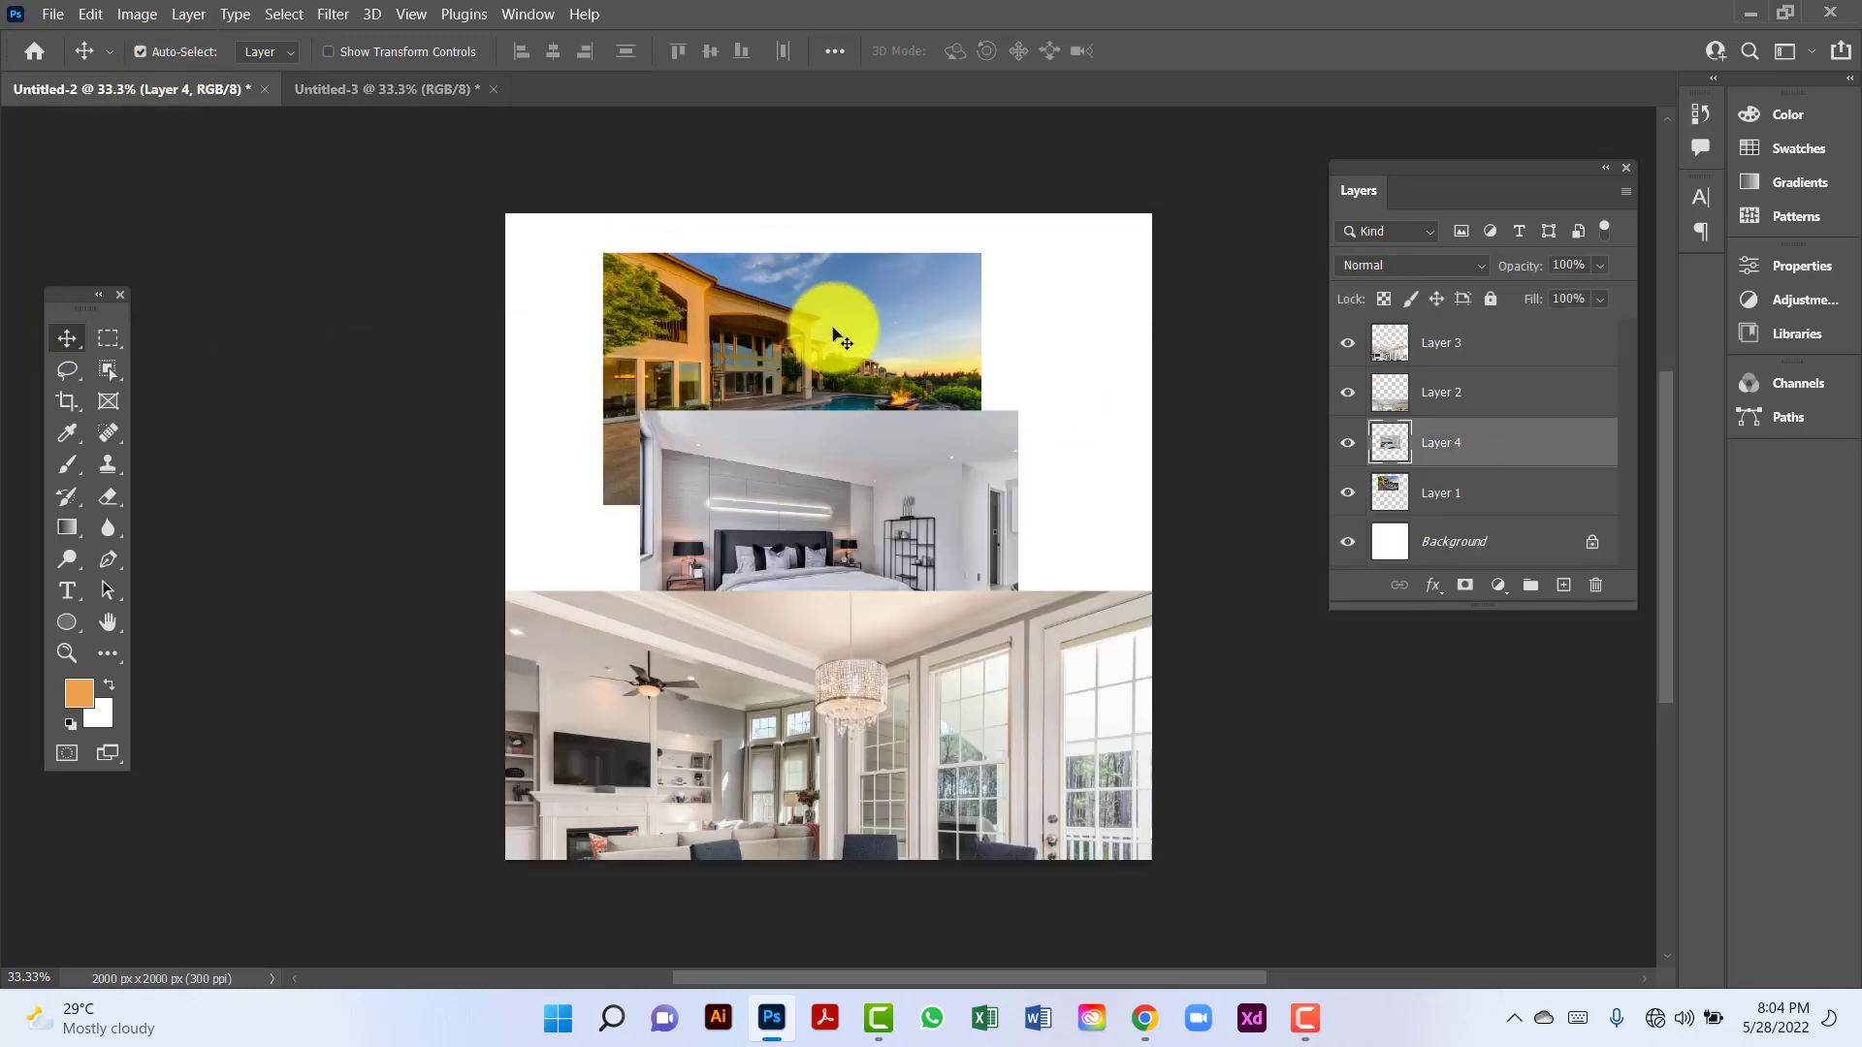
drag(769, 241, 852, 361)
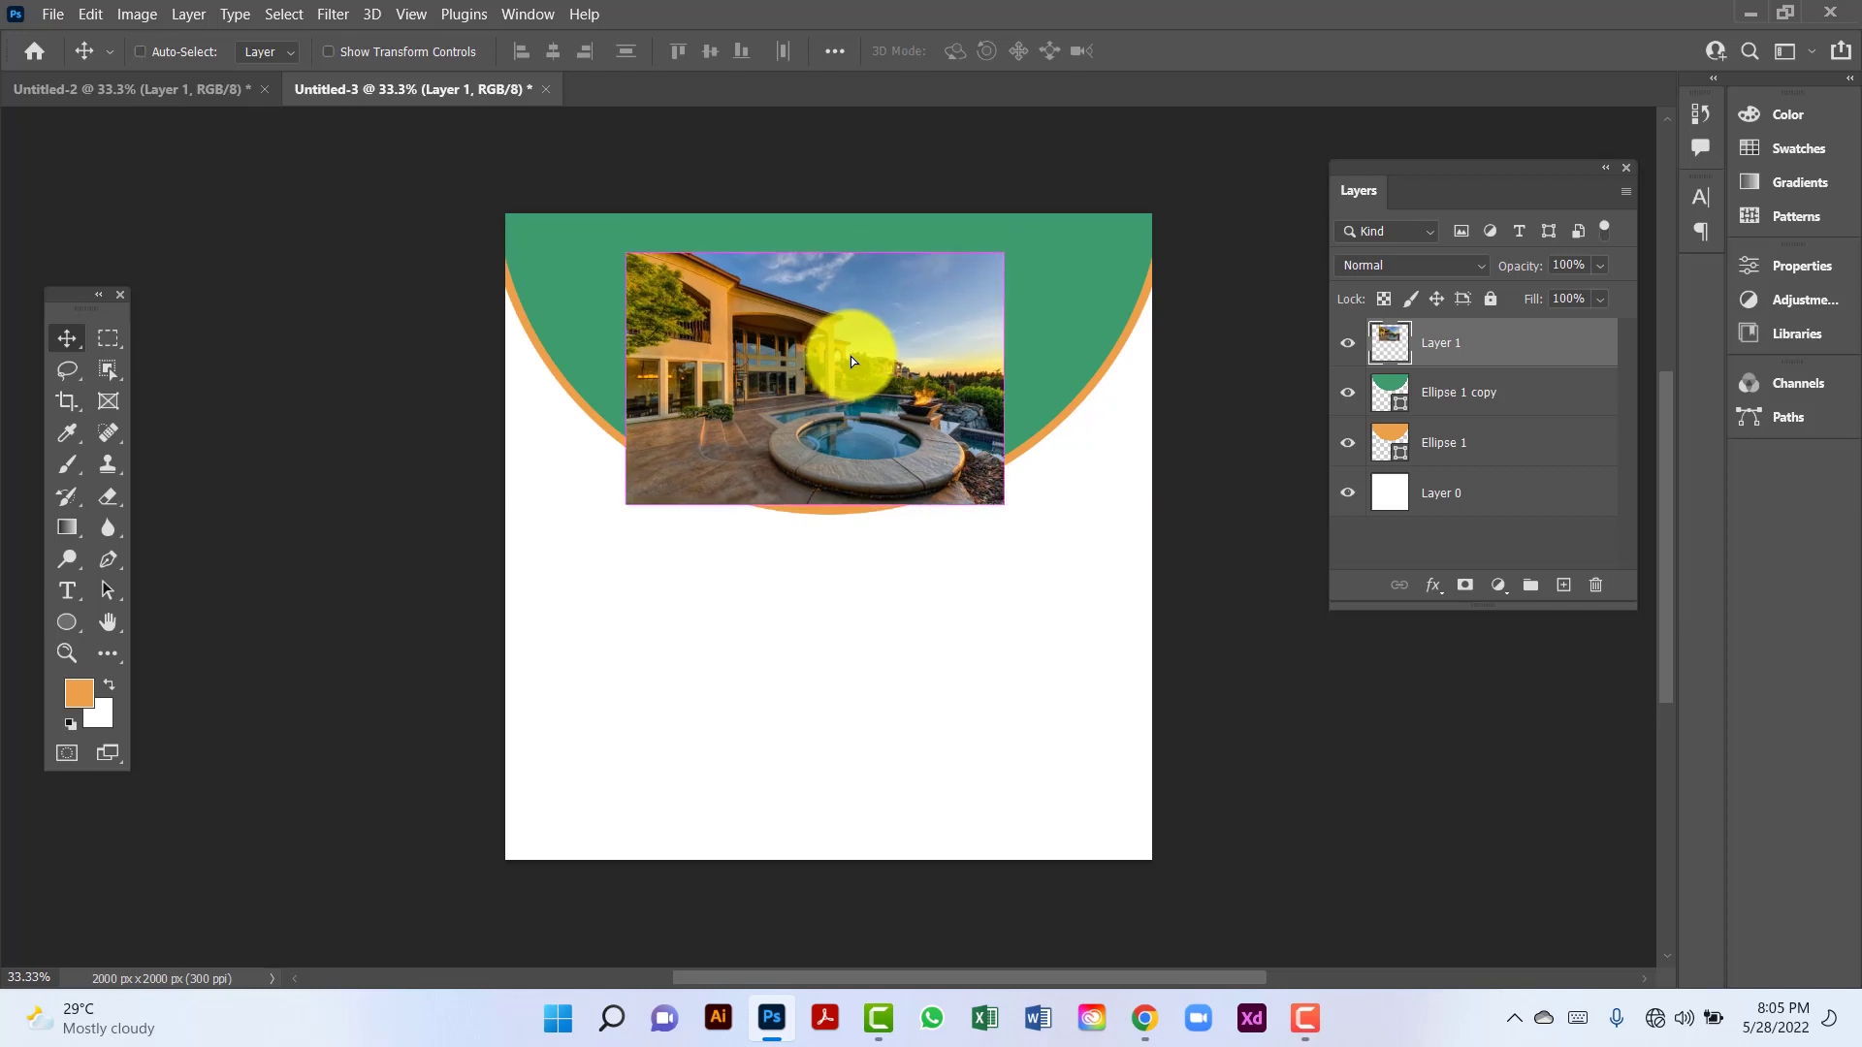
key(ctrl+t)
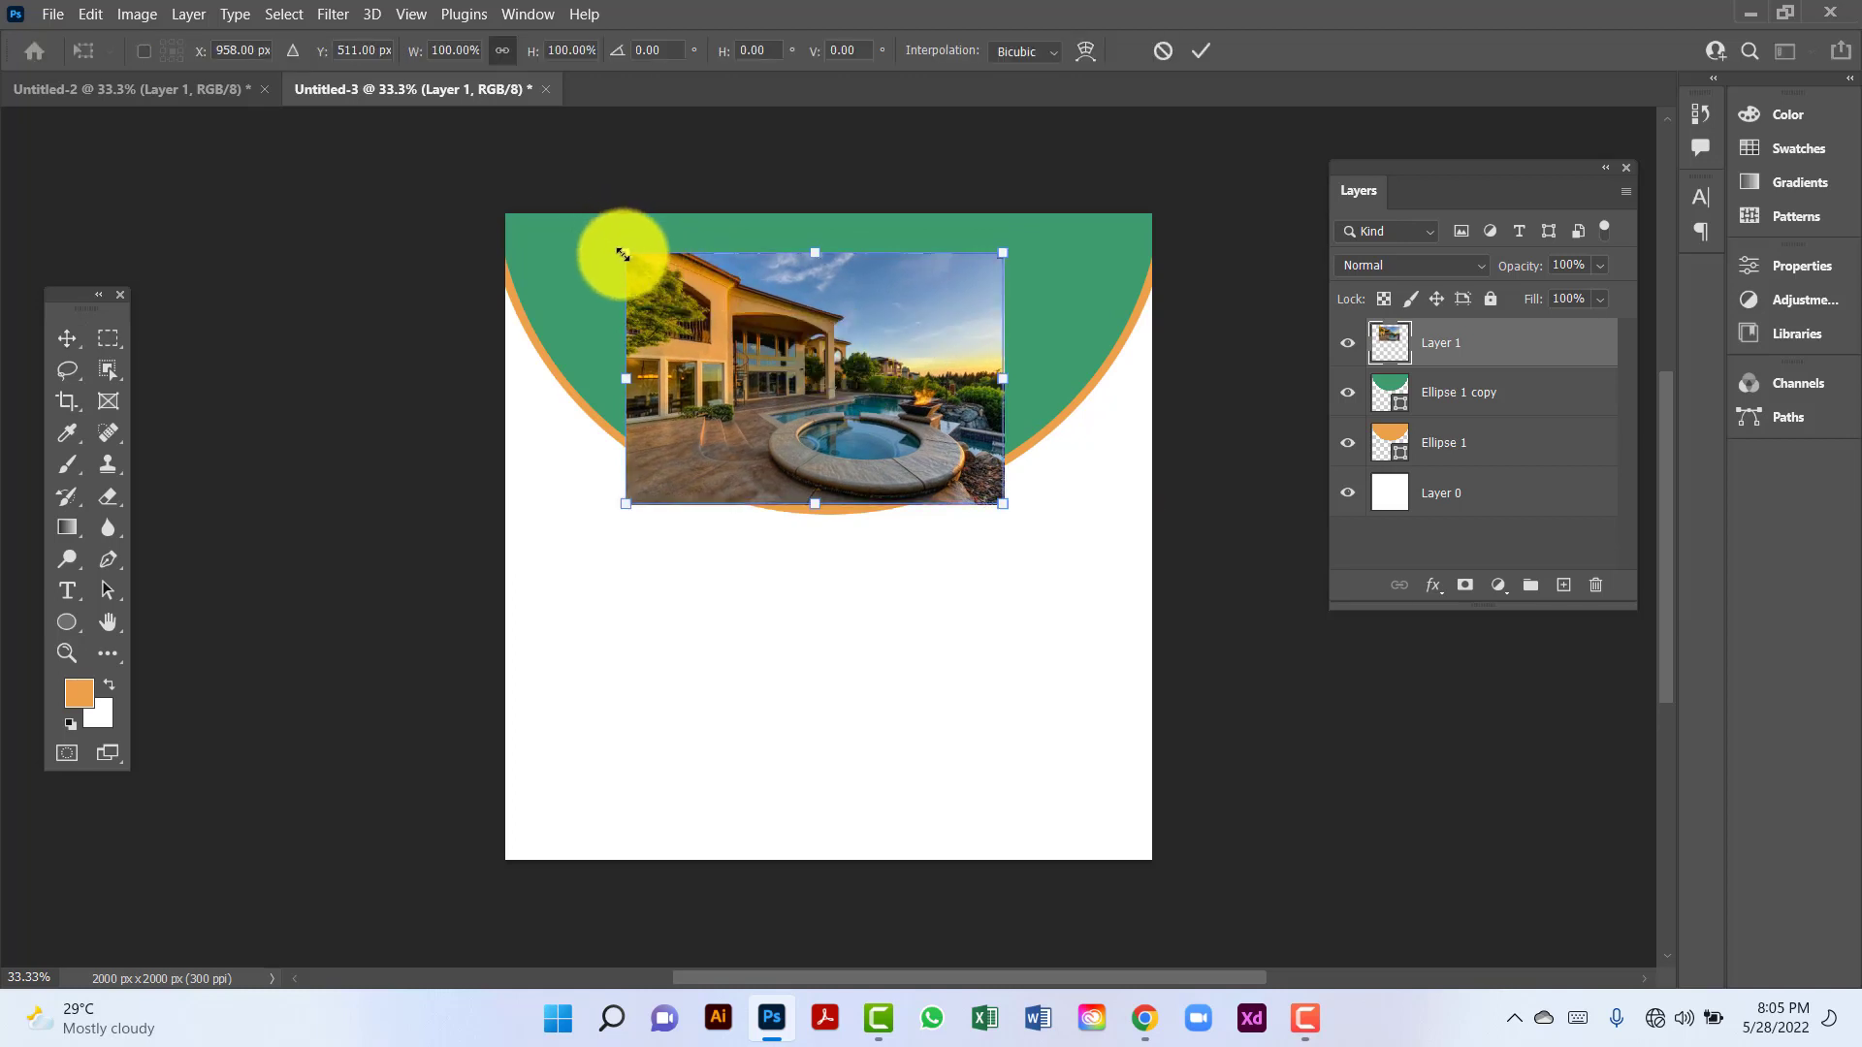
drag(620, 252, 475, 167)
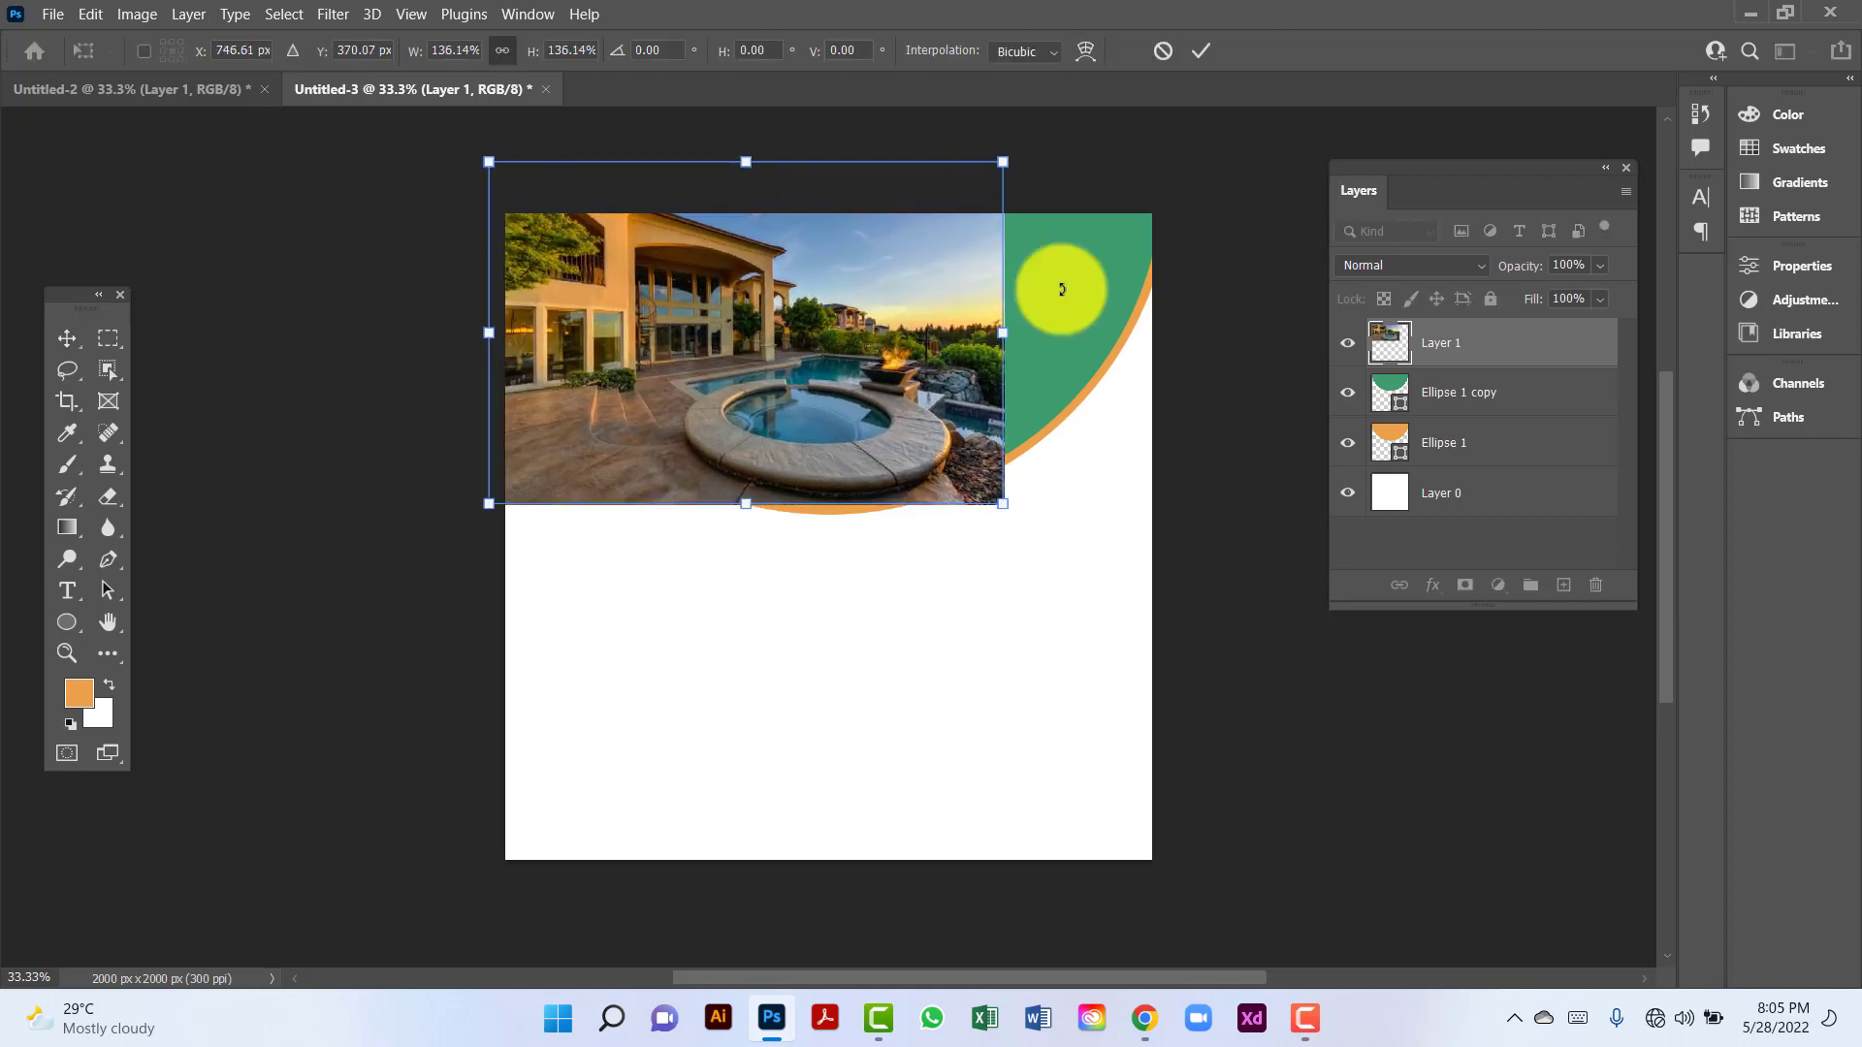
drag(993, 338, 1139, 358)
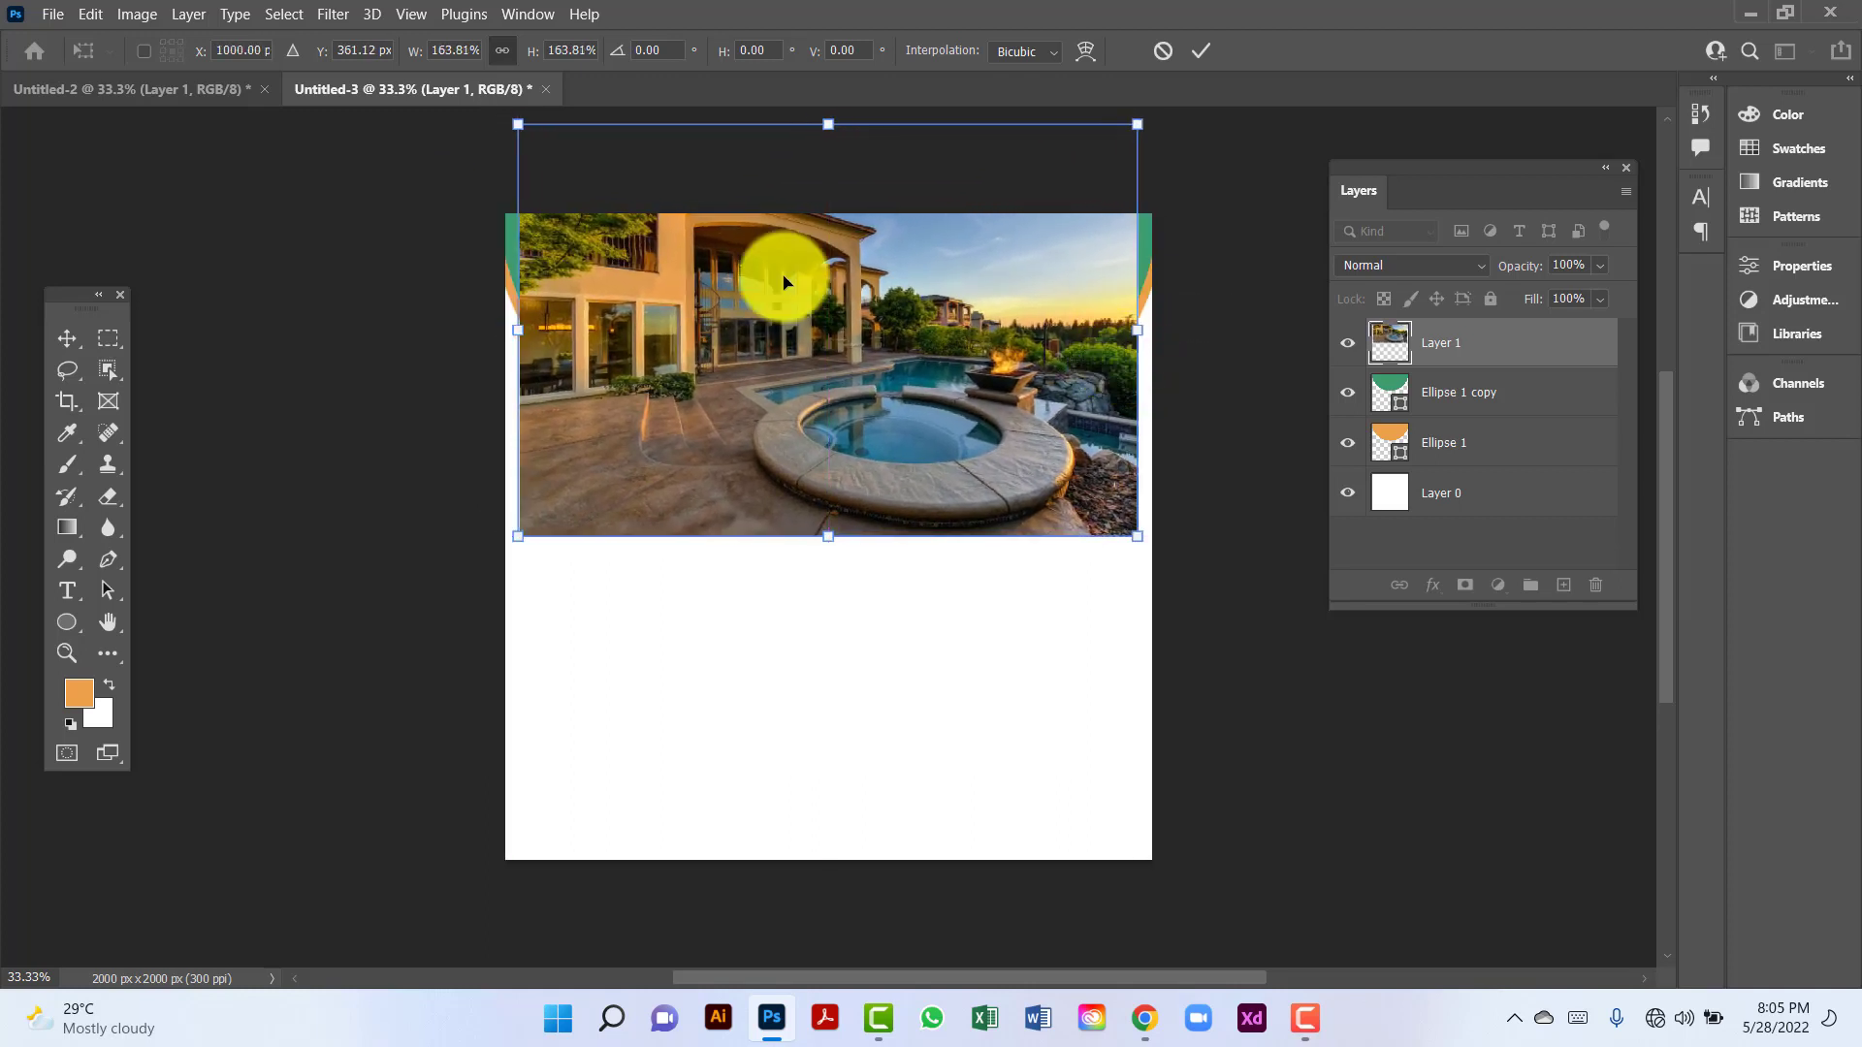
drag(516, 127, 489, 110)
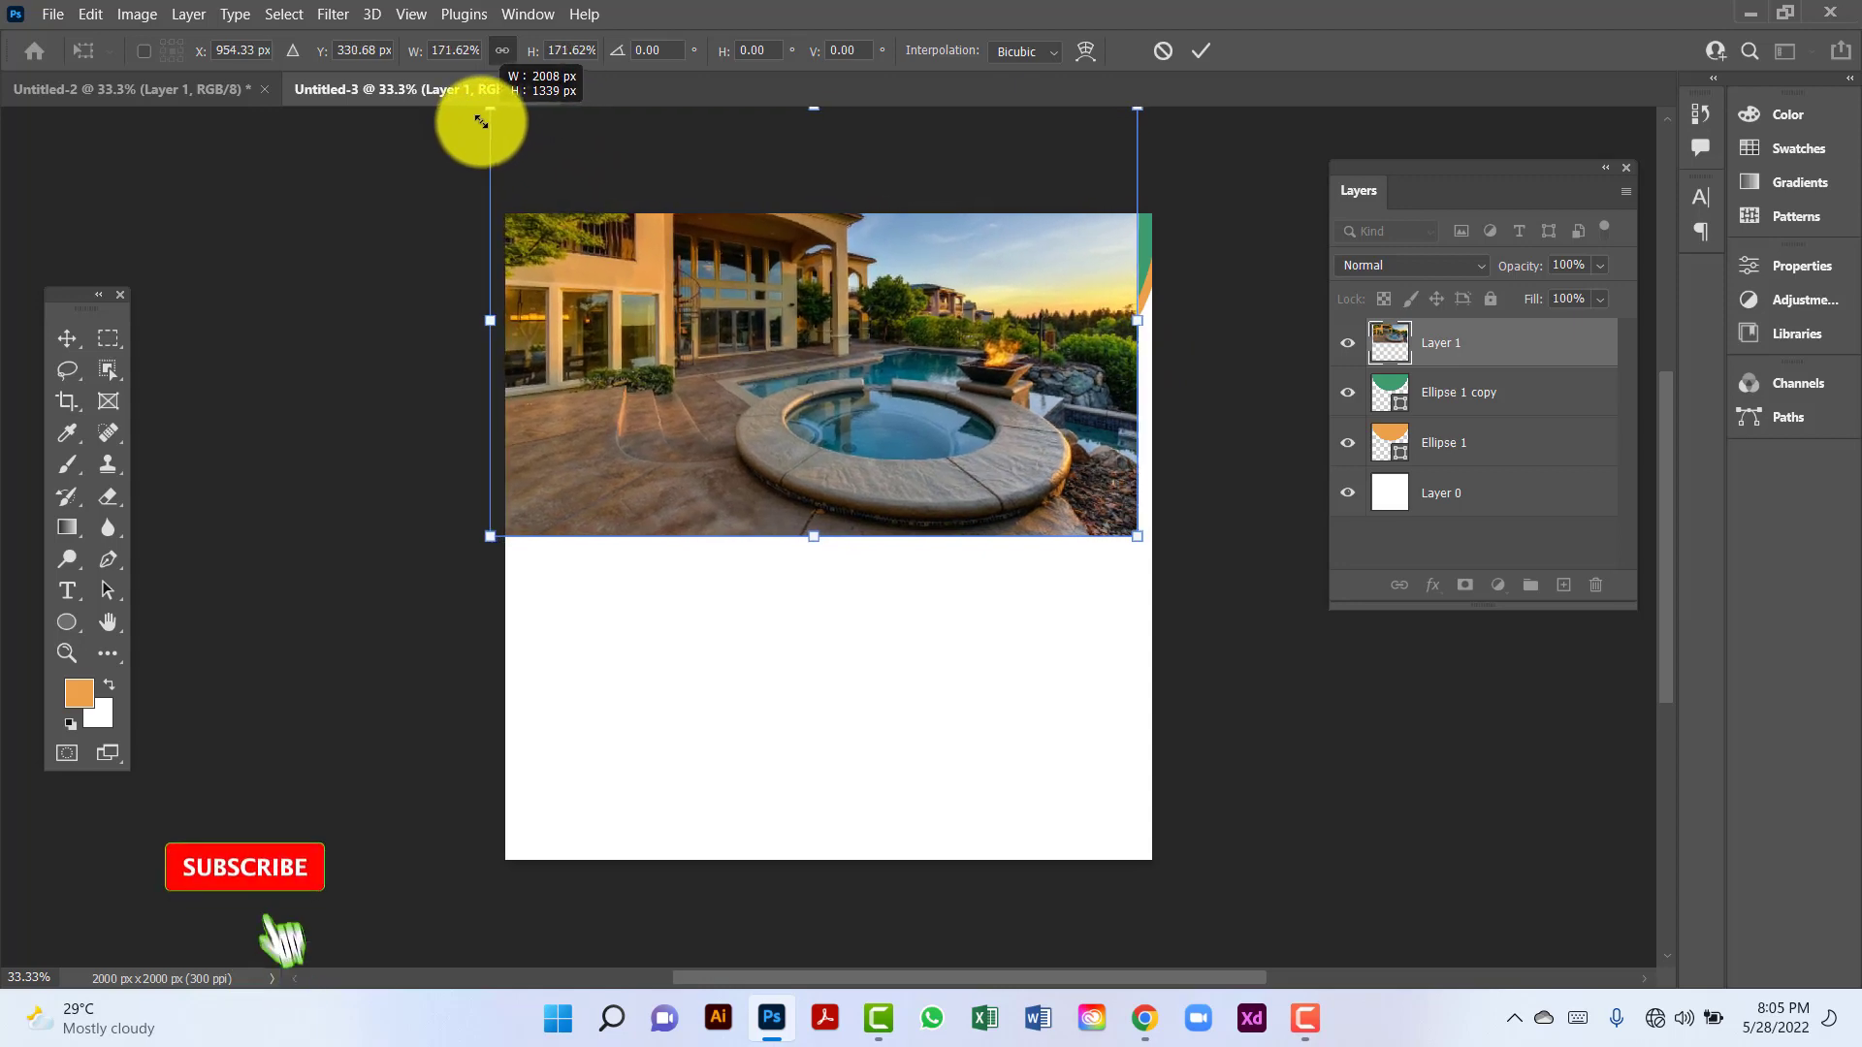
drag(1138, 324, 1169, 324)
drag(1023, 307, 1021, 370)
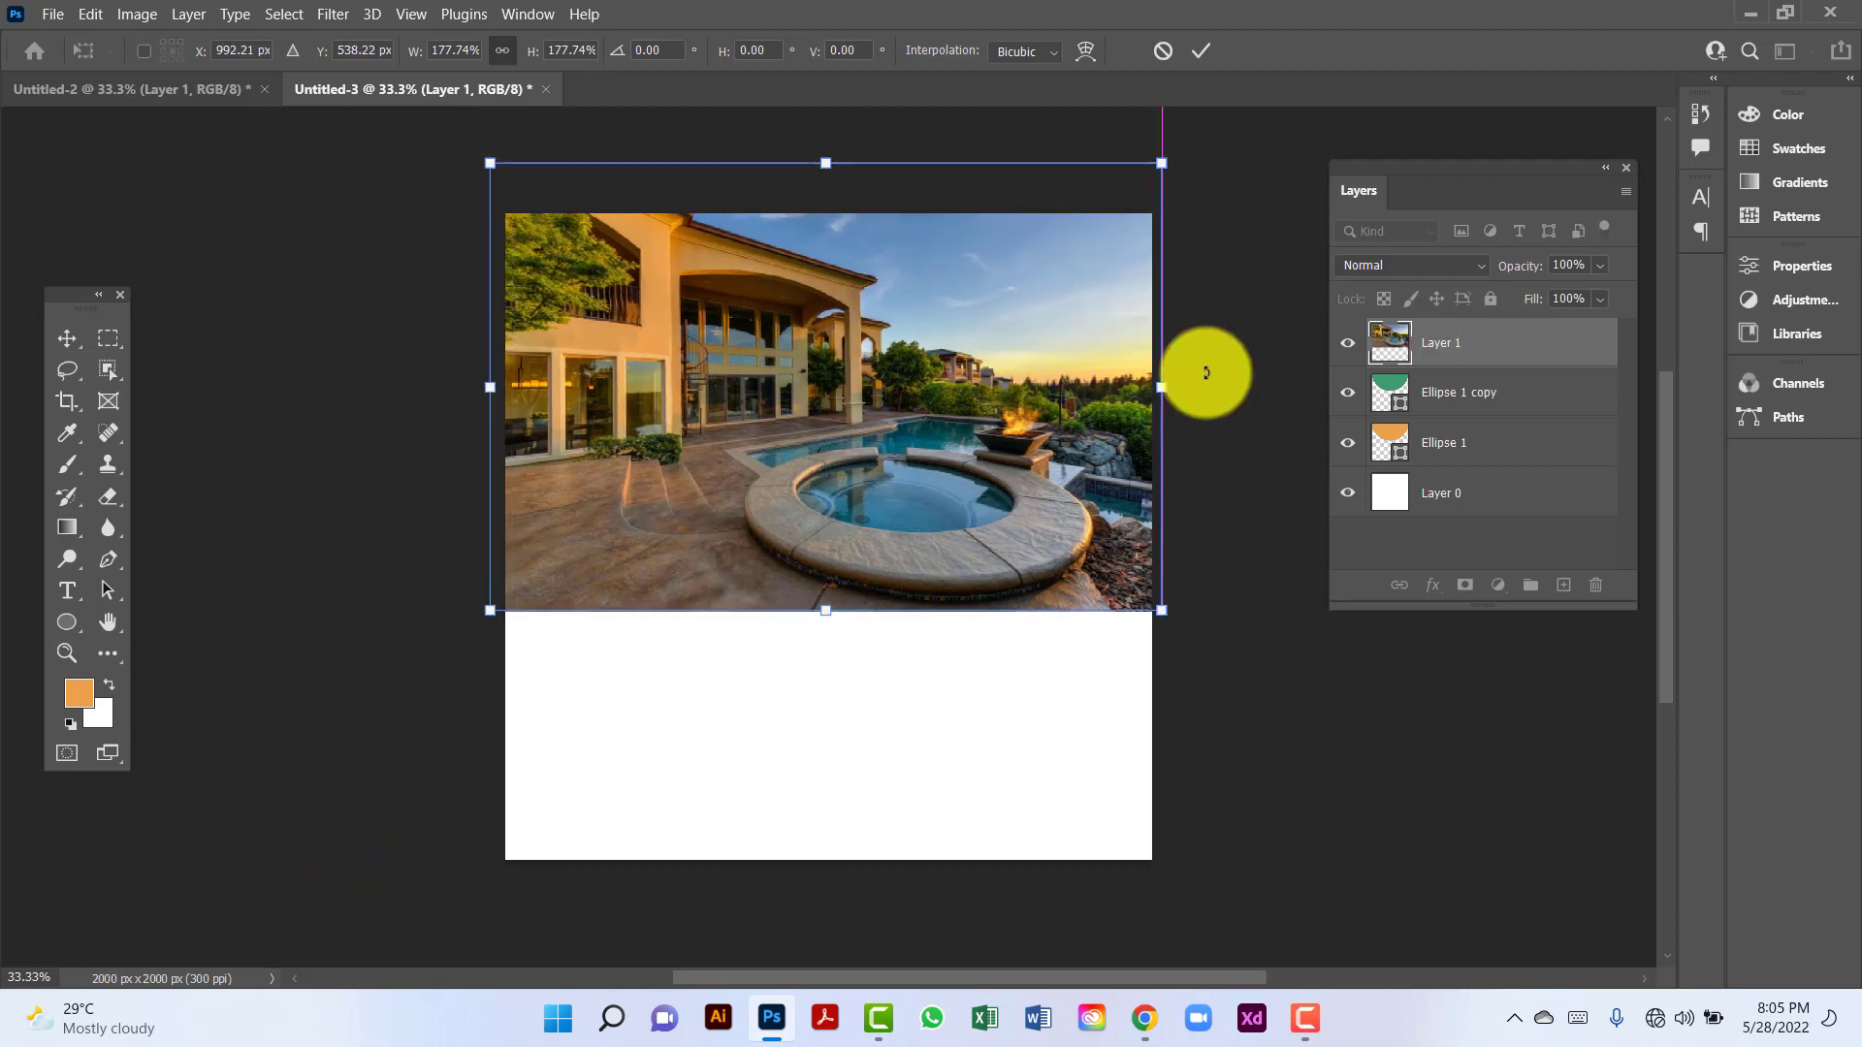
double_click(860, 378)
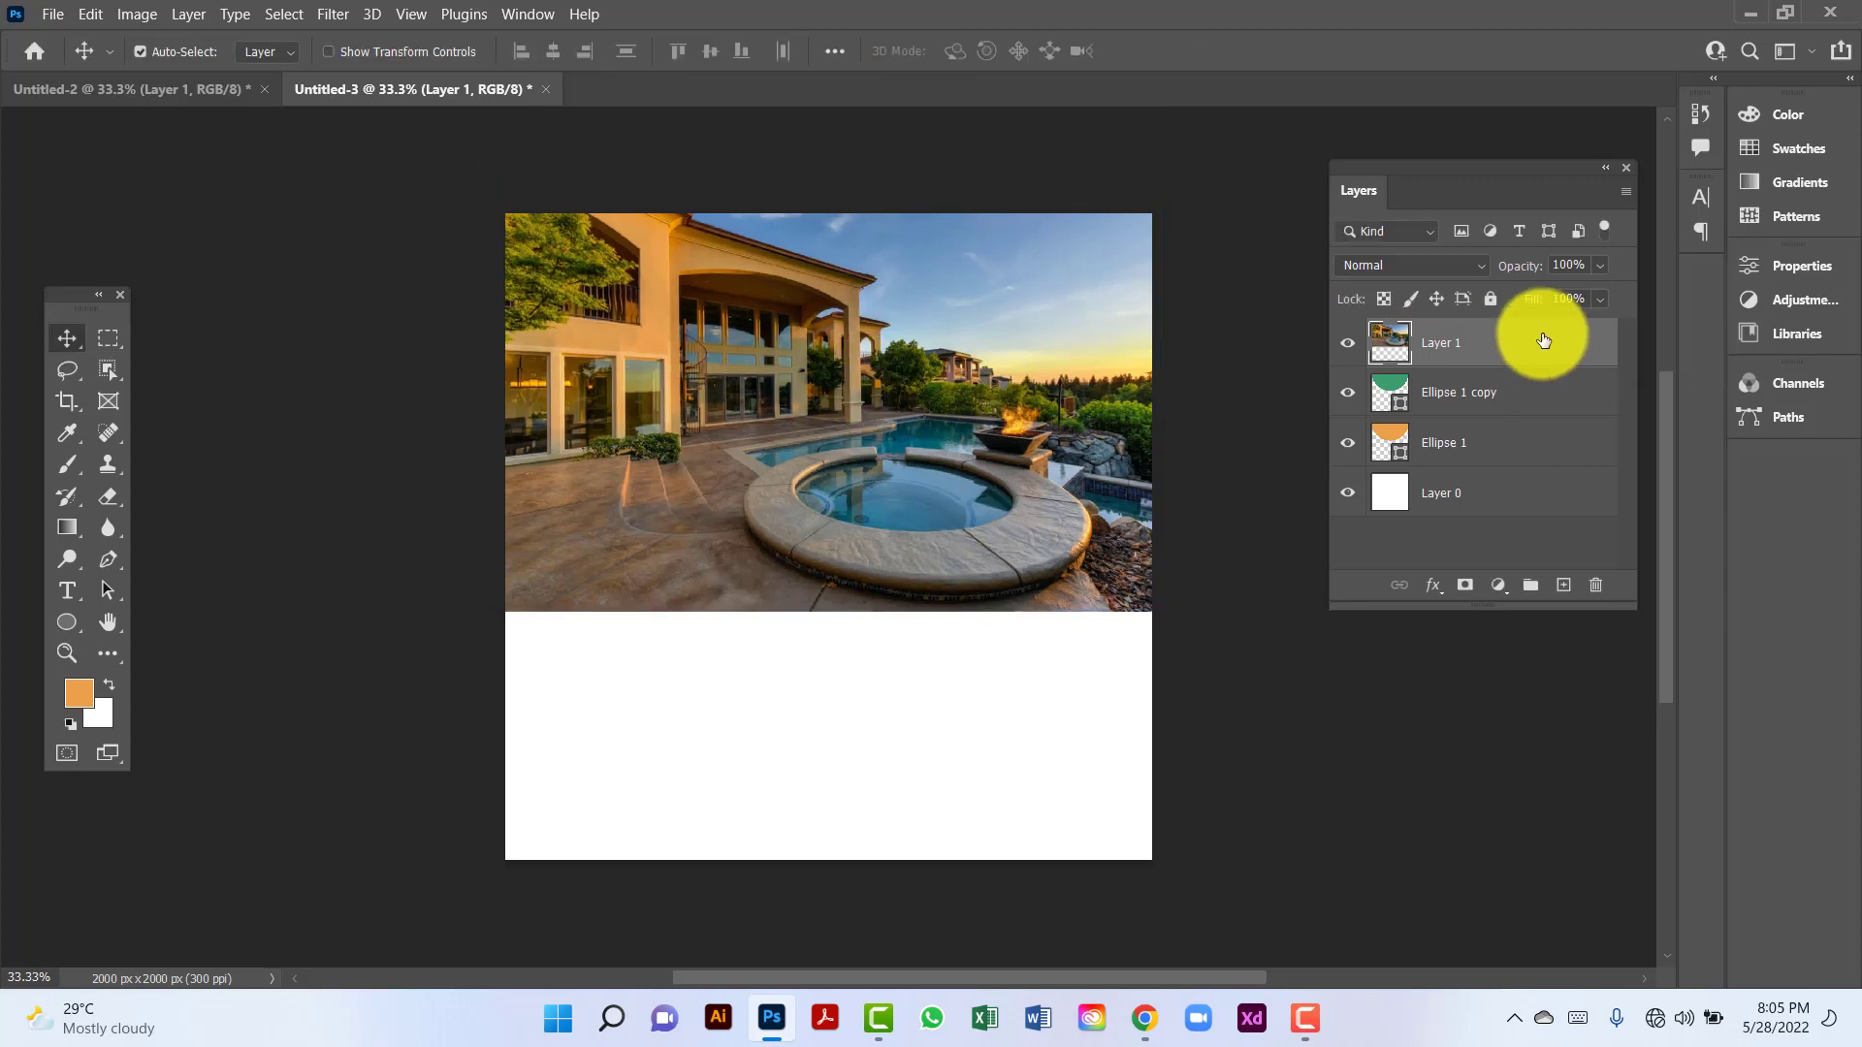
- Clip the house photo to the semicircle, then group all layers into a locked Group 1
right_click(1543, 340)
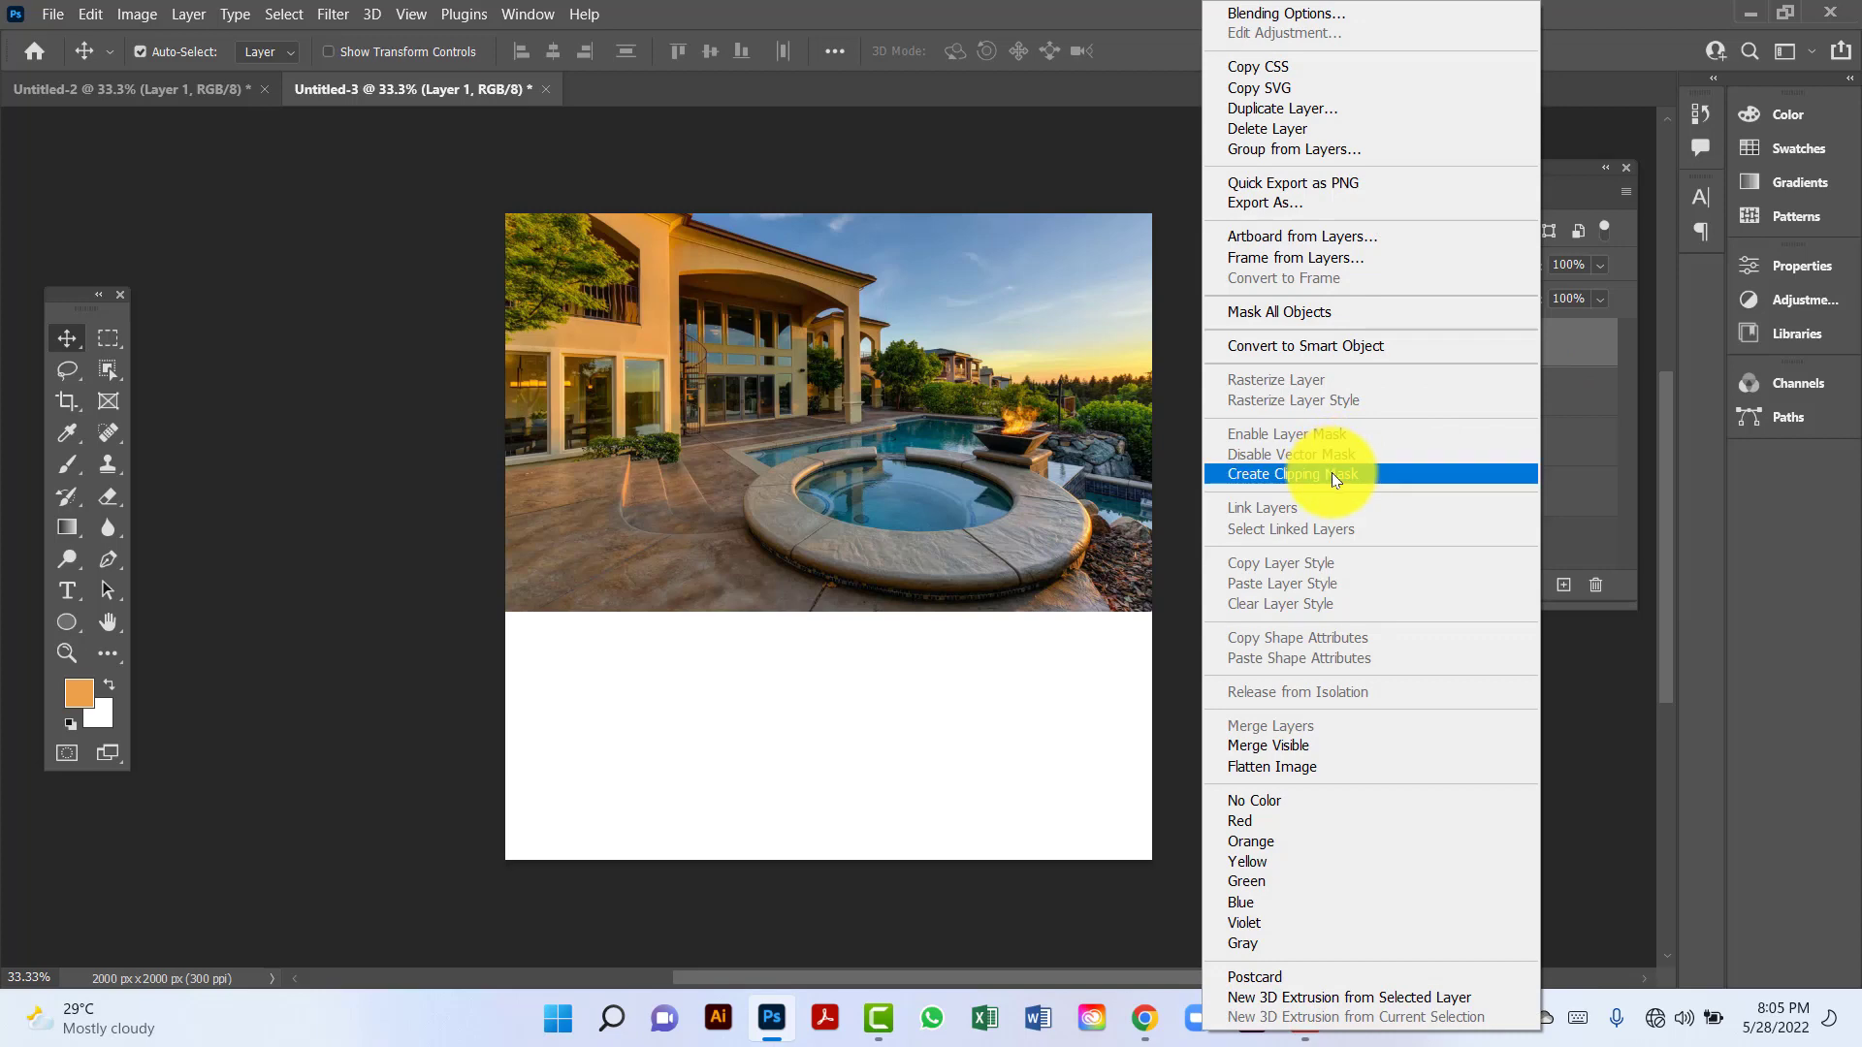
click(1331, 474)
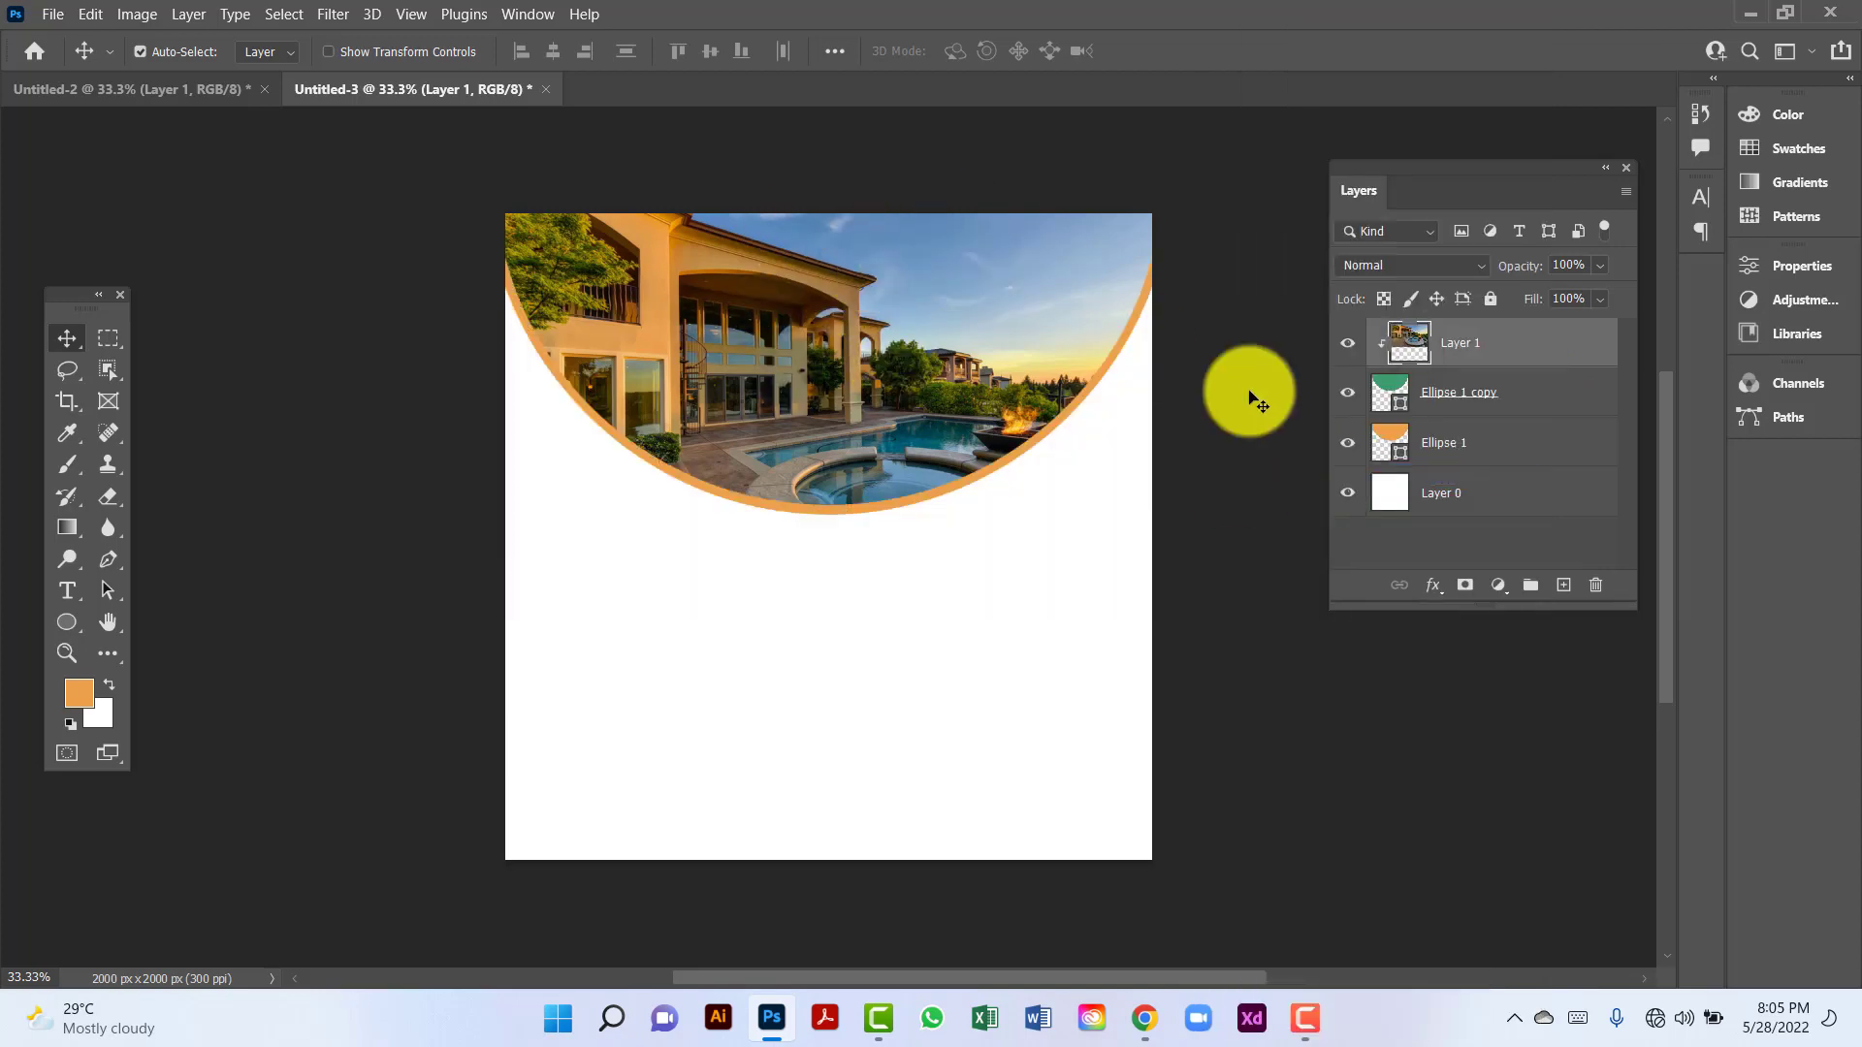
shift+click(1527, 503)
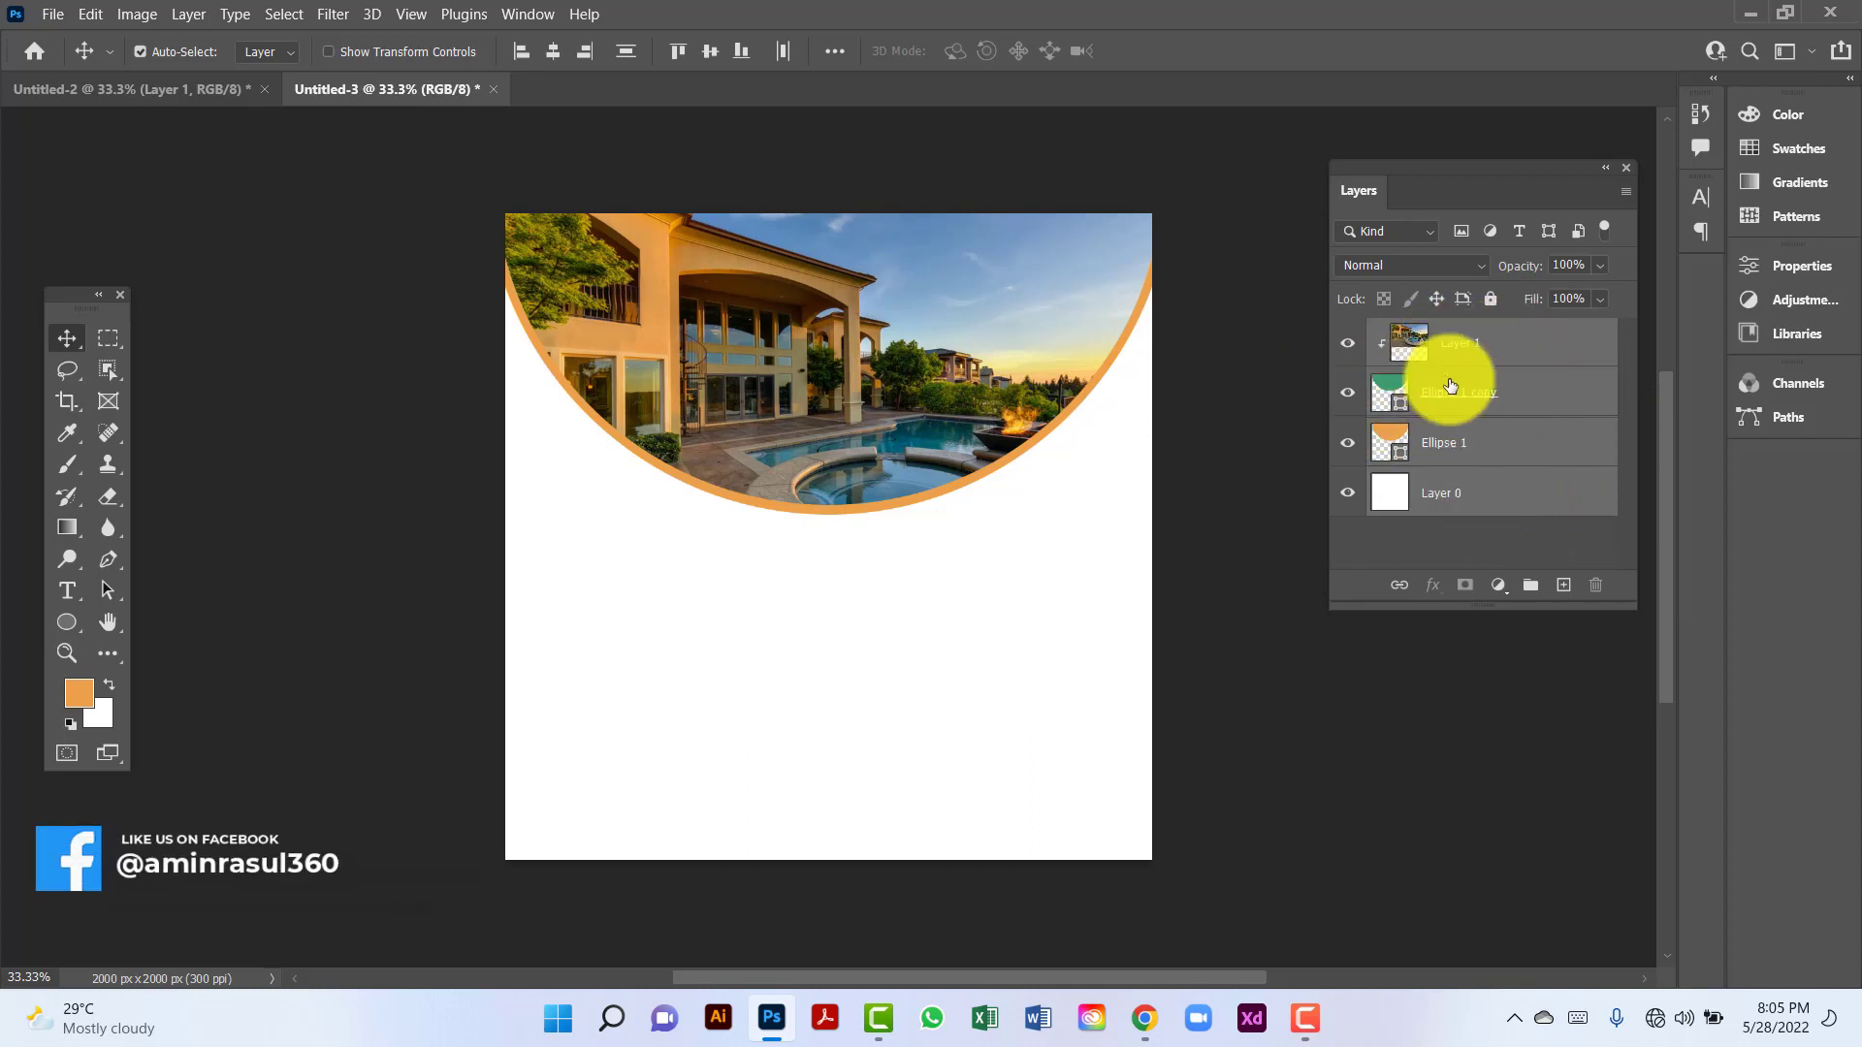
key(ctrl+g)
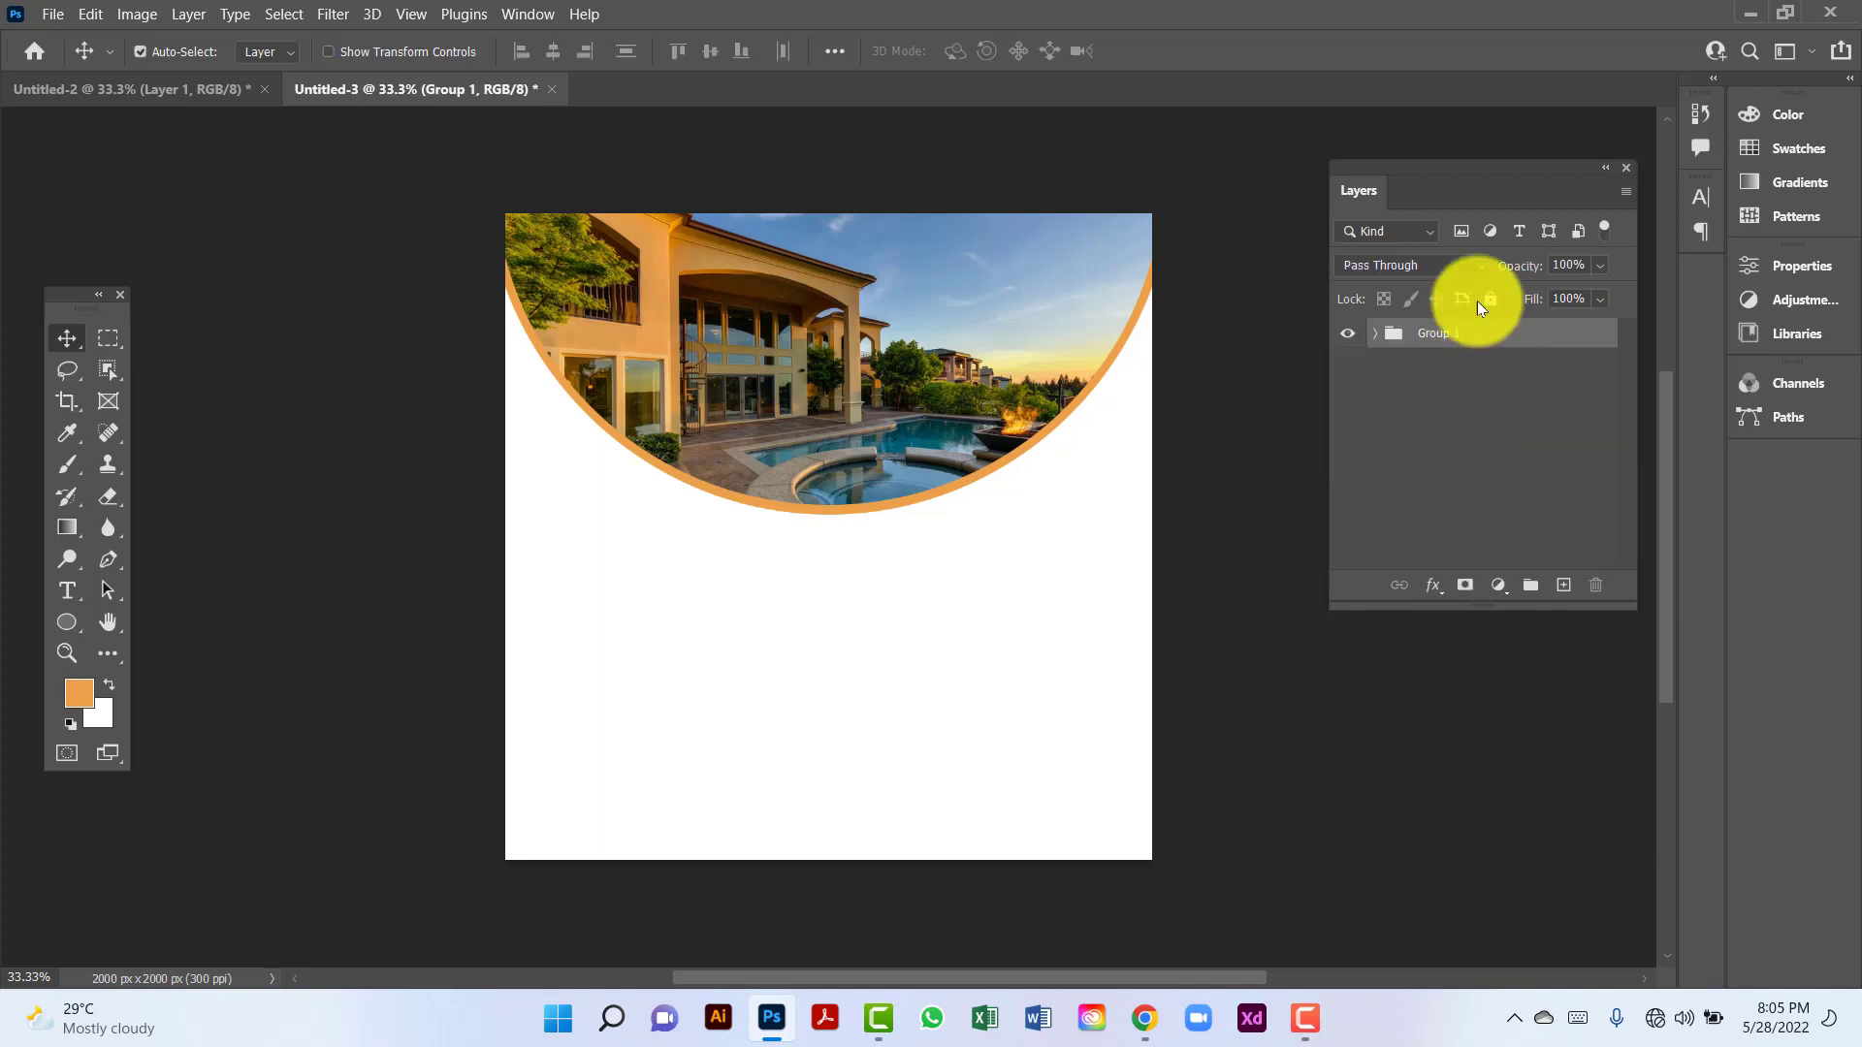
click(1490, 300)
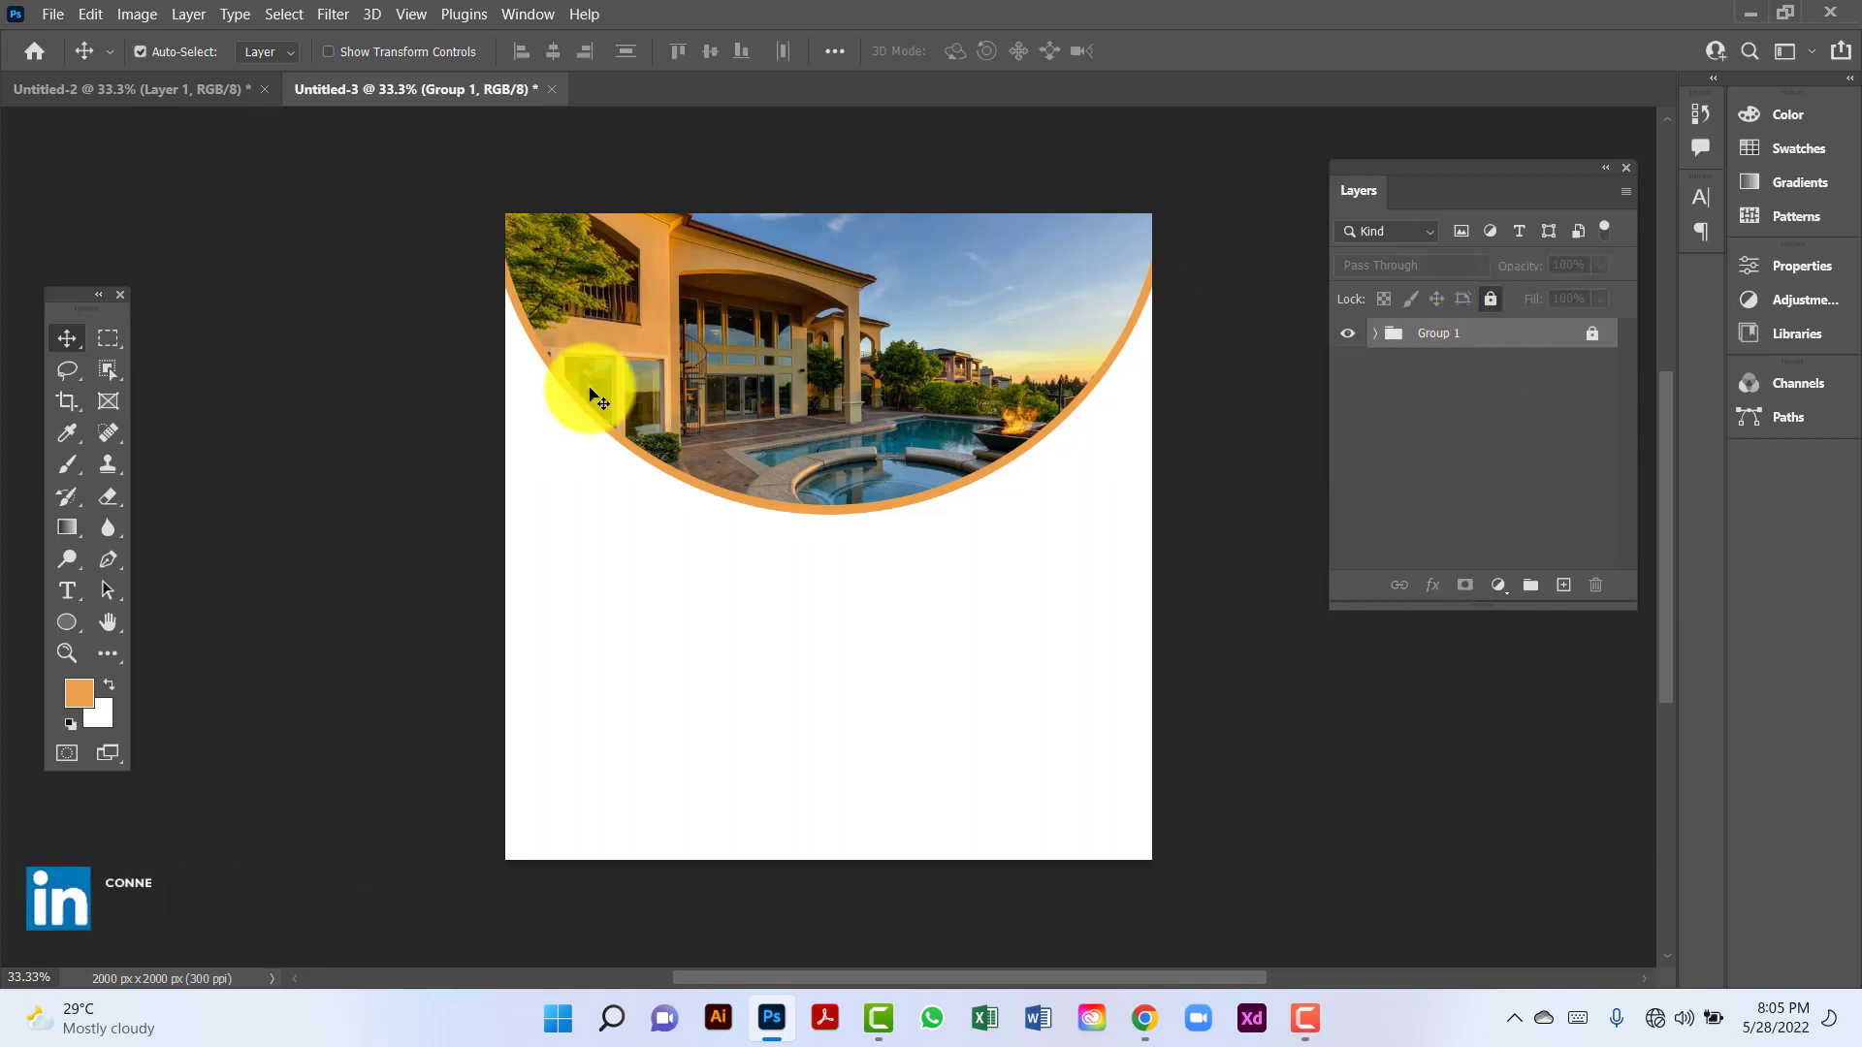
click(61, 627)
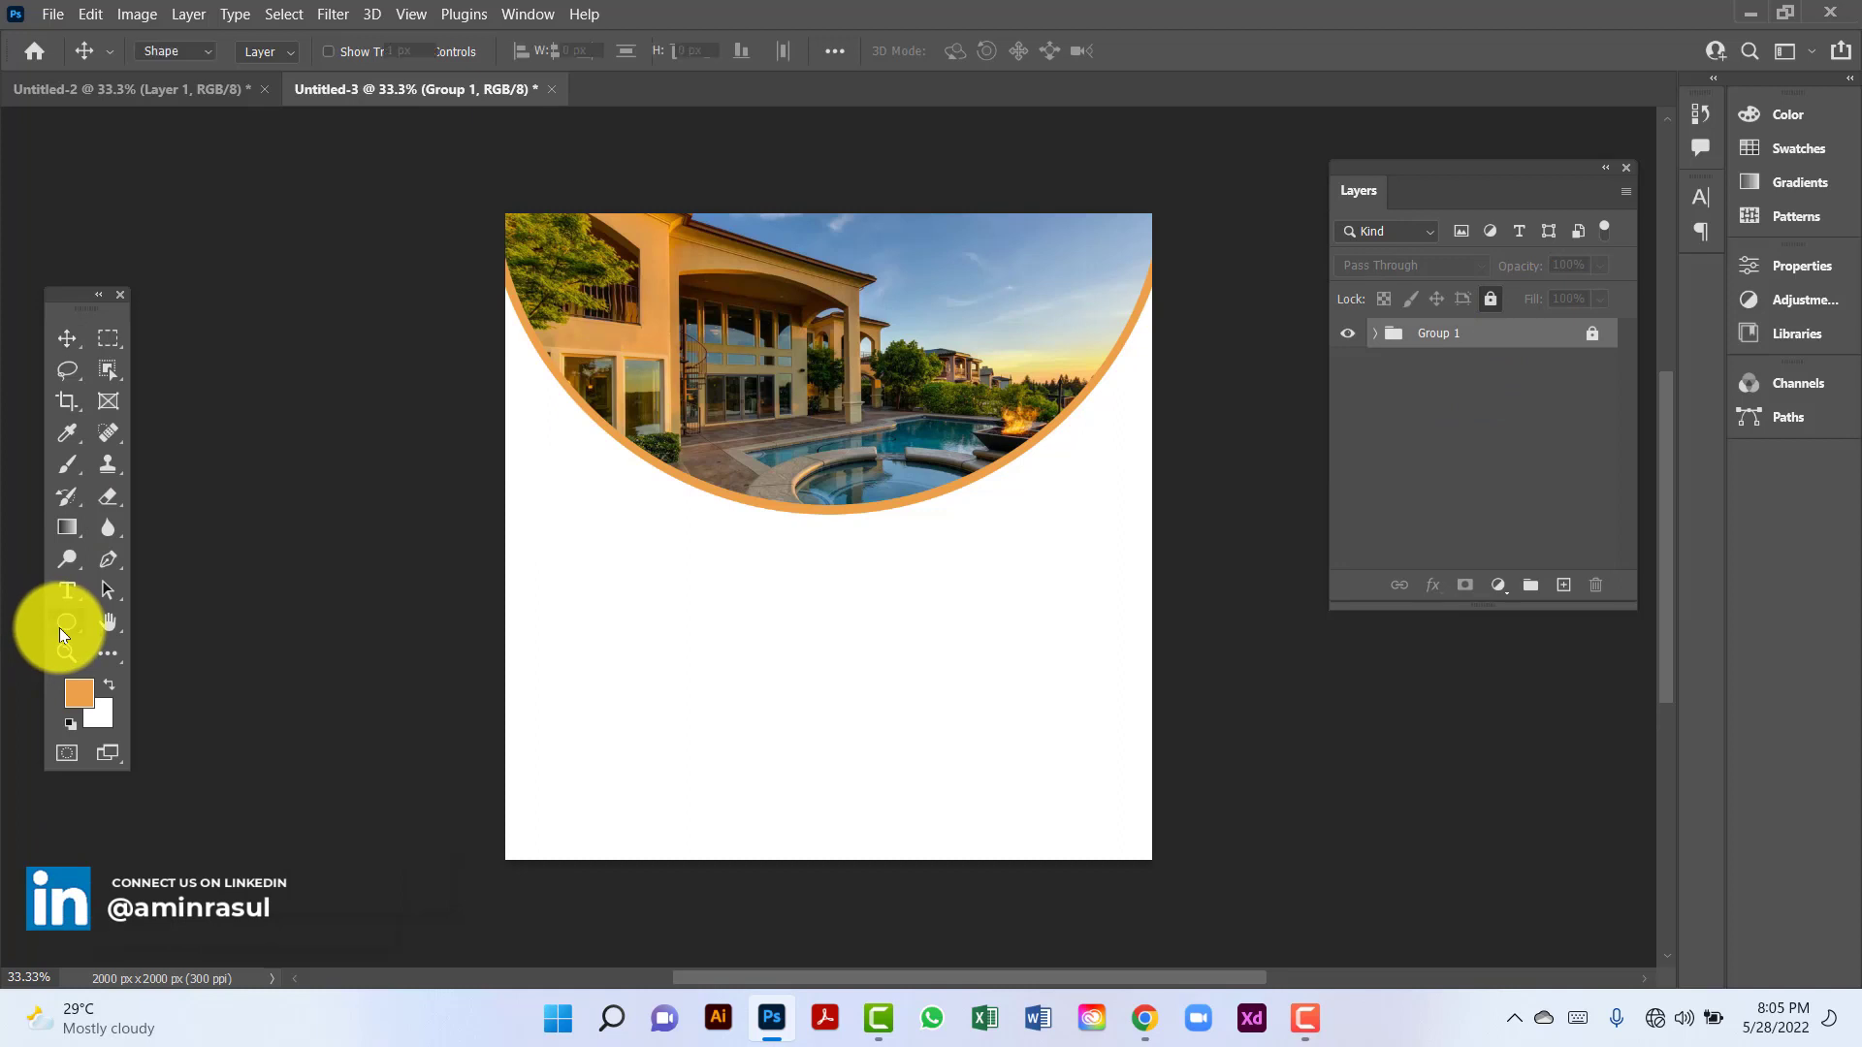
- Draw a 529 × 338 px orange rectangle at the left below the semicircle
right_click(61, 627)
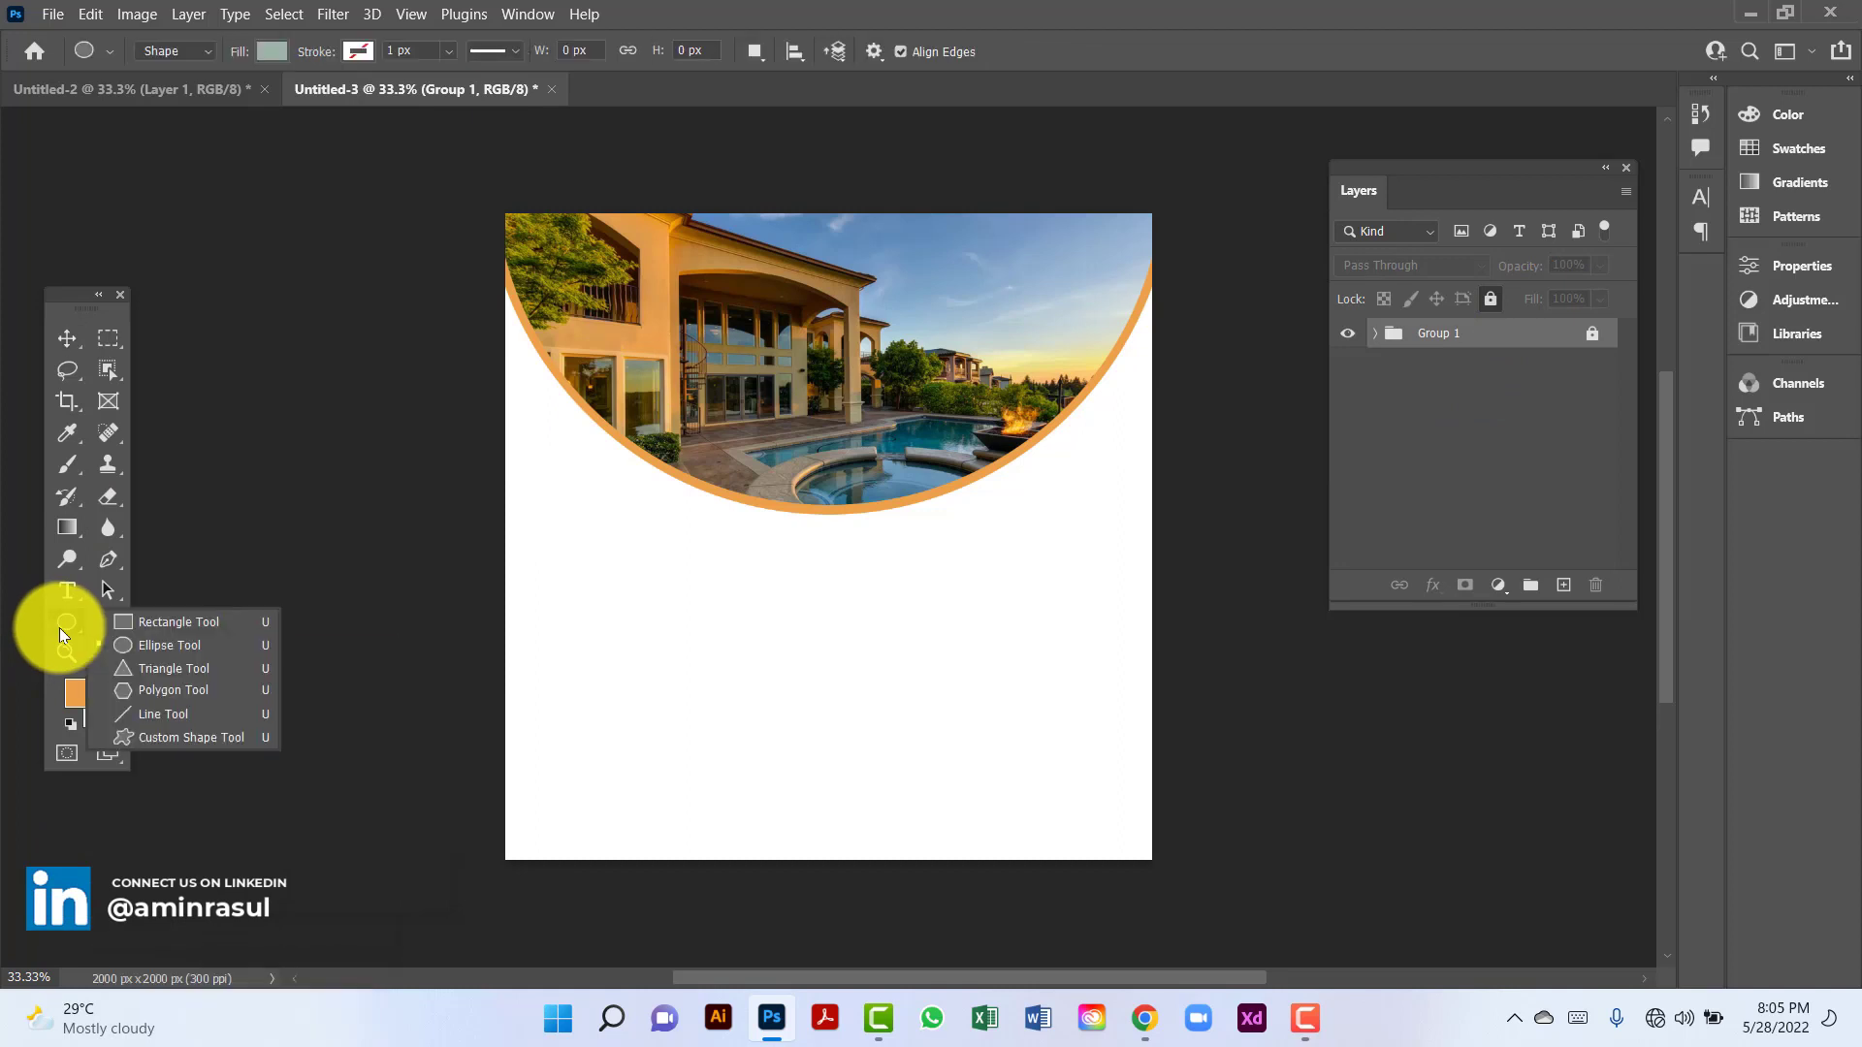
click(184, 616)
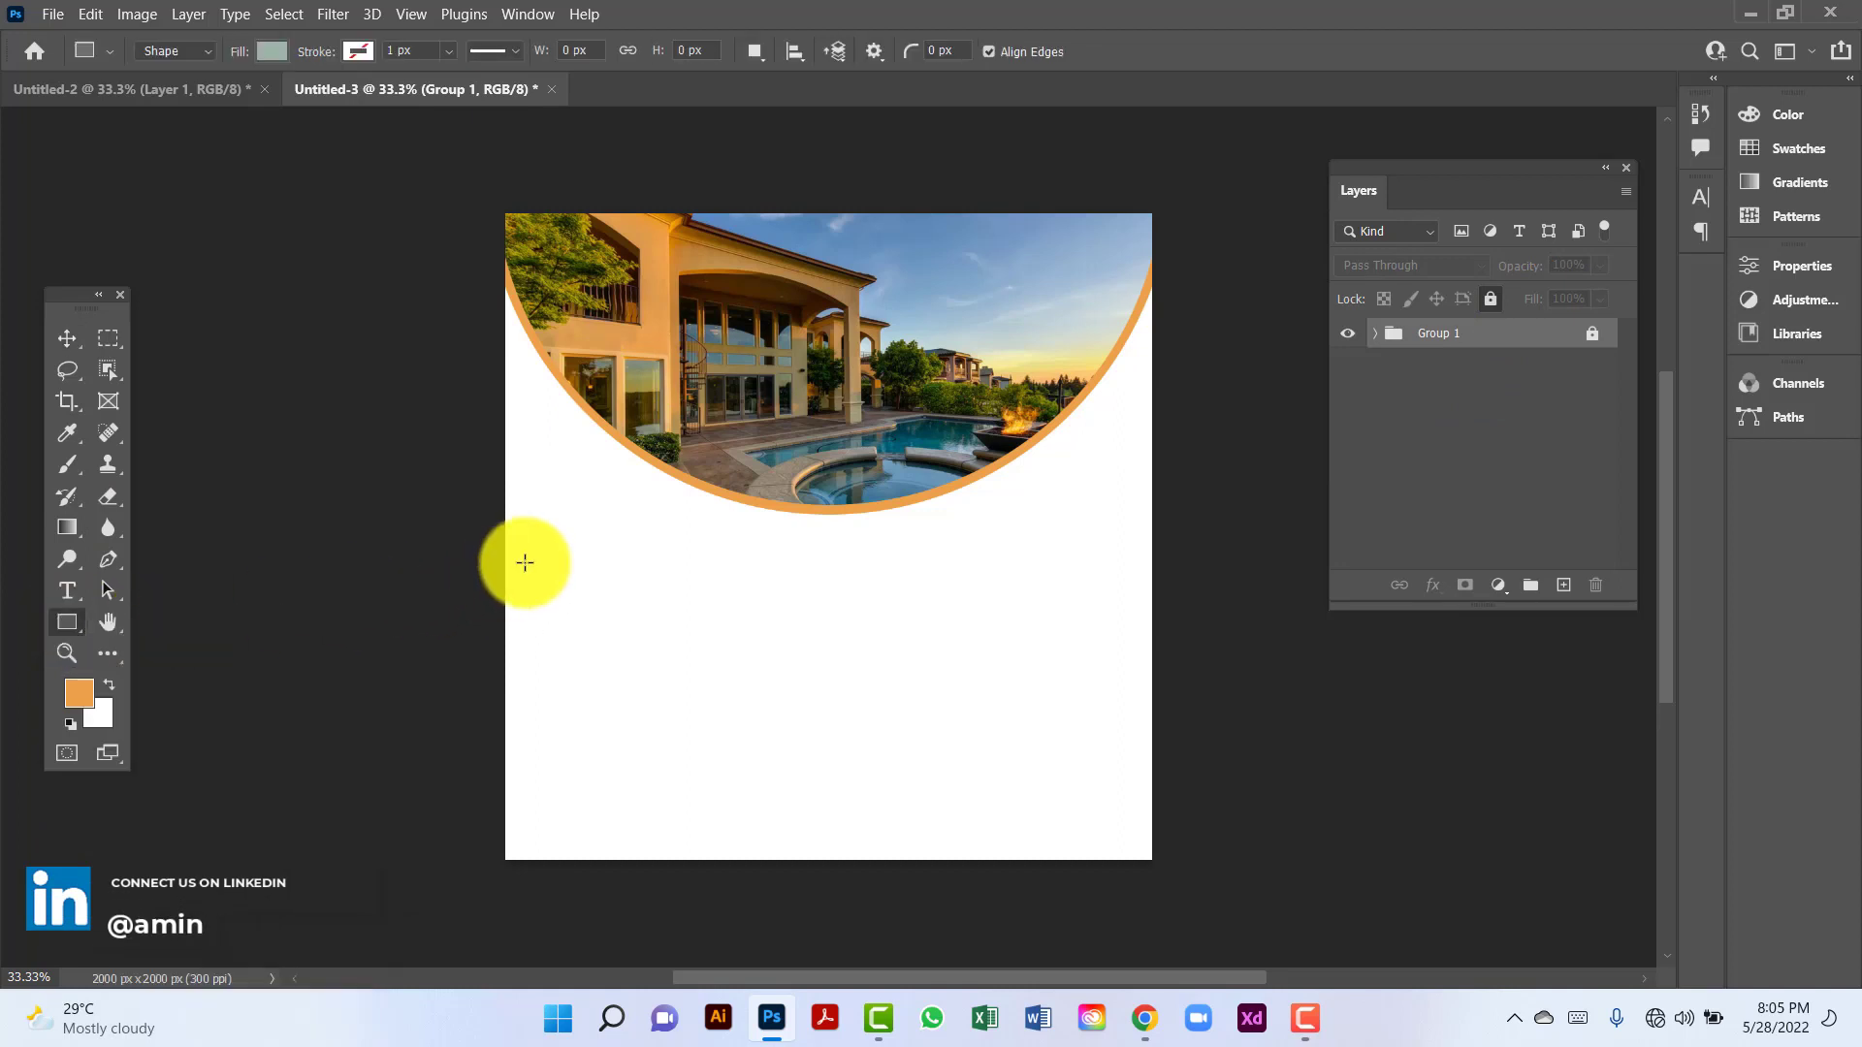
drag(512, 573, 683, 683)
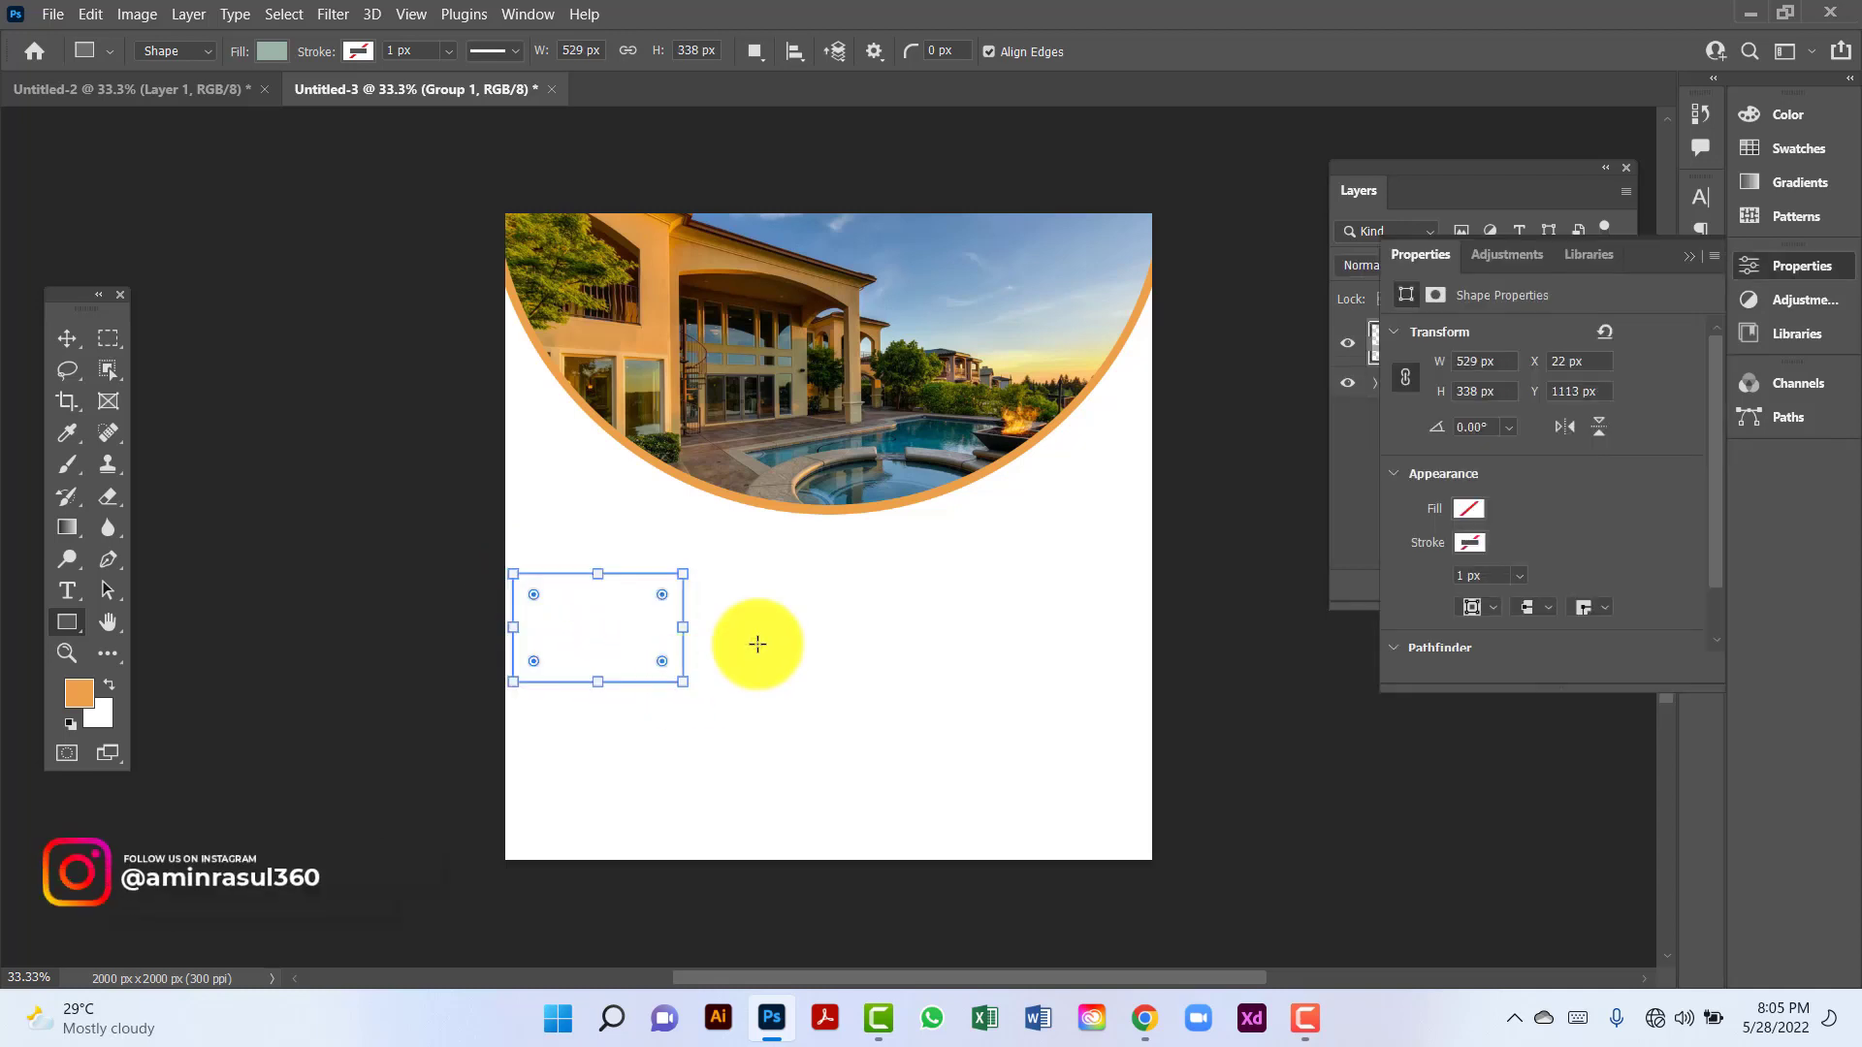
click(1697, 254)
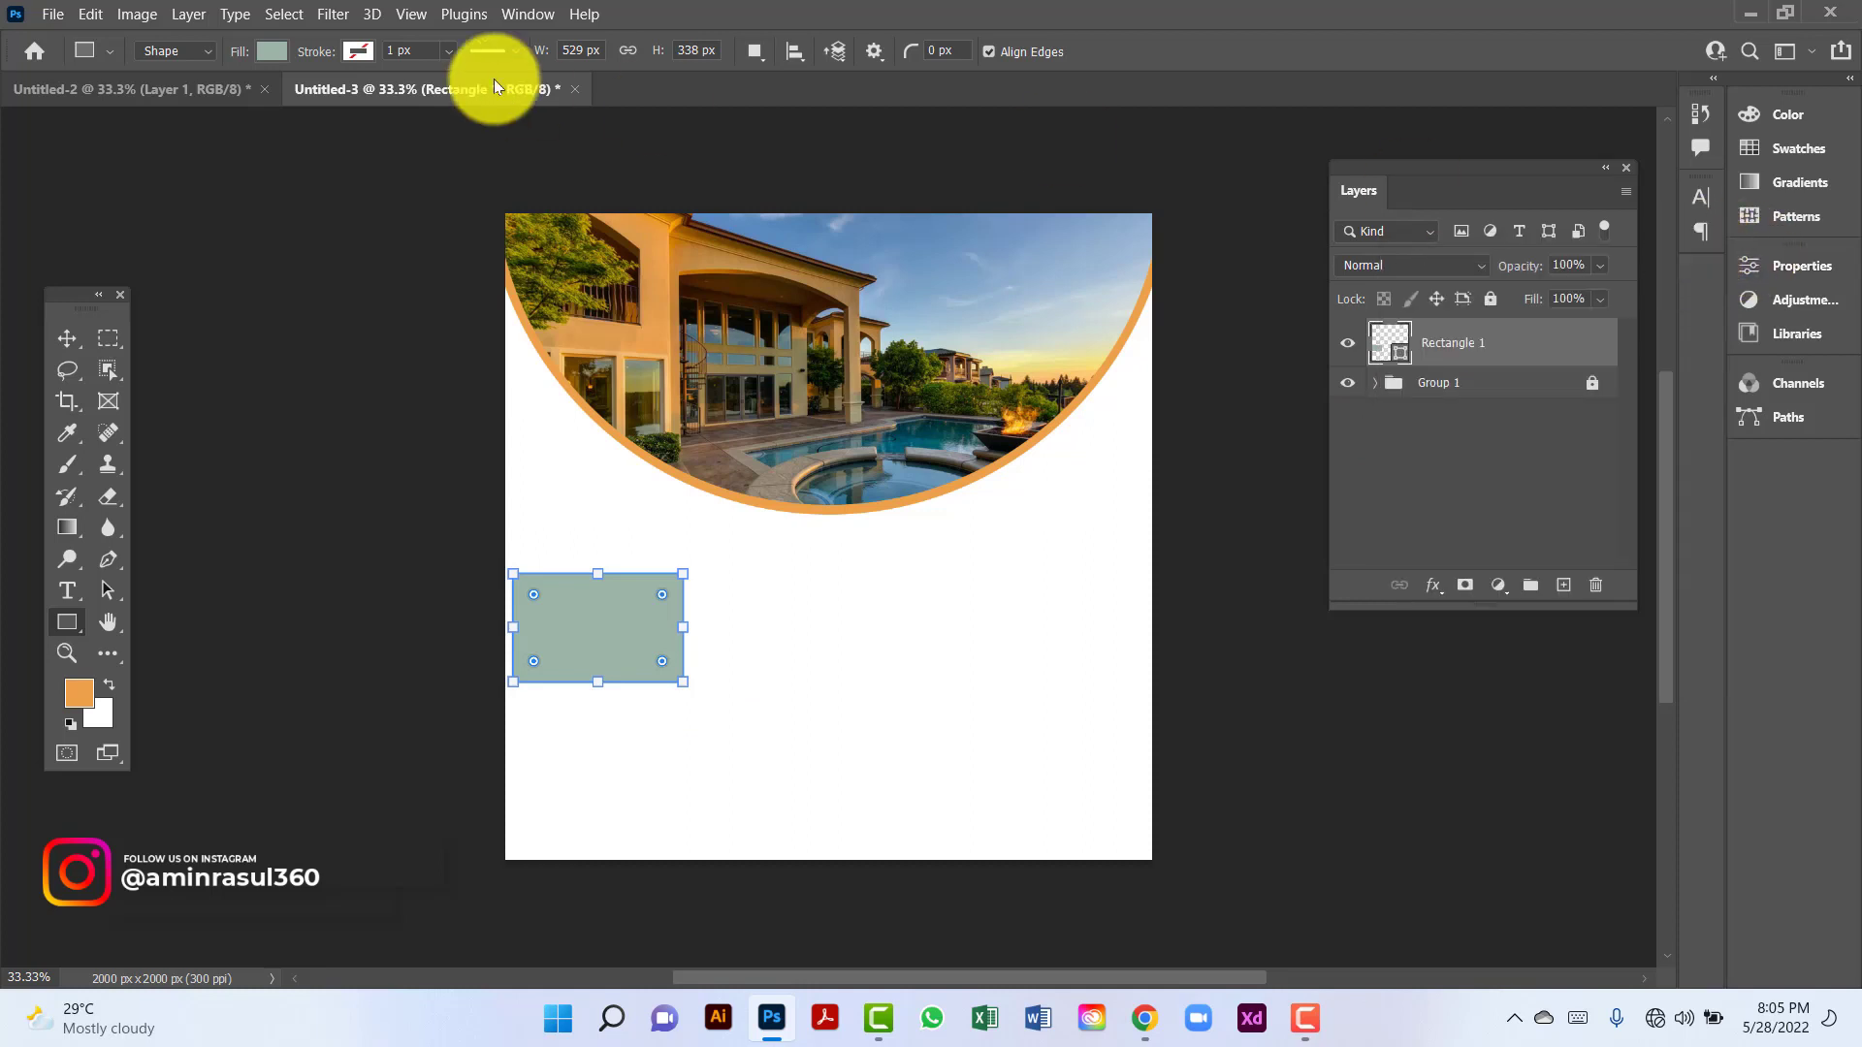
click(268, 49)
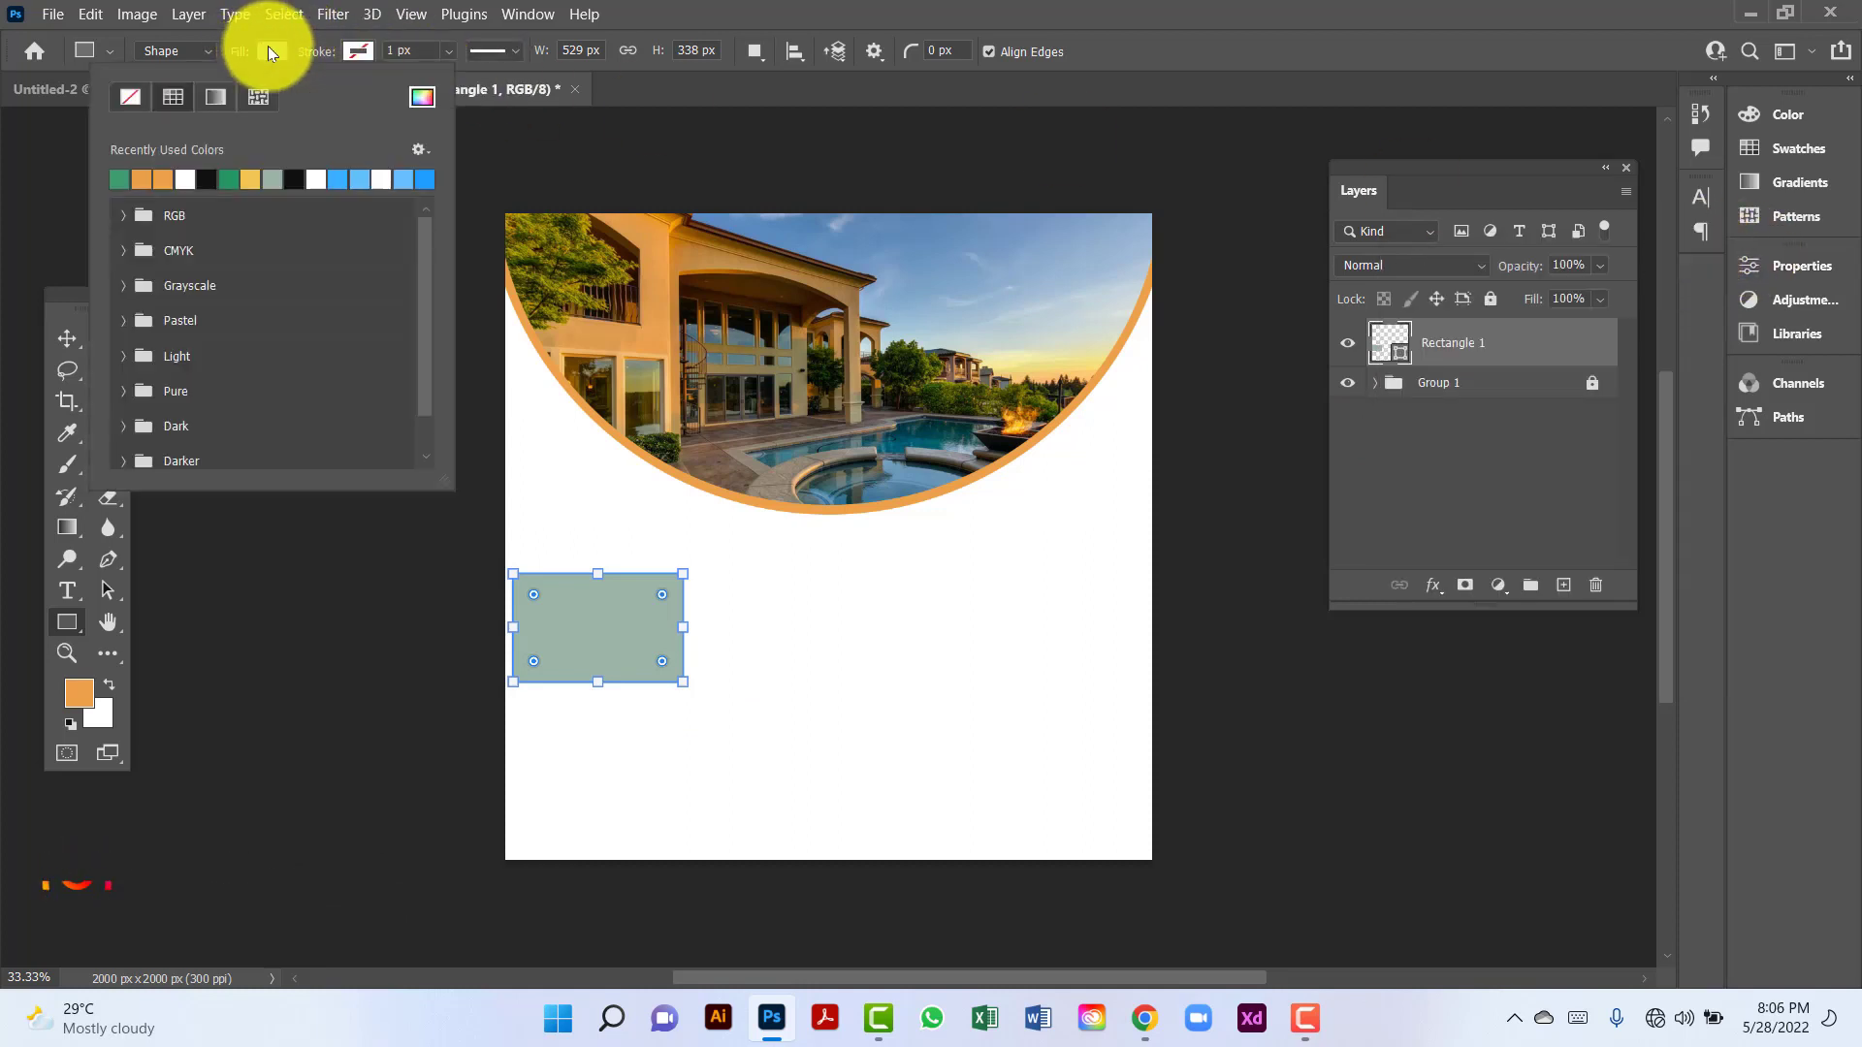
click(160, 177)
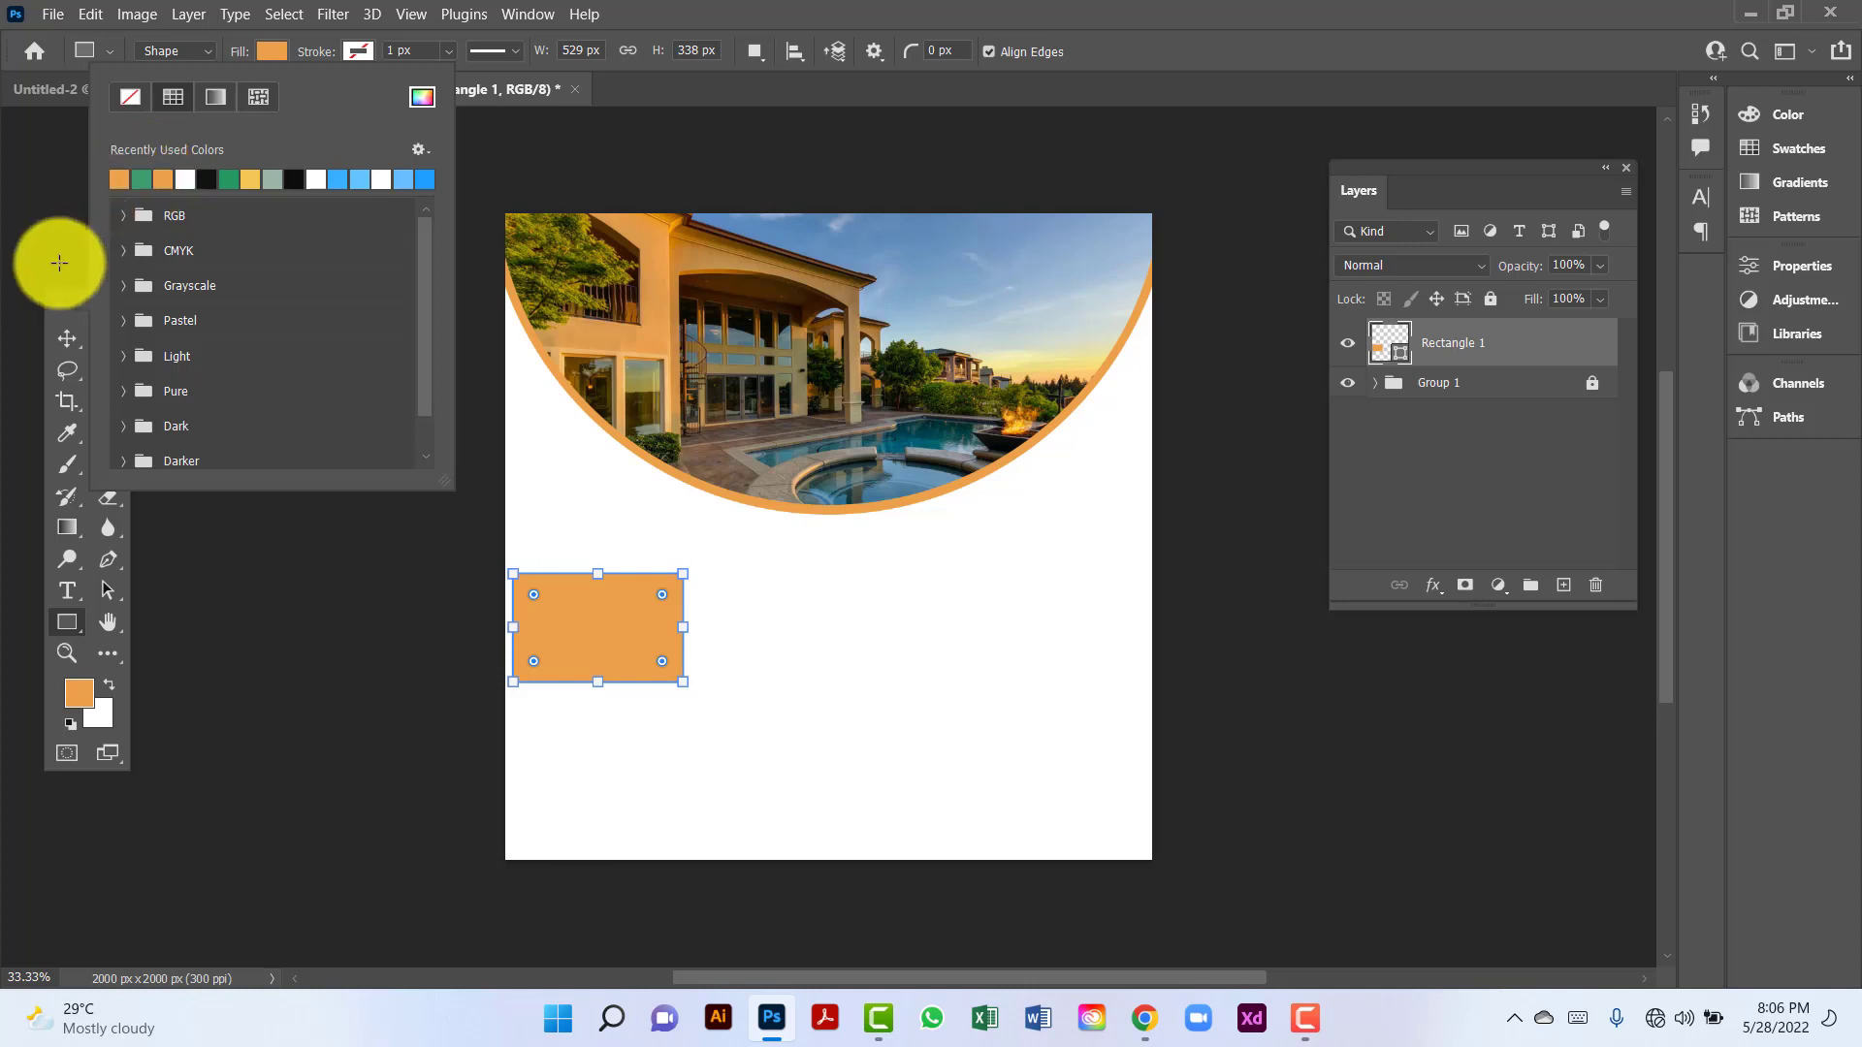
click(56, 340)
click(58, 339)
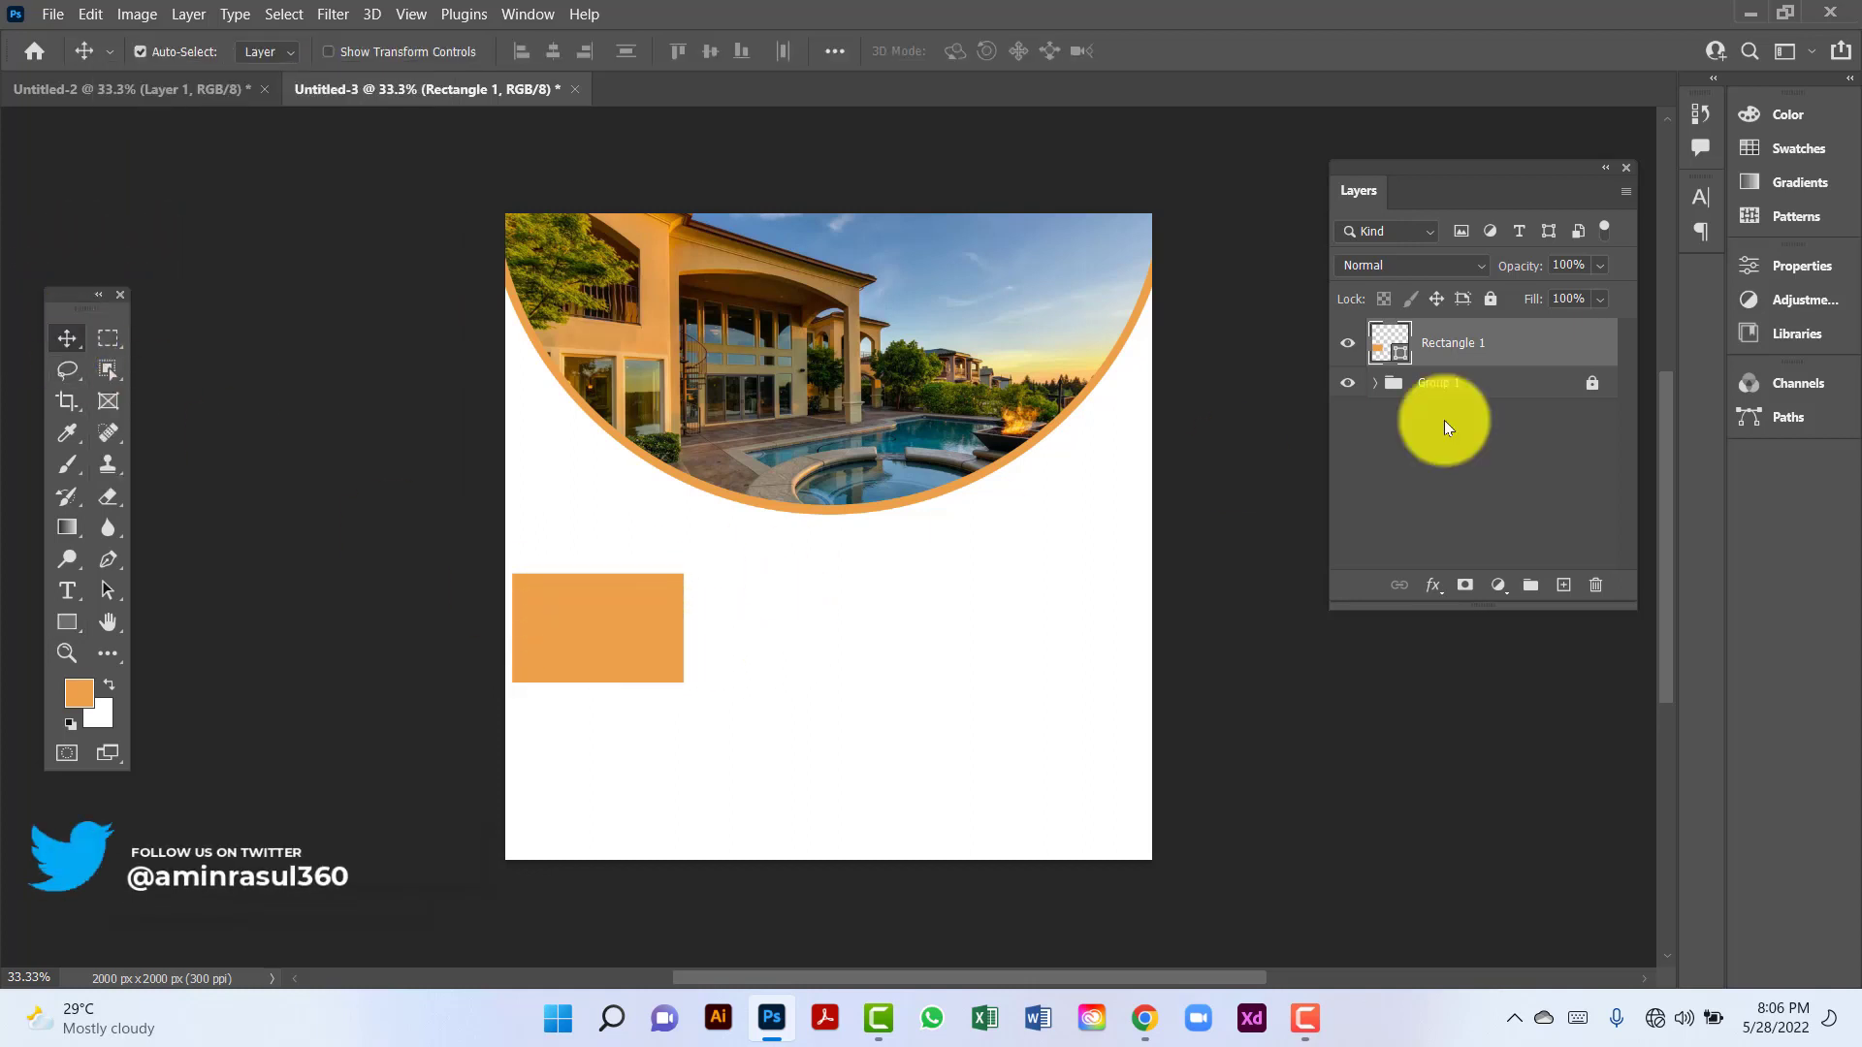
- Duplicate the rectangle, shrink the copy slightly and fill it green, leaving an orange border
key(ctrl+j)
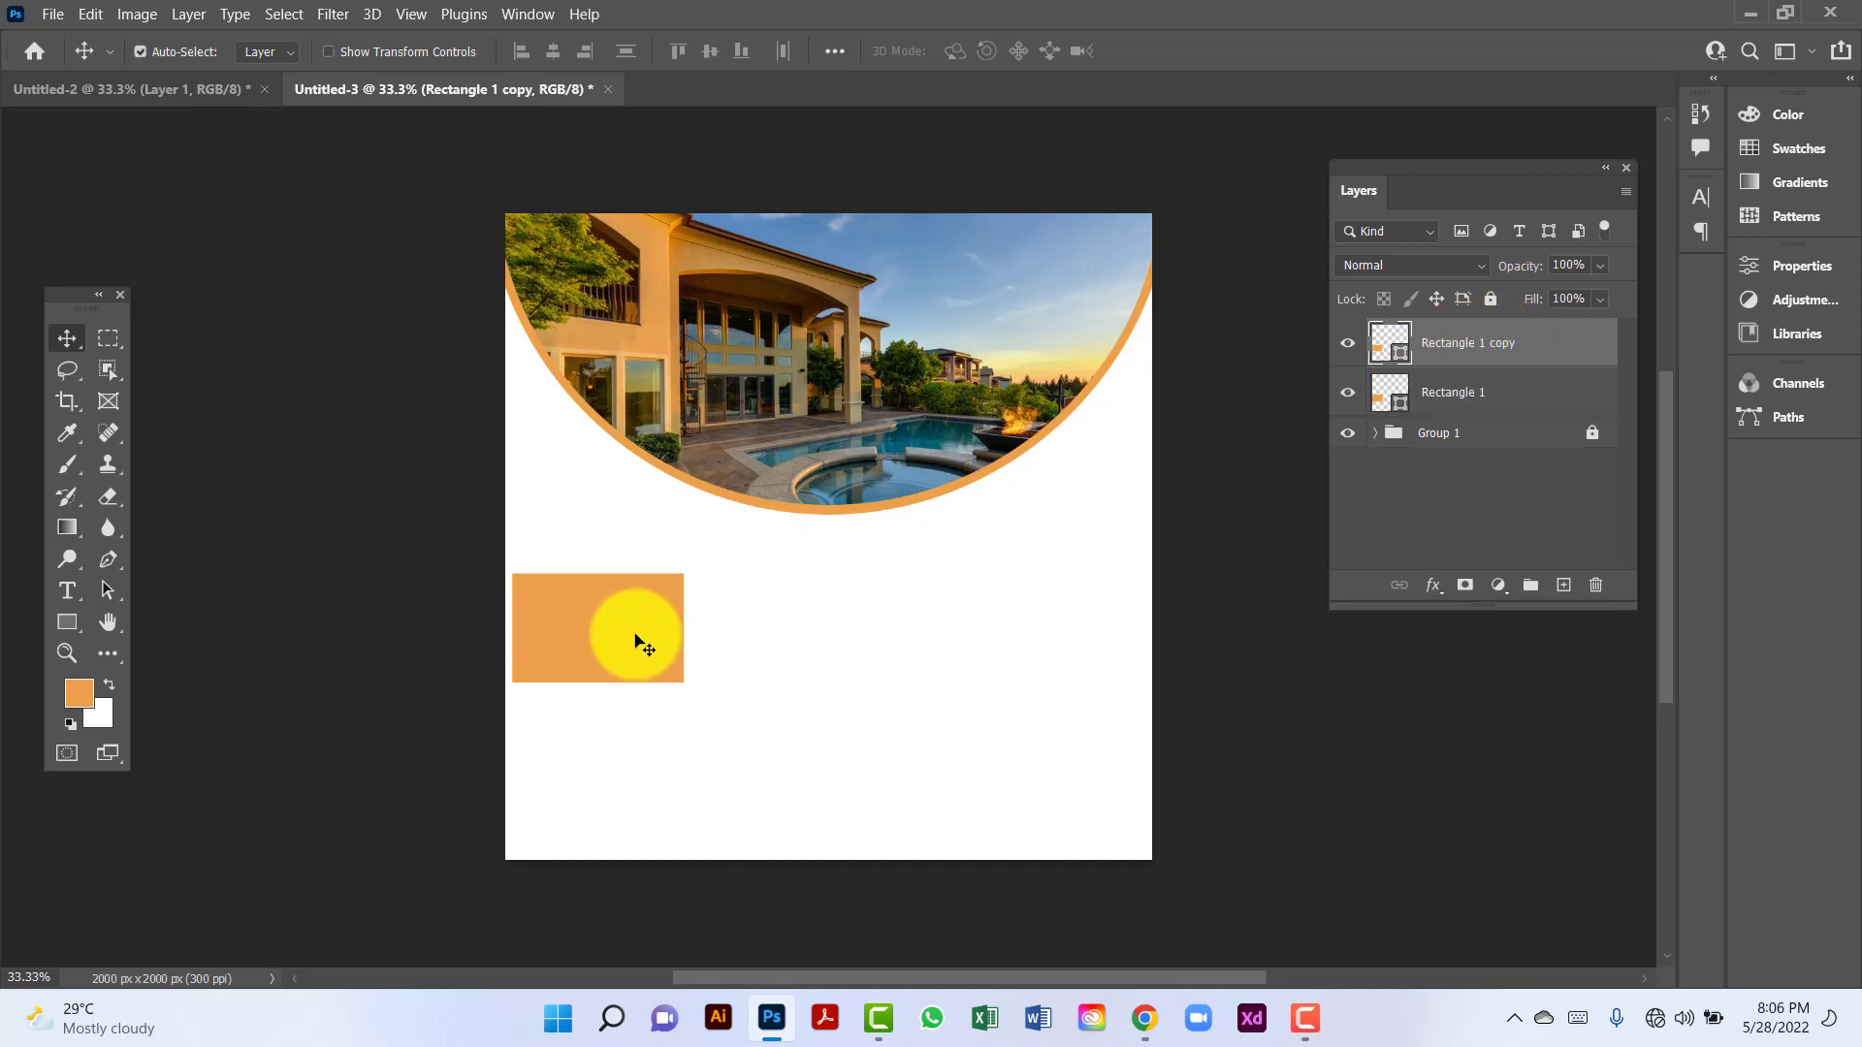
key(ctrl+t)
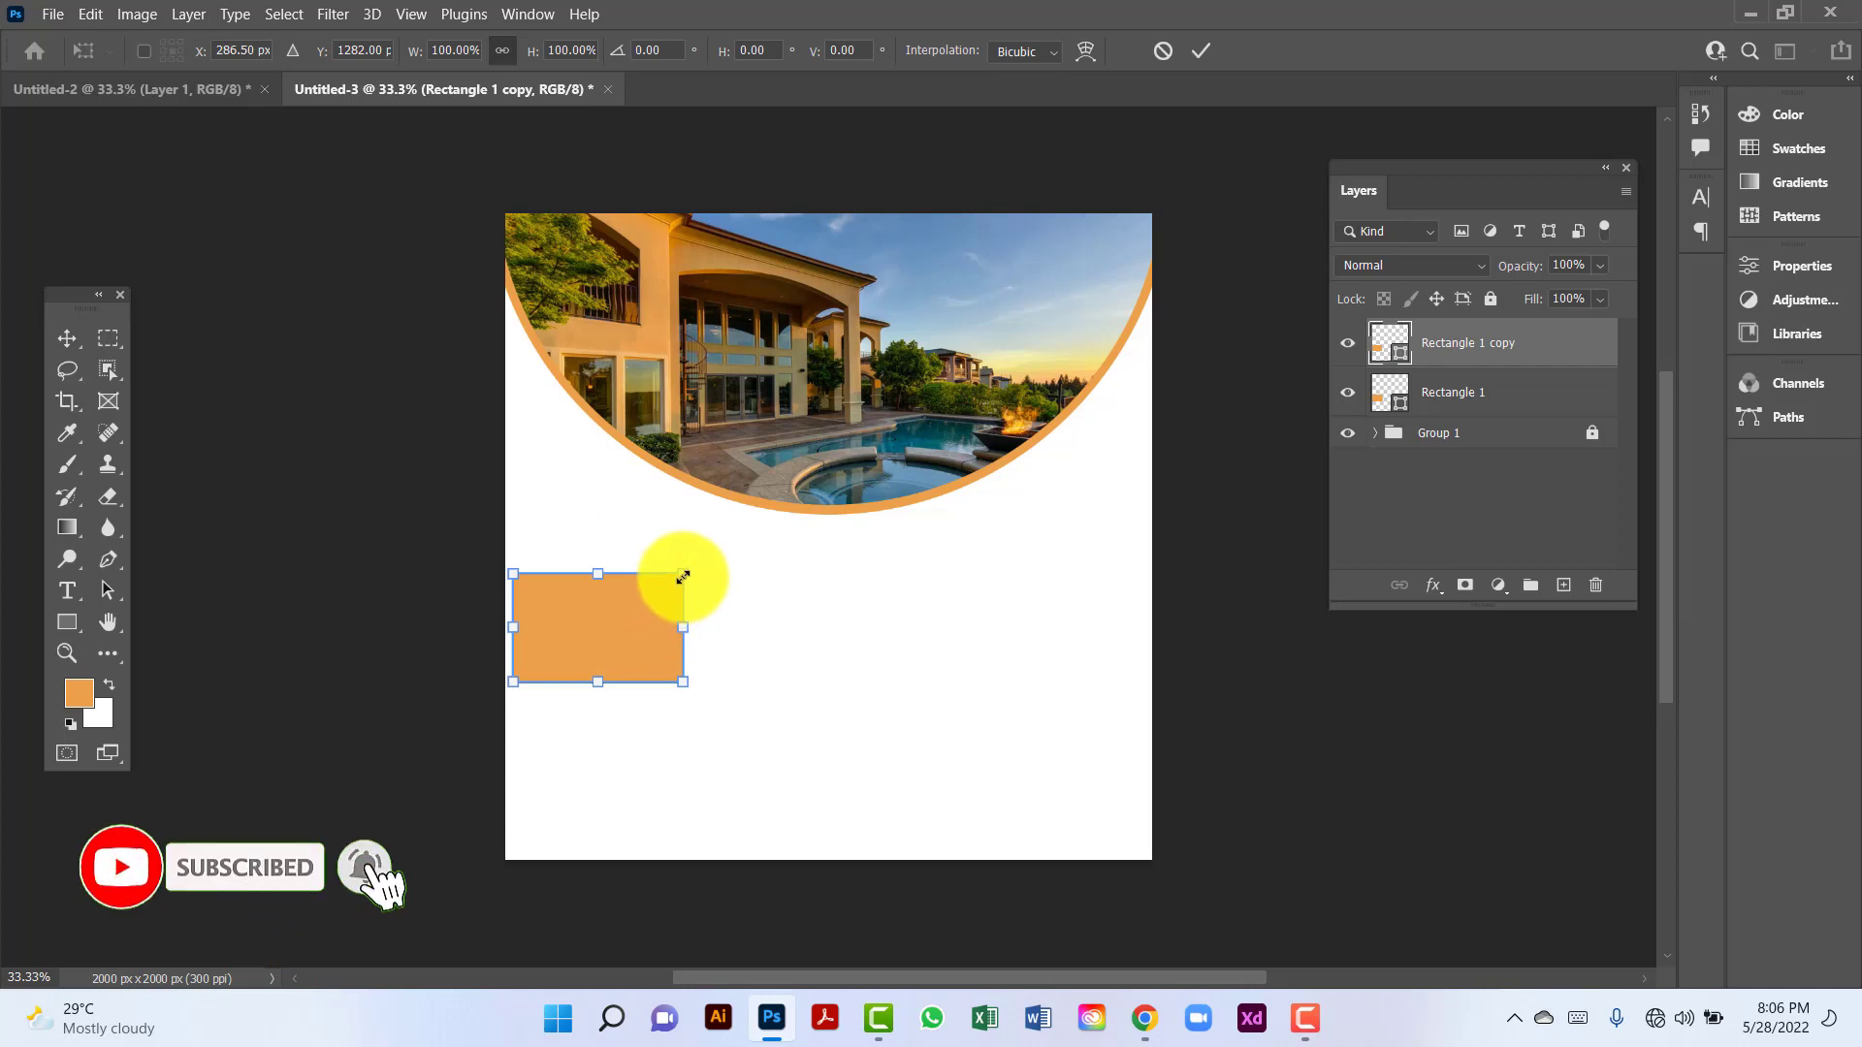
drag(683, 576, 609, 626)
key(Return)
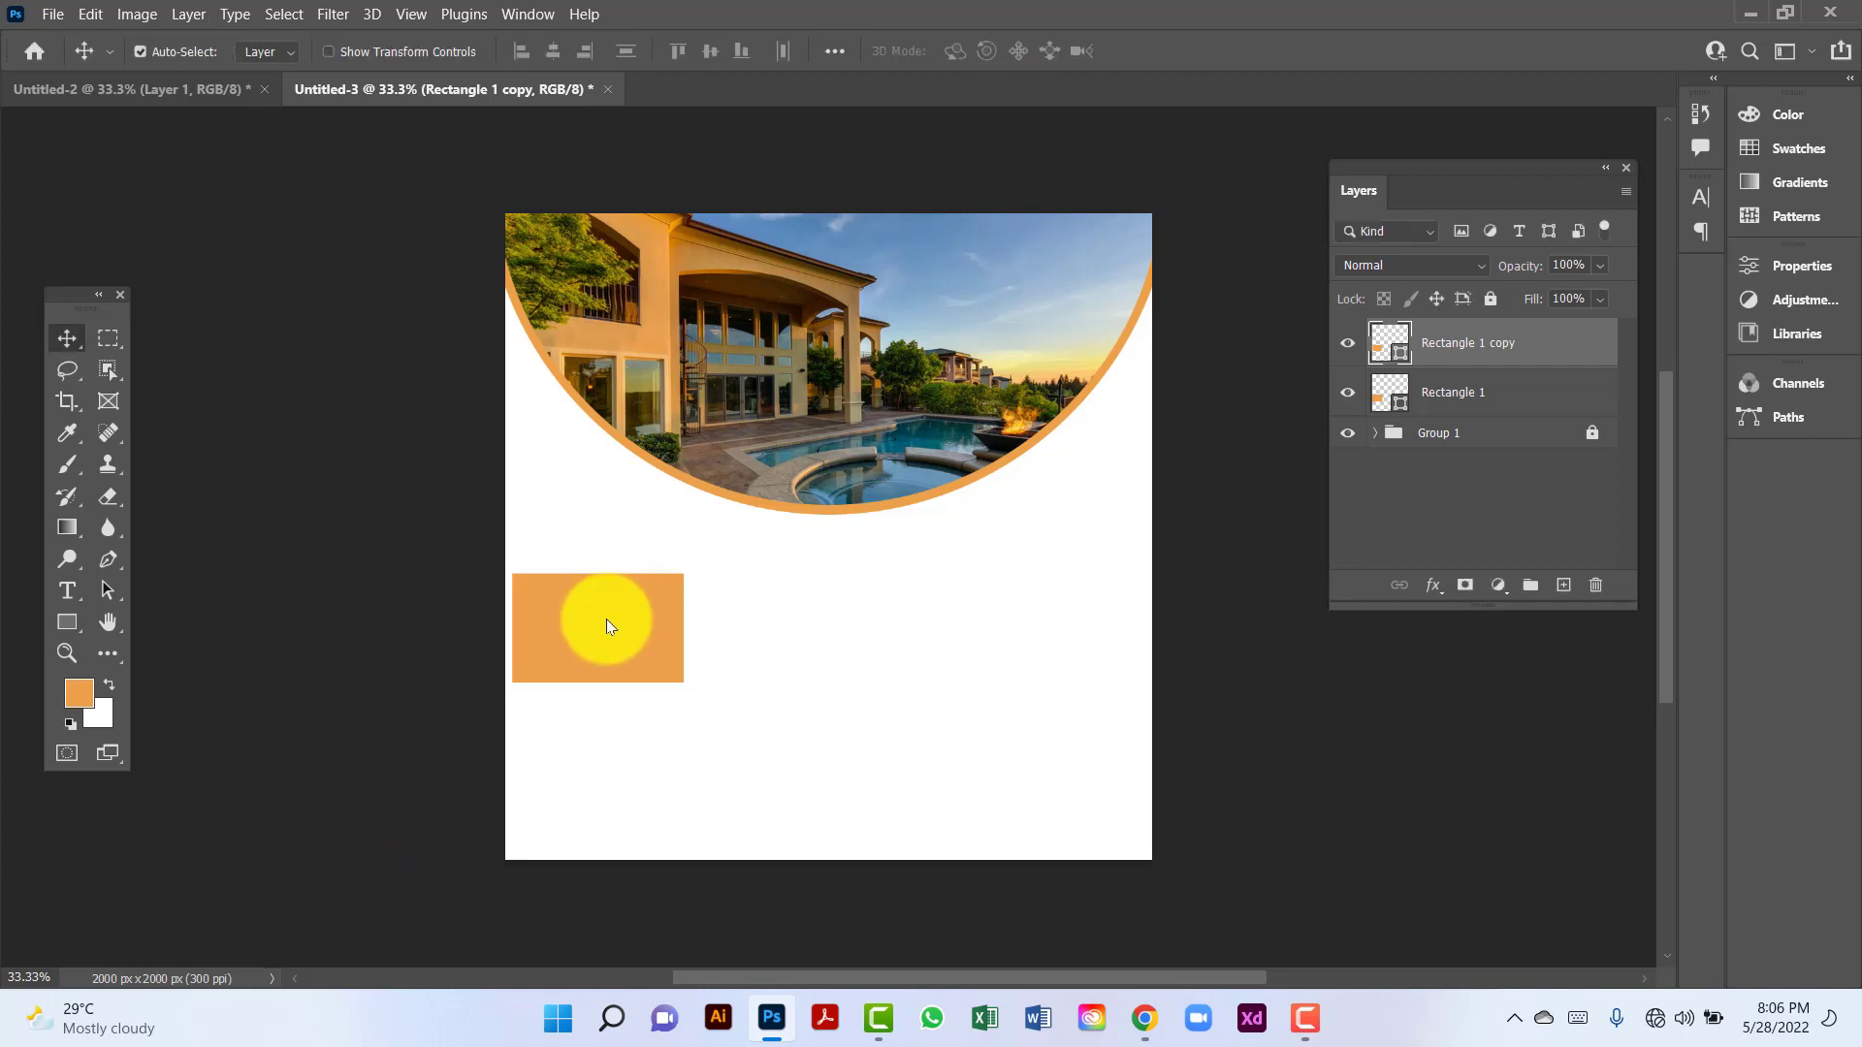
click(60, 626)
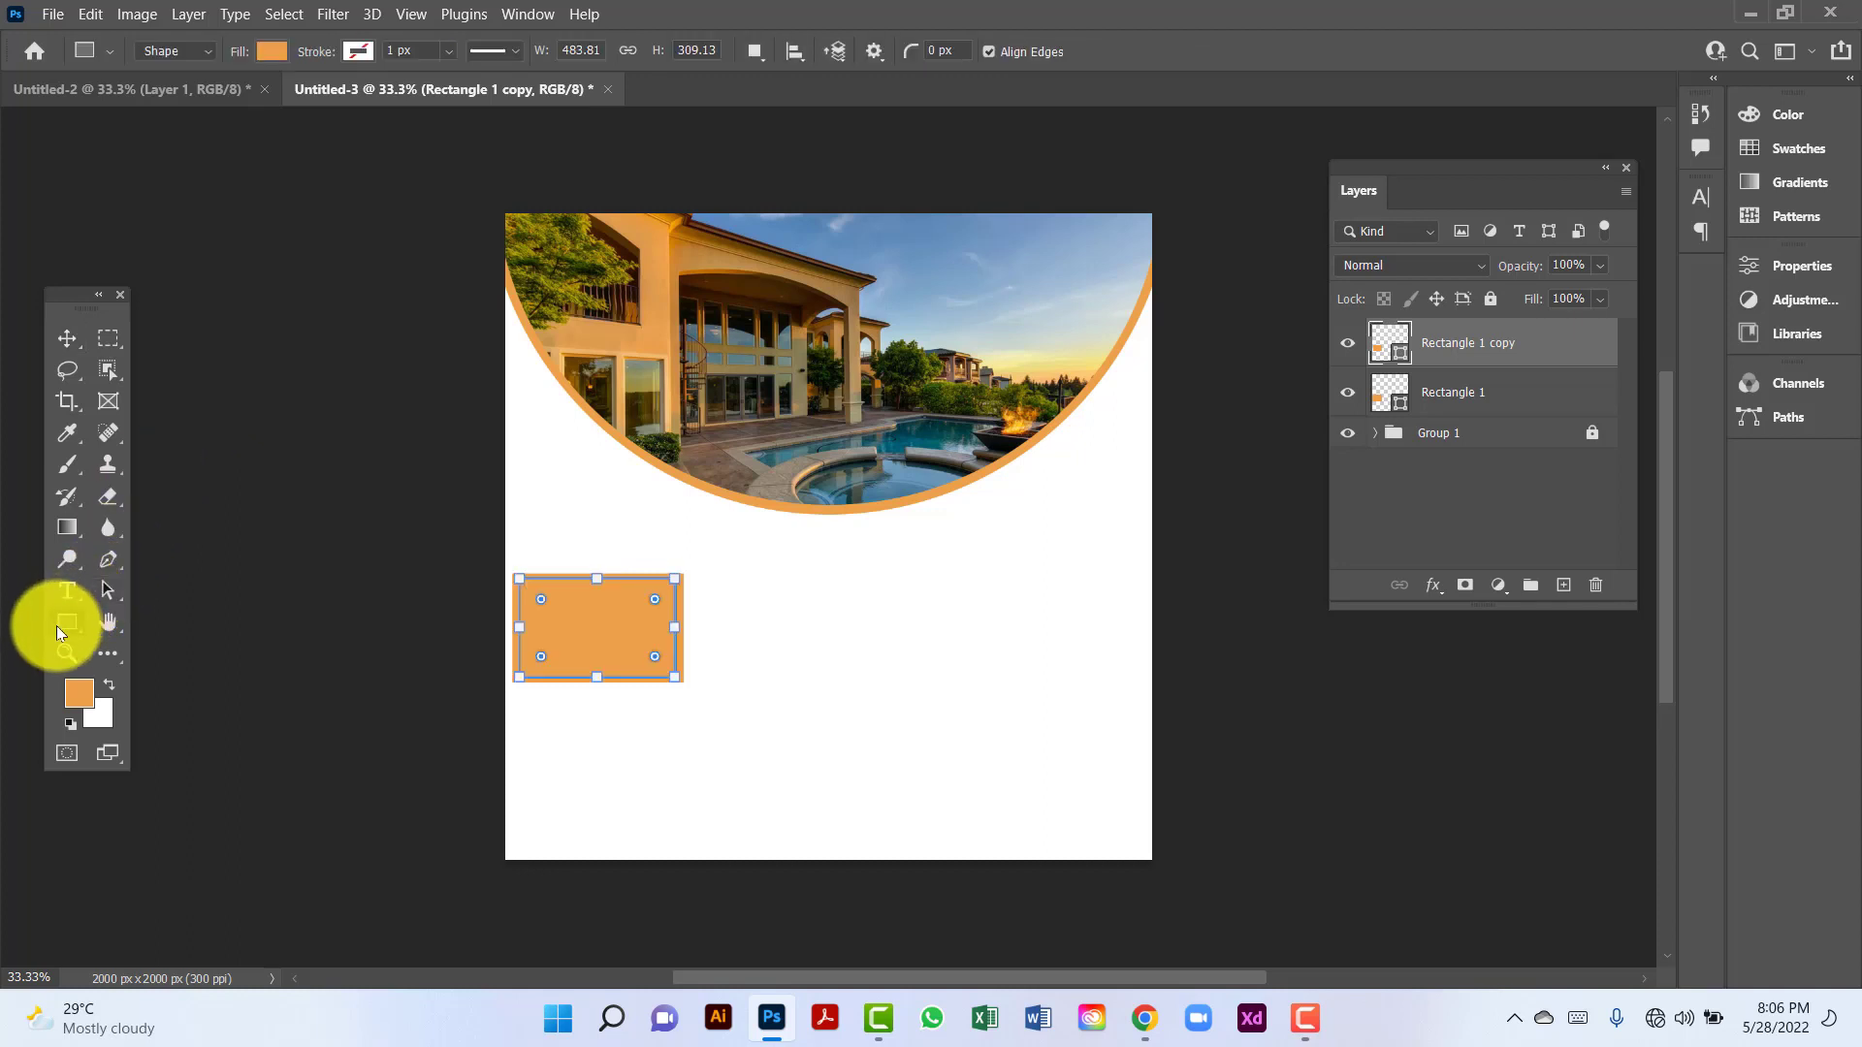
click(281, 54)
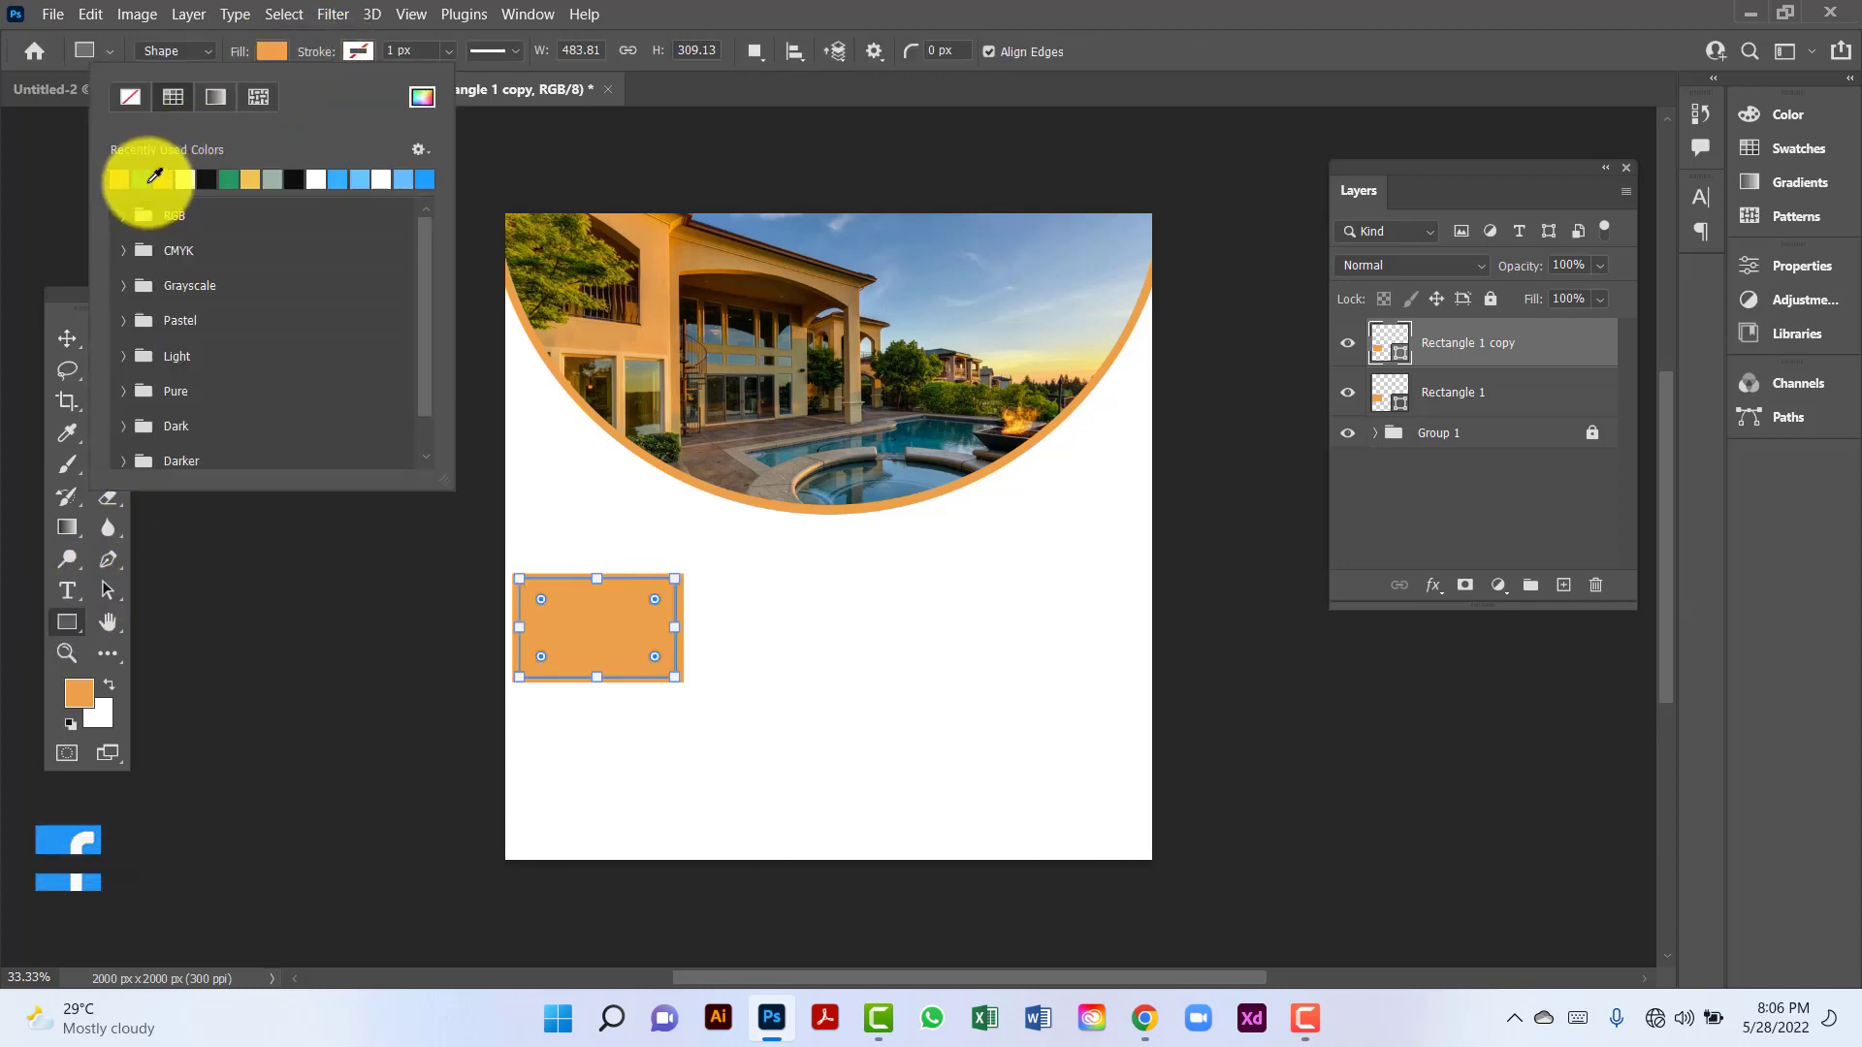
click(66, 329)
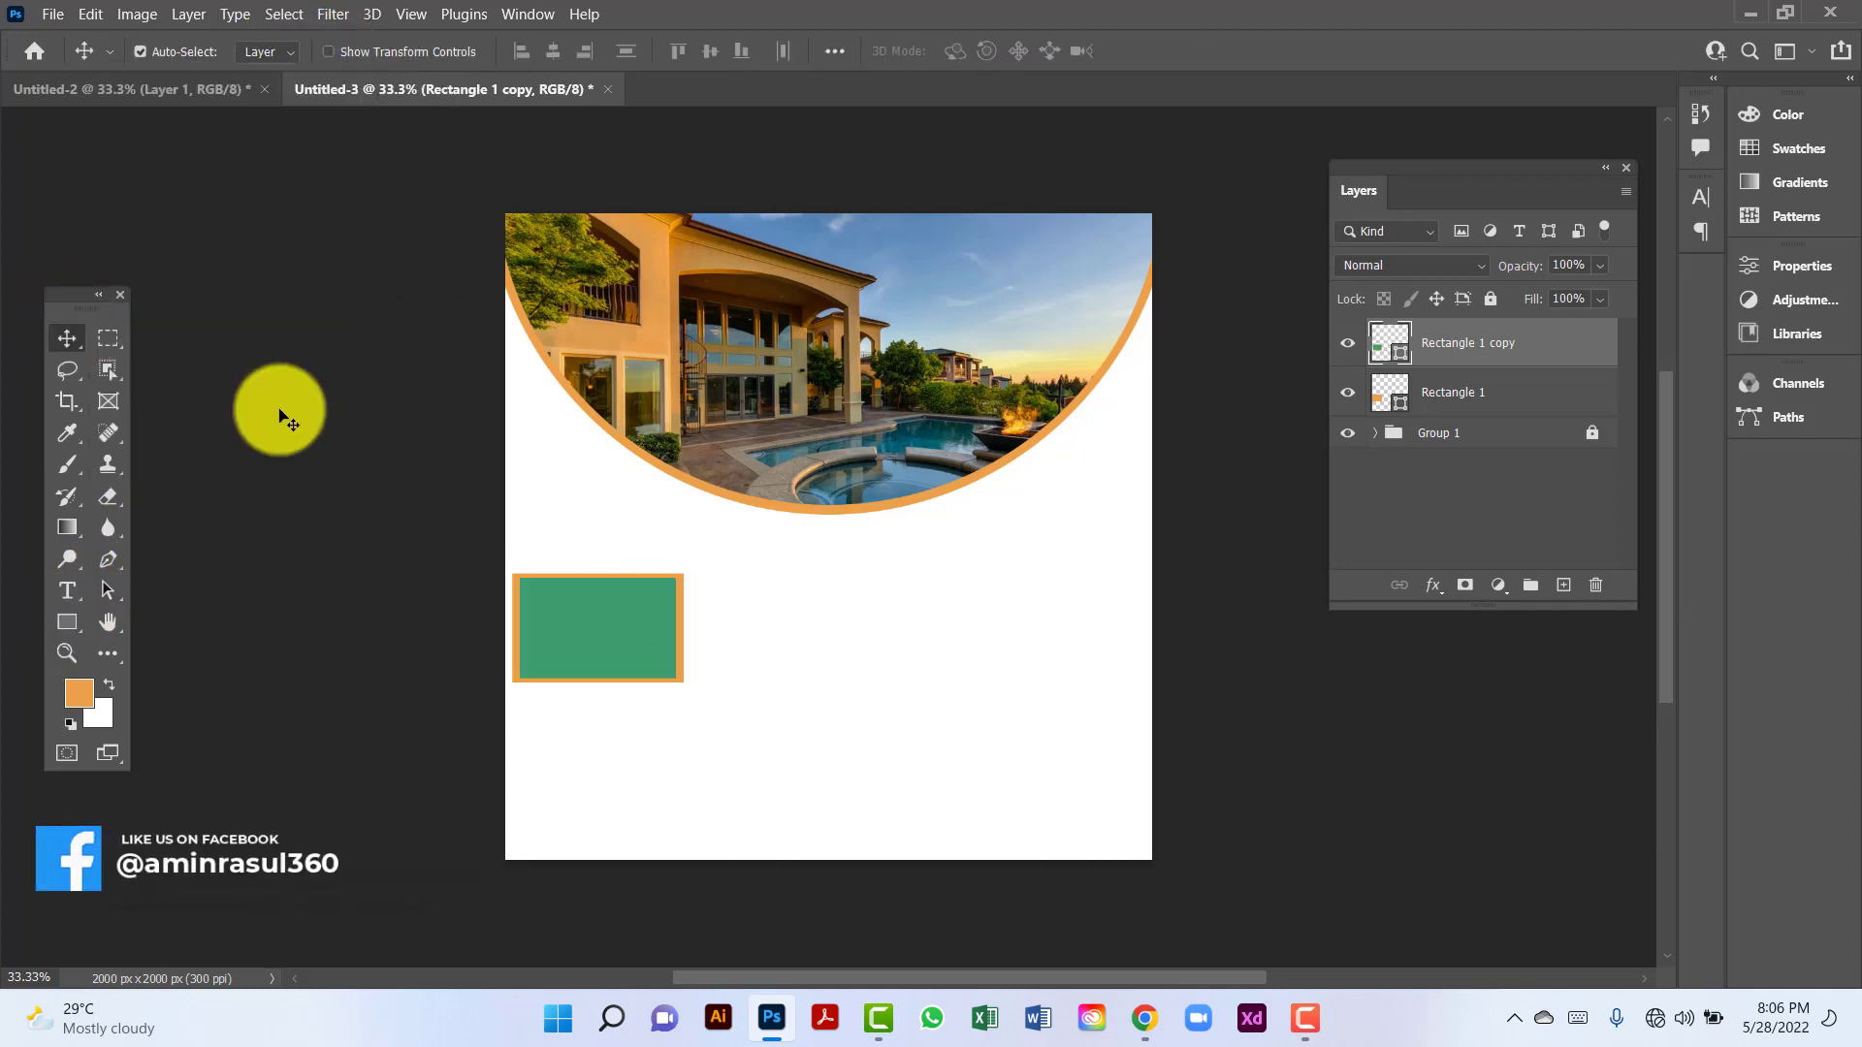
- Alt-drag two copies of the bordered box to the right, then select all rectangle layers for transforming
shift+click(1543, 401)
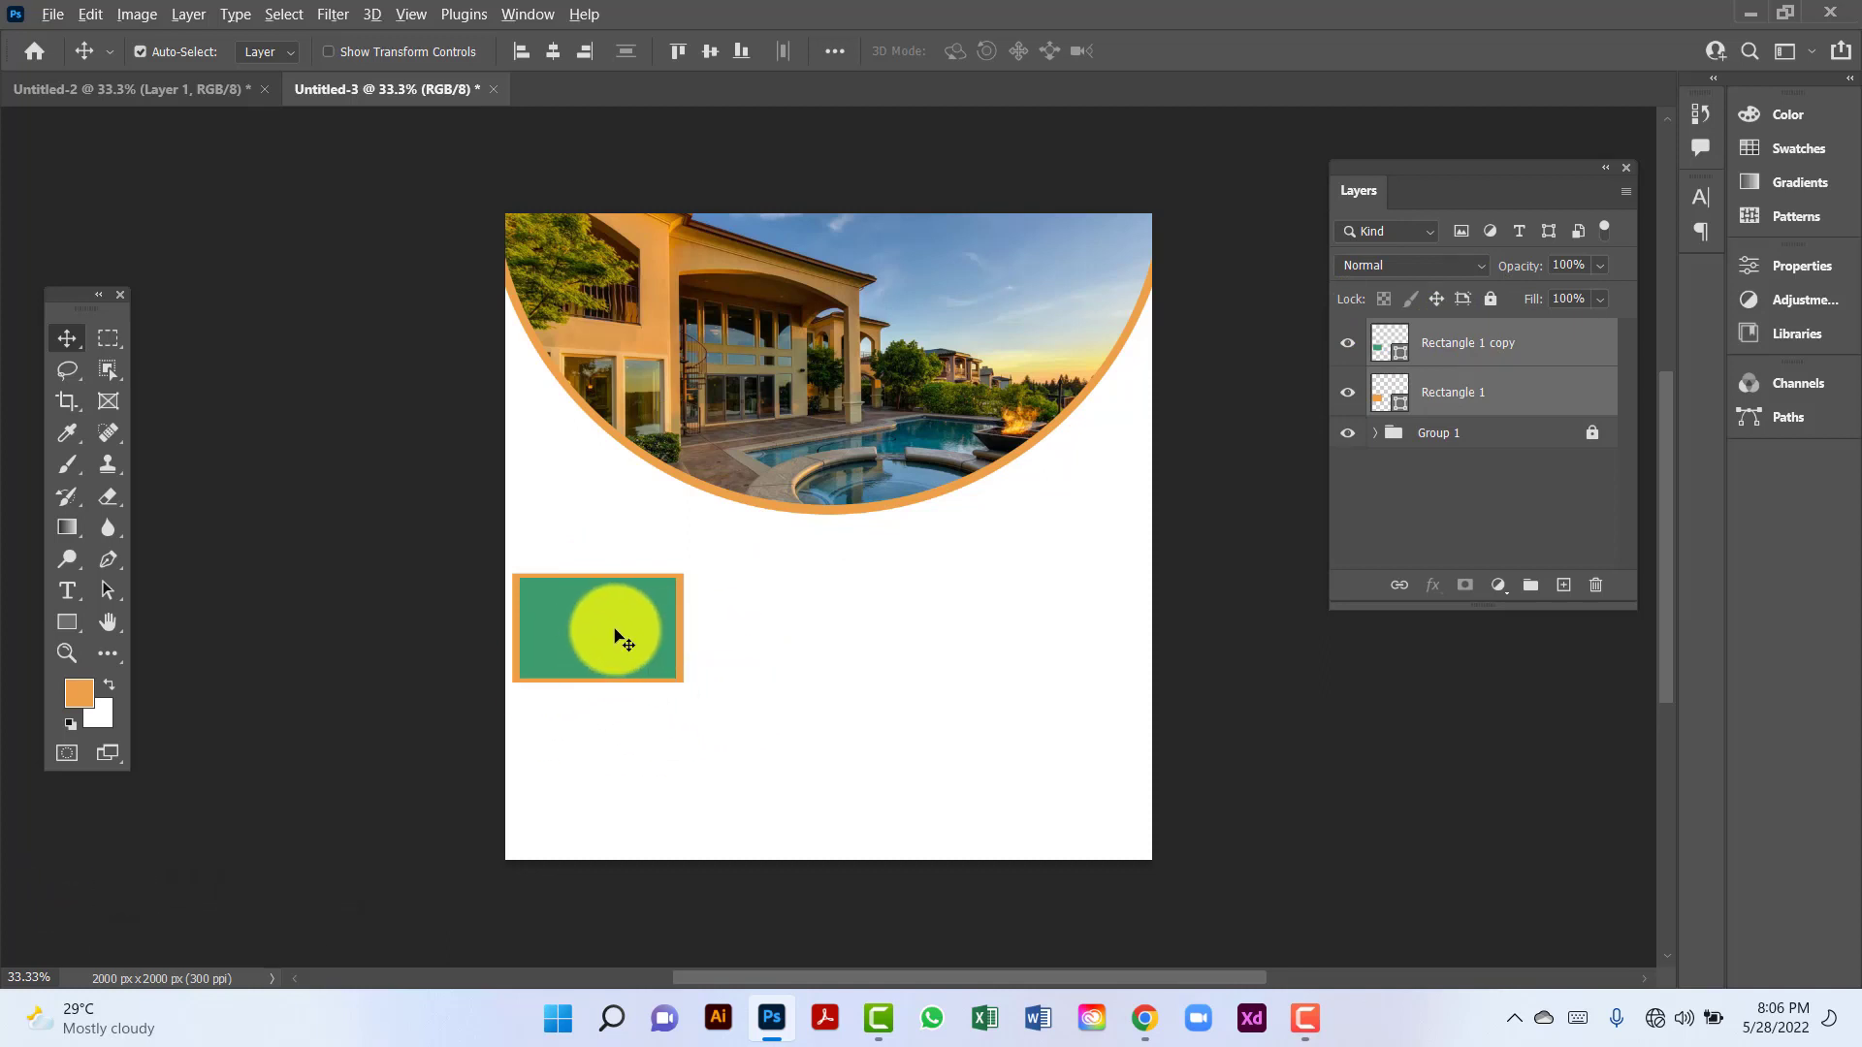
drag(637, 619, 824, 598)
drag(824, 598, 963, 598)
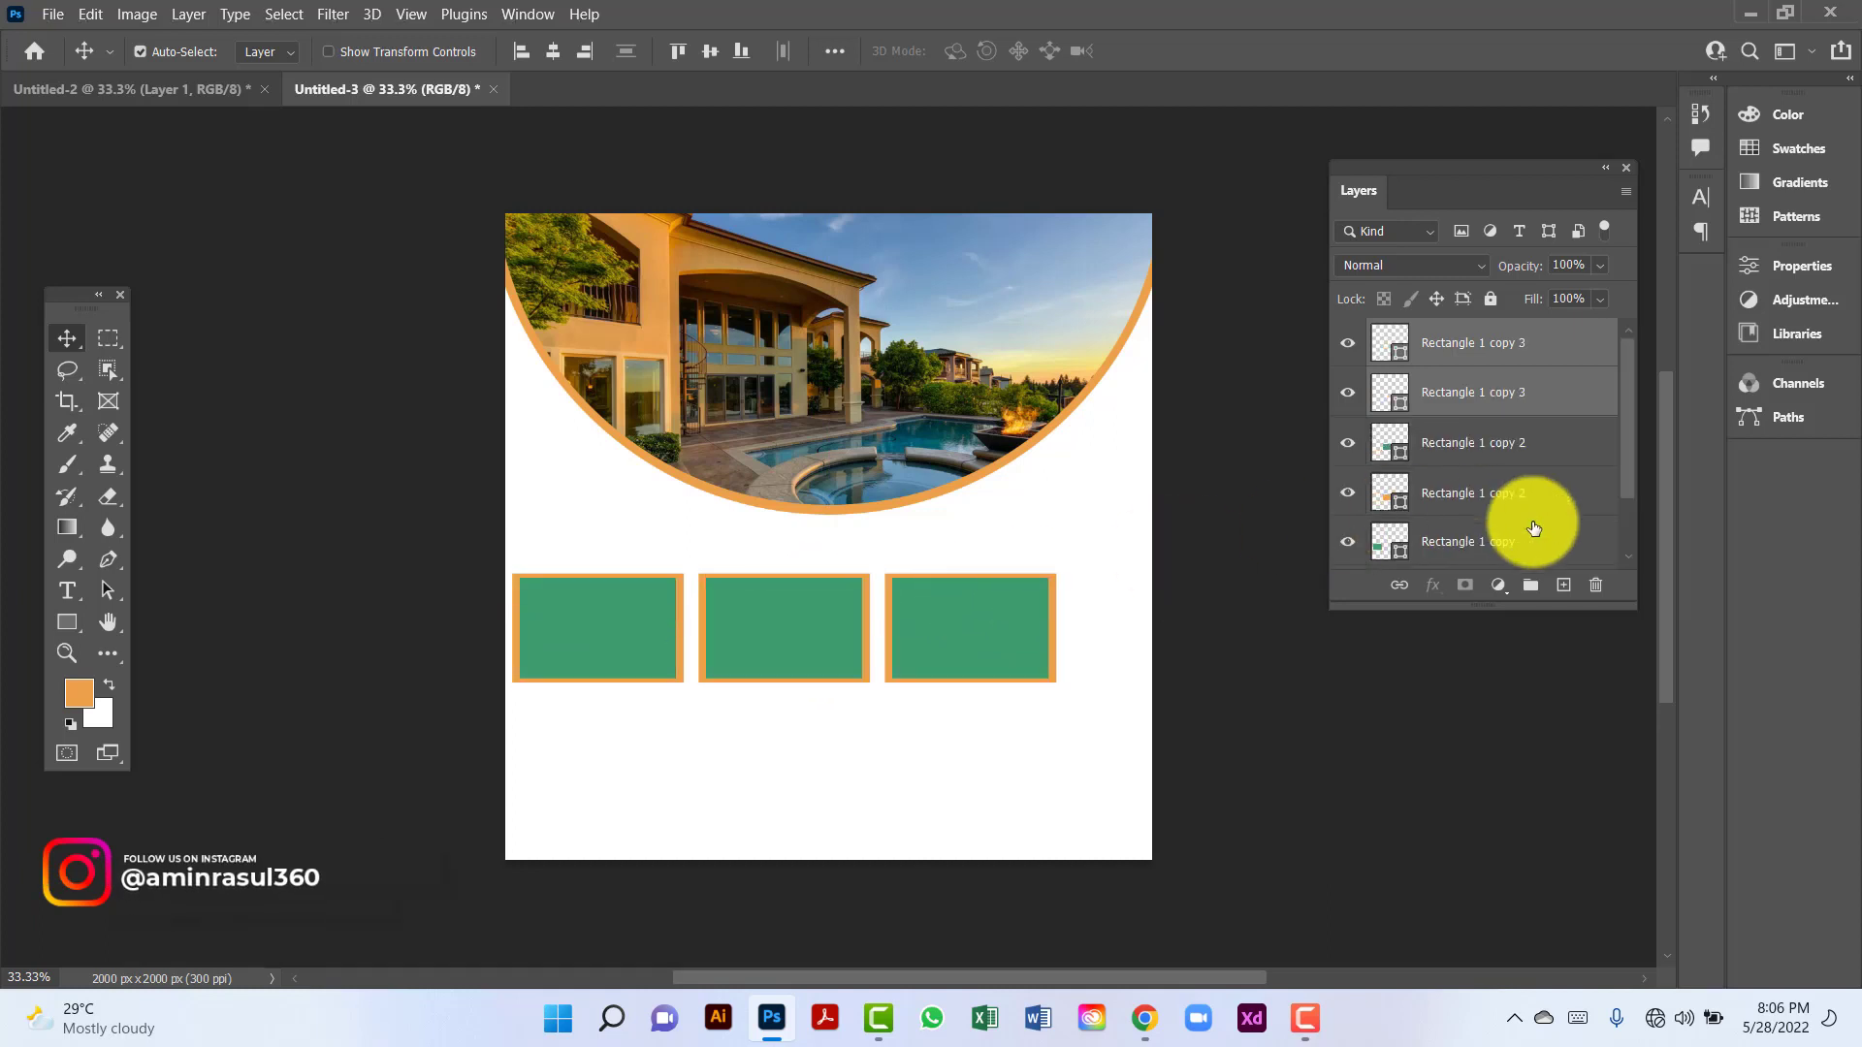
mouse_move(1621, 411)
mouse_down()
mouse_move(1631, 451)
mouse_move(1601, 380)
mouse_up()
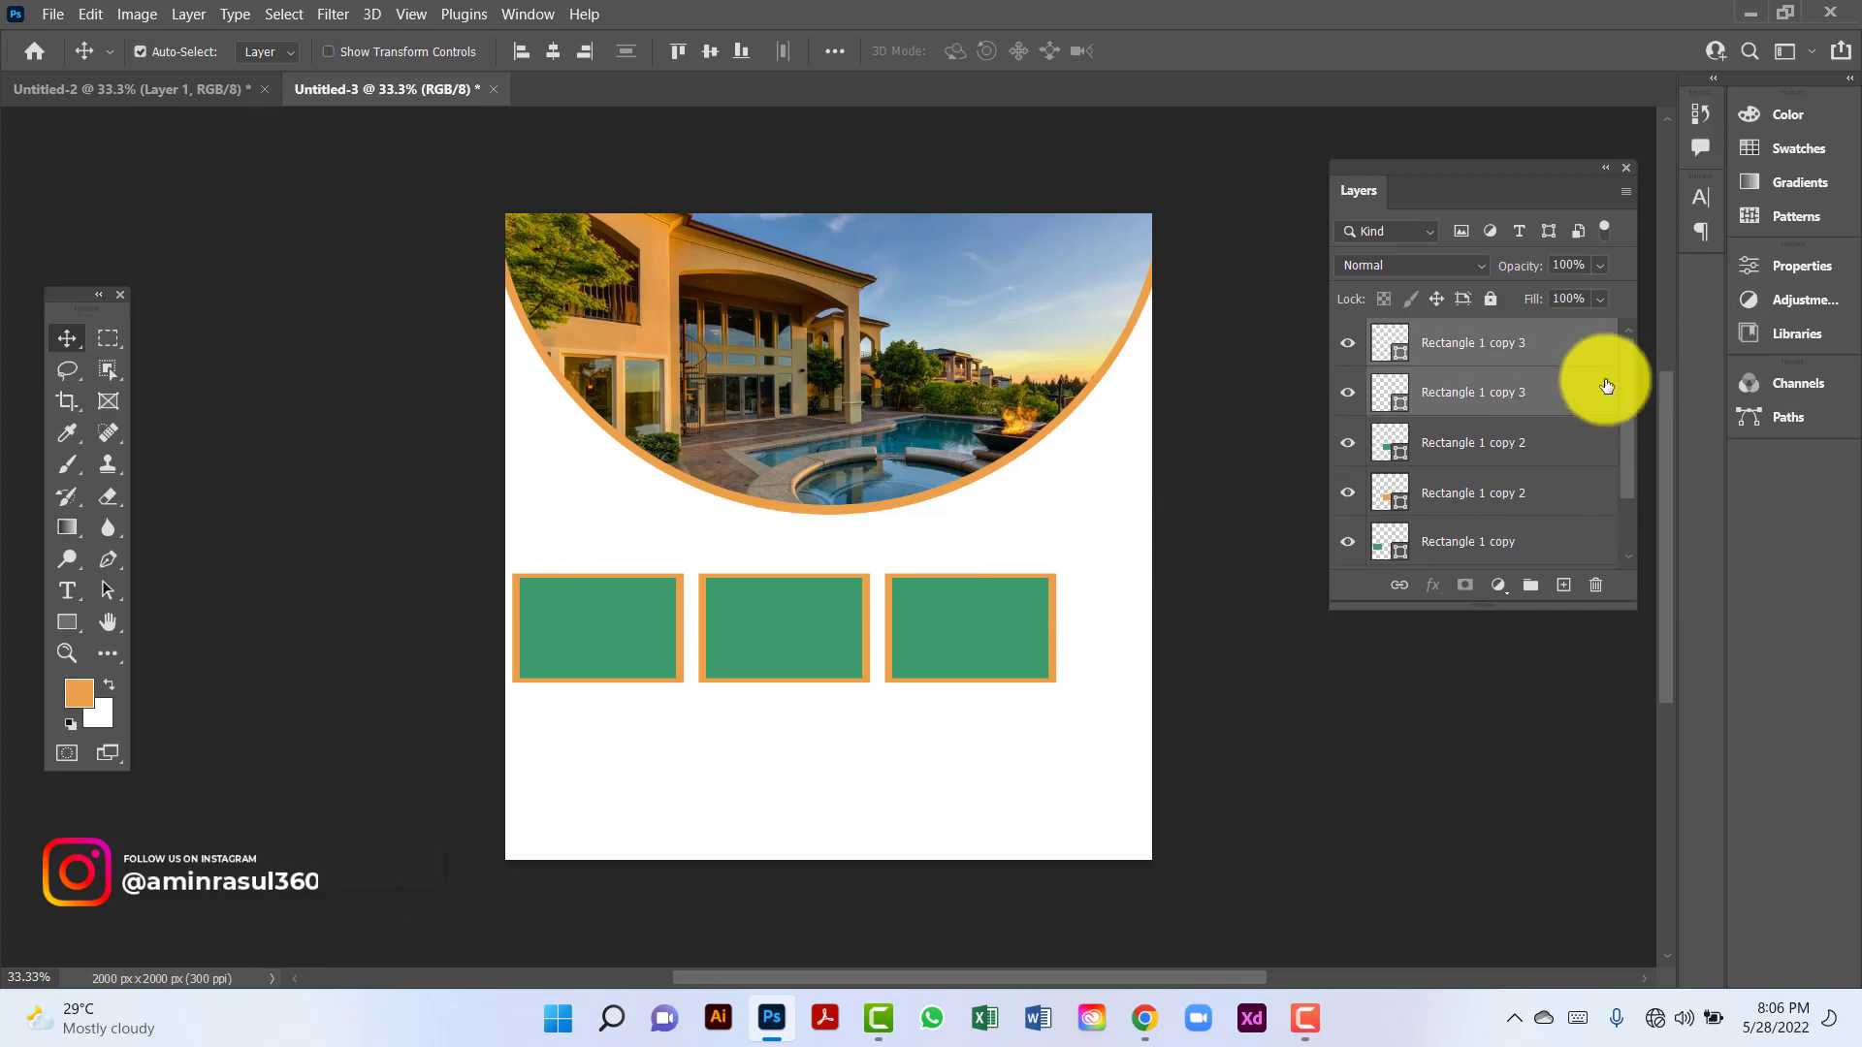
click(1575, 352)
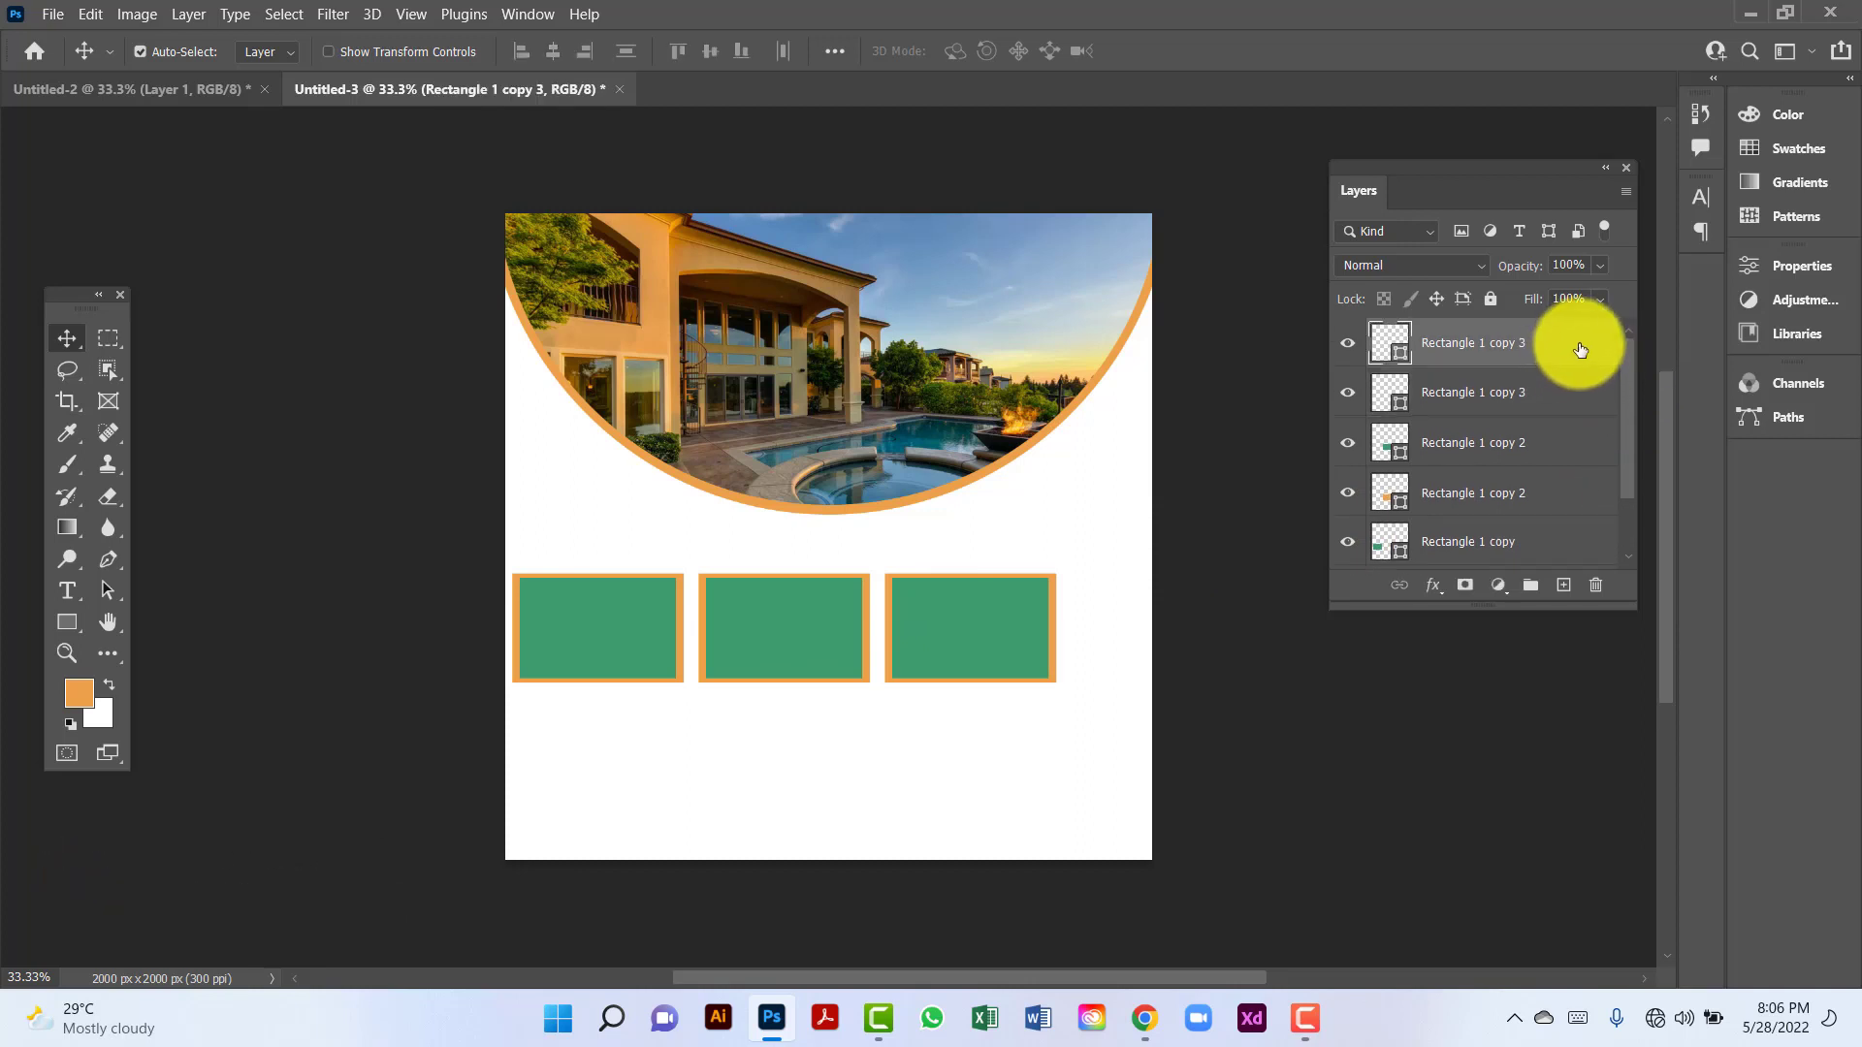
drag(1627, 363, 1620, 440)
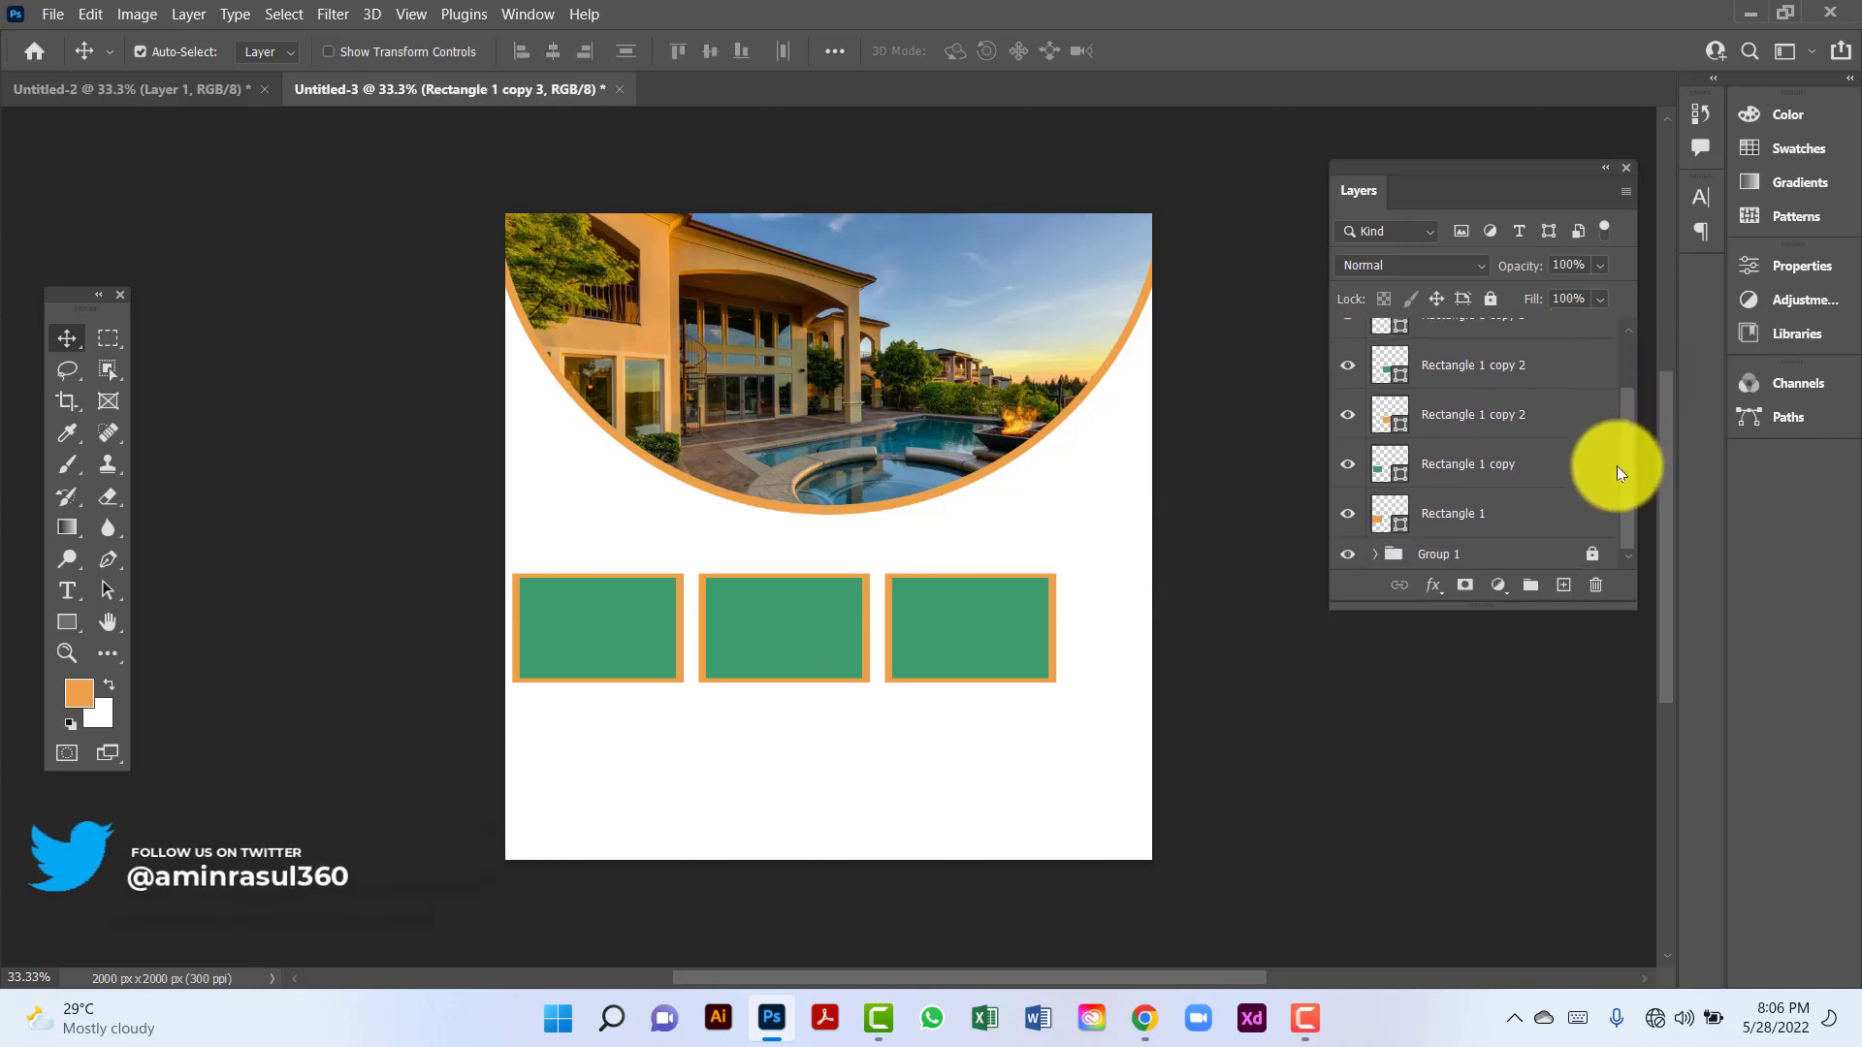
shift+click(1536, 530)
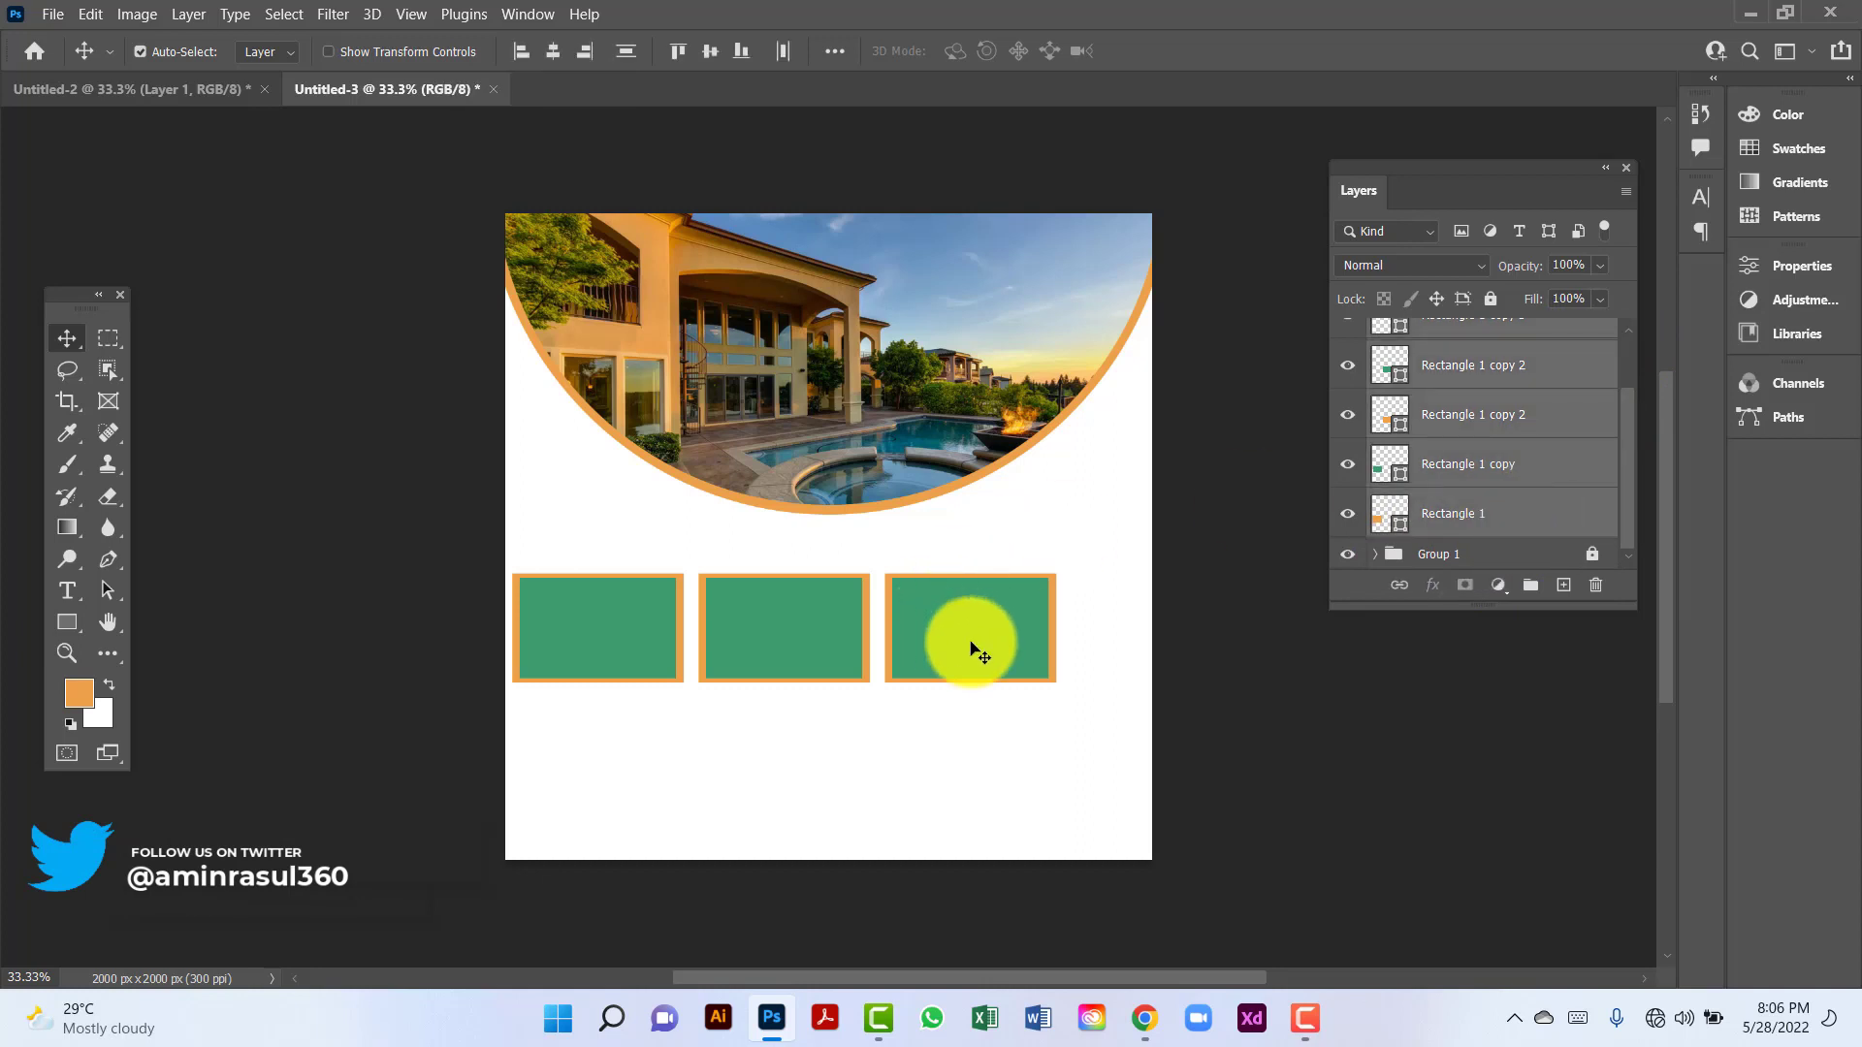
key(ctrl+t)
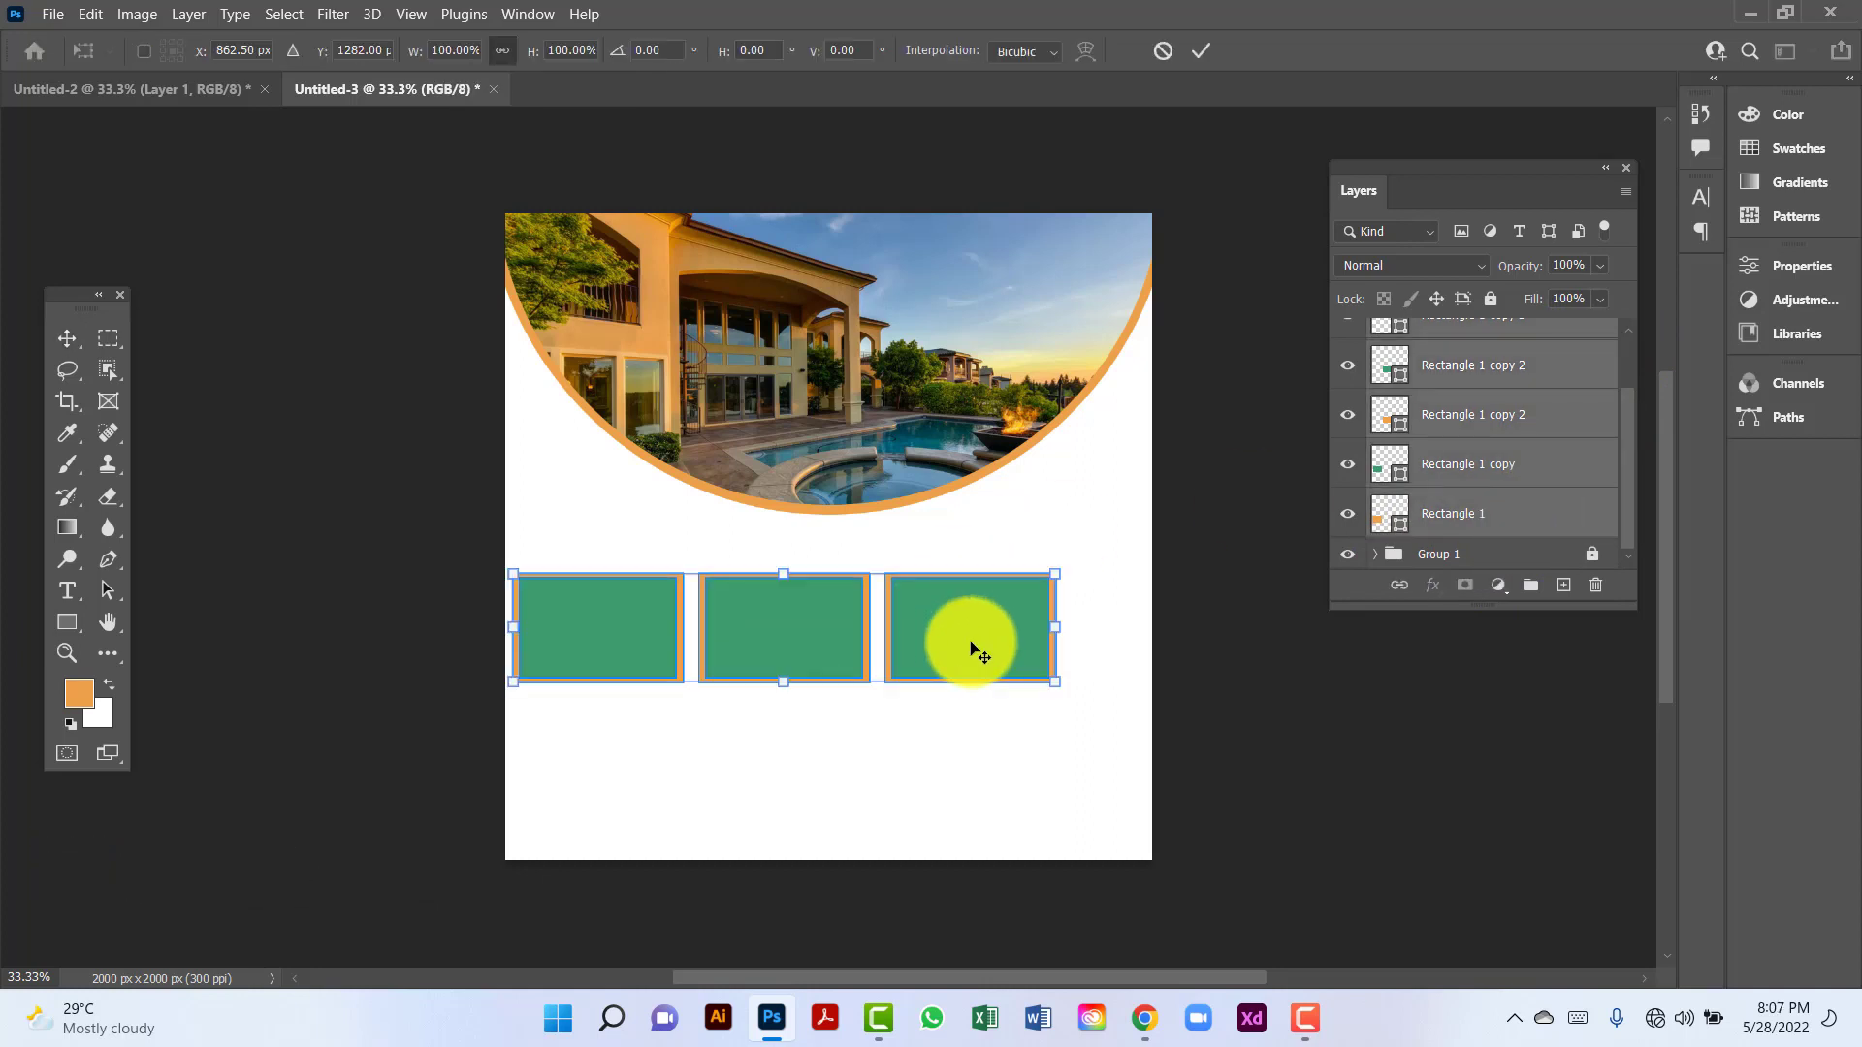
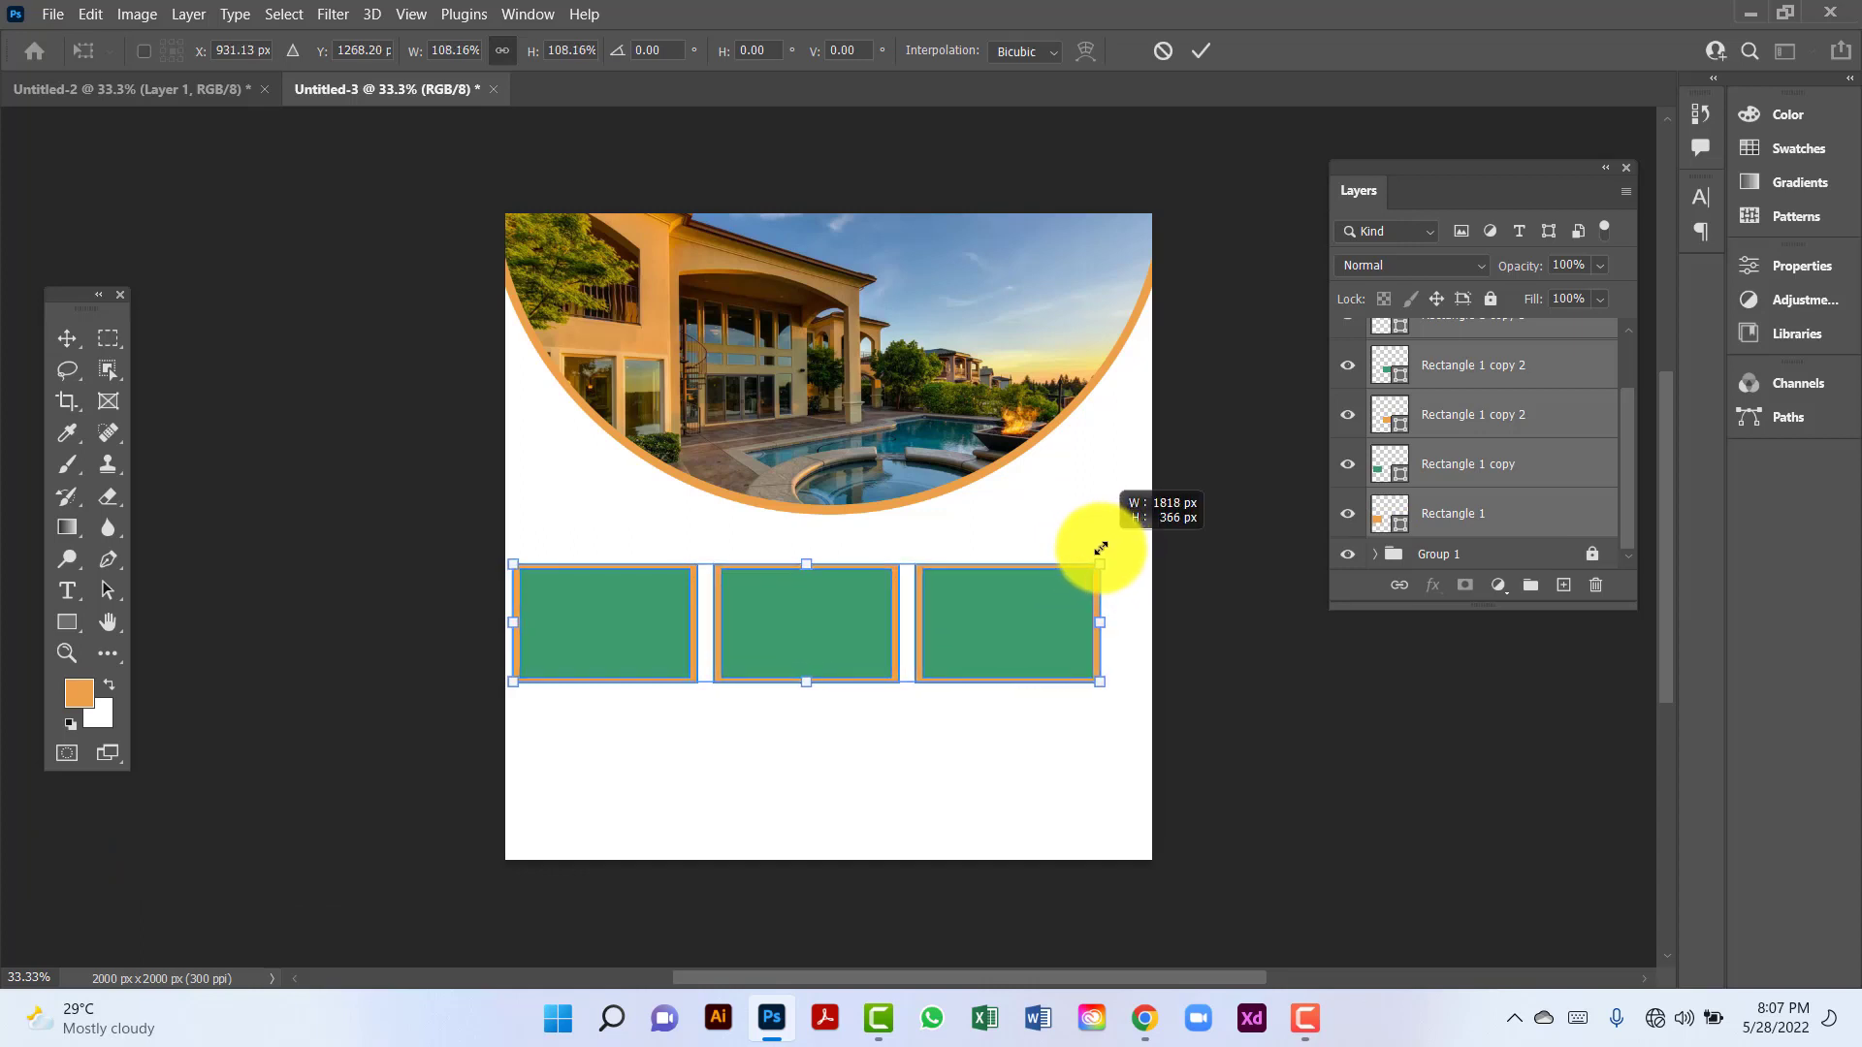
- Nudge the three enlarged framed boxes down and right, apply the transform, and switch to Untitled-2
drag(1072, 624, 1080, 661)
key(Return)
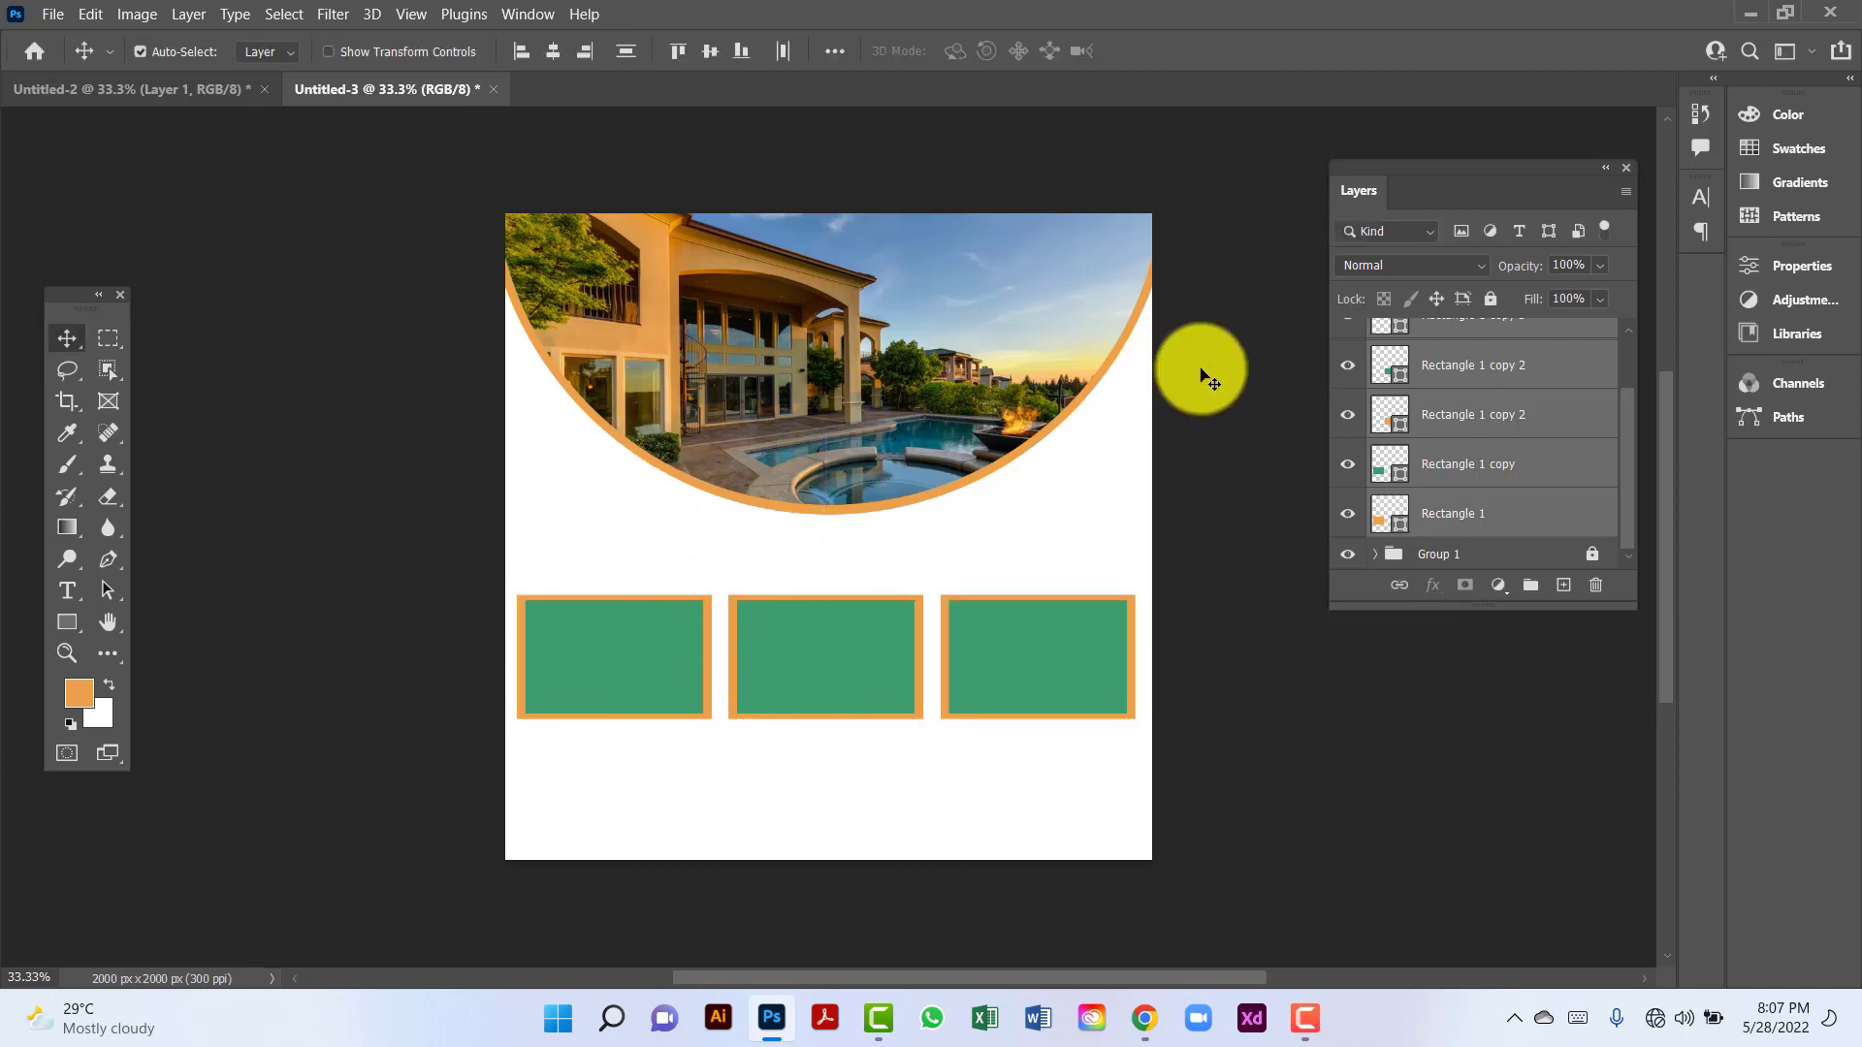
click(227, 90)
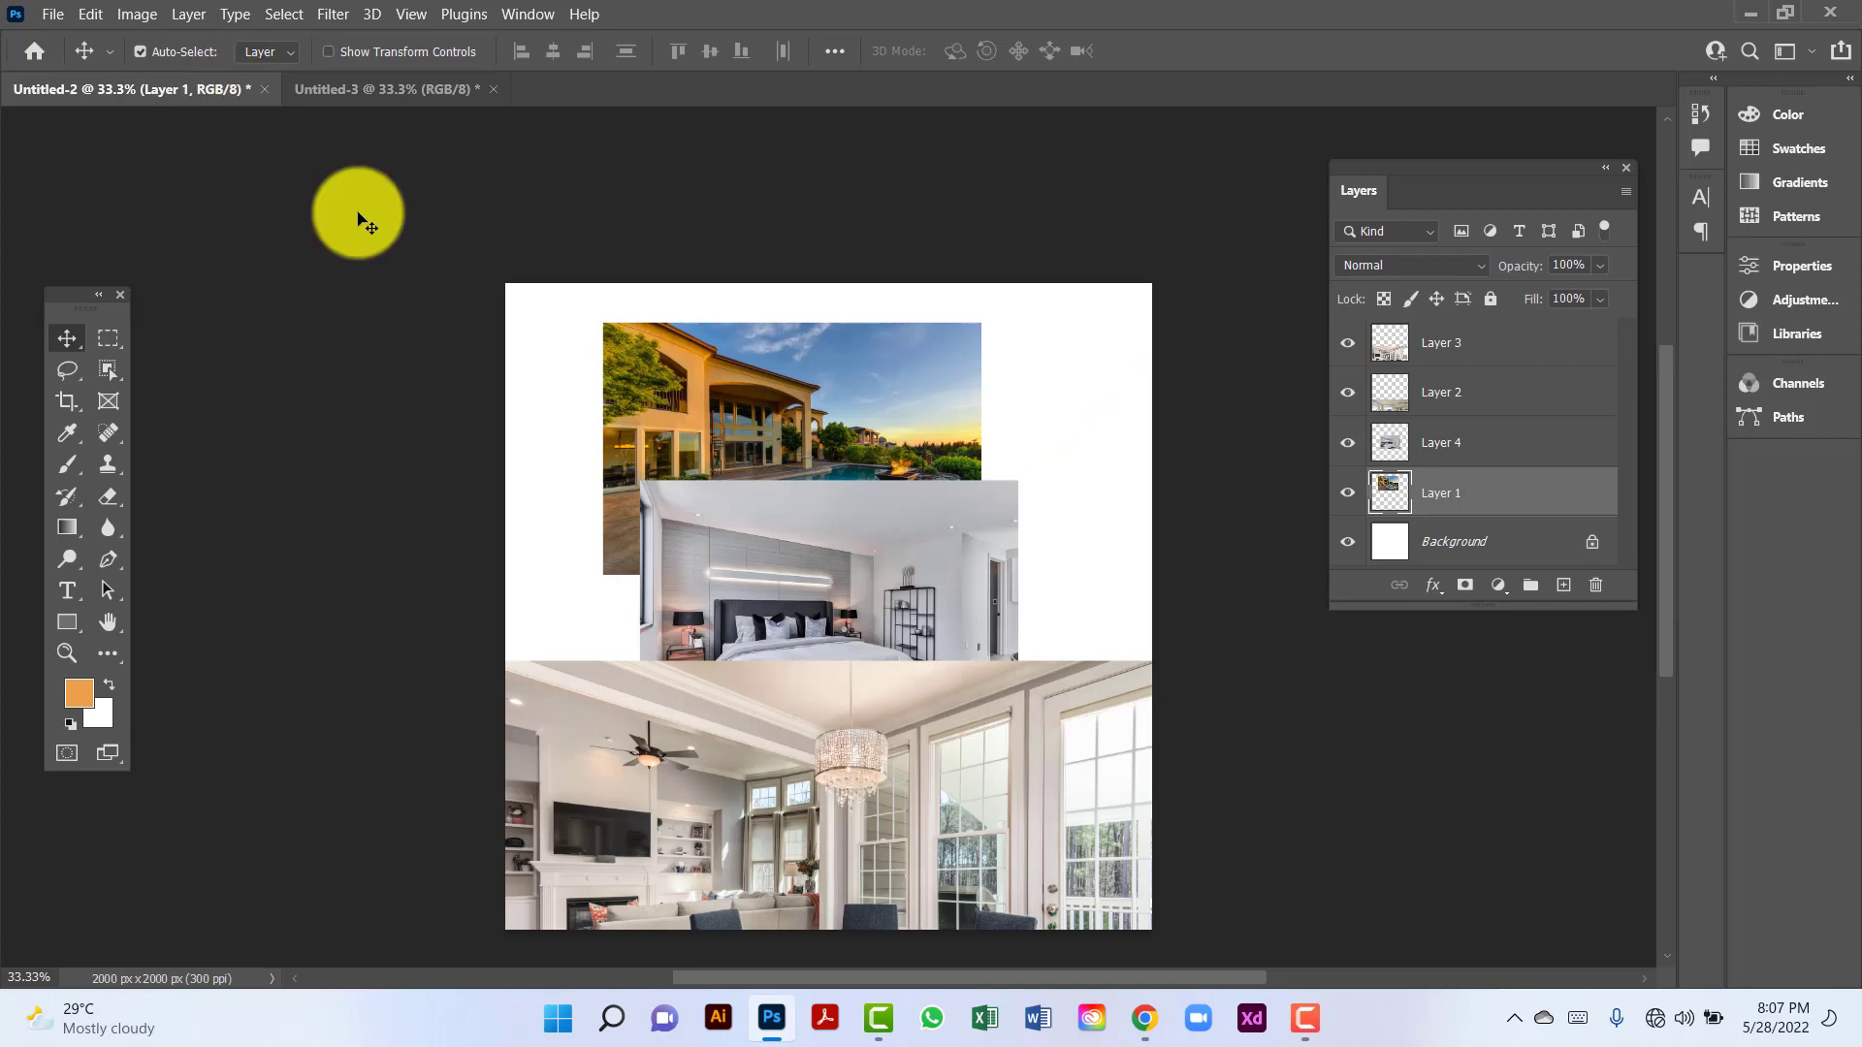
- Bring the bedroom photo into the flyer and scale it down onto the third frame
drag(905, 544, 1032, 656)
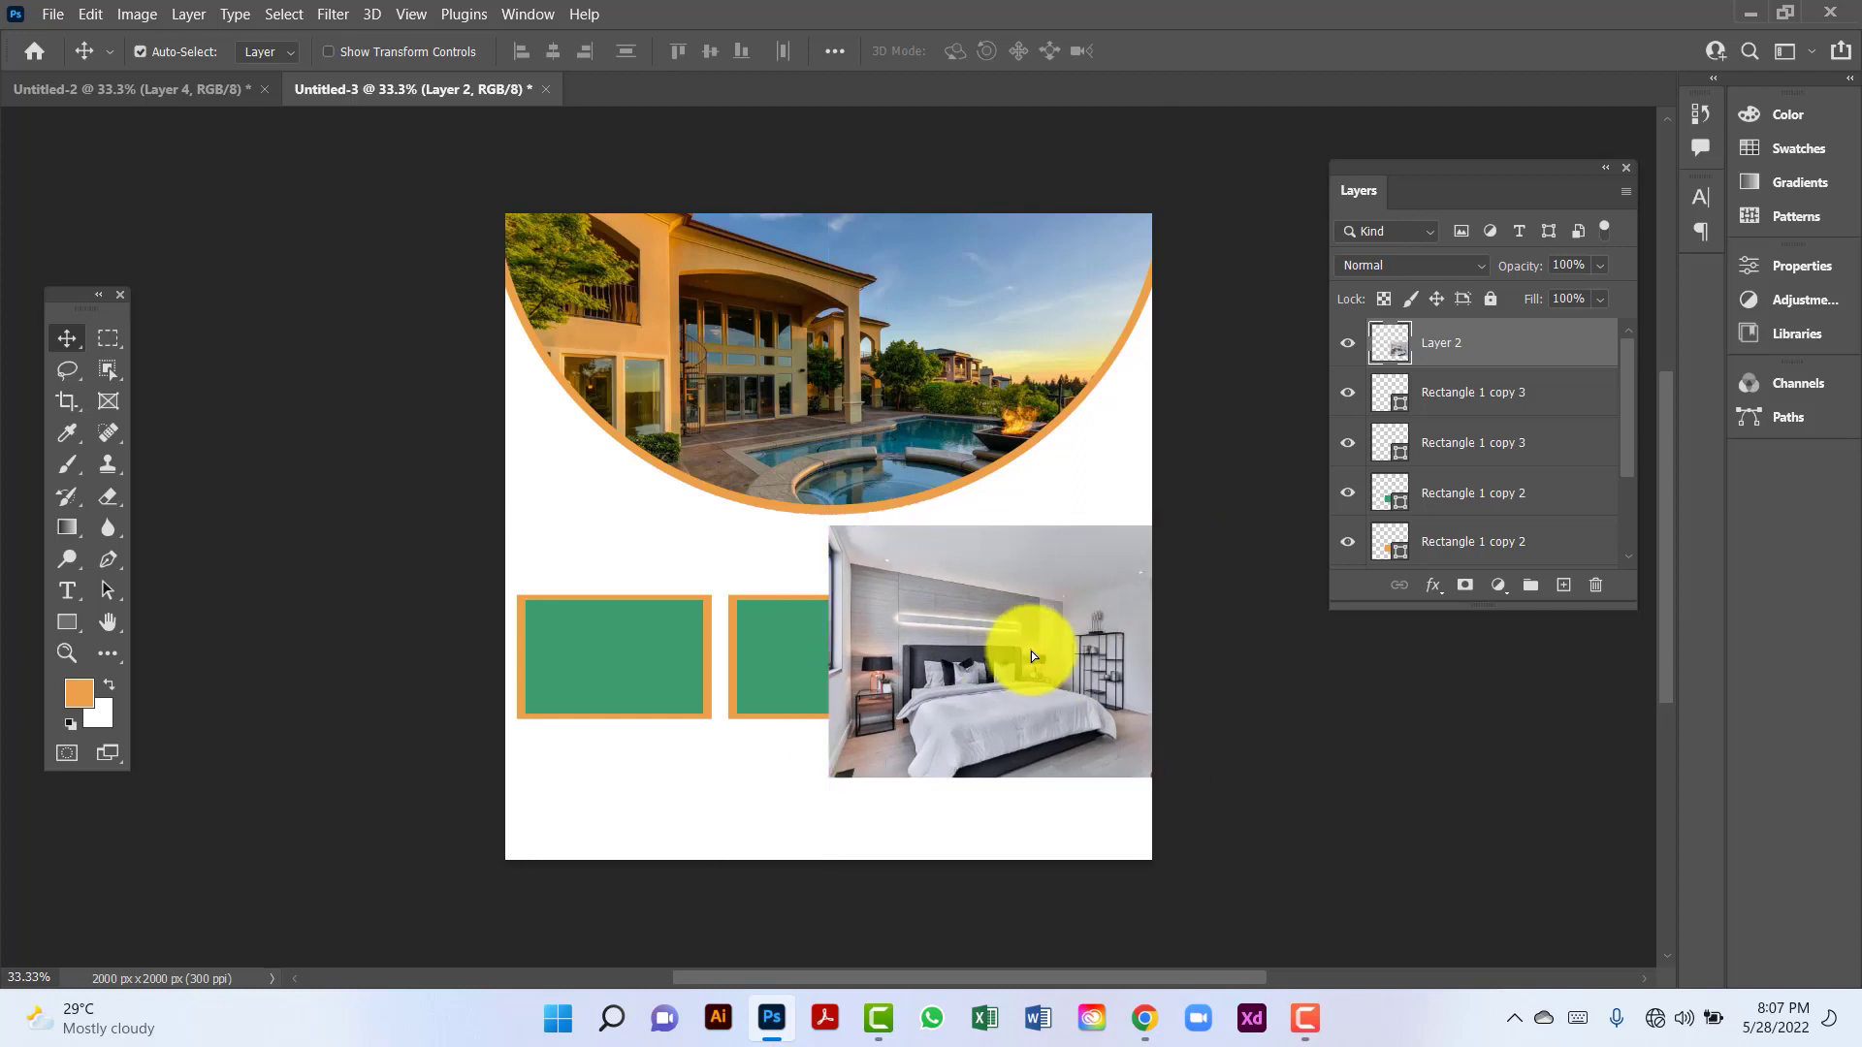
key(ctrl+t)
drag(831, 527, 970, 640)
drag(1060, 706, 1005, 669)
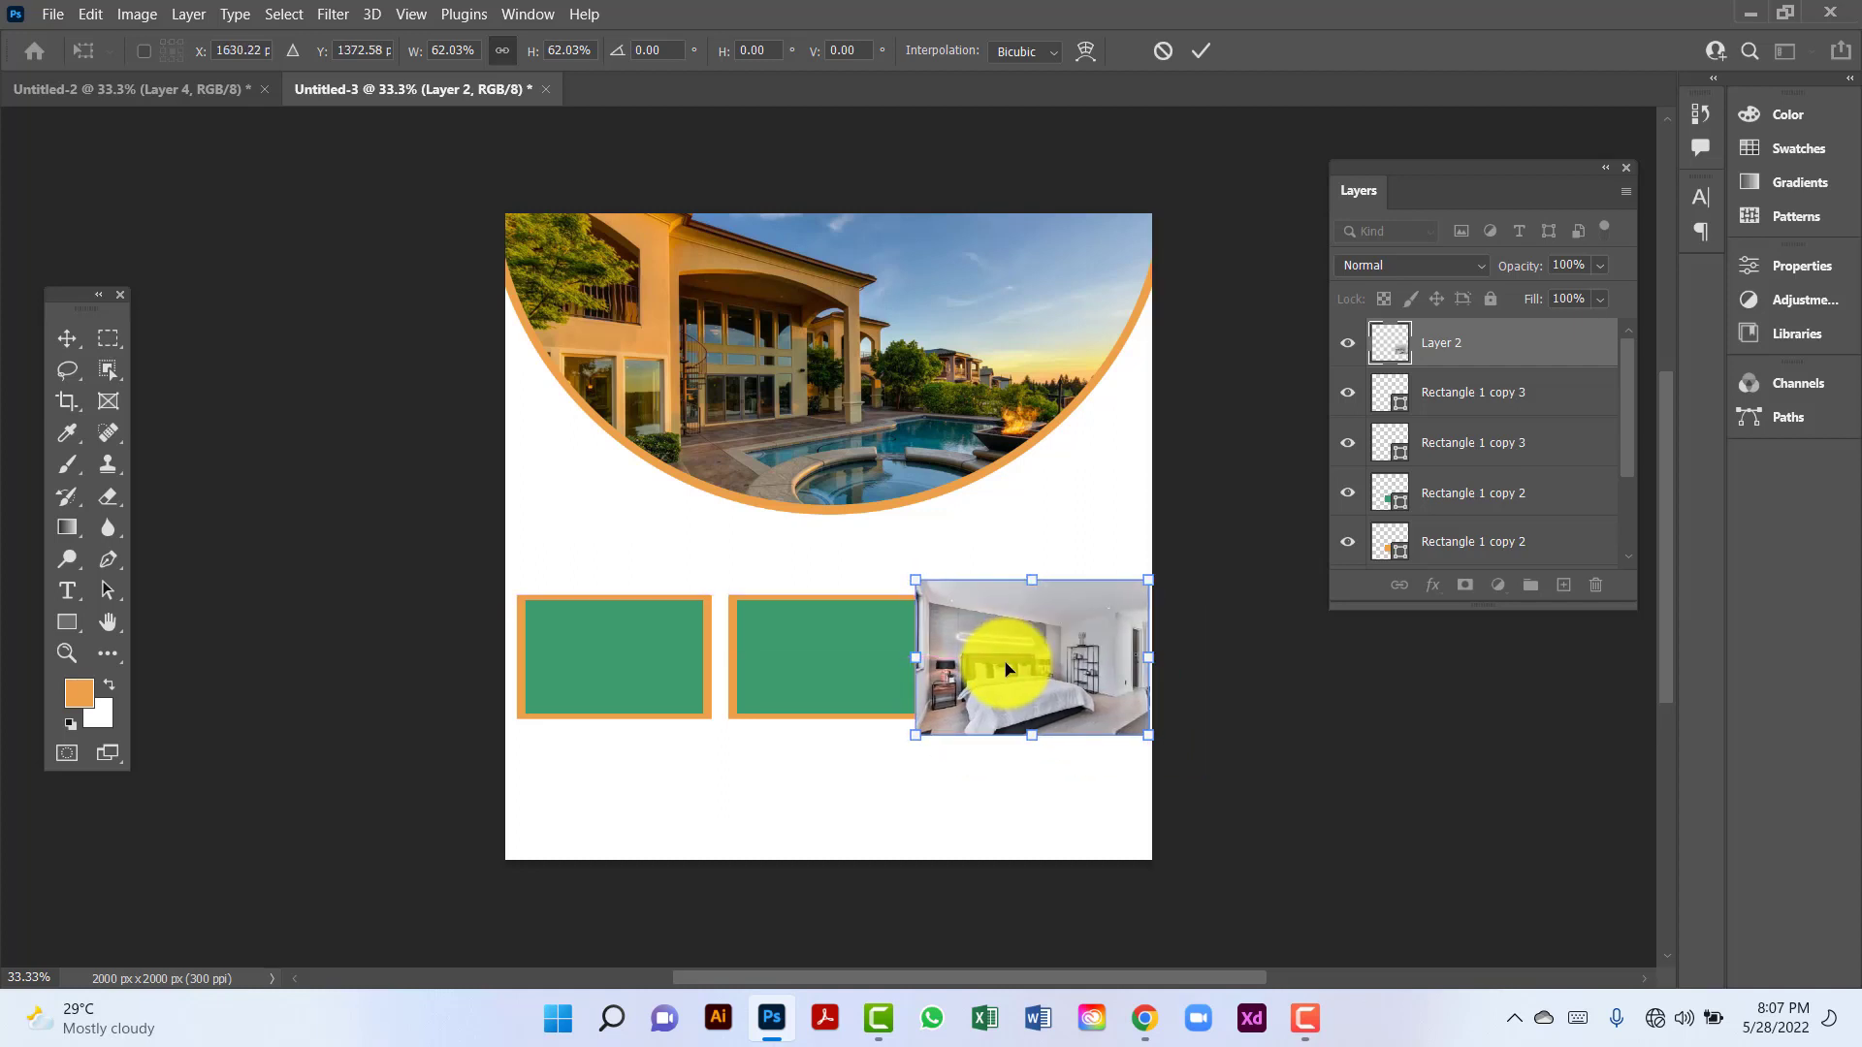
drag(915, 588, 955, 612)
drag(1099, 690, 1090, 683)
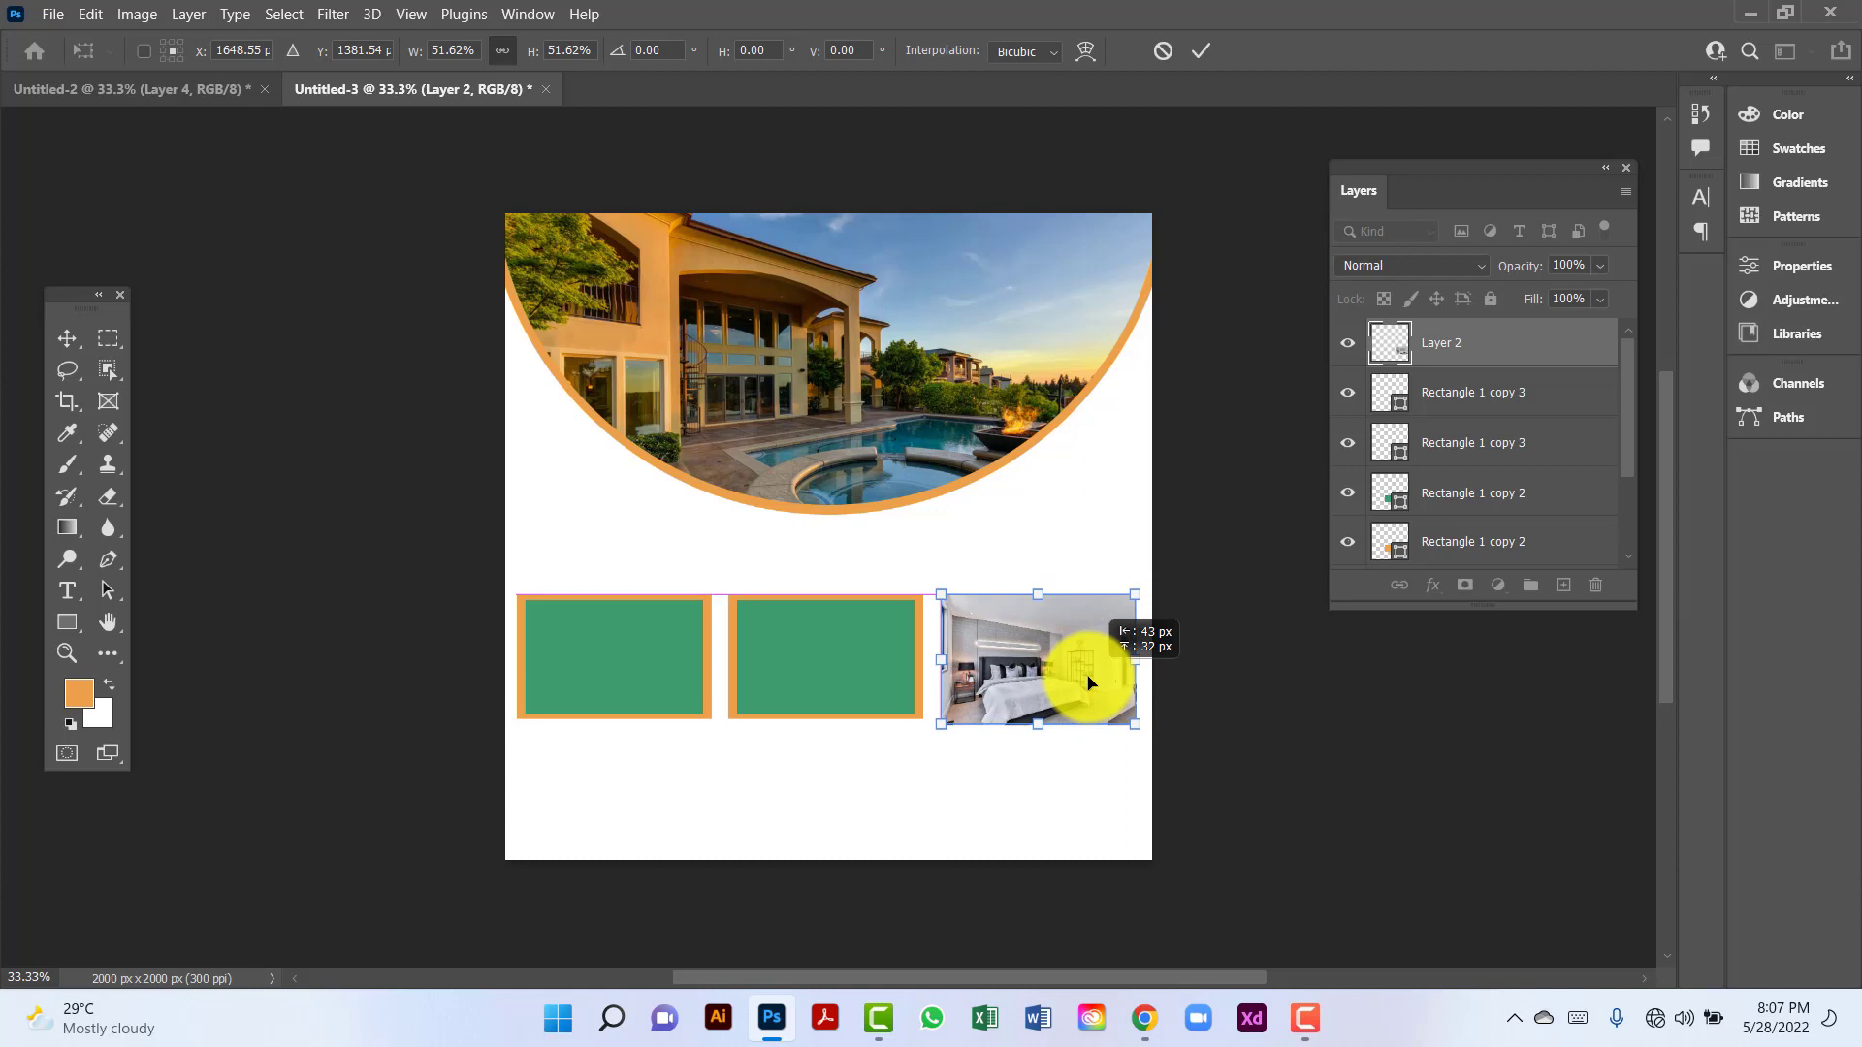
key(Return)
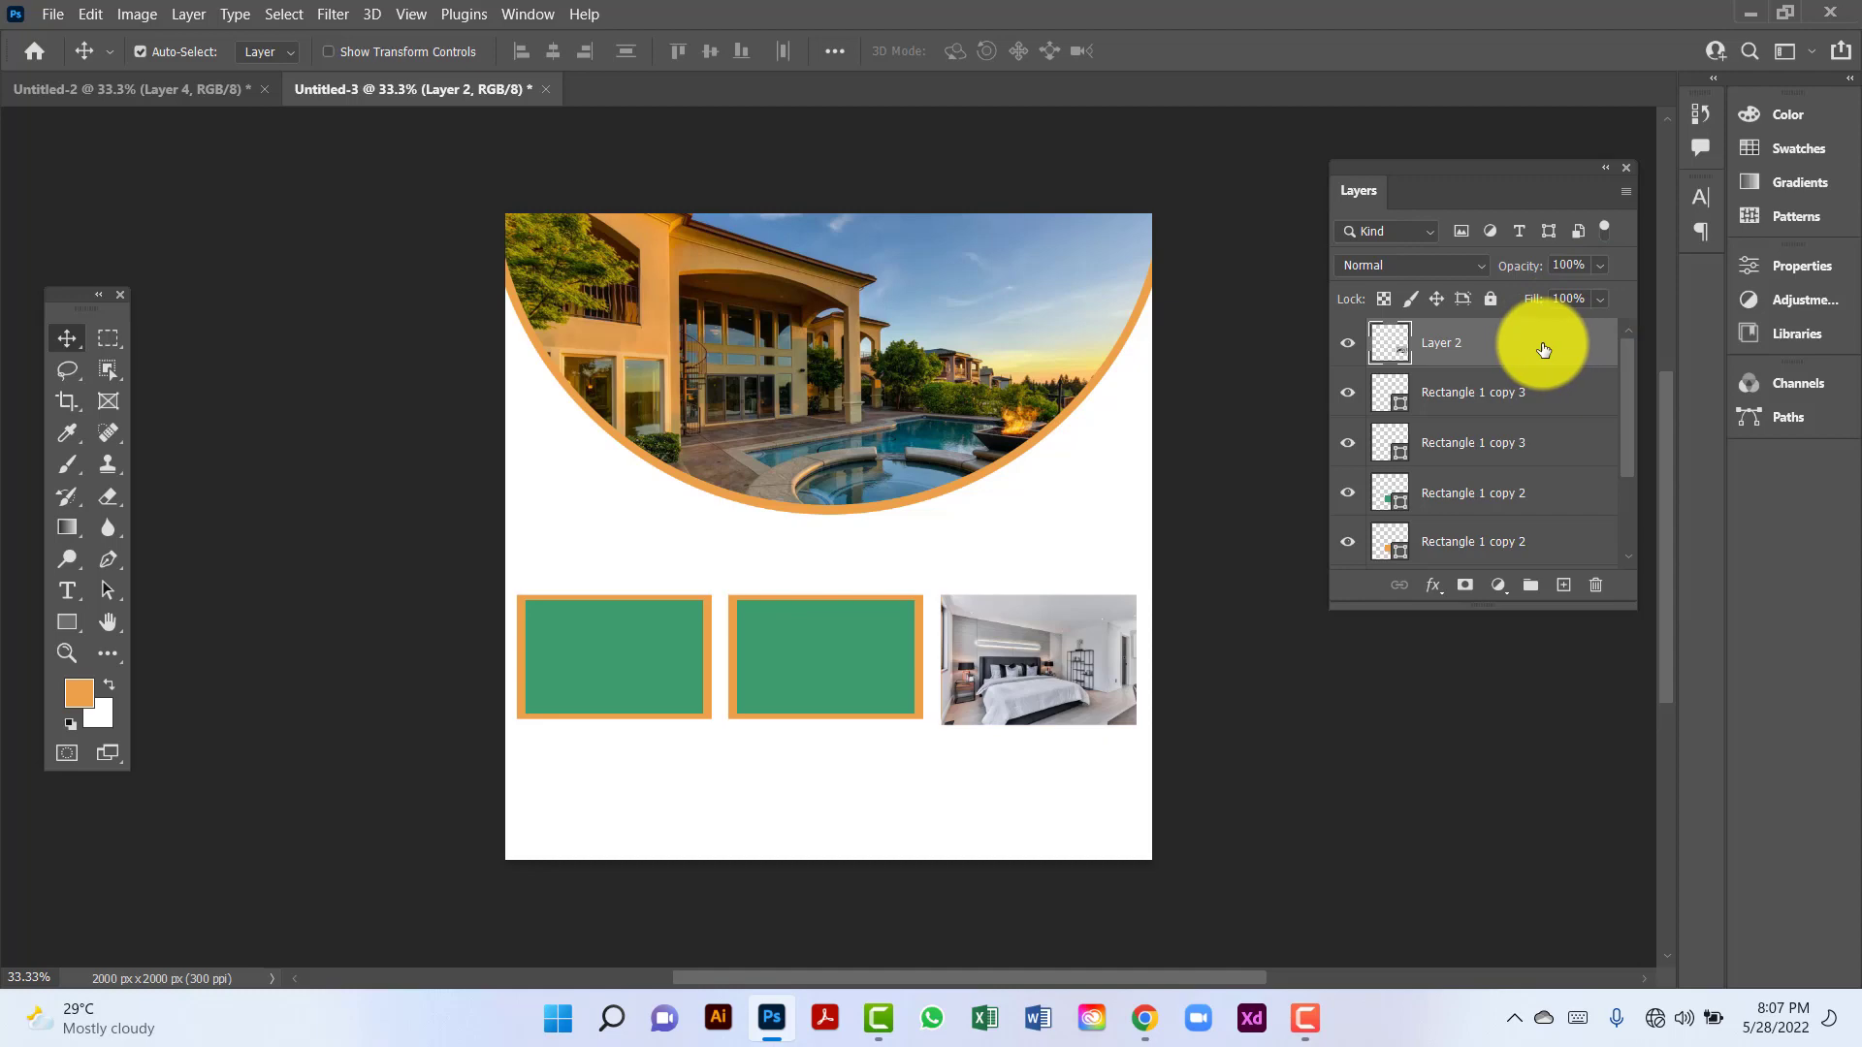
- Clip the bedroom photo into the right frame and return to Untitled-2
right_click(1543, 349)
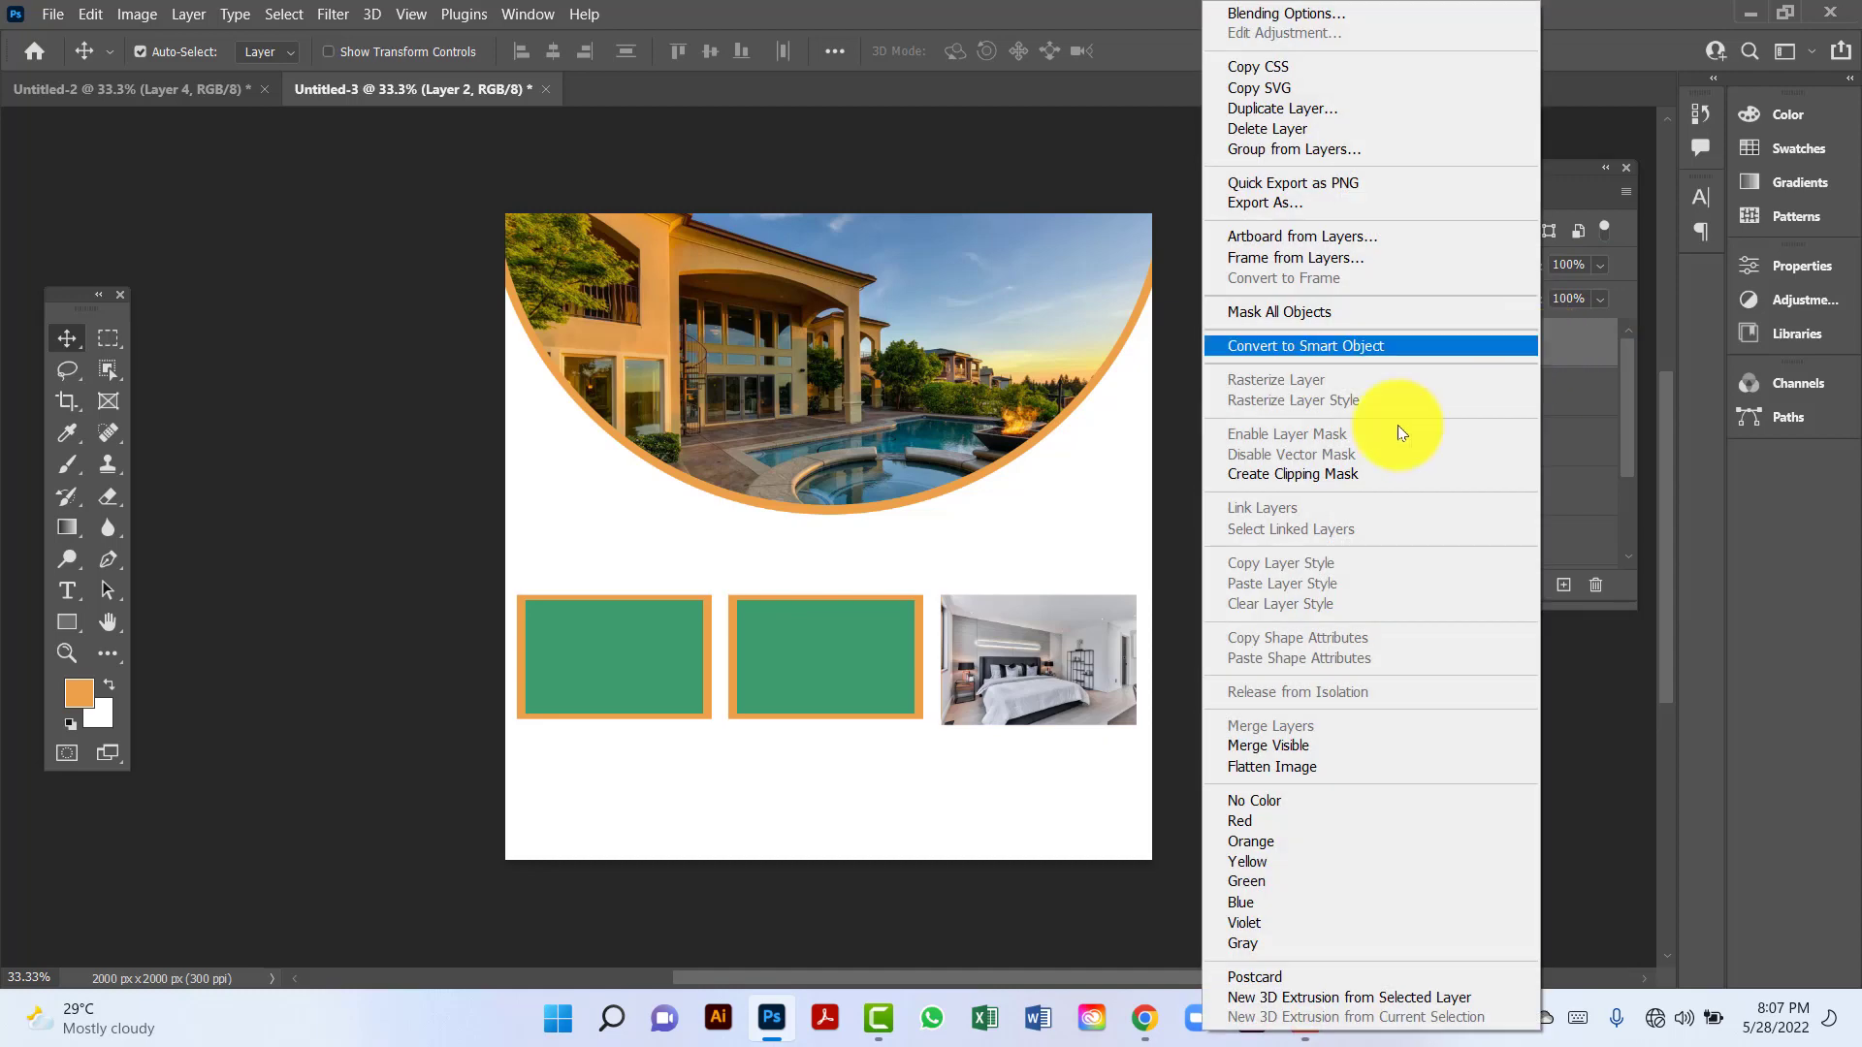
click(1341, 473)
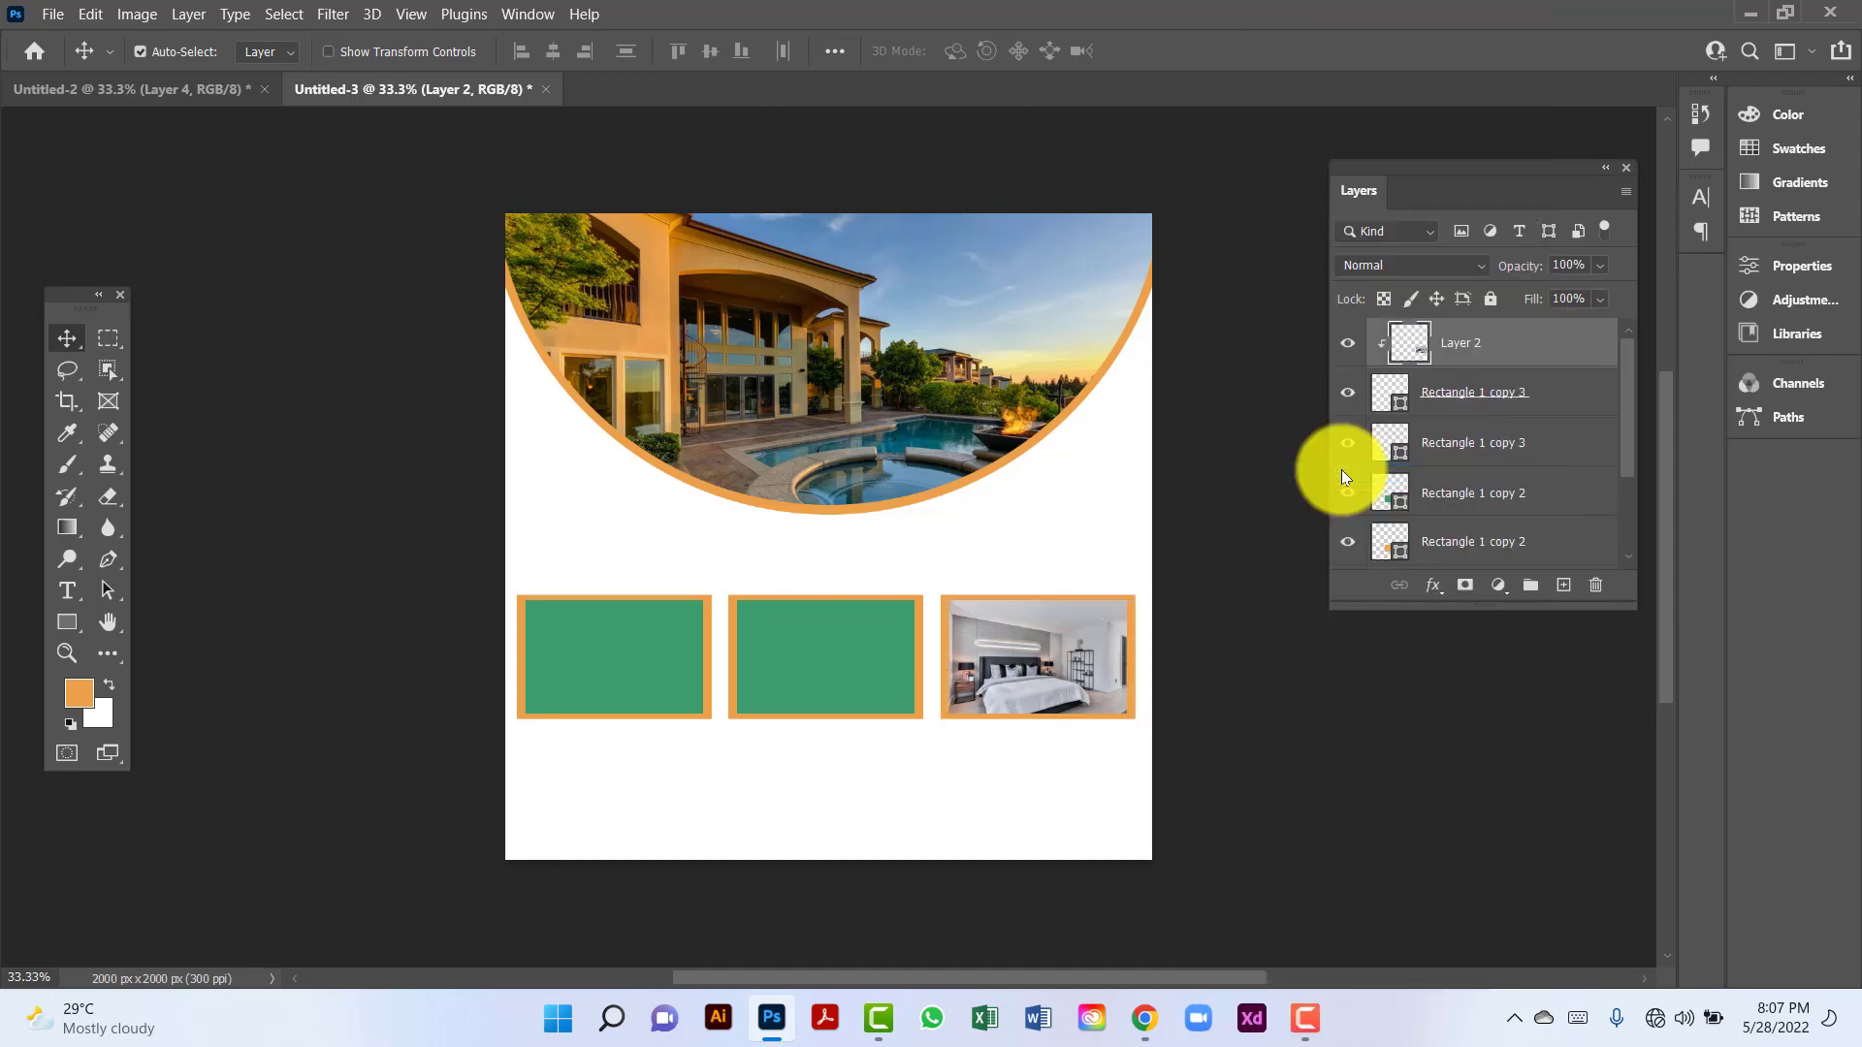
click(225, 87)
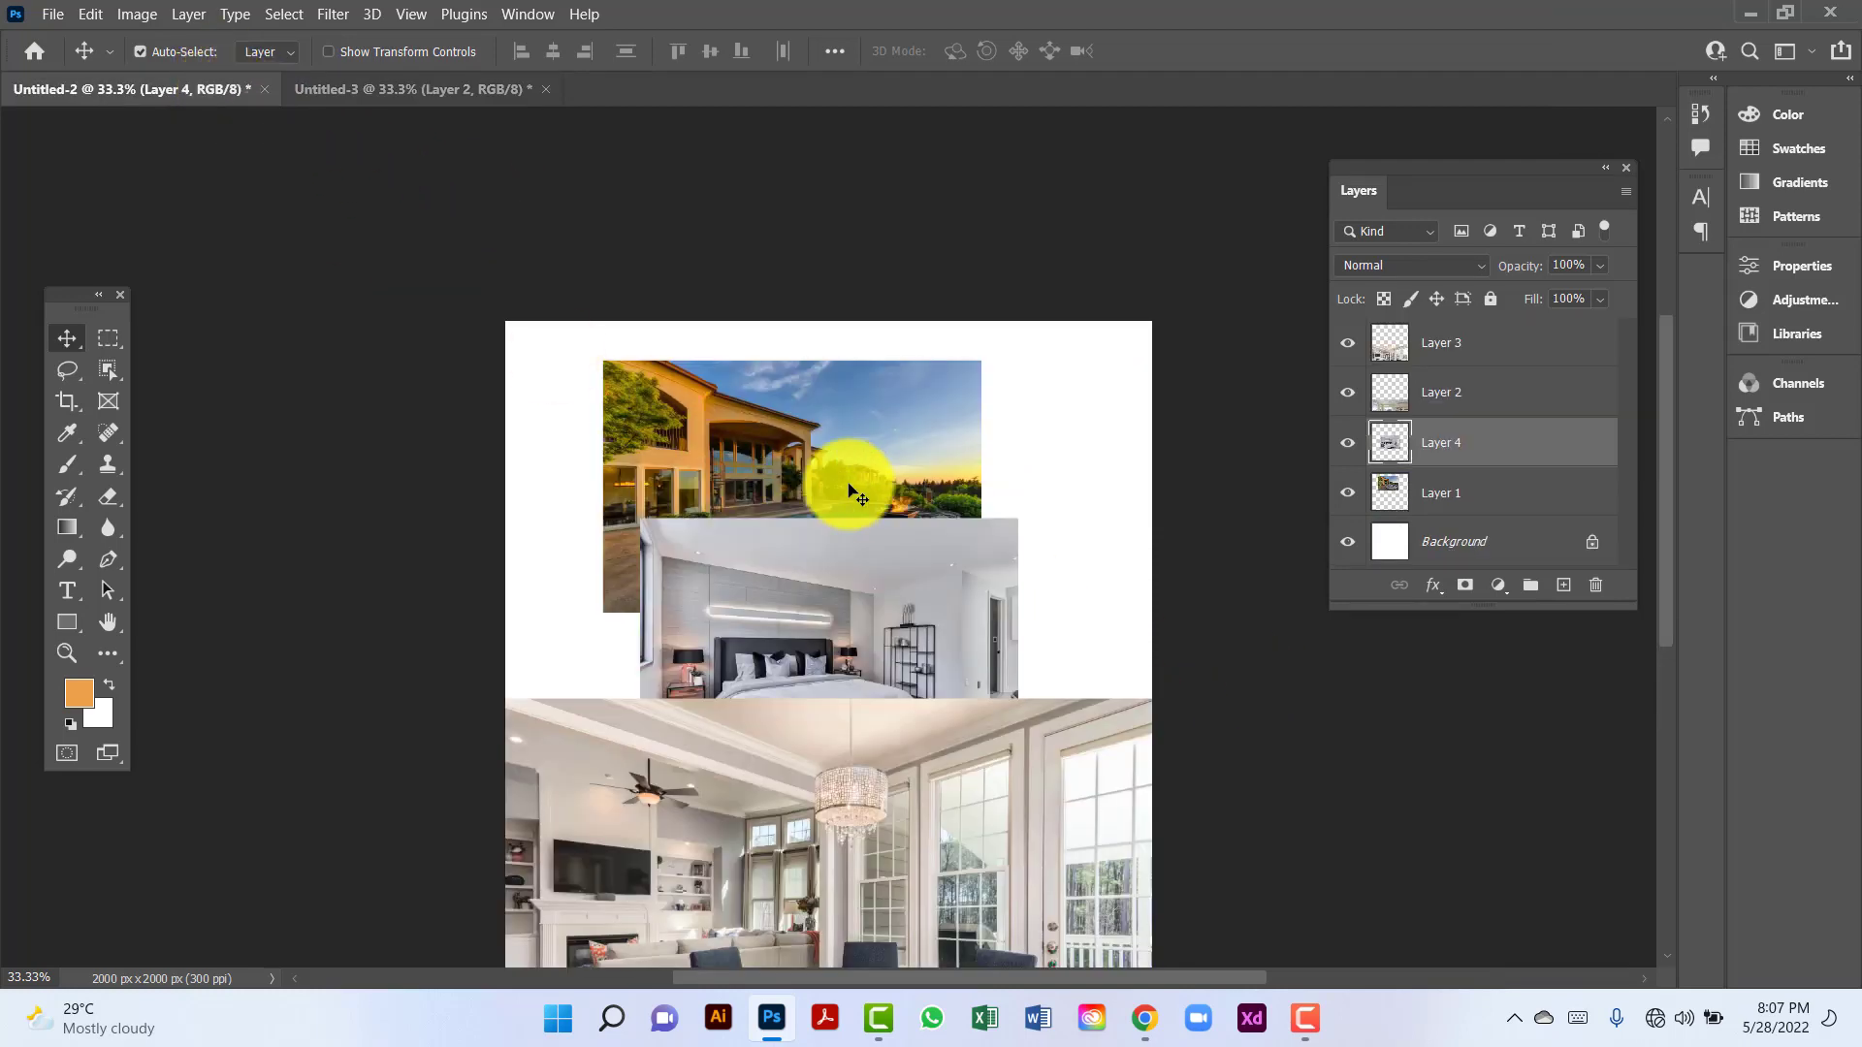
- Bring the dining-room photo into the flyer and shrink it to about 29%
drag(829, 797, 677, 665)
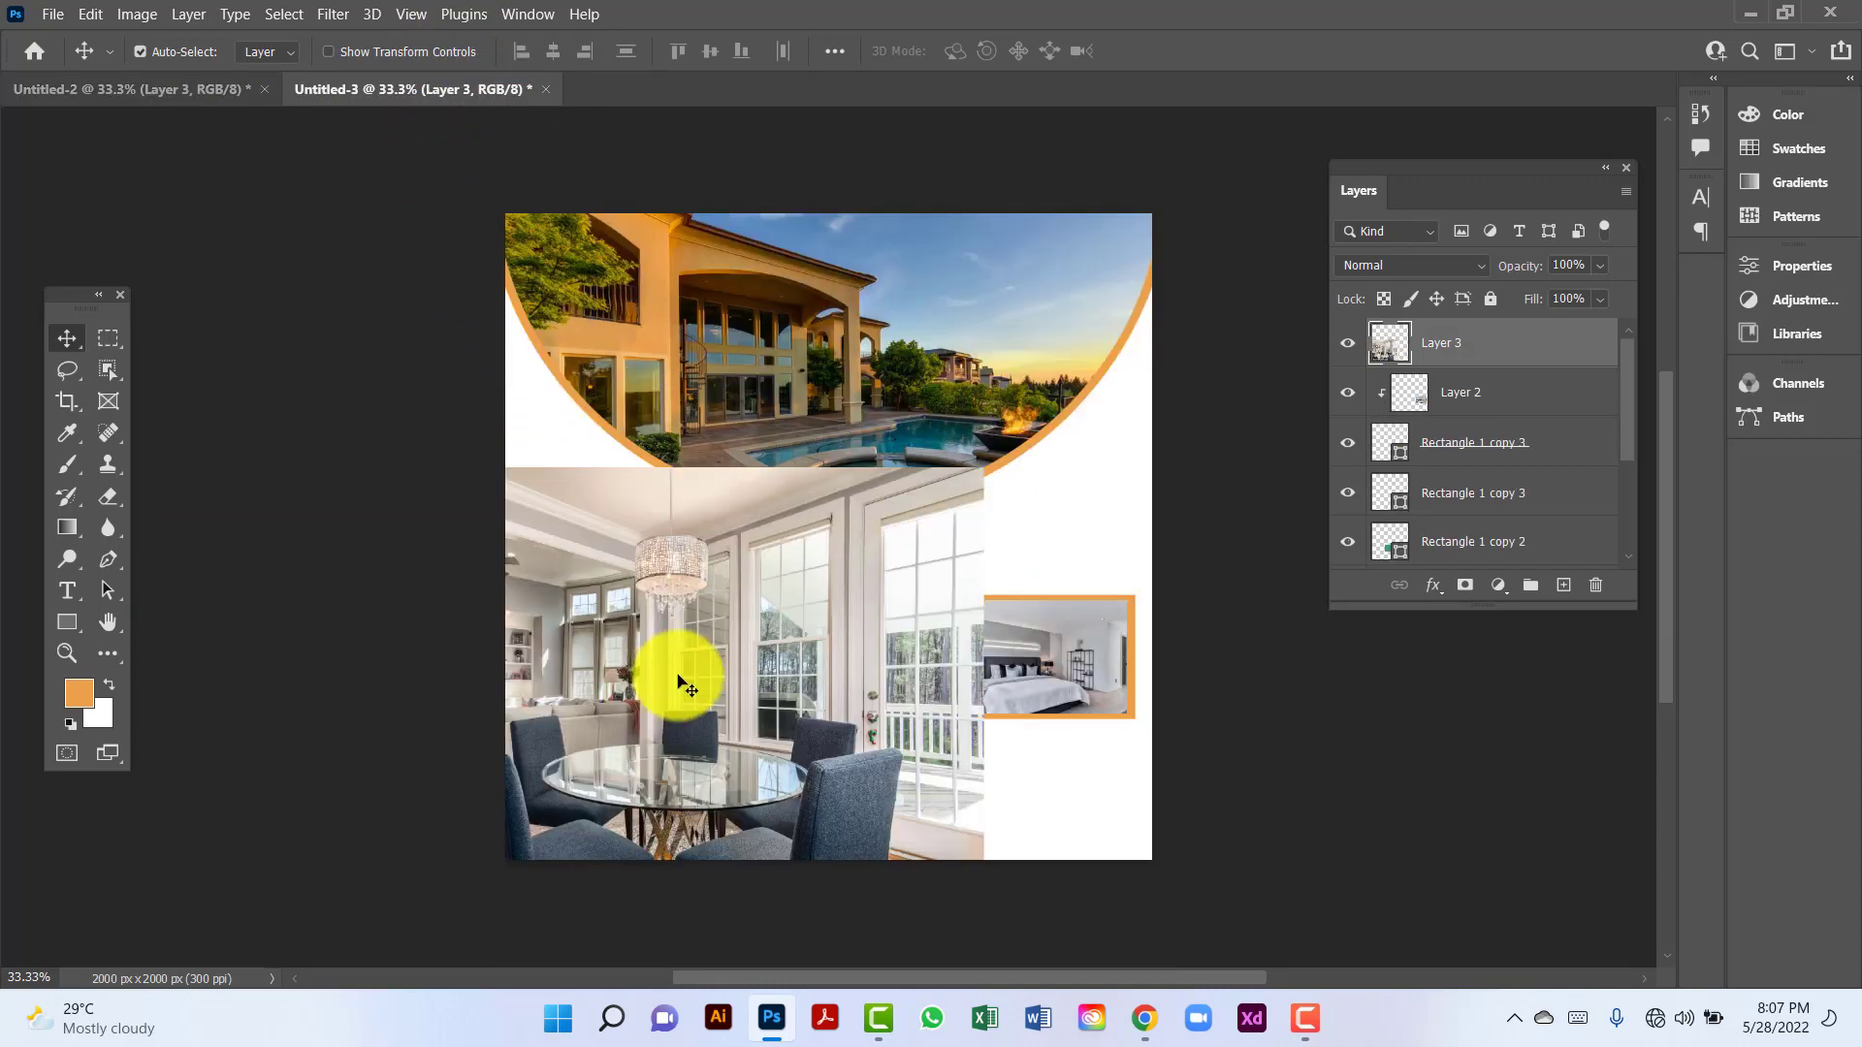
key(ctrl+t)
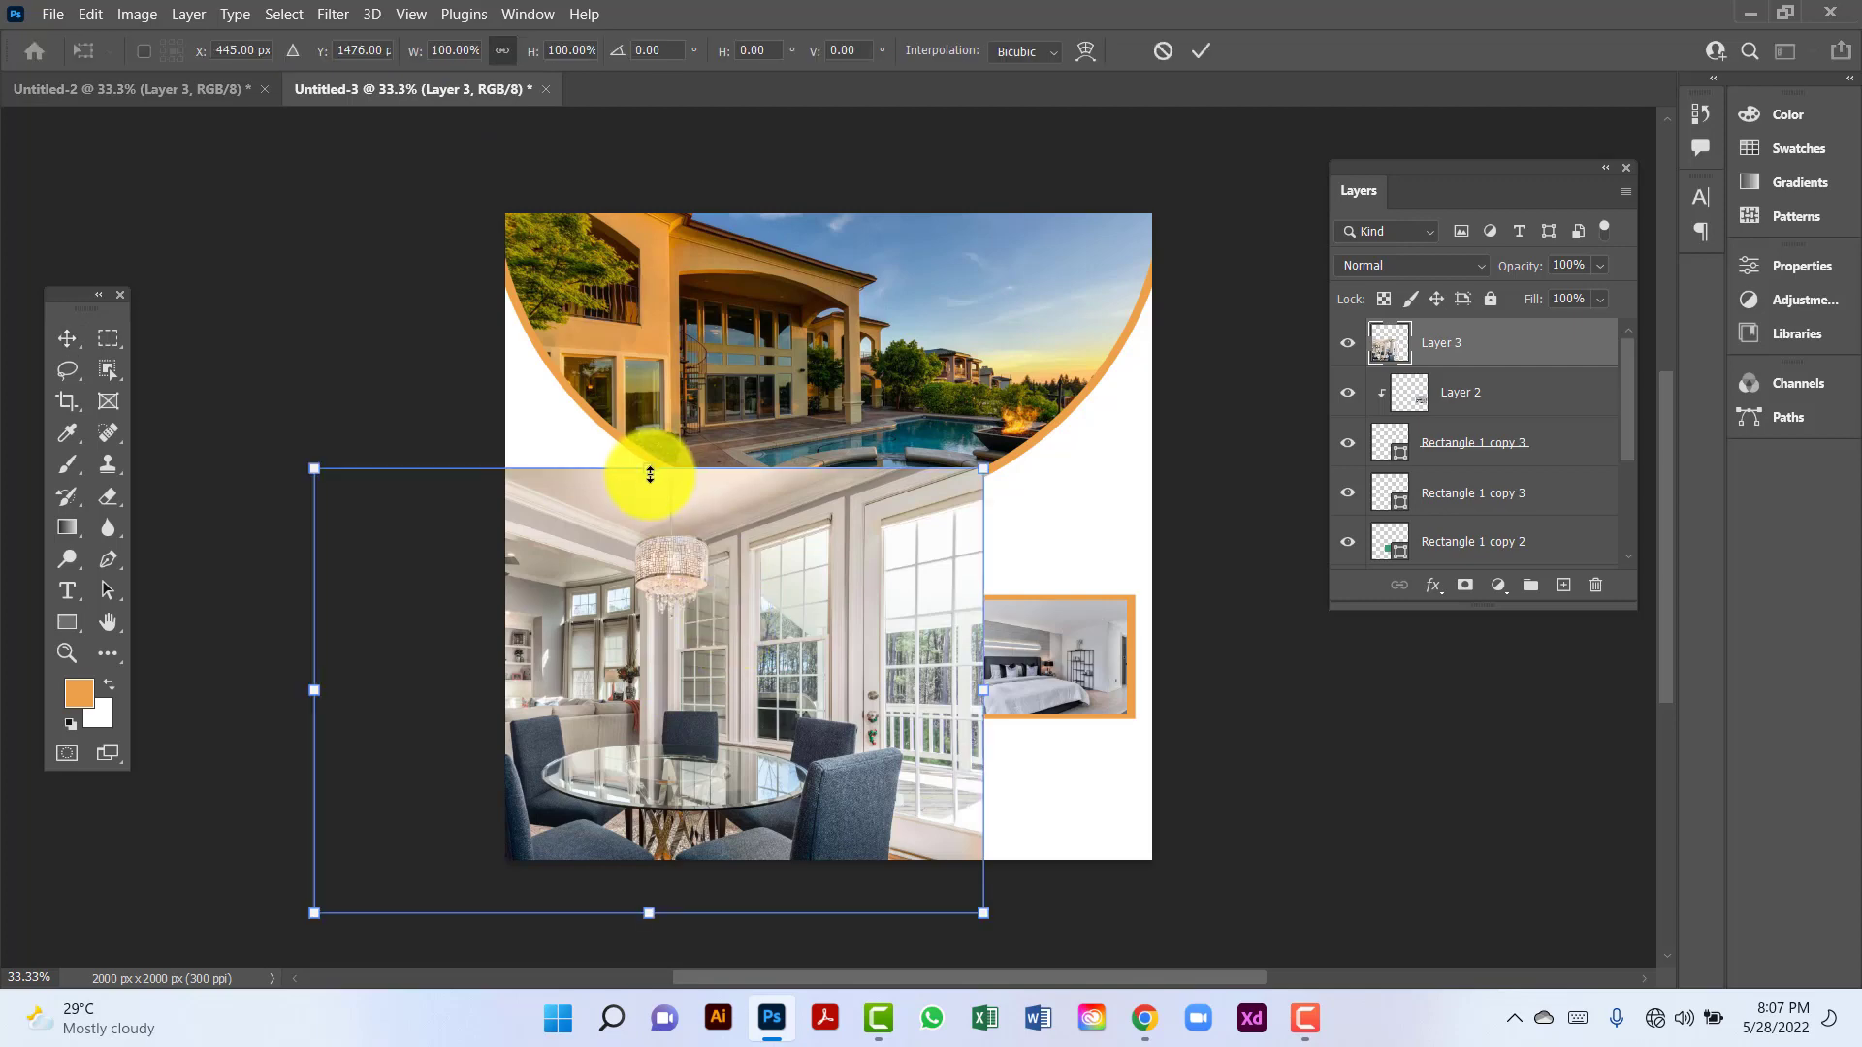
drag(649, 532, 628, 643)
key(Return)
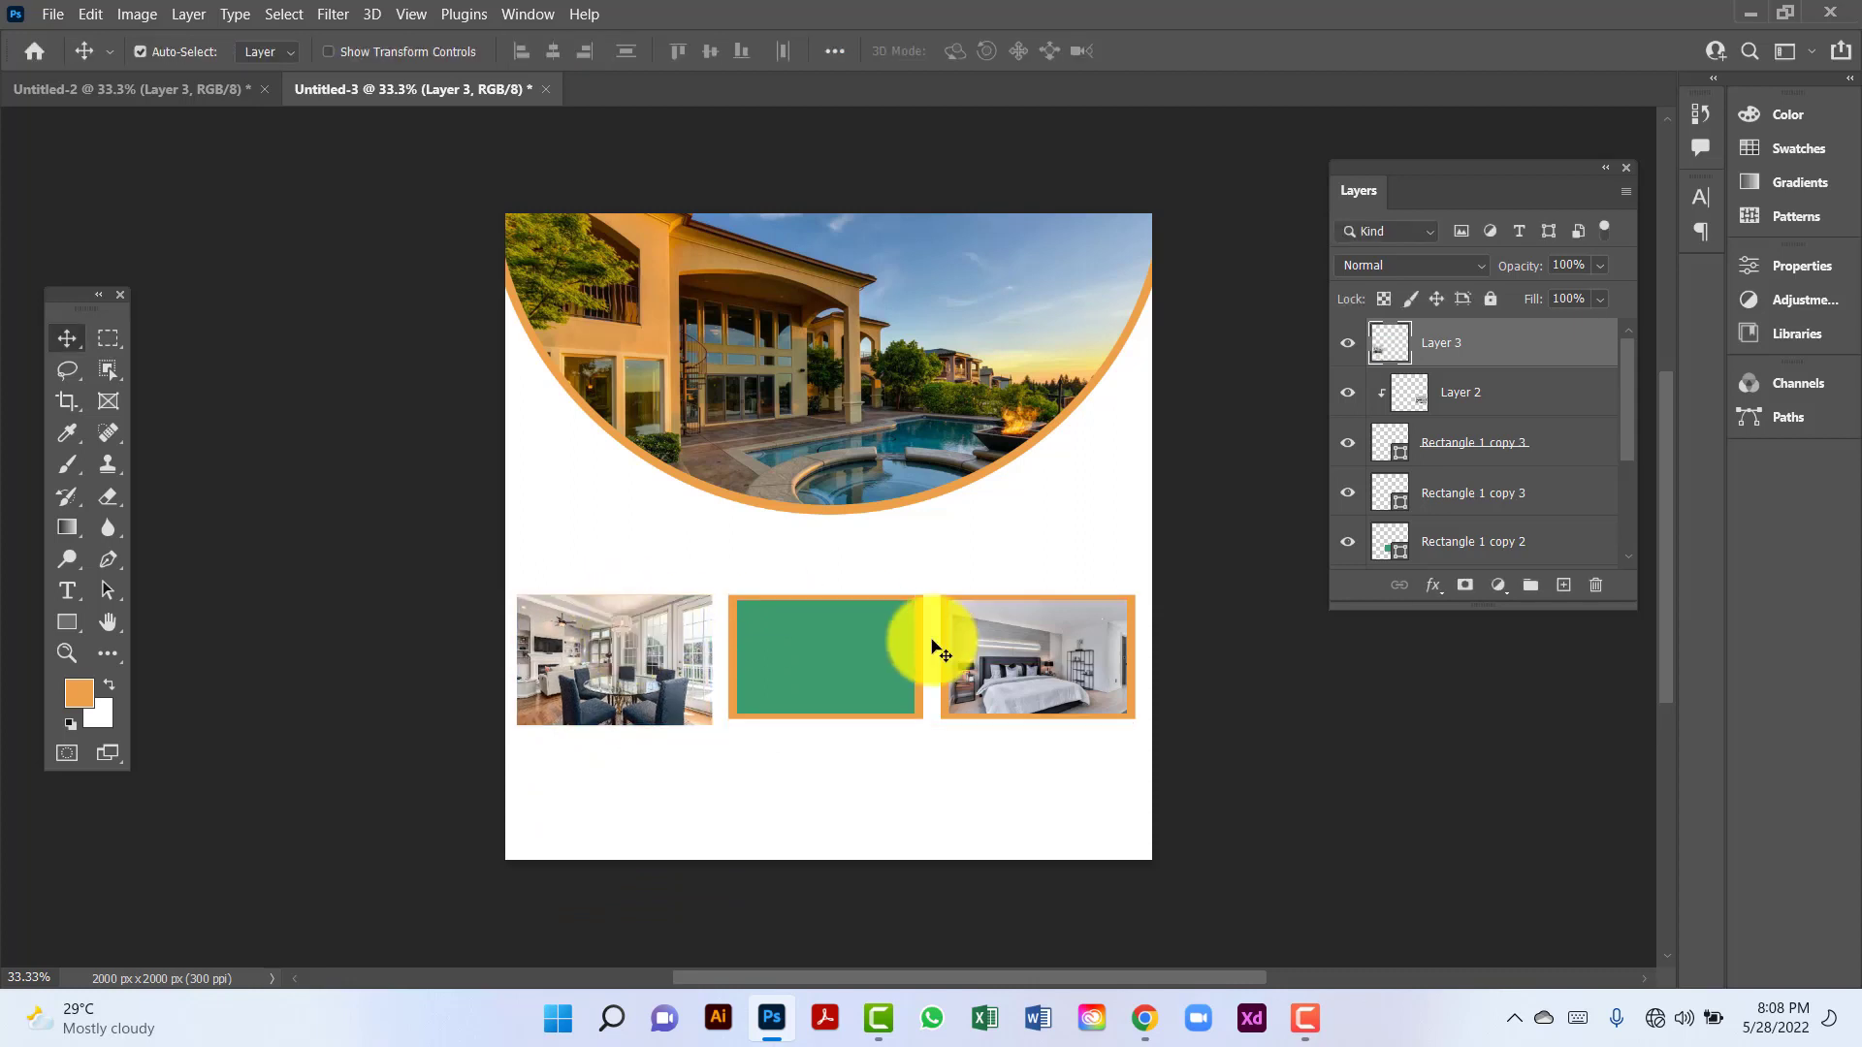
- Layer the dining-room photo just above the left frame, clip it inside, and return to Untitled-2
key(ctrl+bracketleft)
key(ctrl+bracketleft)
key(ctrl+bracketleft)
key(ctrl+bracketleft)
key(ctrl+bracketleft)
key(ctrl+bracketleft)
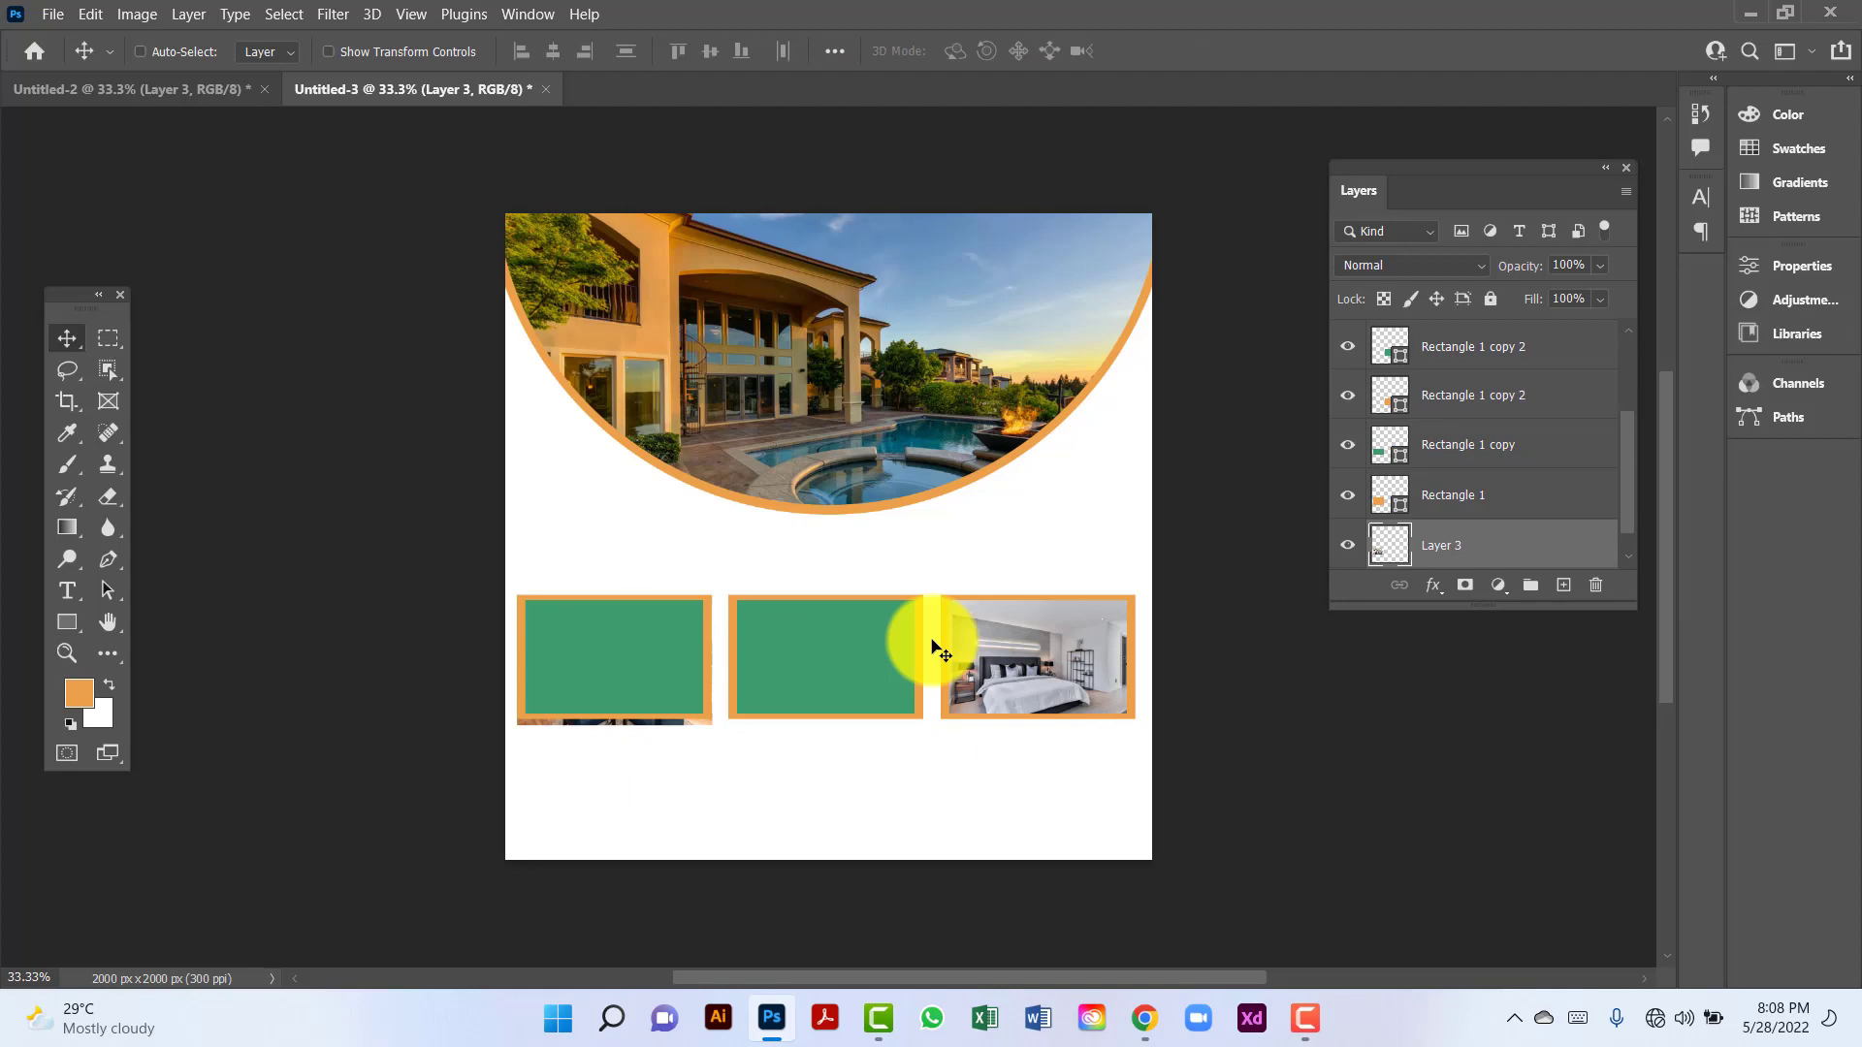
key(ctrl+bracketright)
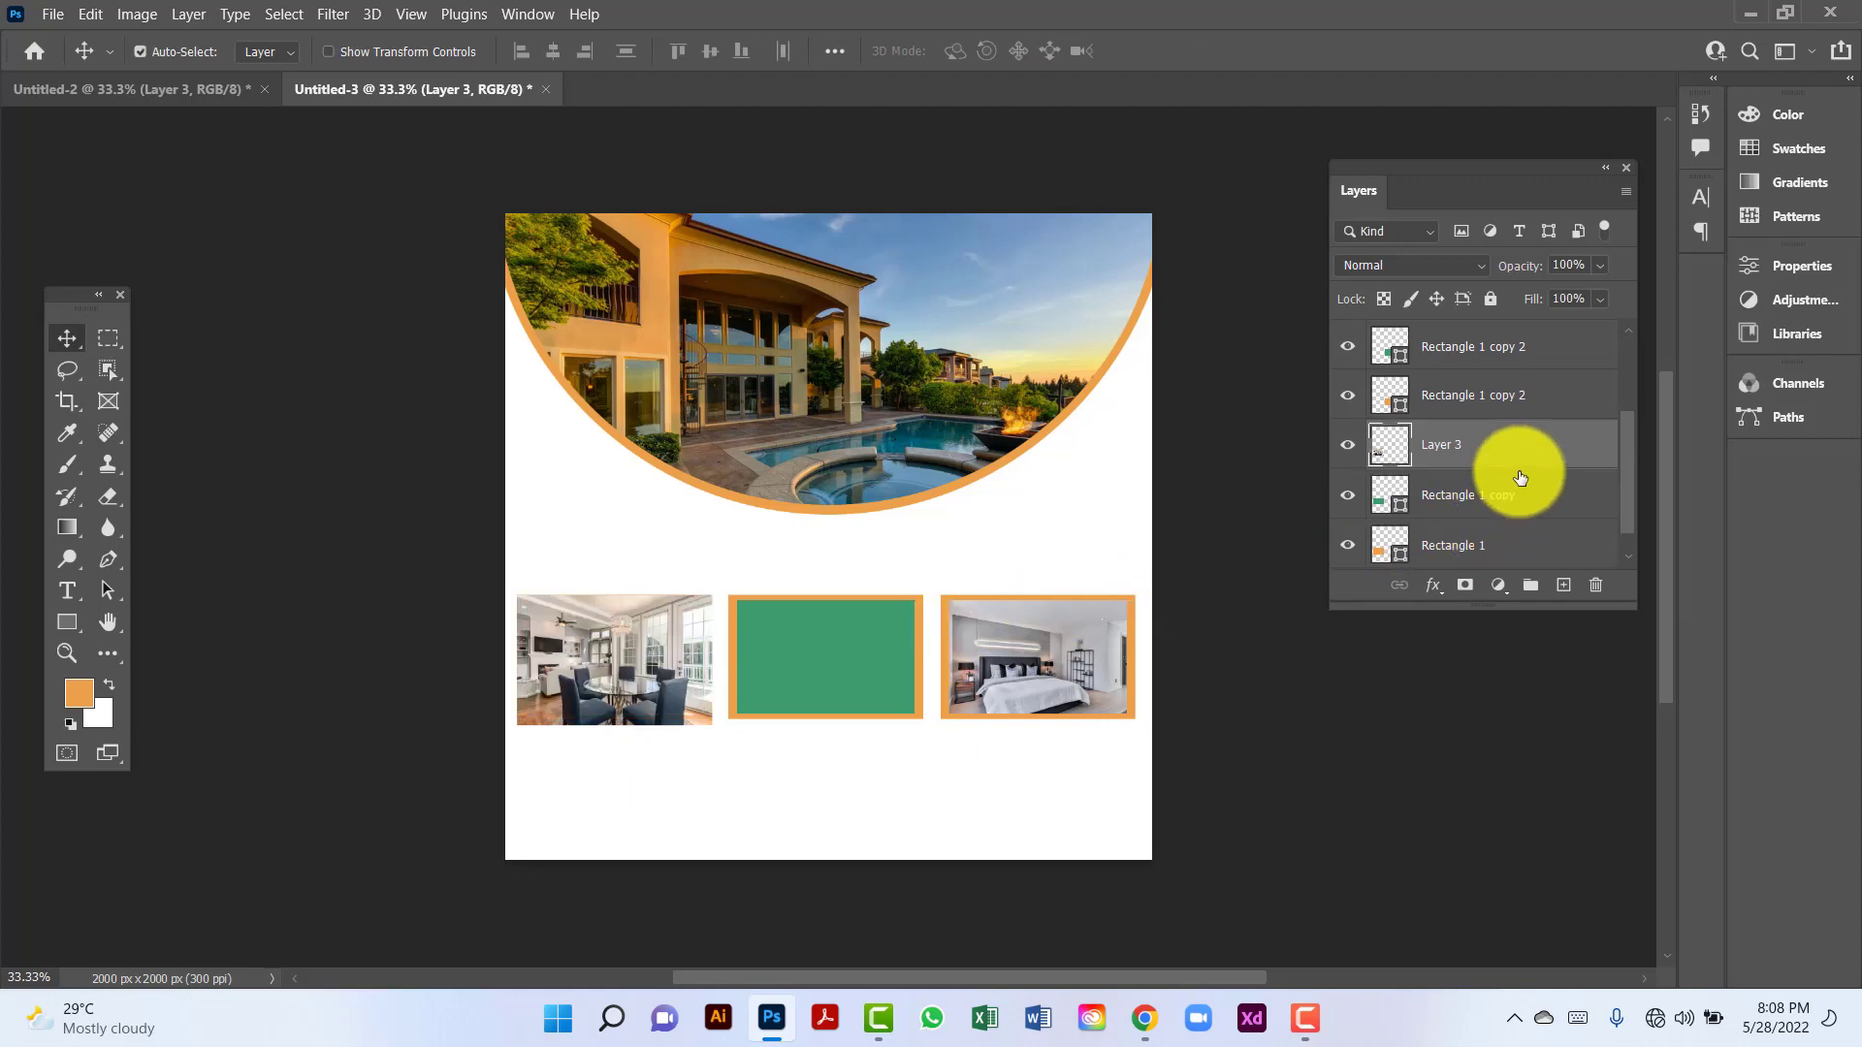
right_click(1545, 459)
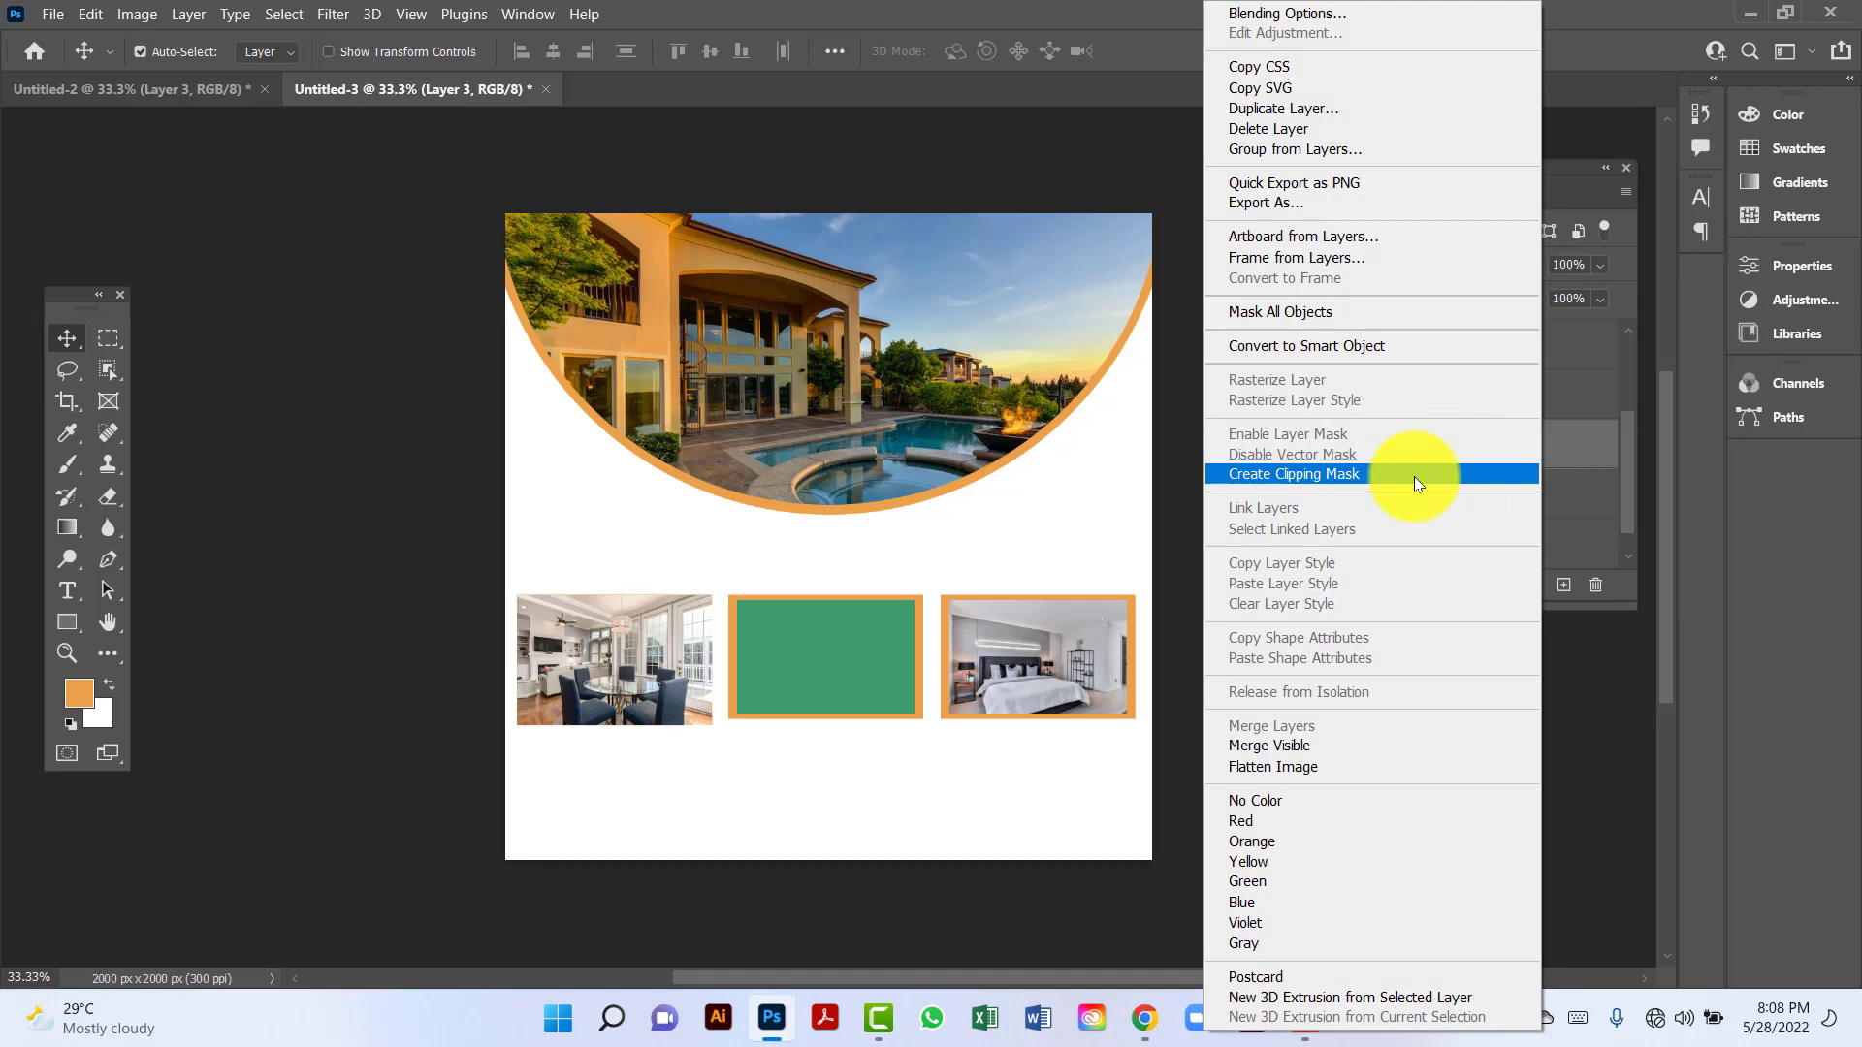
click(1414, 475)
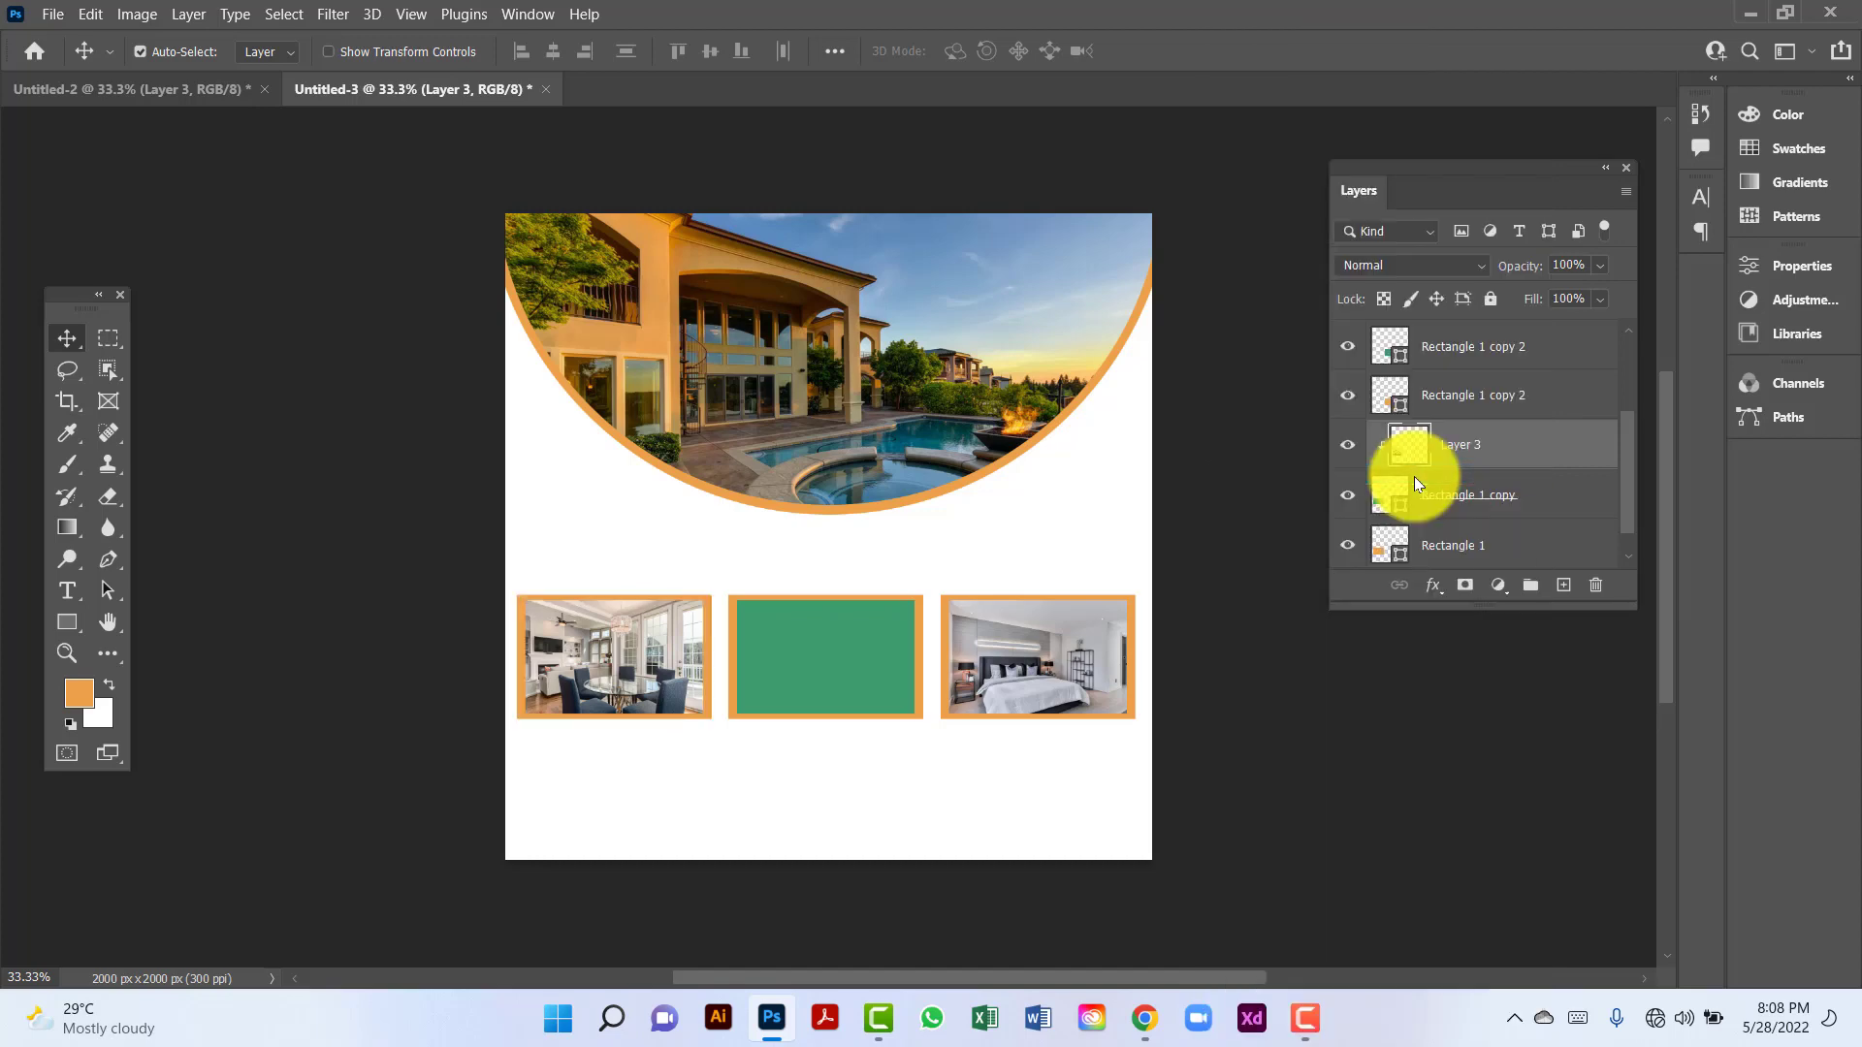
click(200, 89)
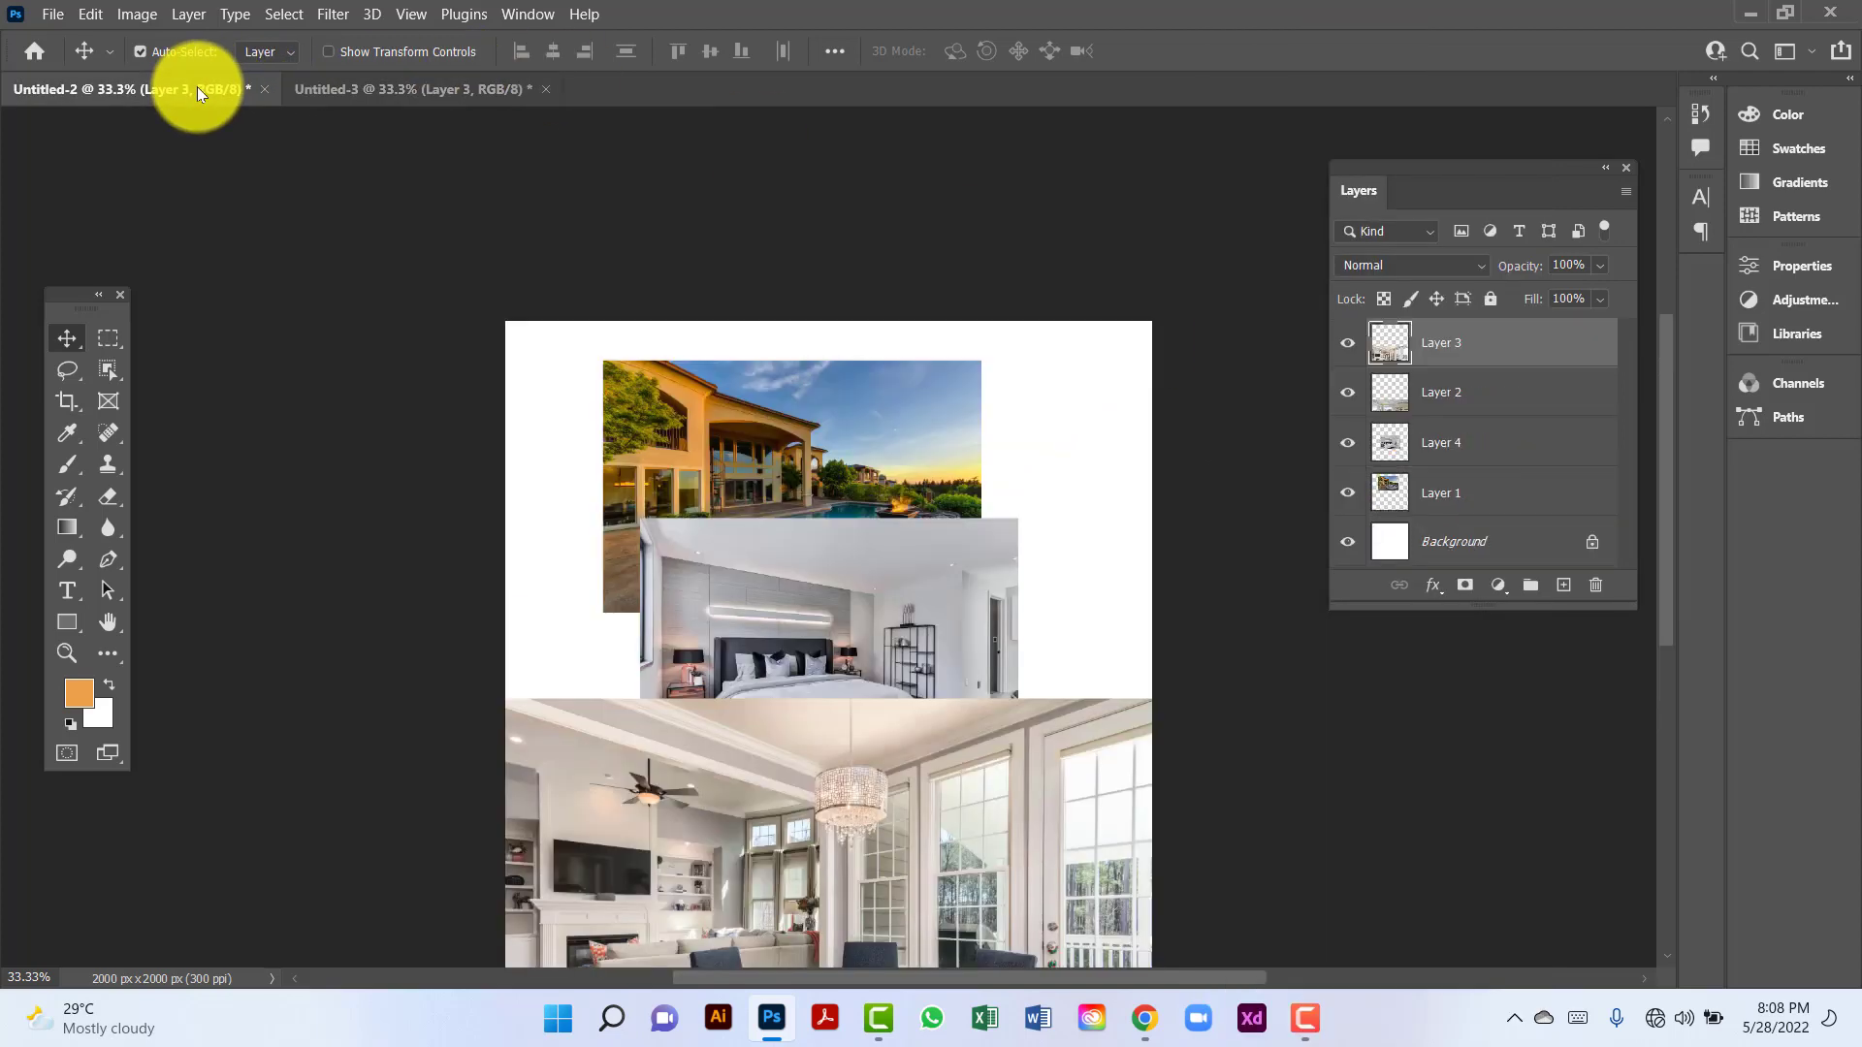
- Bring the living-room photo into the flyer and shrink it to fit the middle frame
drag(969, 814, 905, 415)
drag(985, 852, 915, 595)
drag(1009, 532, 885, 540)
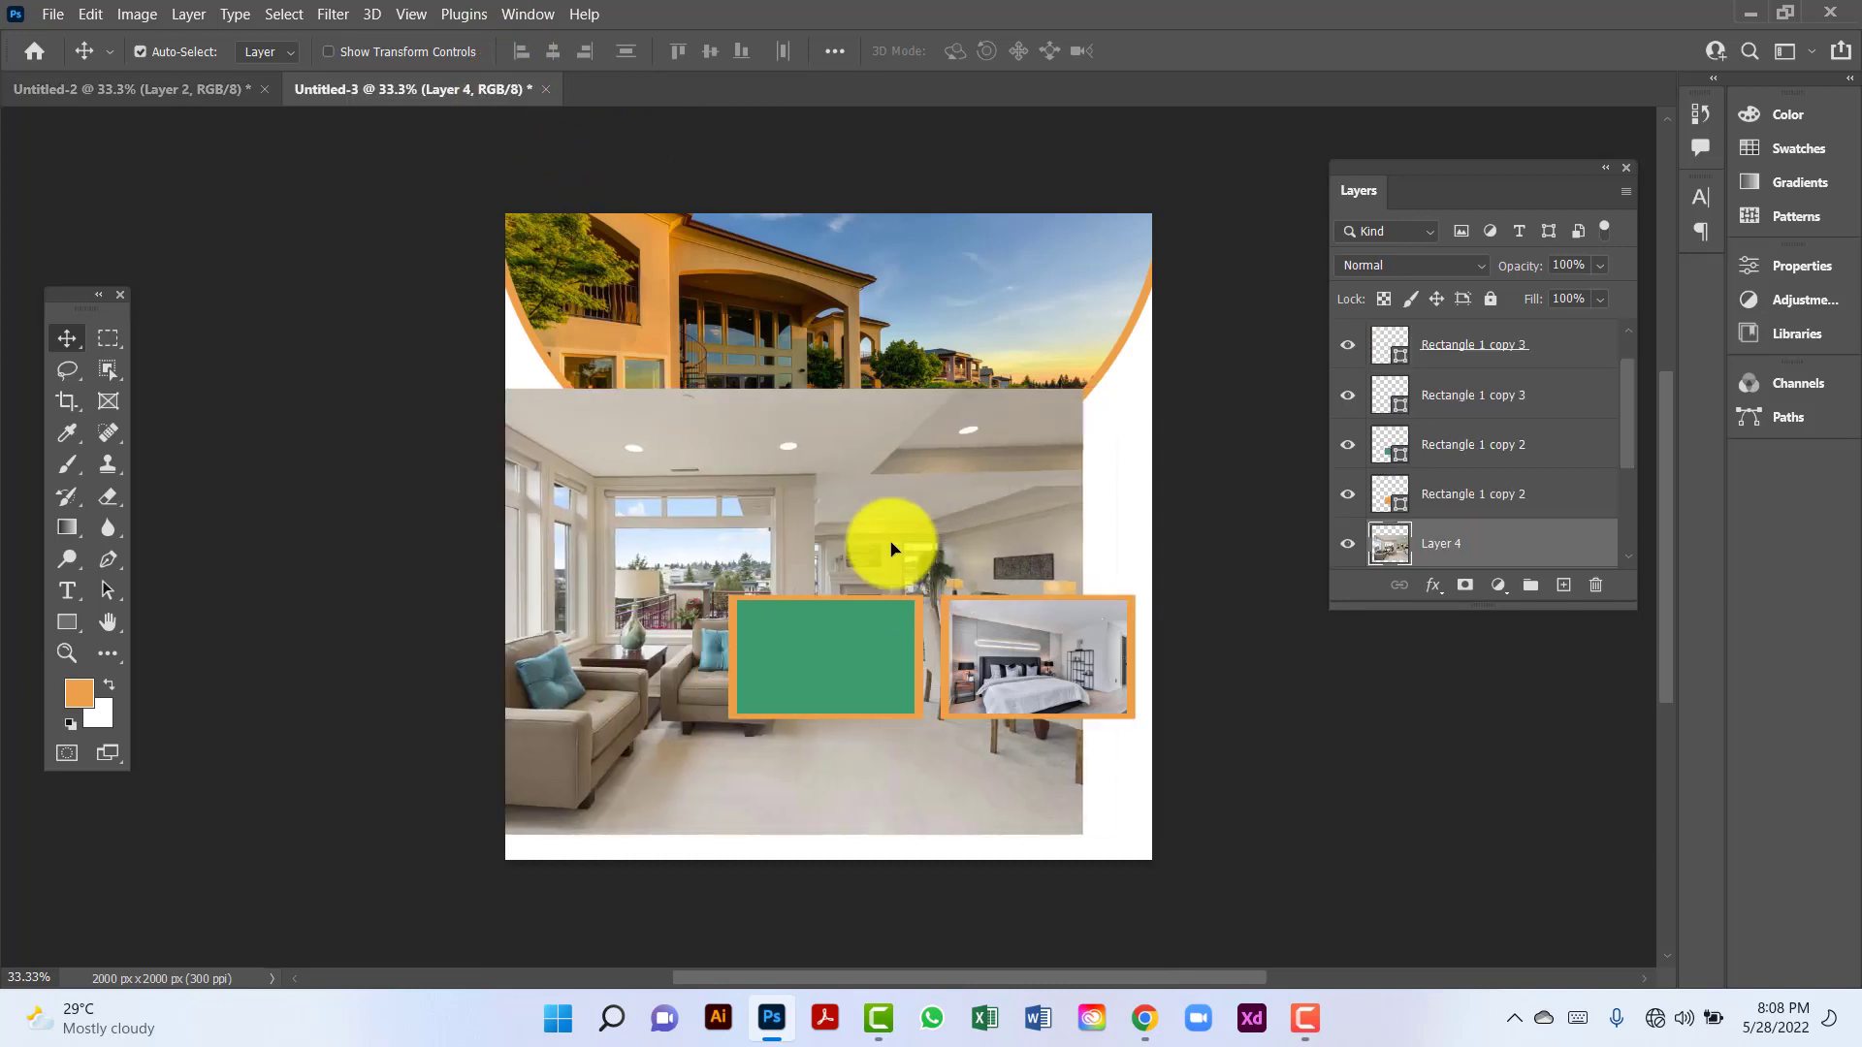
key(ctrl+t)
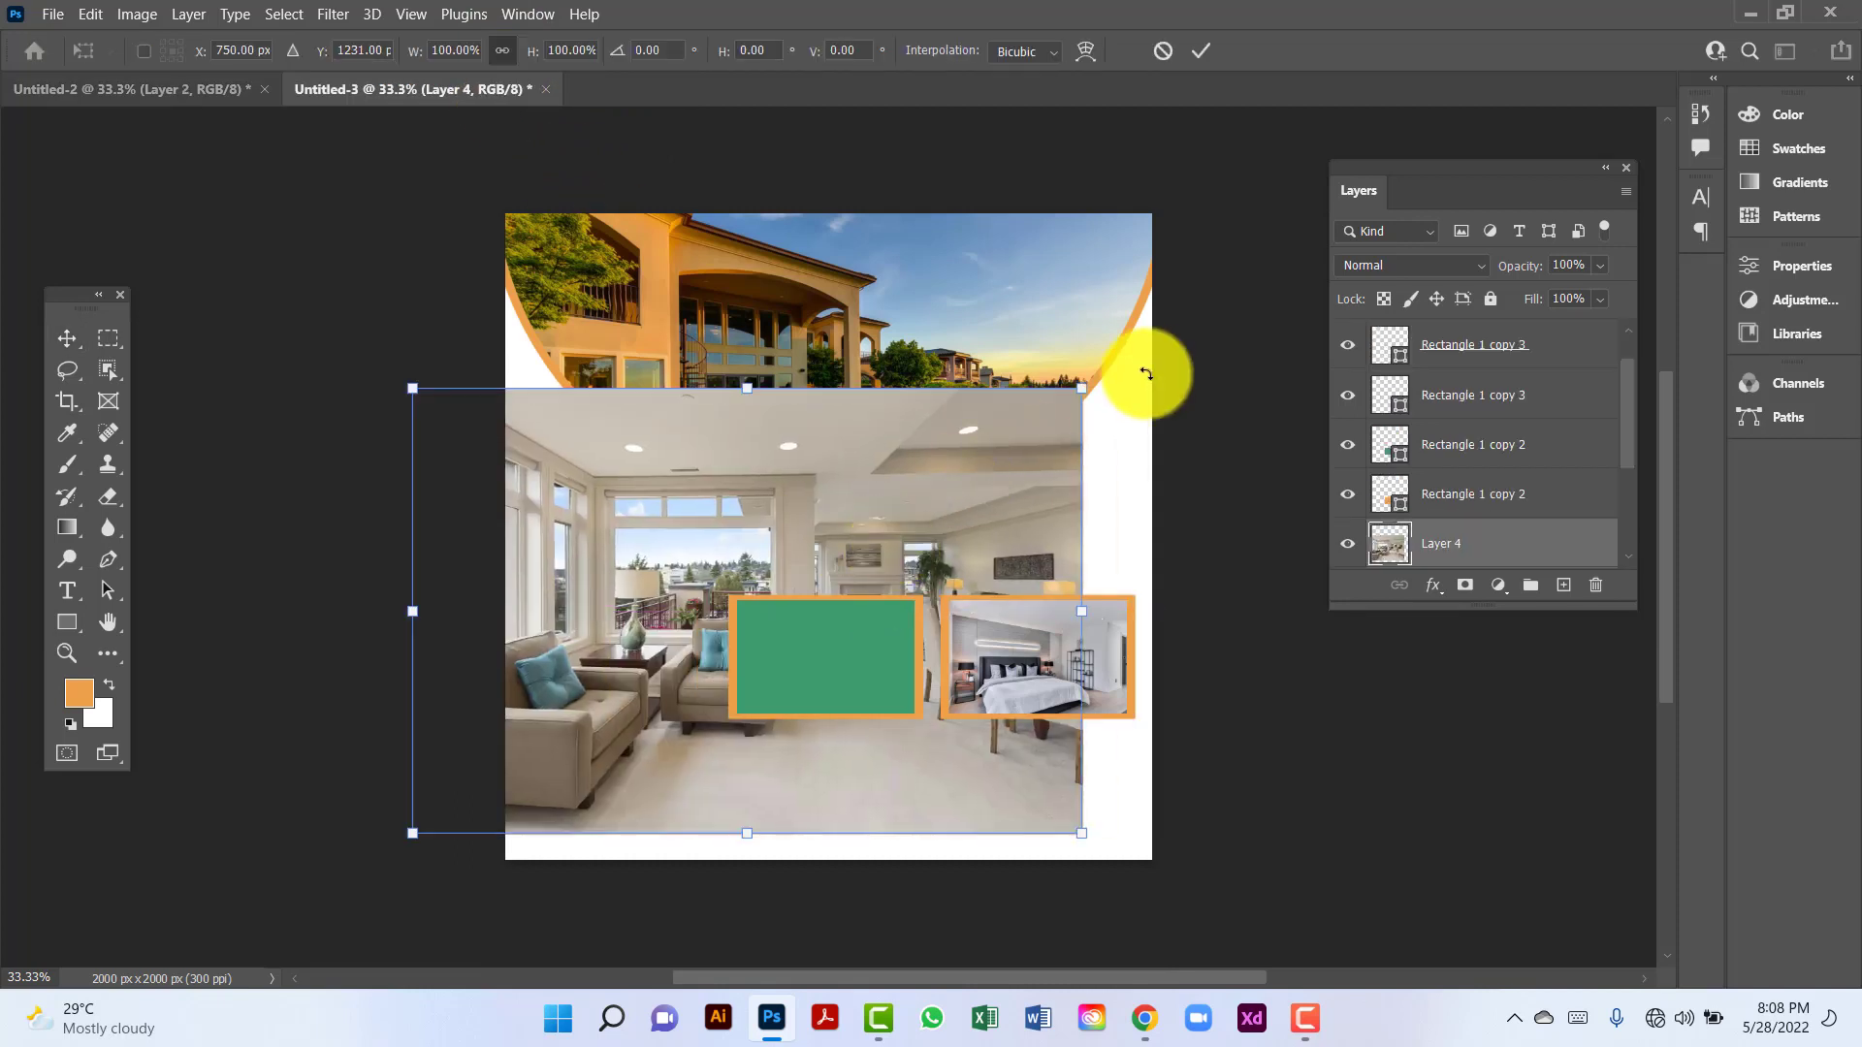
drag(1088, 388, 866, 621)
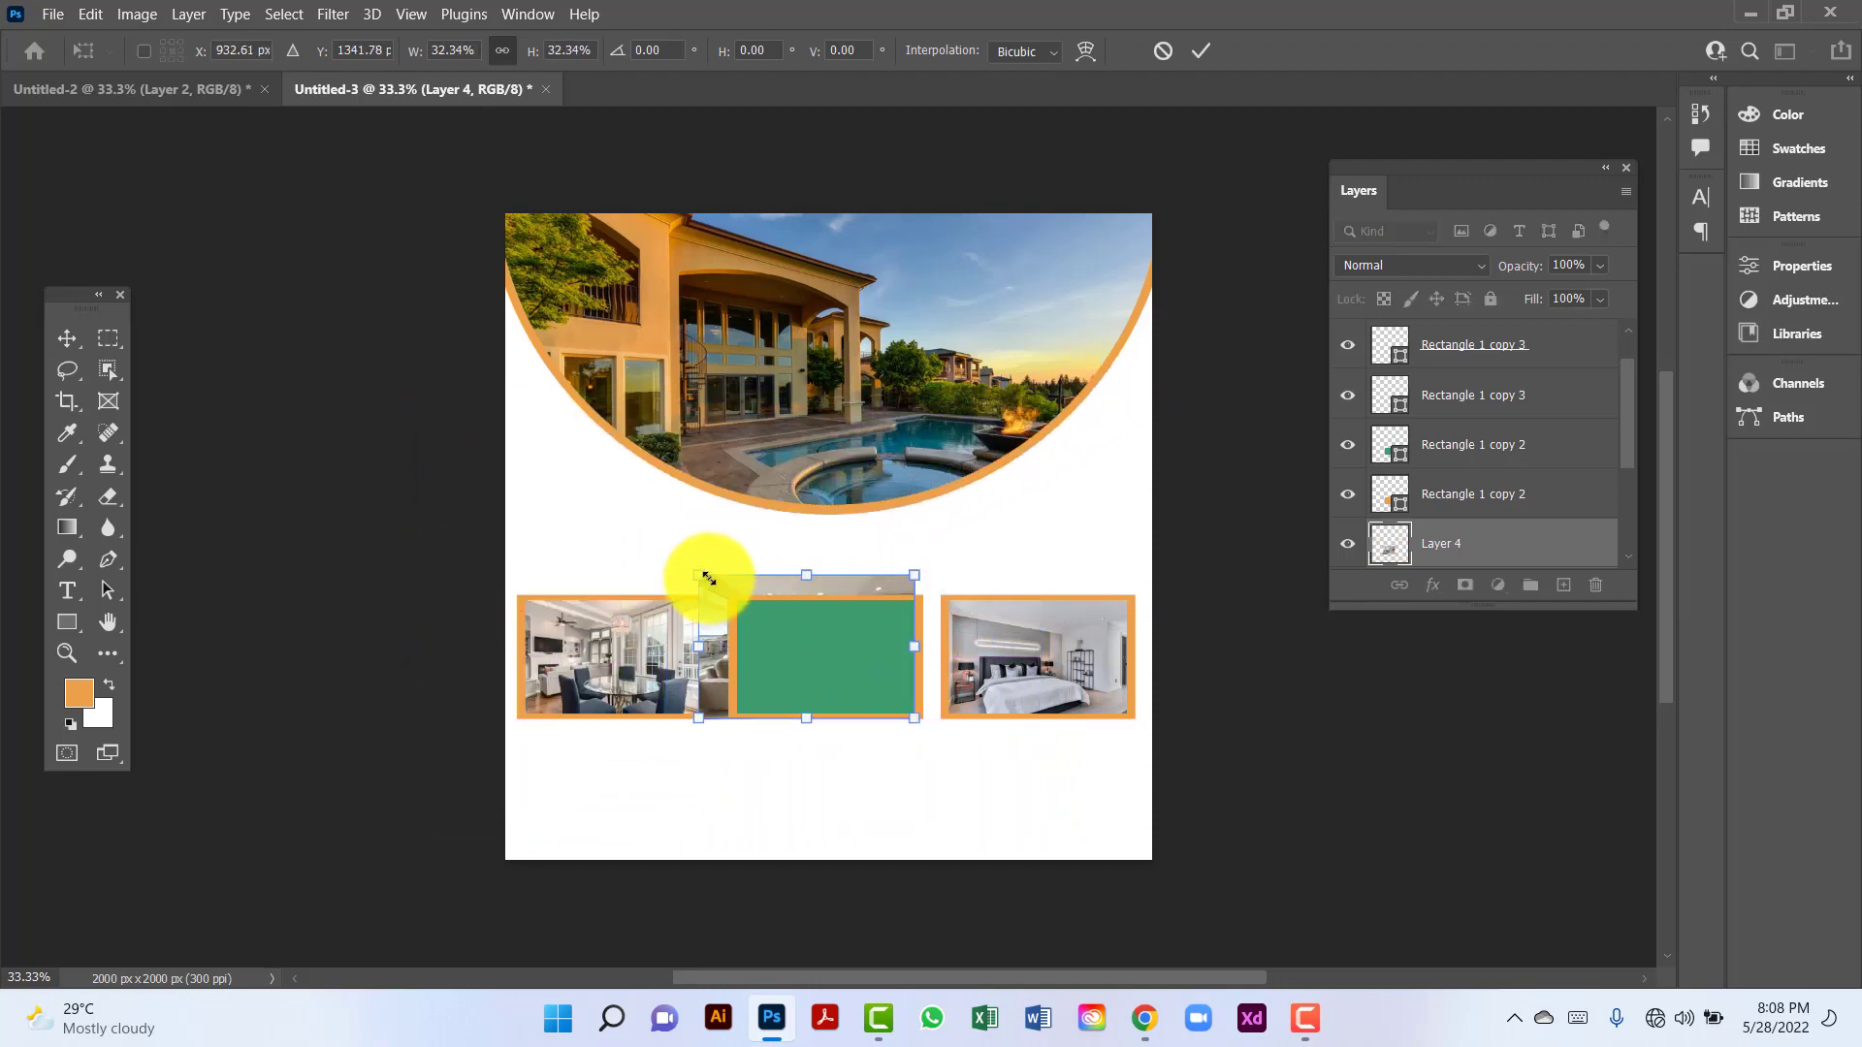
drag(699, 575, 764, 594)
key(Return)
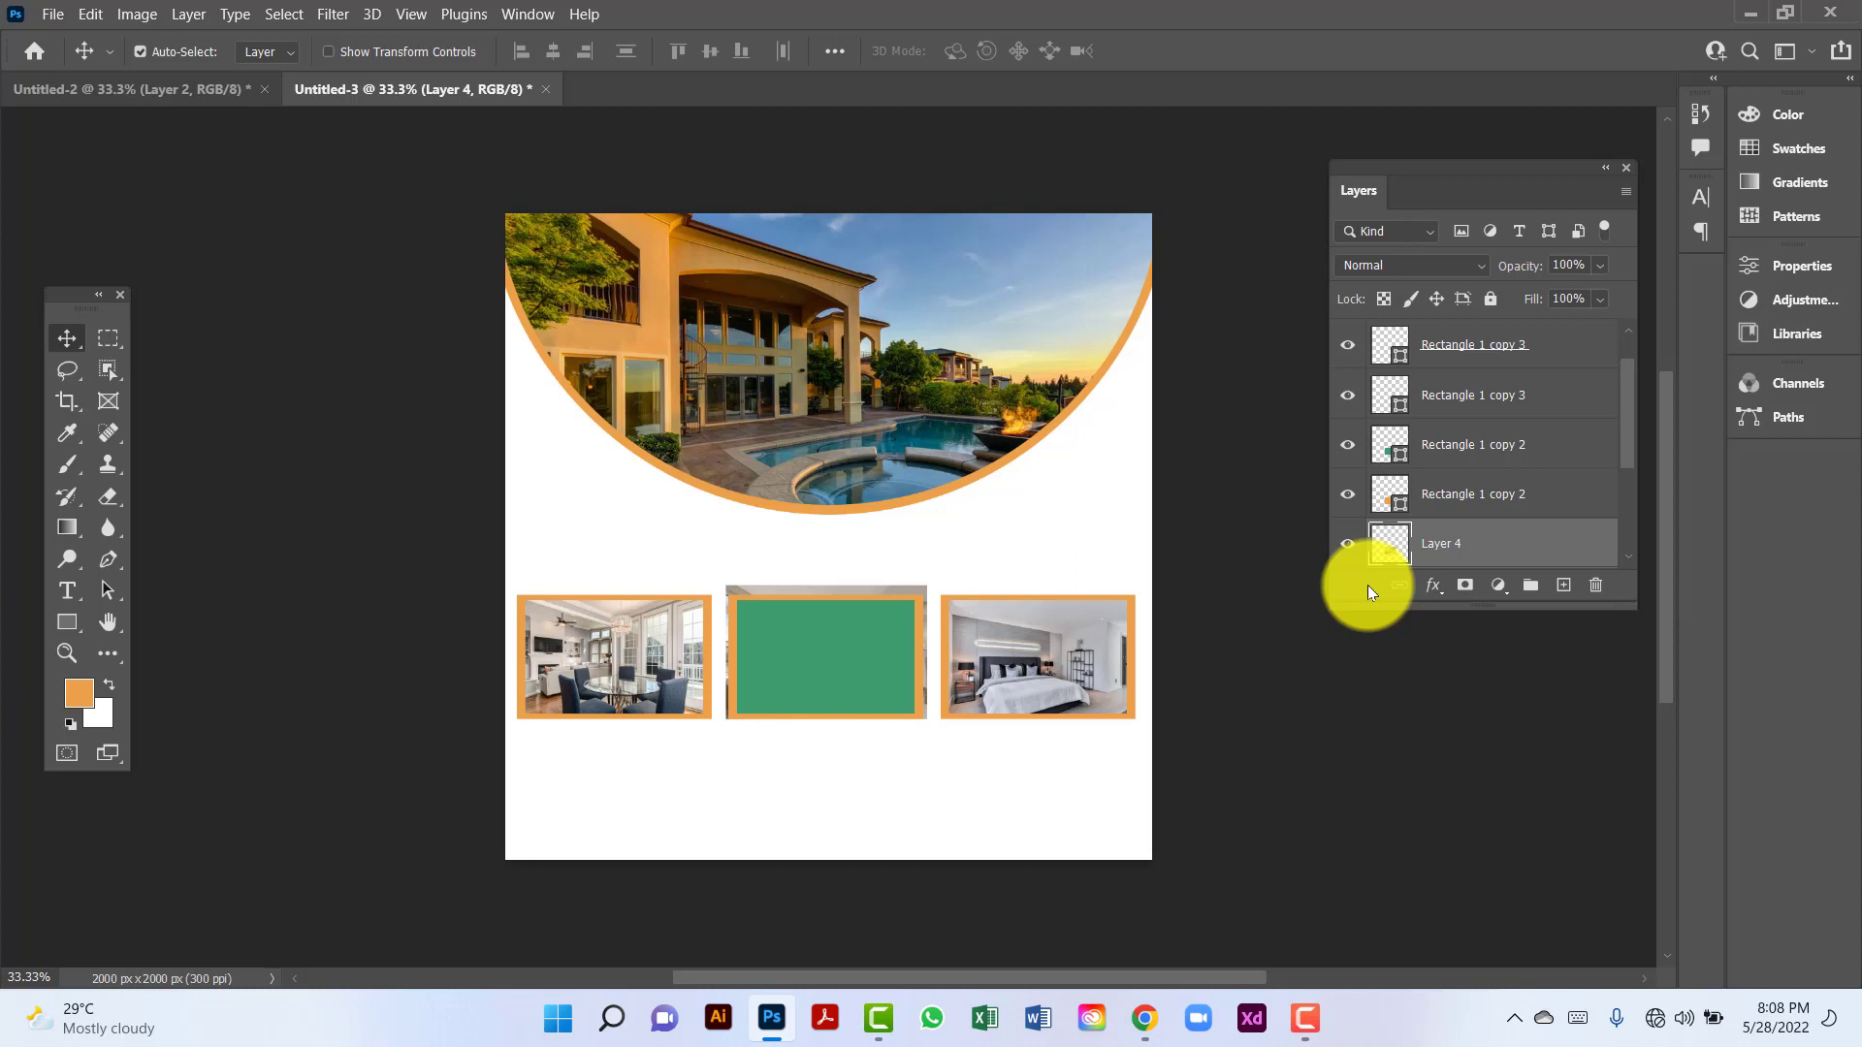
- Layer the living-room photo just above the middle frame and clip it inside
key(ctrl+bracketright)
key(ctrl+bracketright)
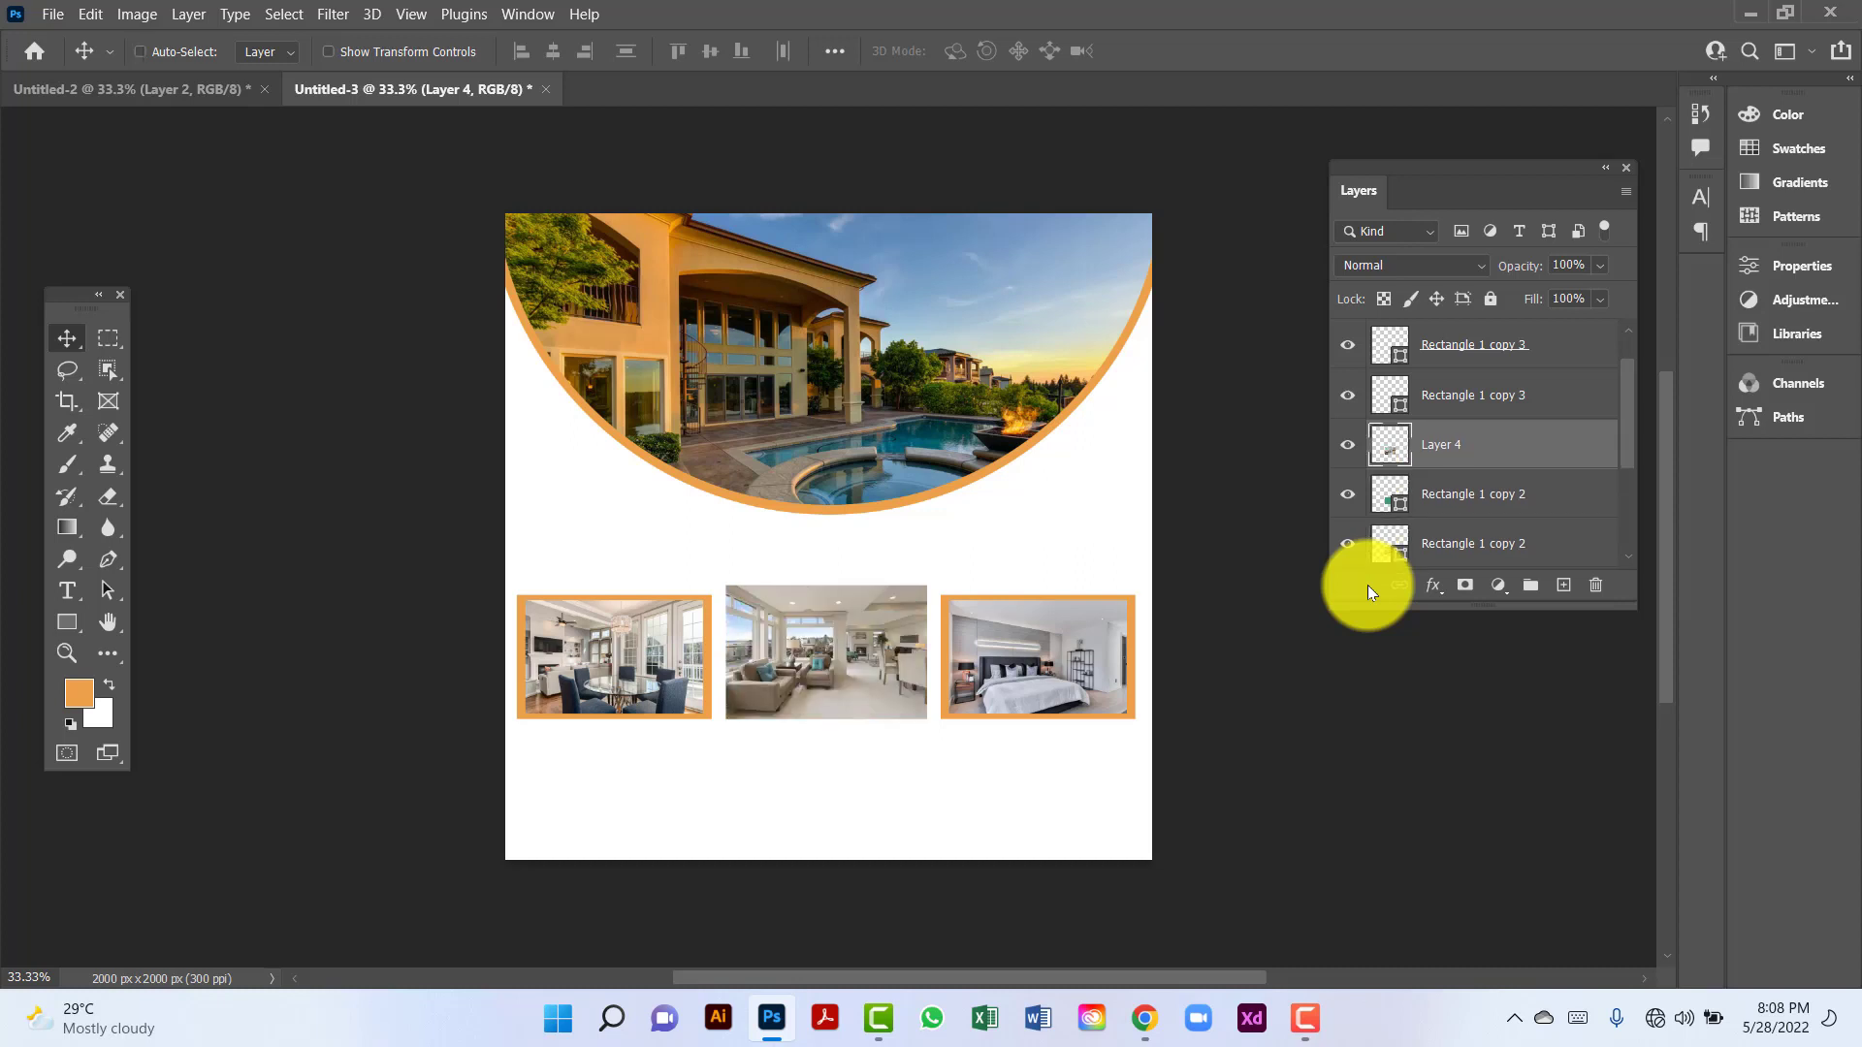
key(ctrl+bracketleft)
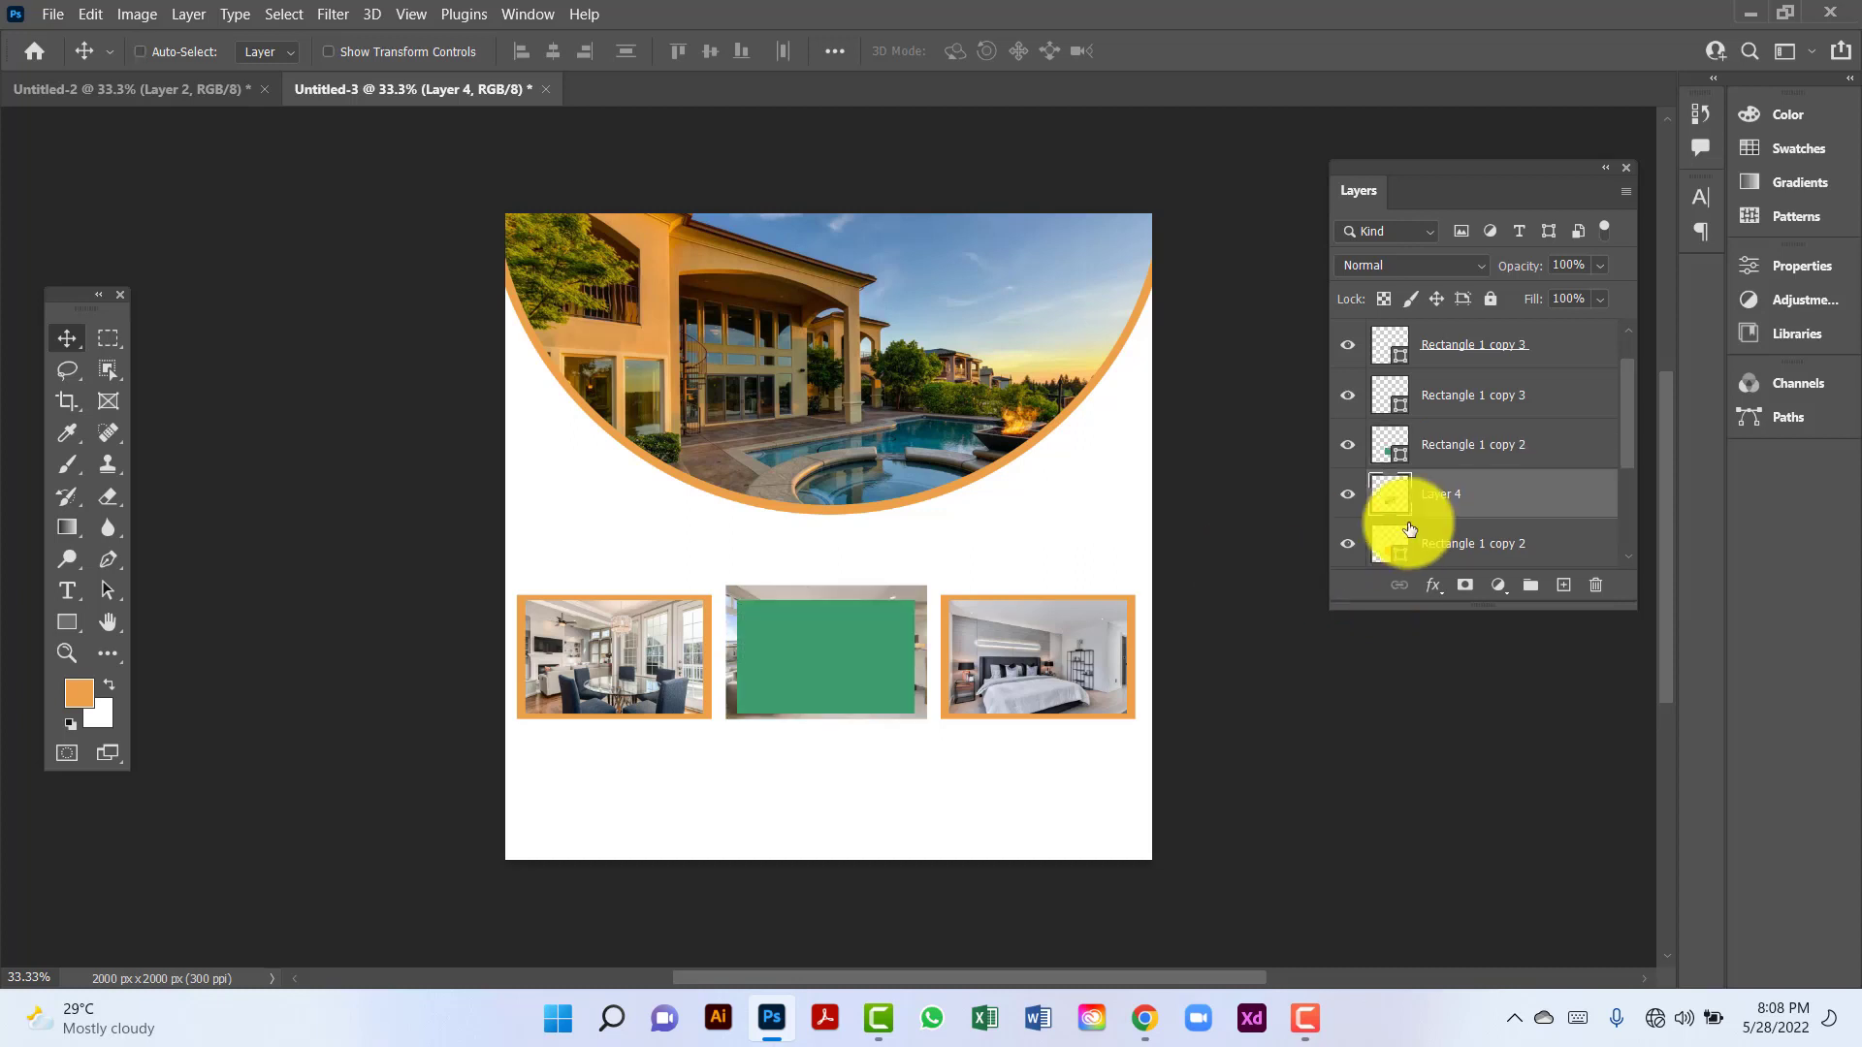
key(ctrl+bracketright)
drag(866, 660, 866, 666)
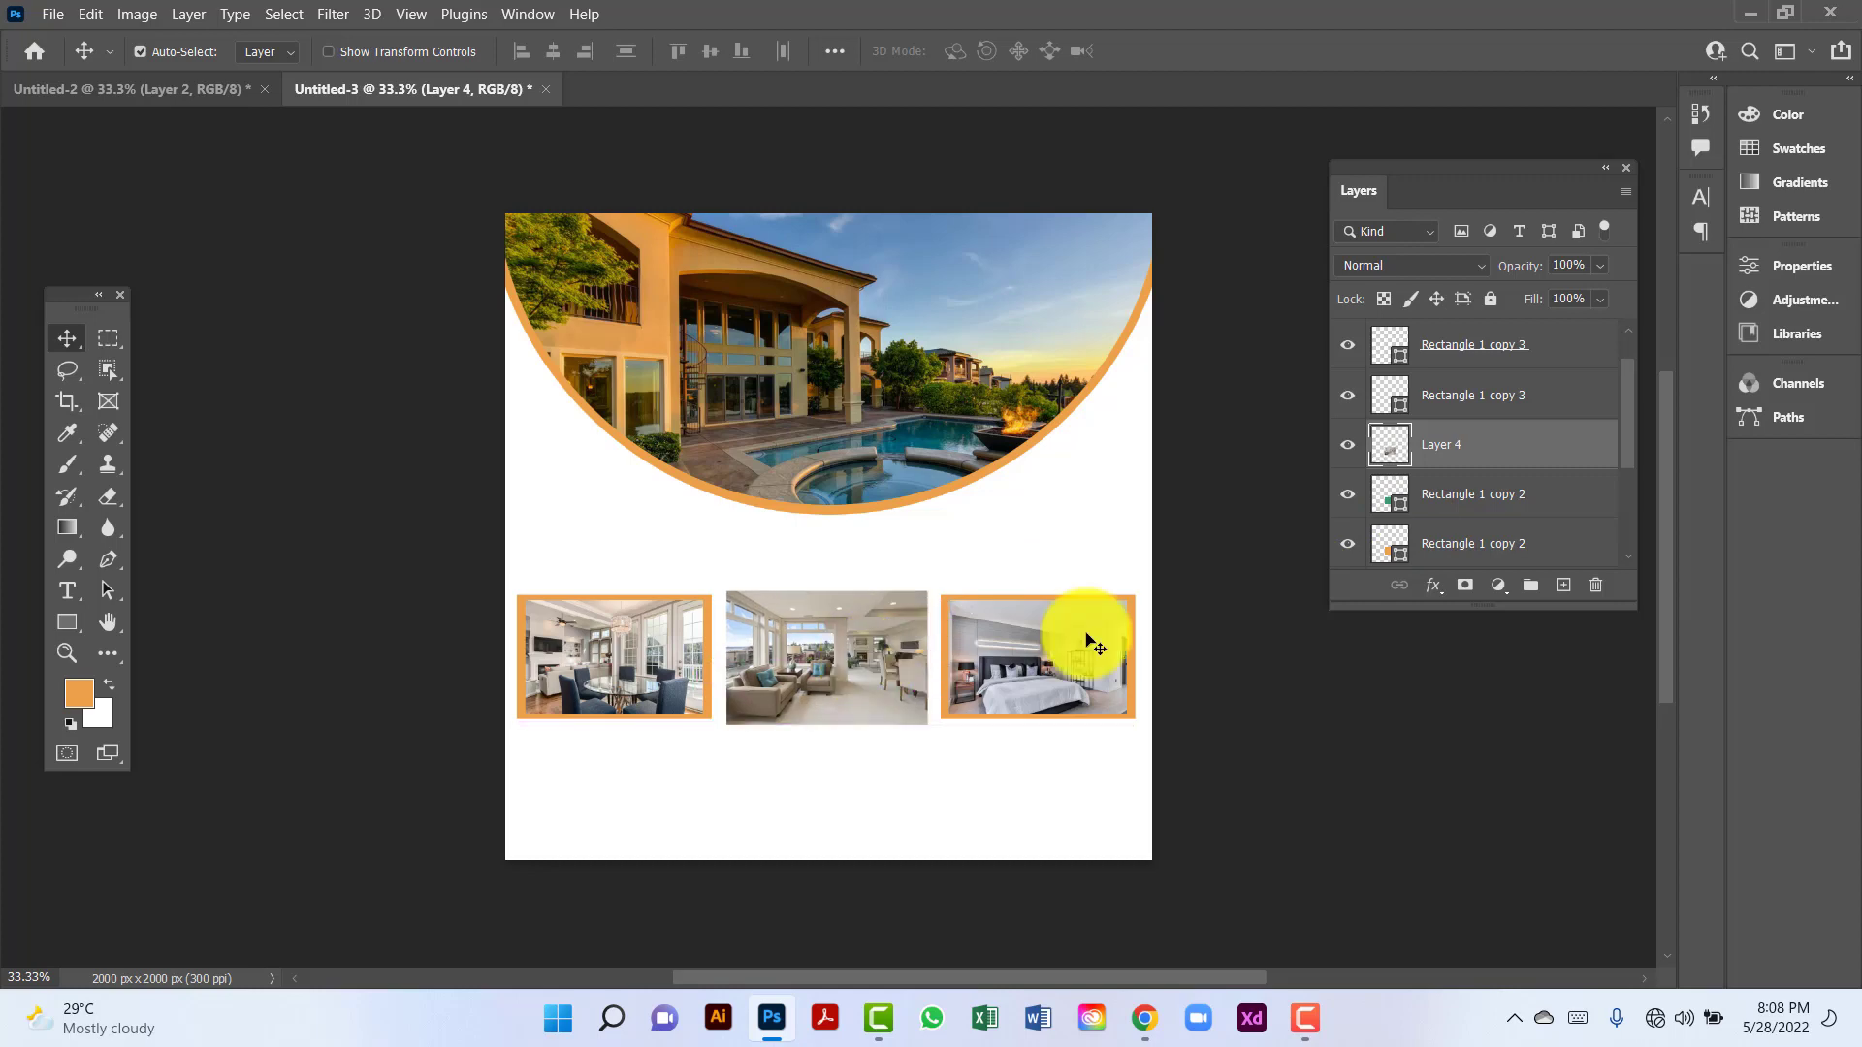
right_click(1574, 443)
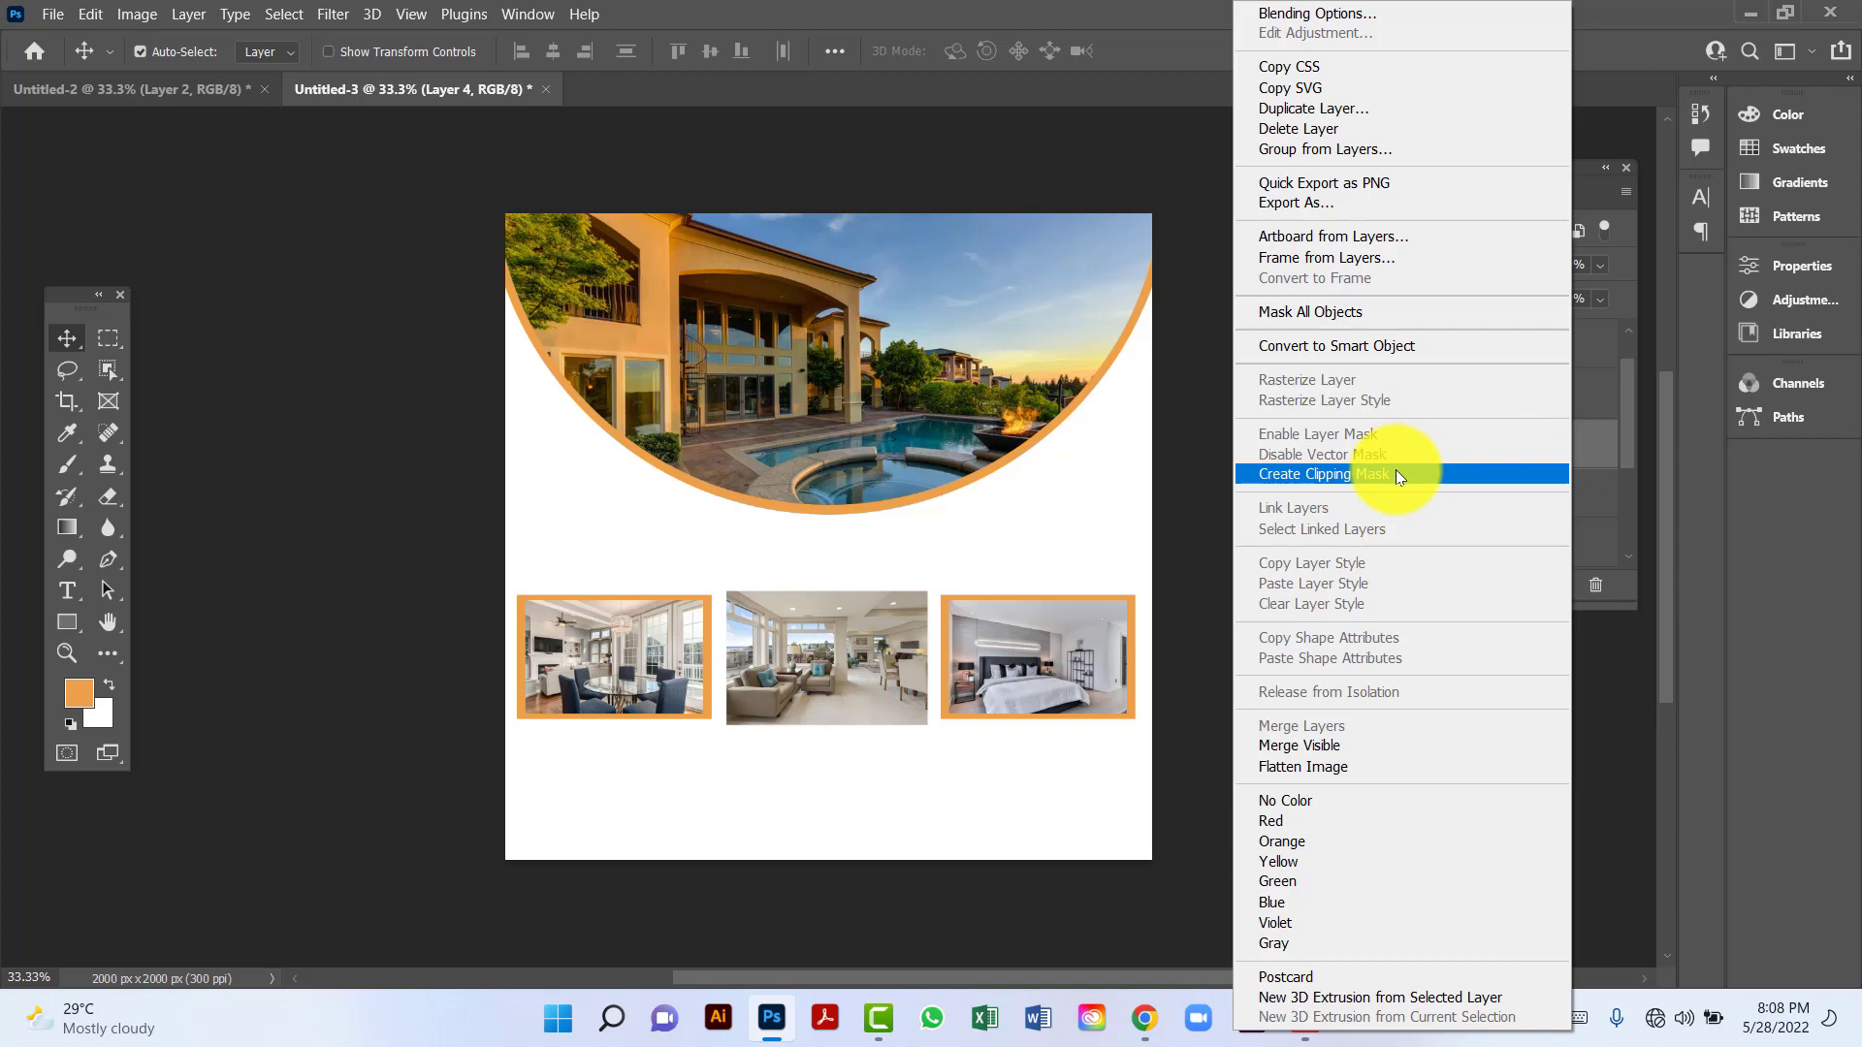
click(1395, 473)
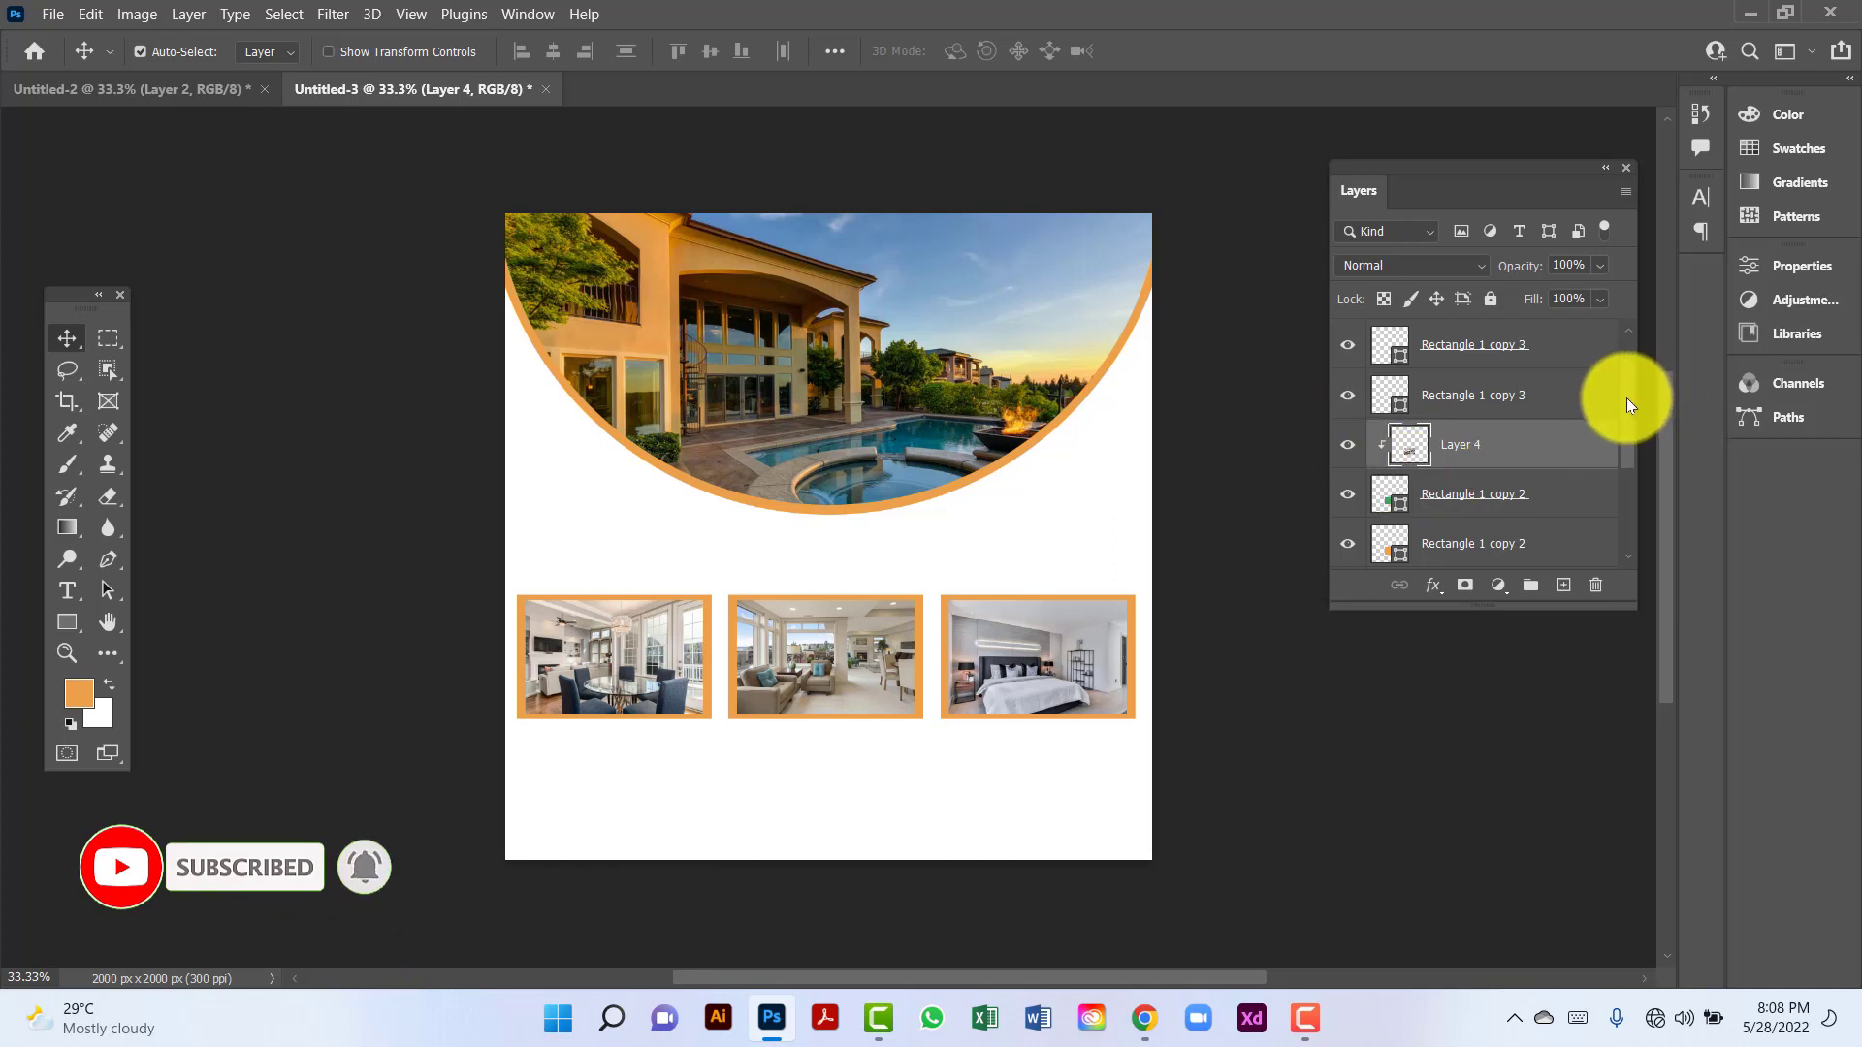
- Select the frame and photo layers from Rectangle 1 up and group them as Images
scroll(1626, 397, down, 4)
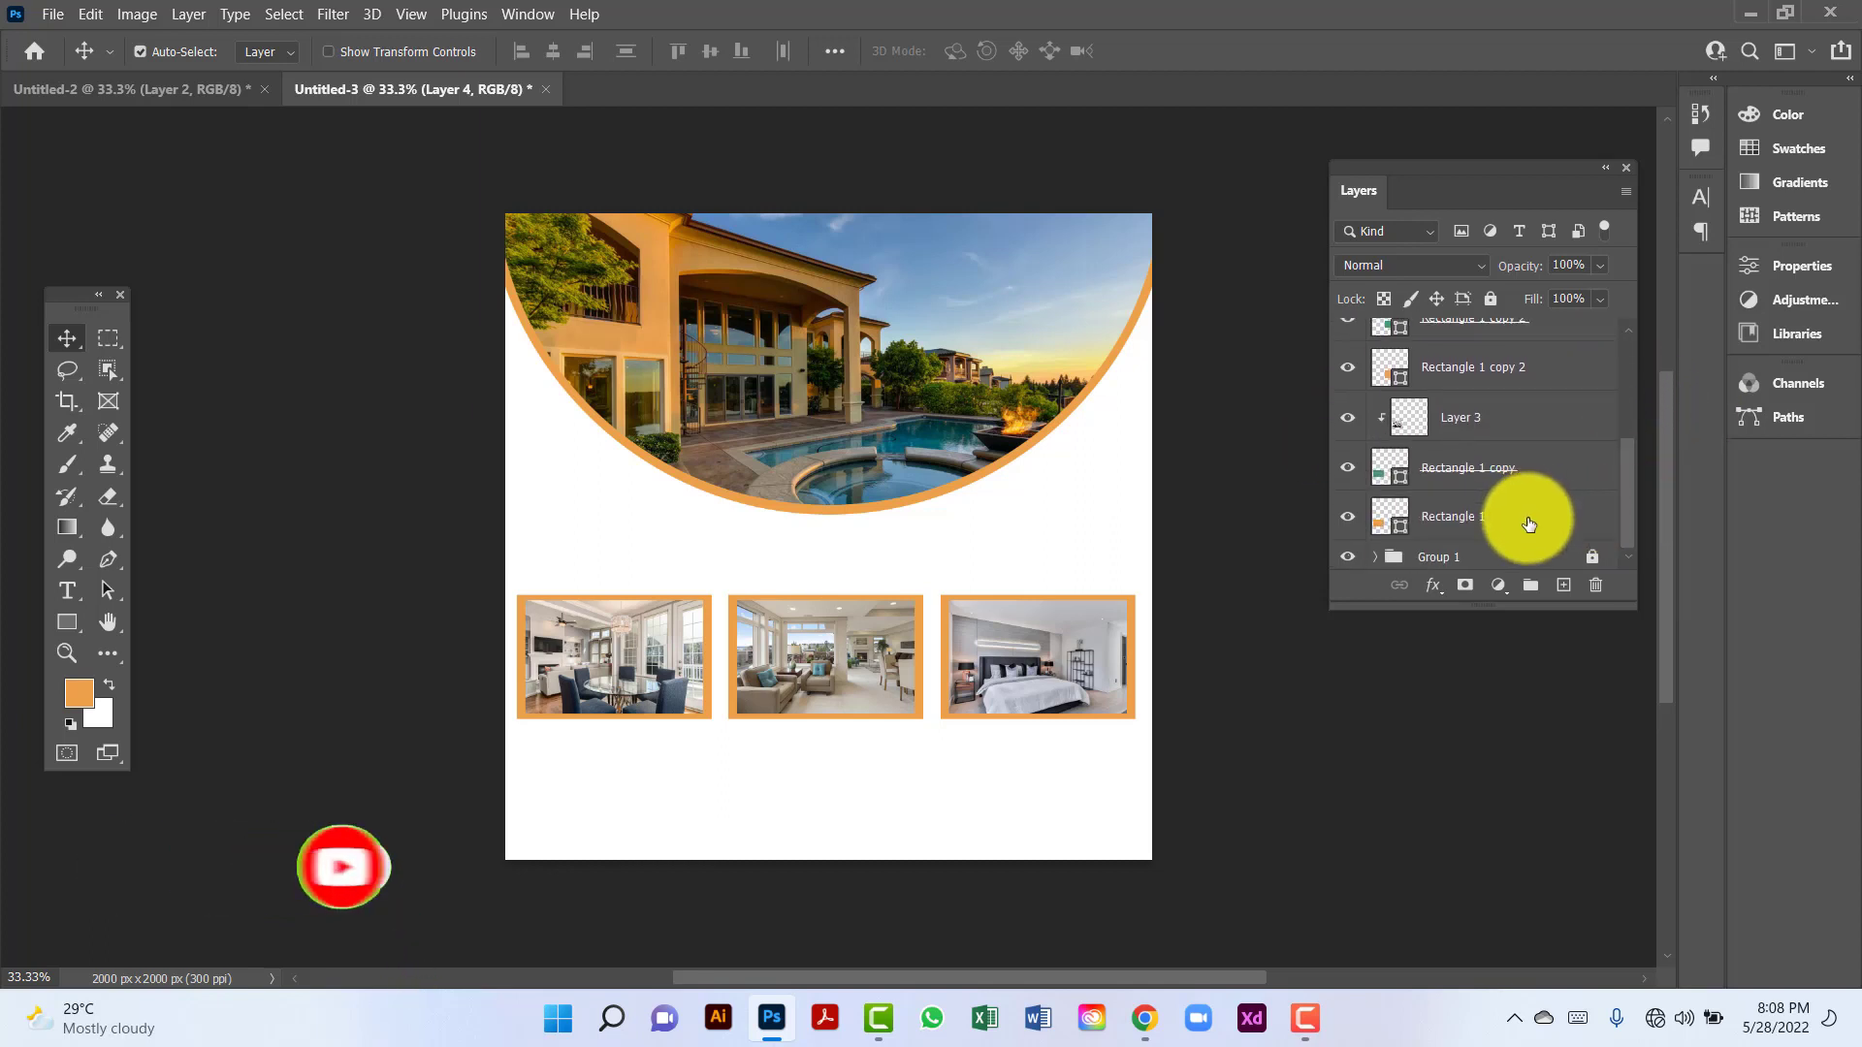
click(1527, 512)
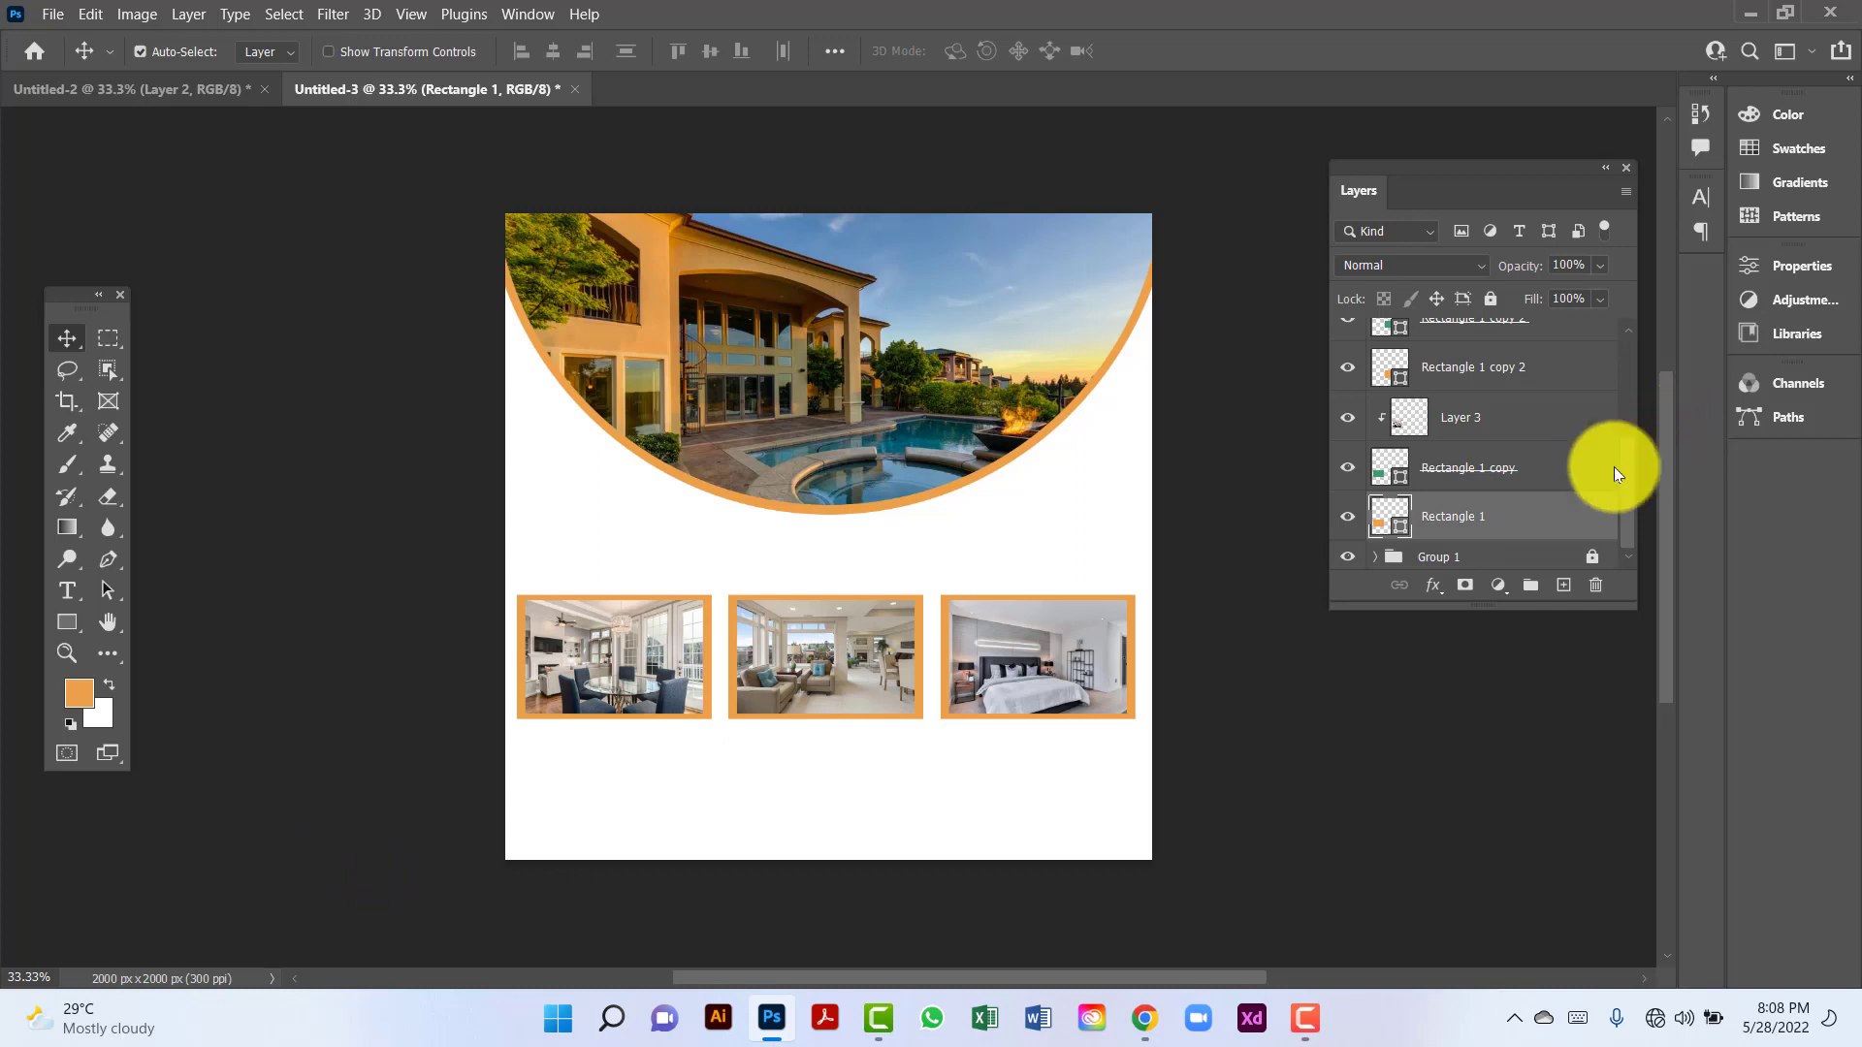
scroll(1613, 407, up, 5)
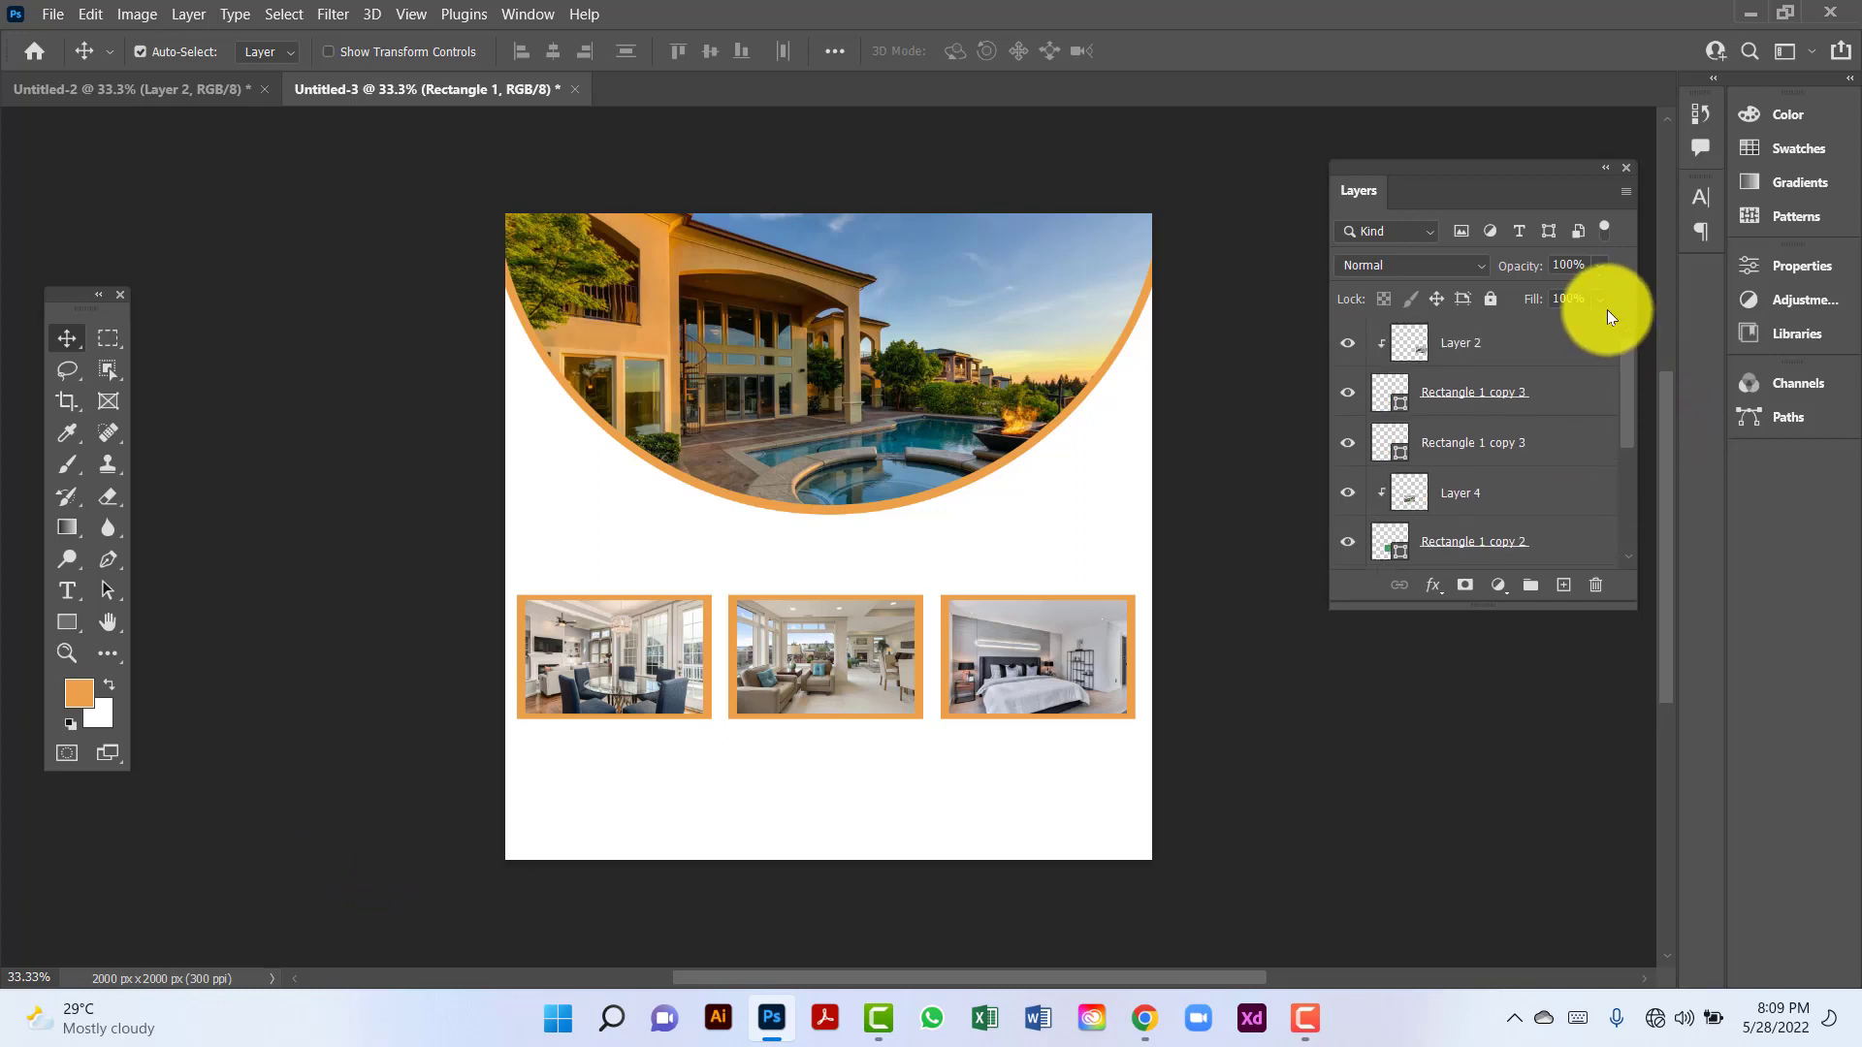
key(ctrl+alt+a)
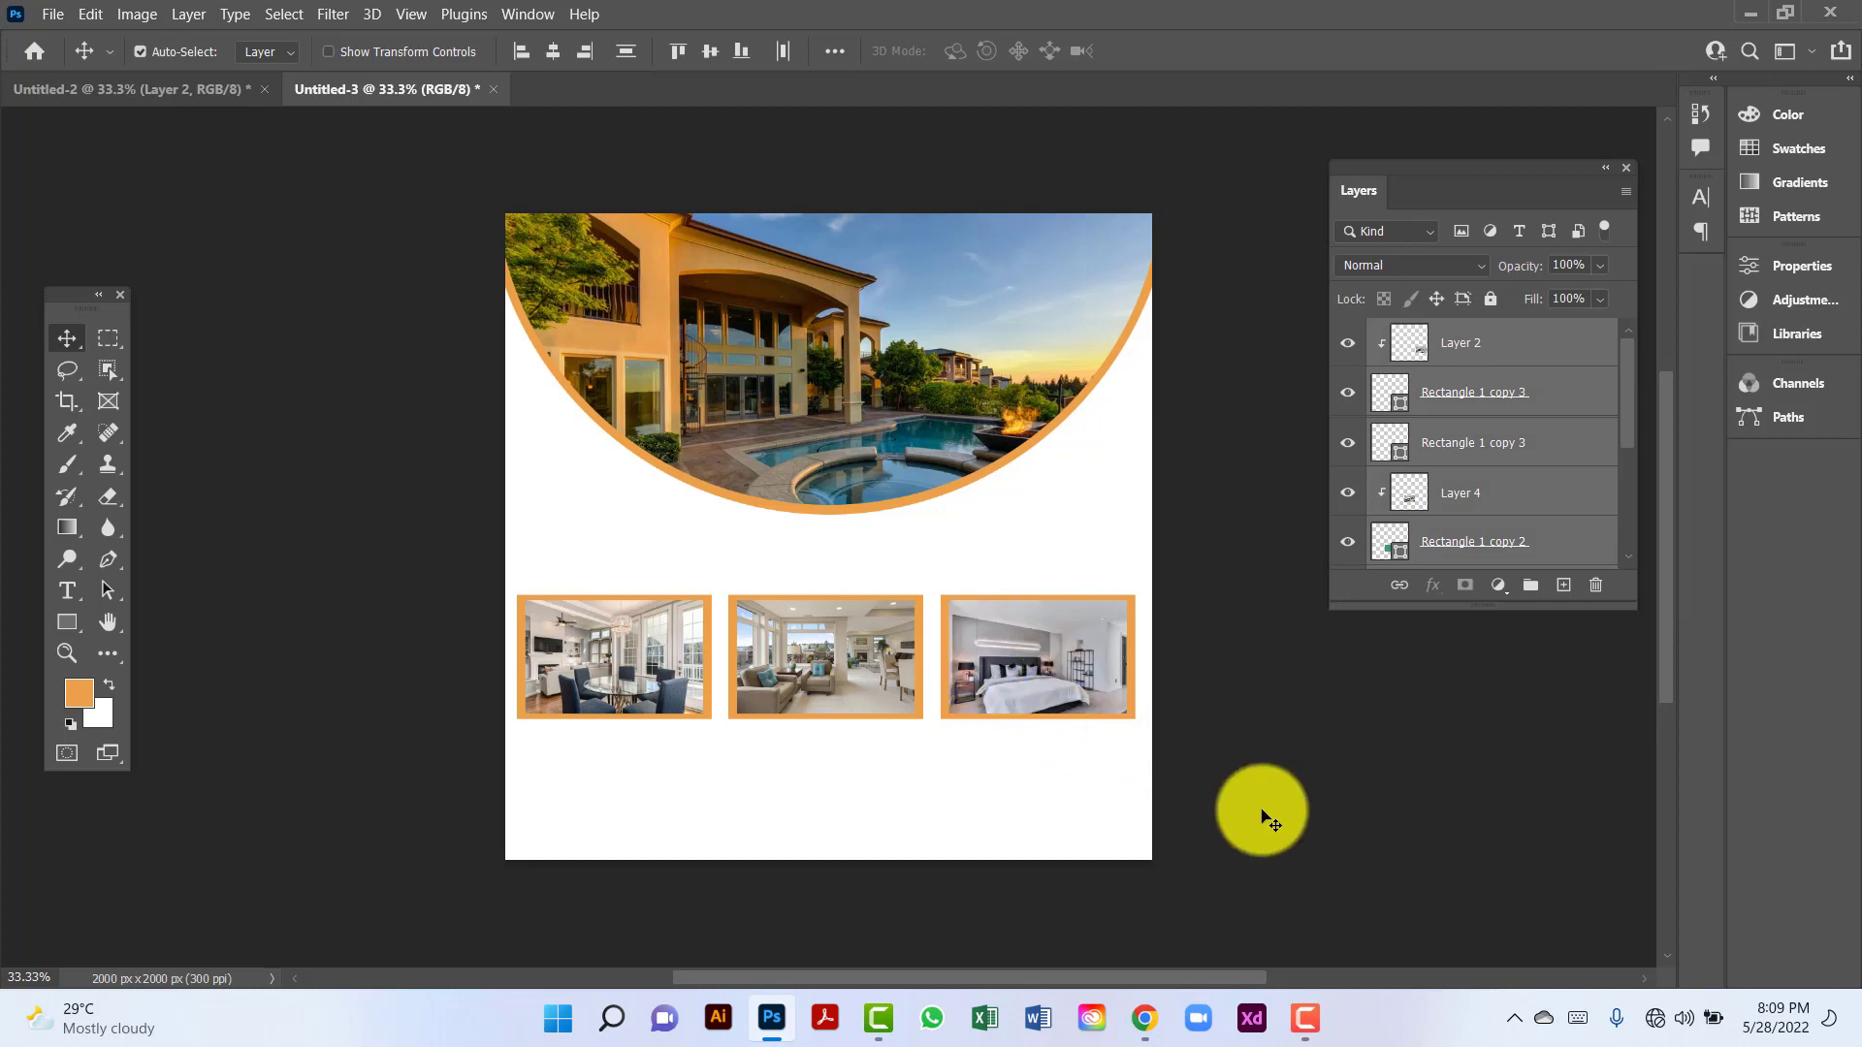
key(ctrl+g)
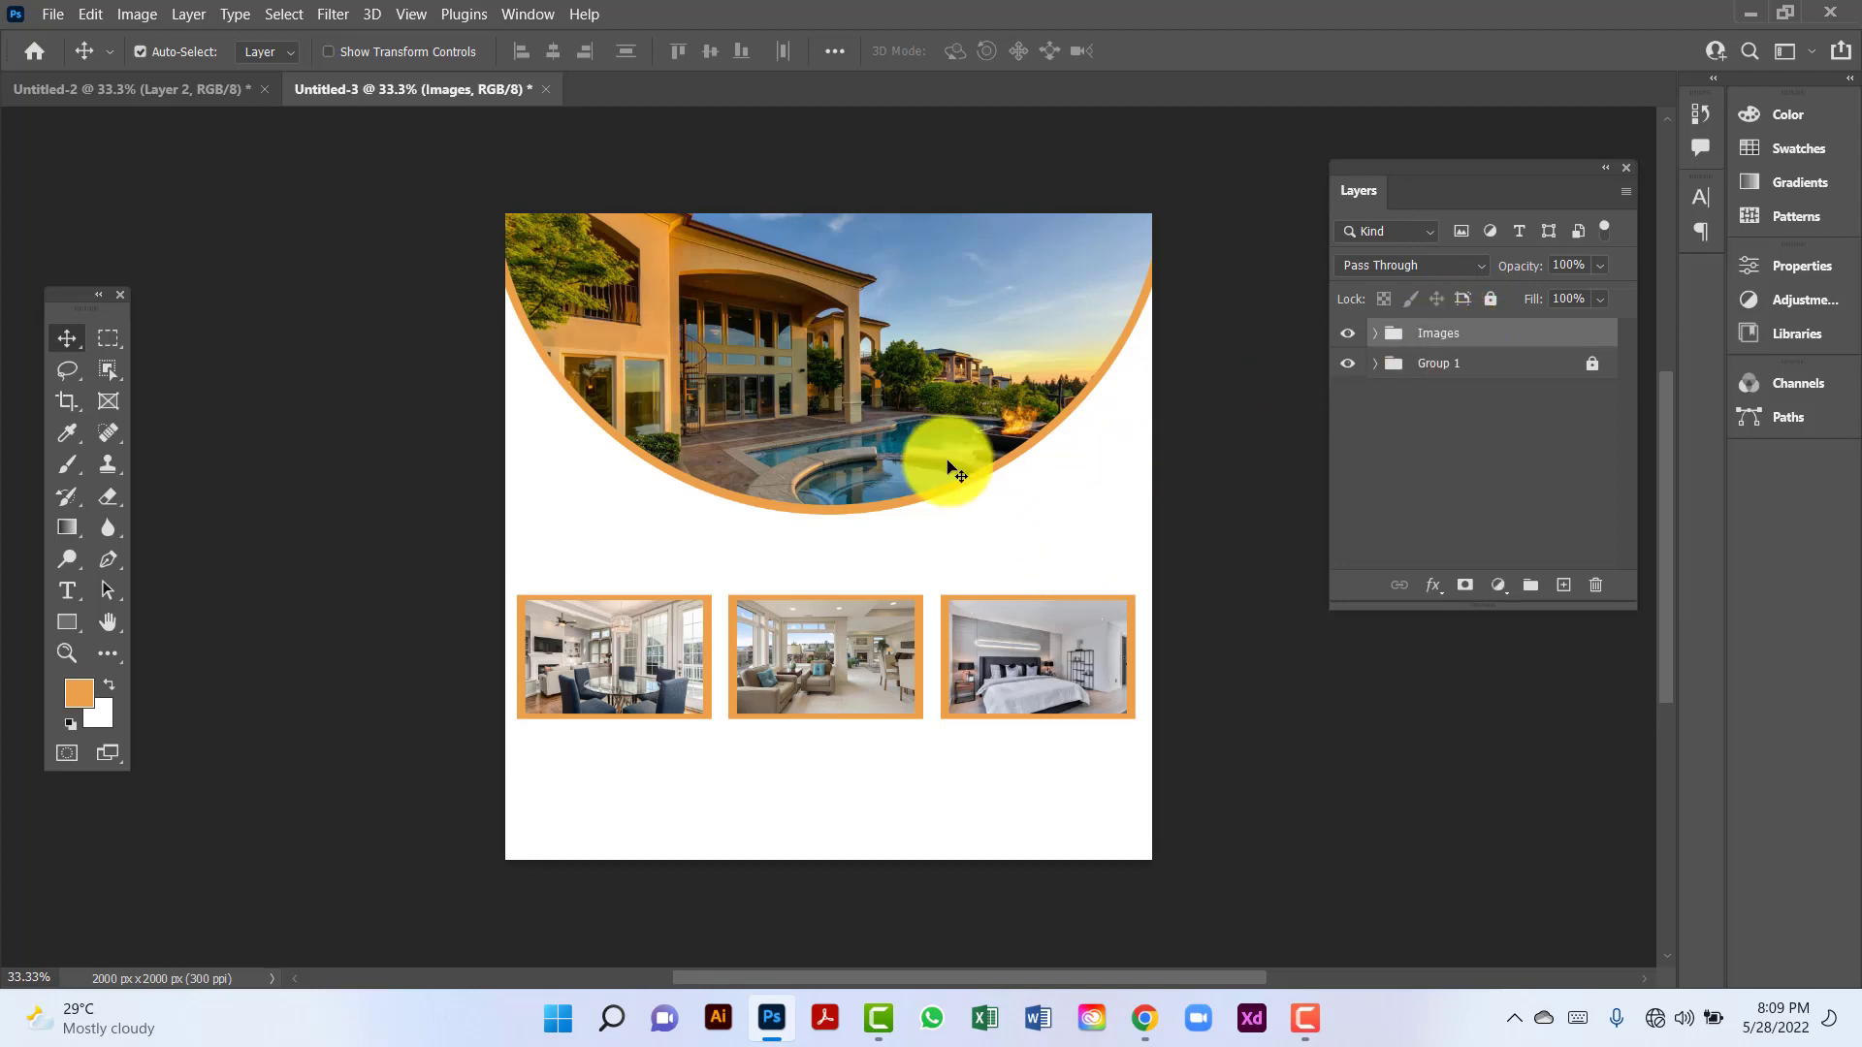
- Draw a wide ellipse across the page bottom with the Ellipse Tool and nudge it into place
click(67, 620)
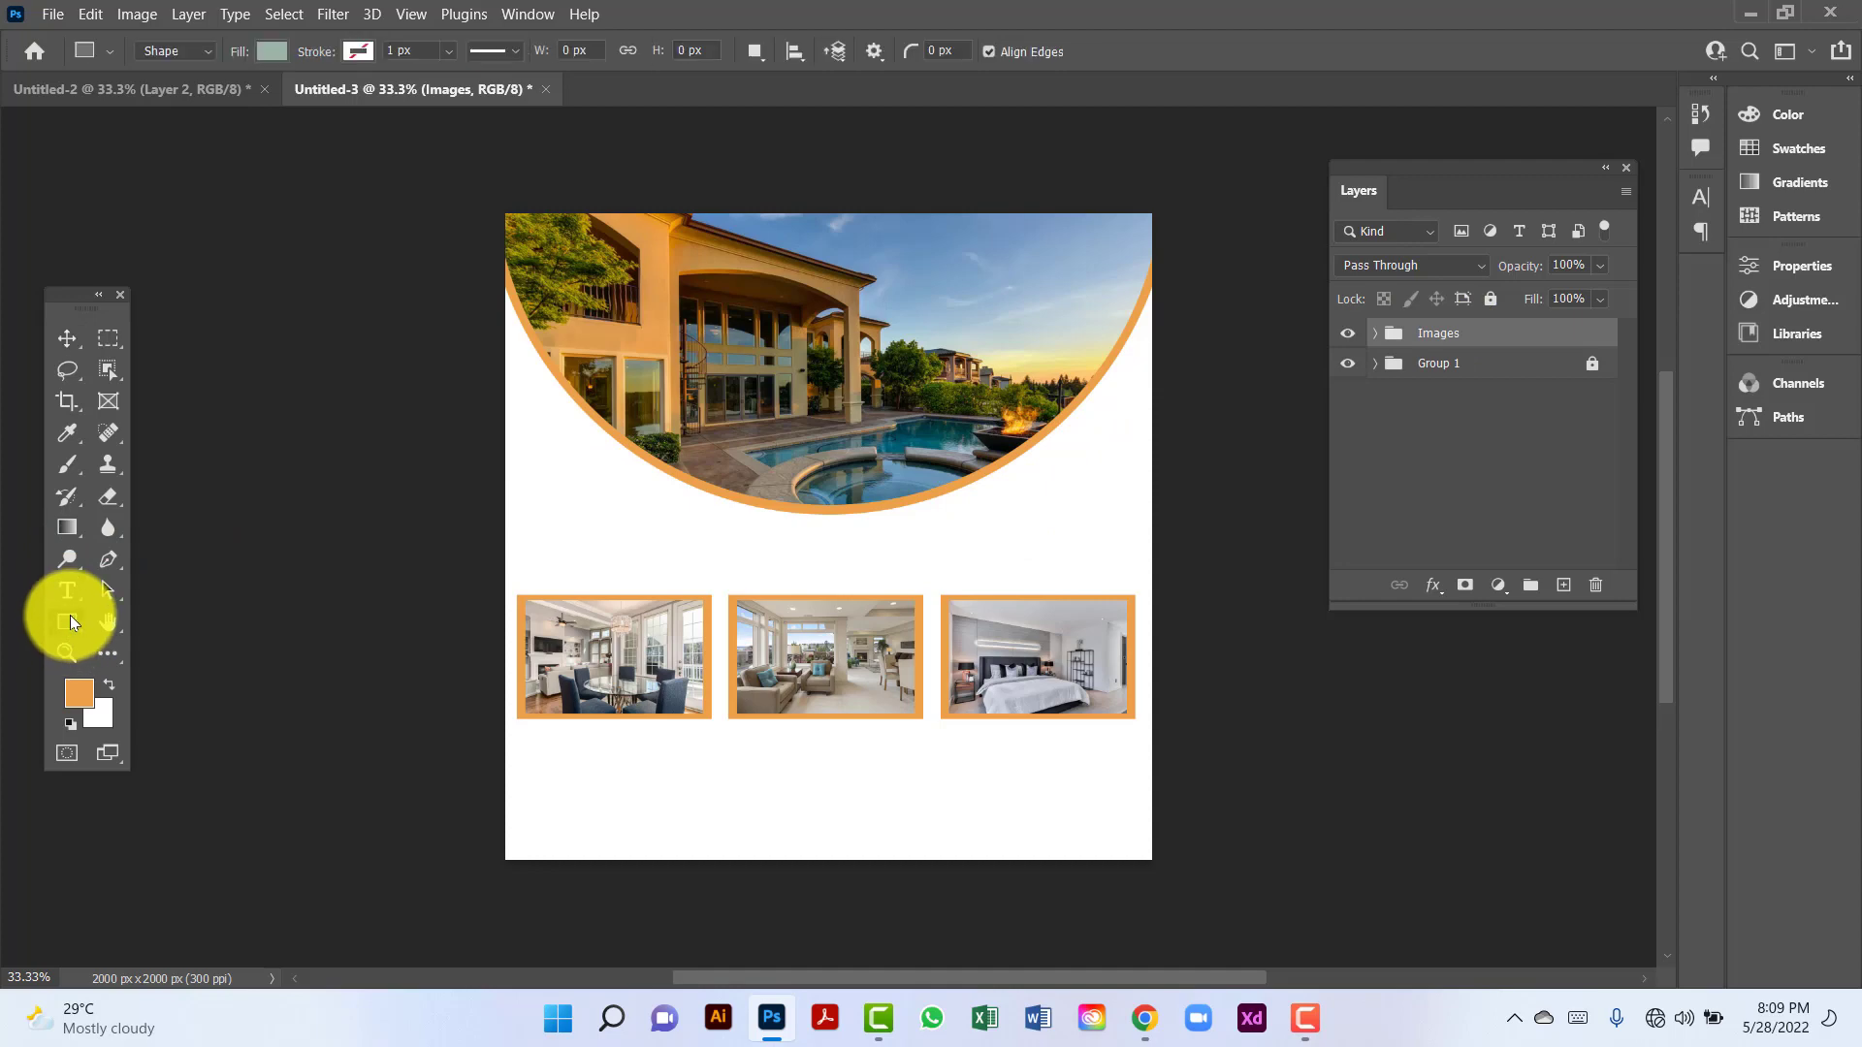
right_click(70, 615)
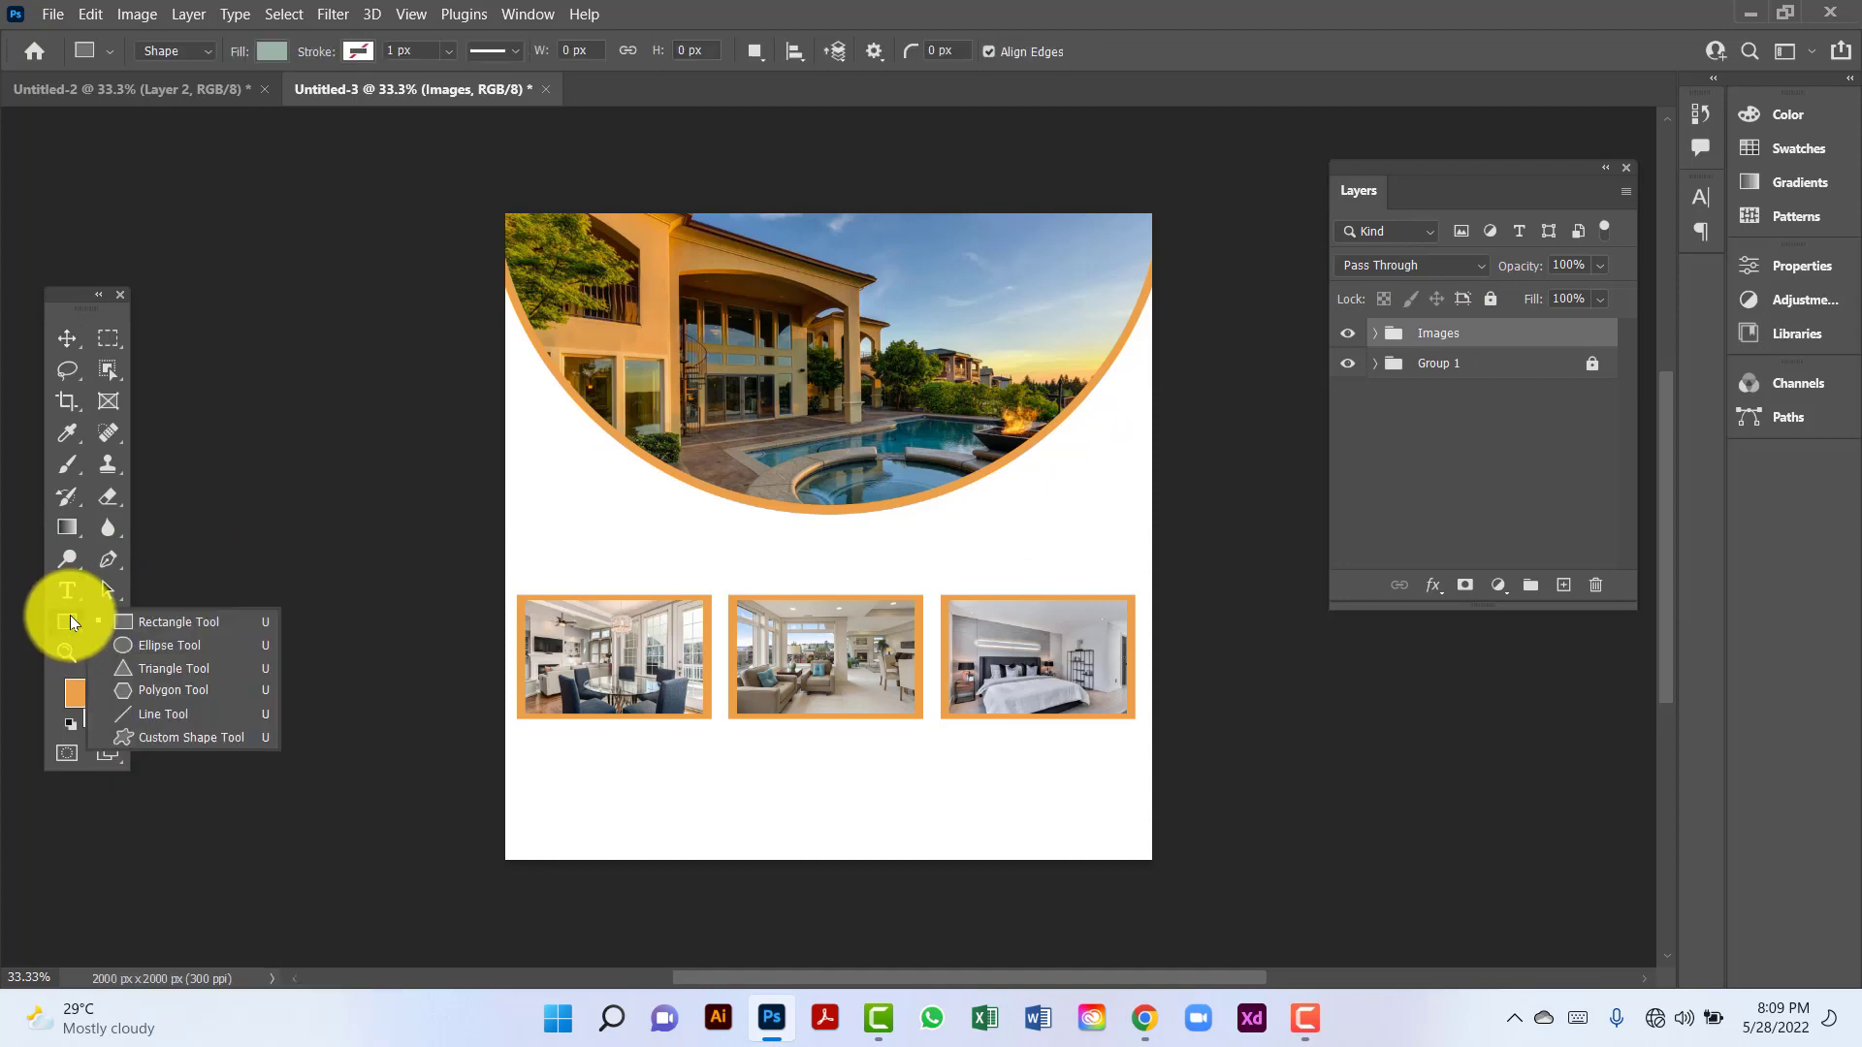
click(155, 645)
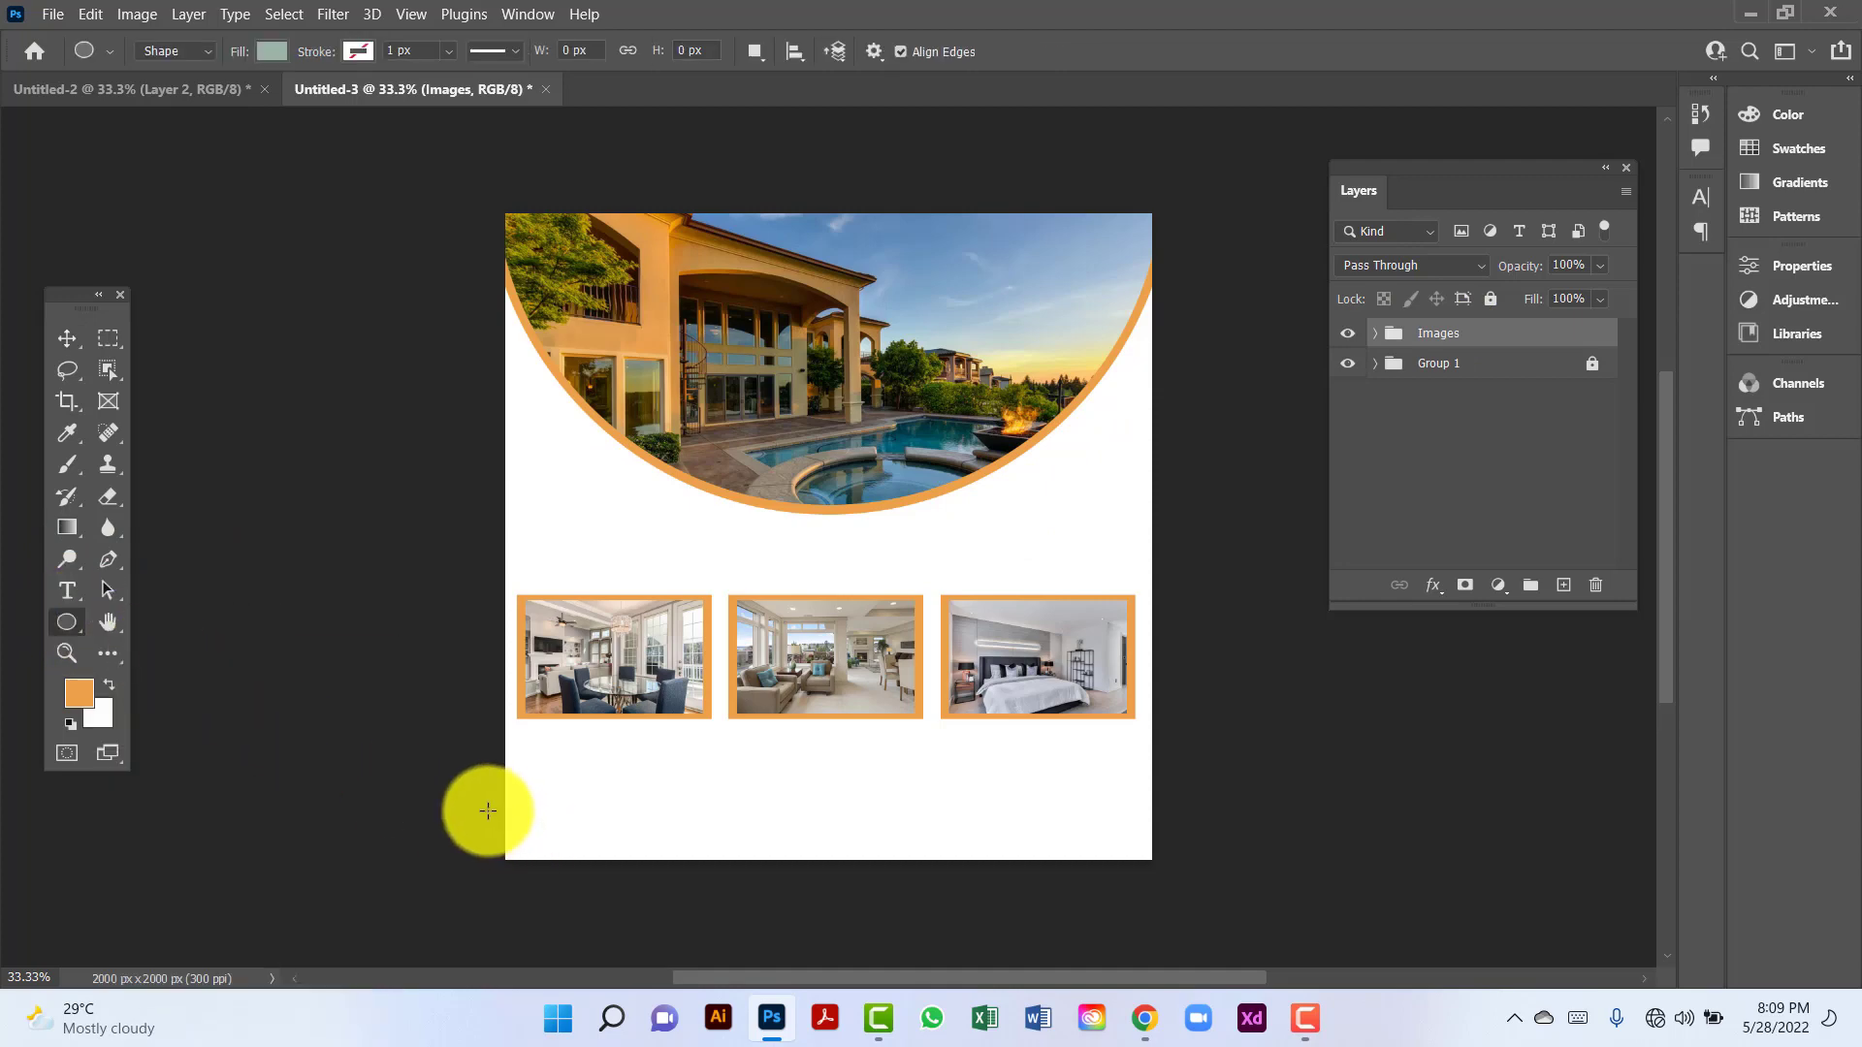
drag(482, 799, 1177, 950)
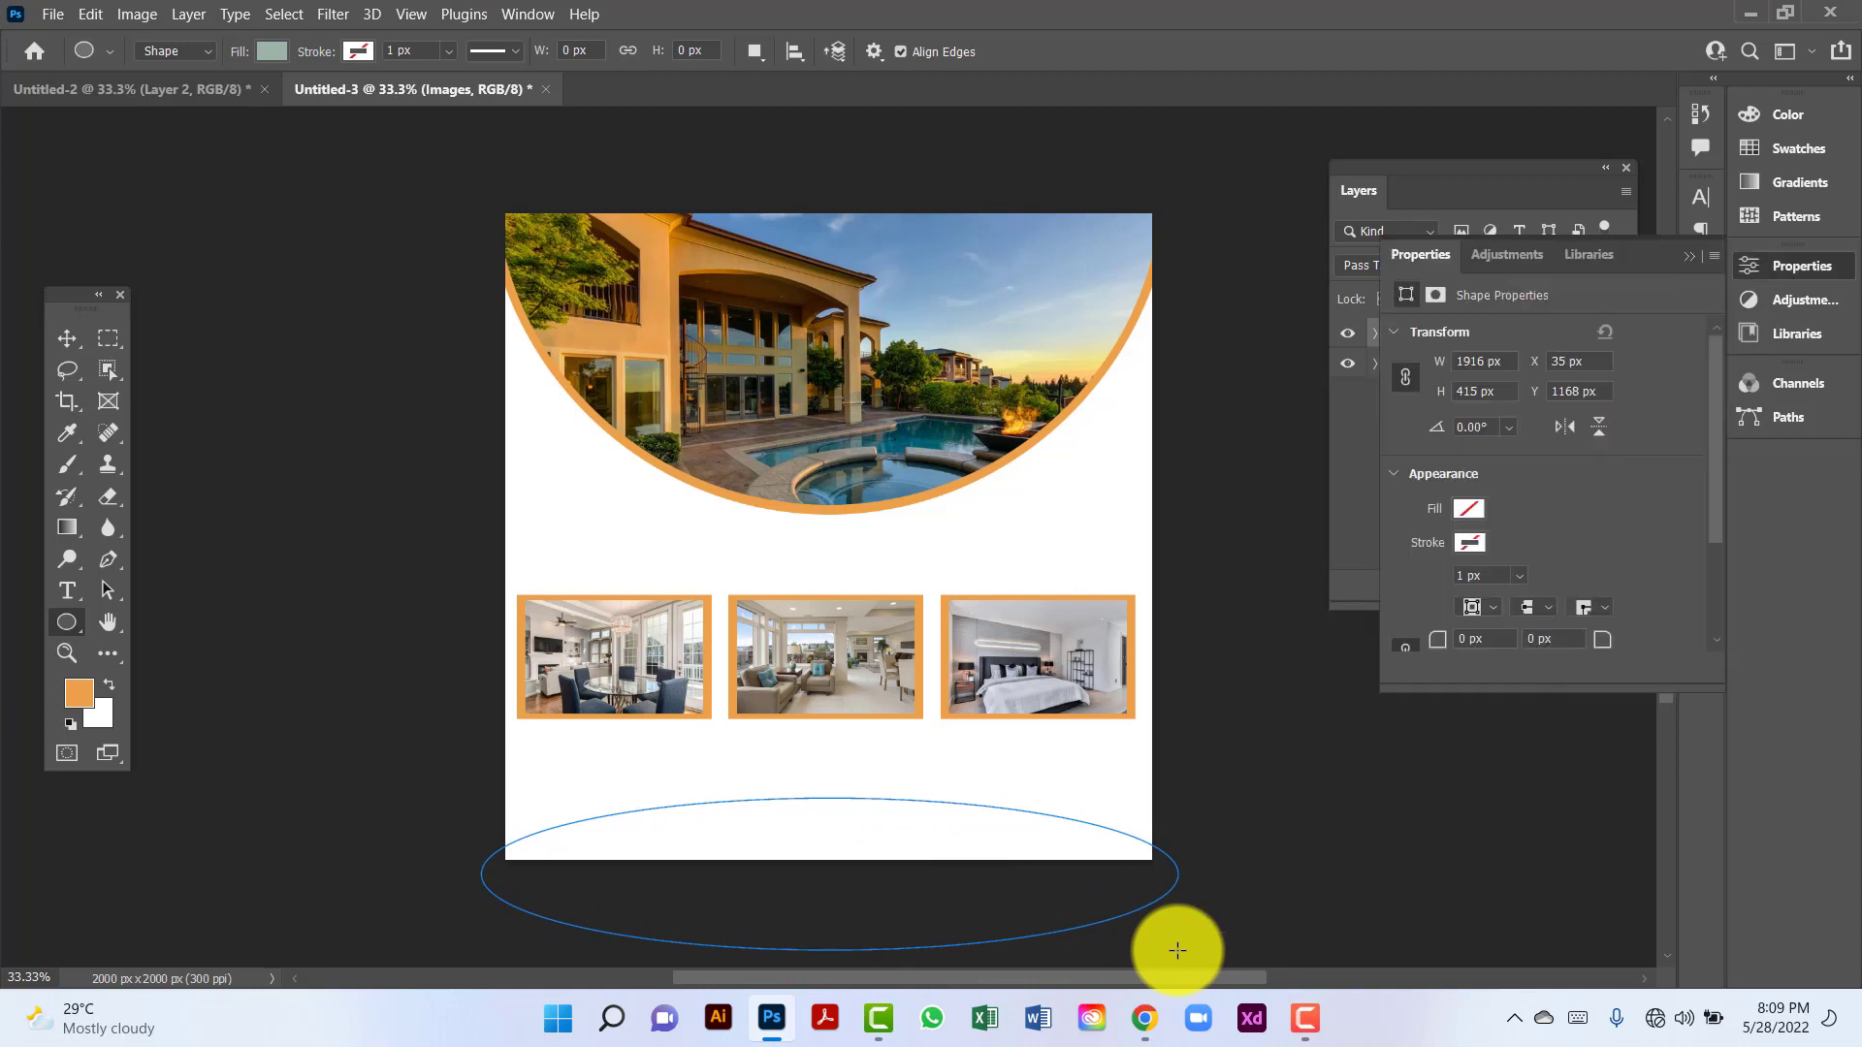
click(1691, 258)
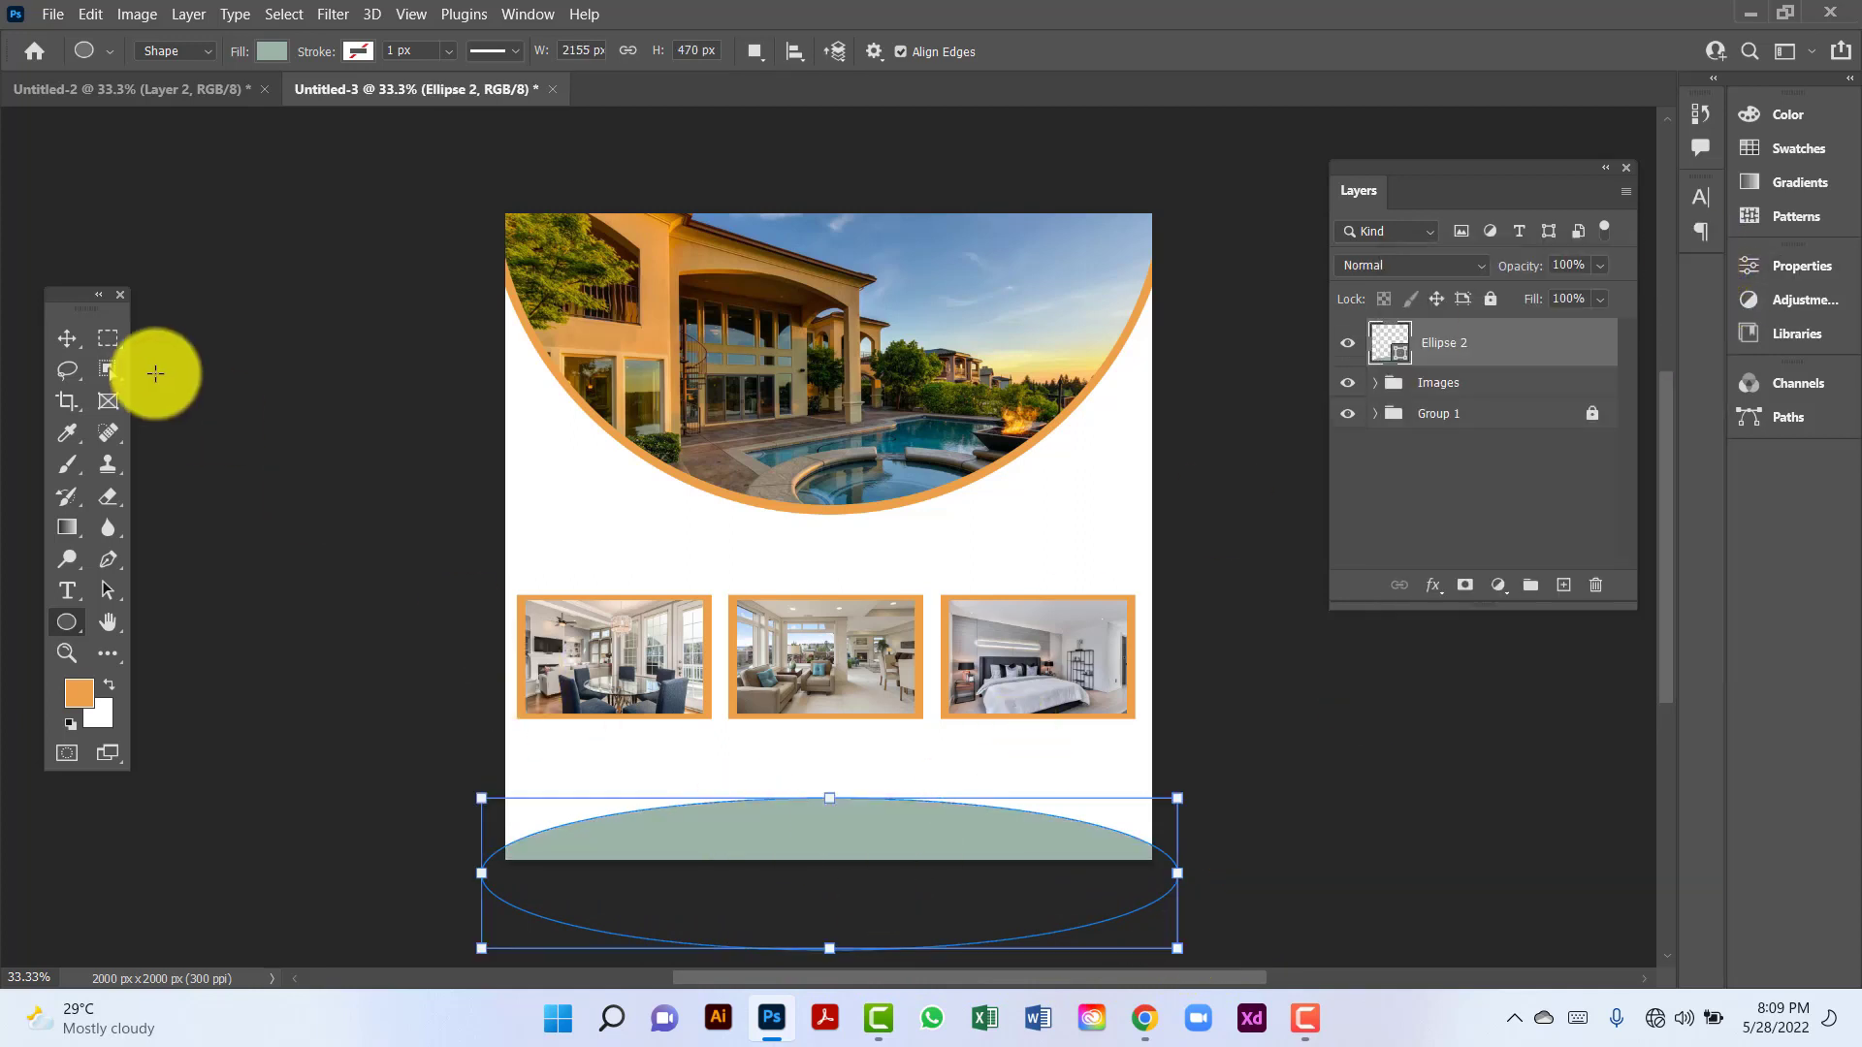
click(67, 338)
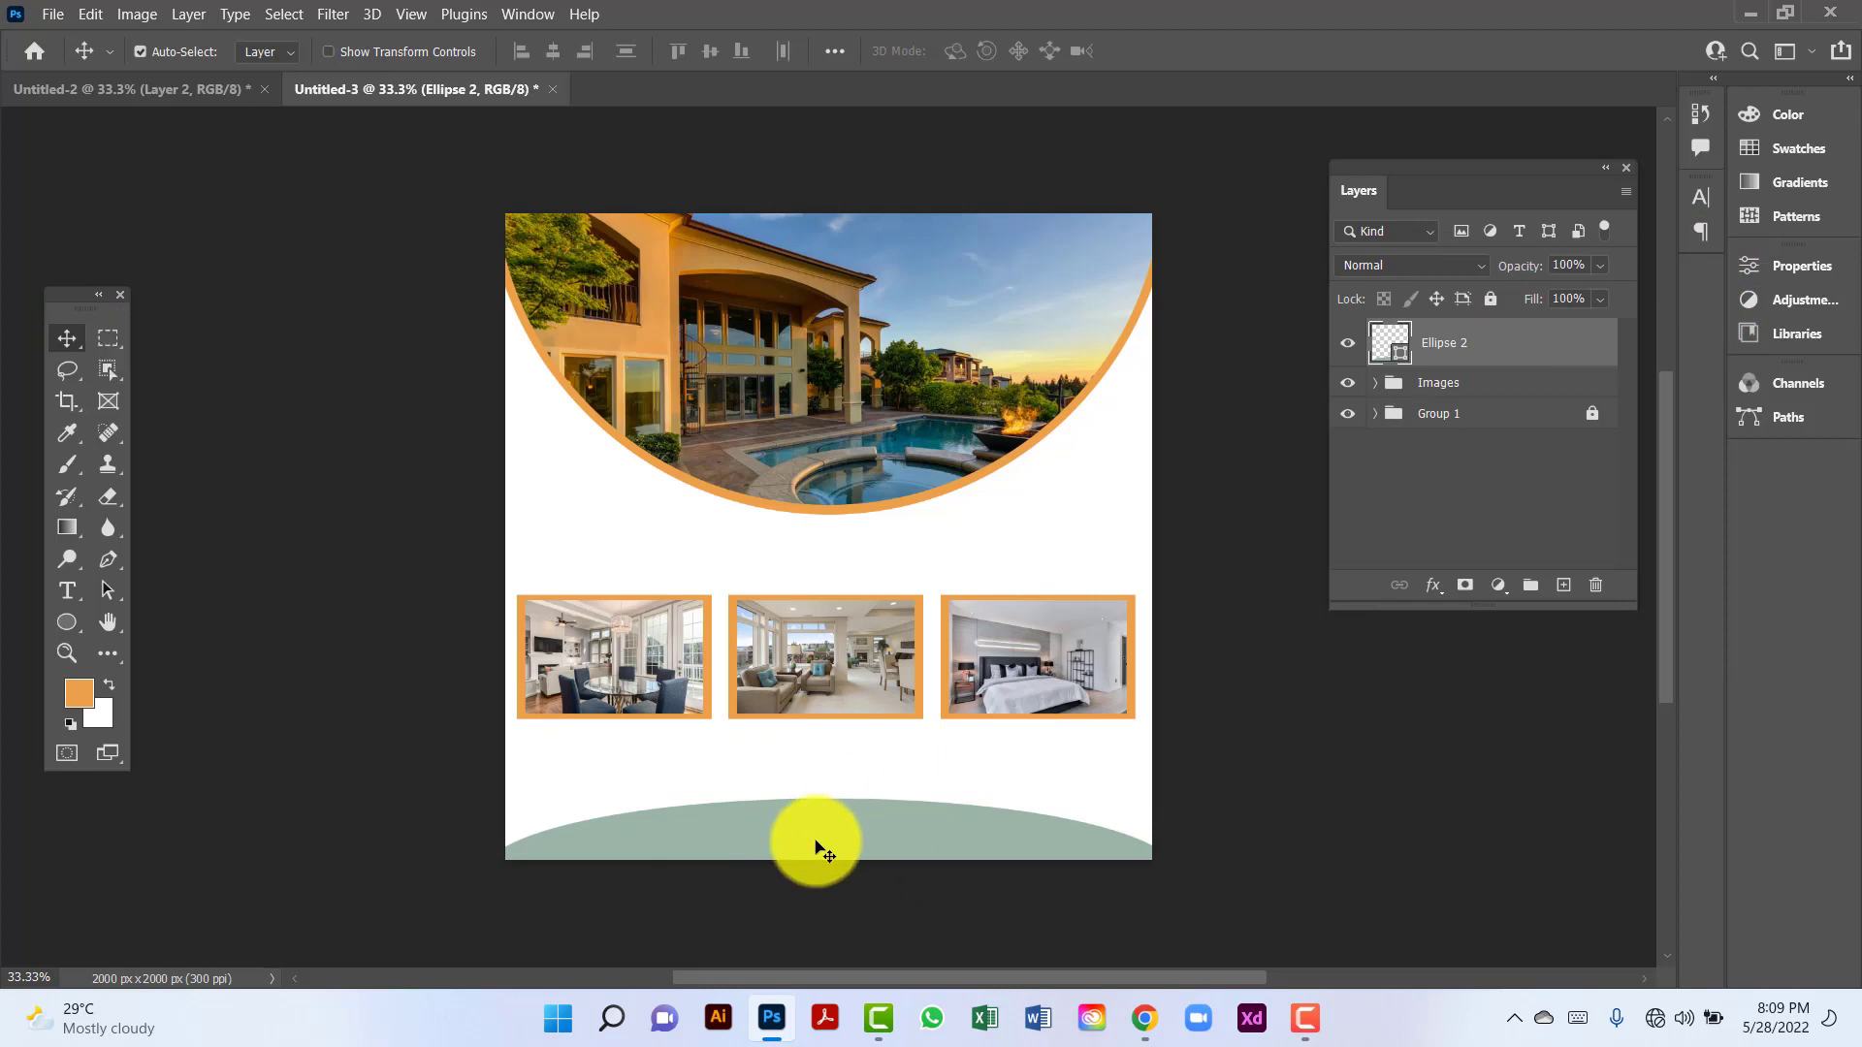
drag(872, 823, 860, 805)
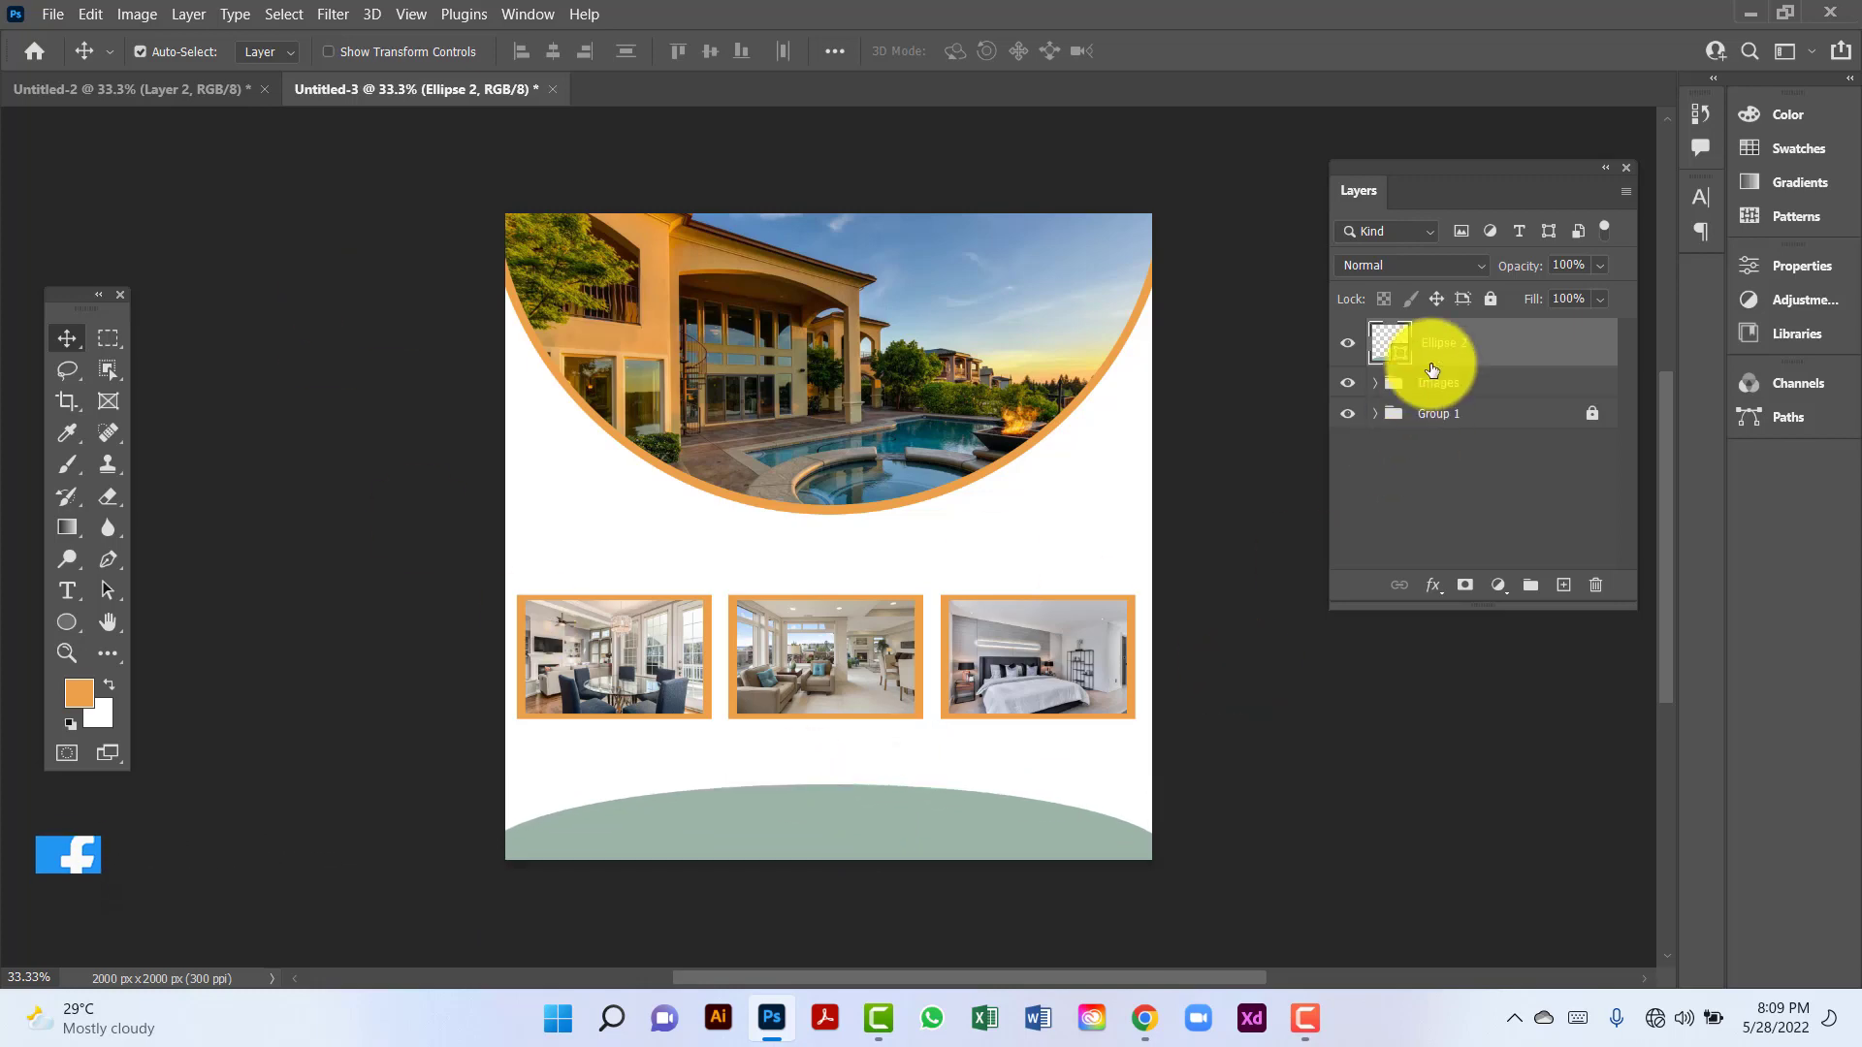
- Fill Ellipse 2 with the frames' orange #eca249 and move its layer lower in the stack
double_click(1398, 357)
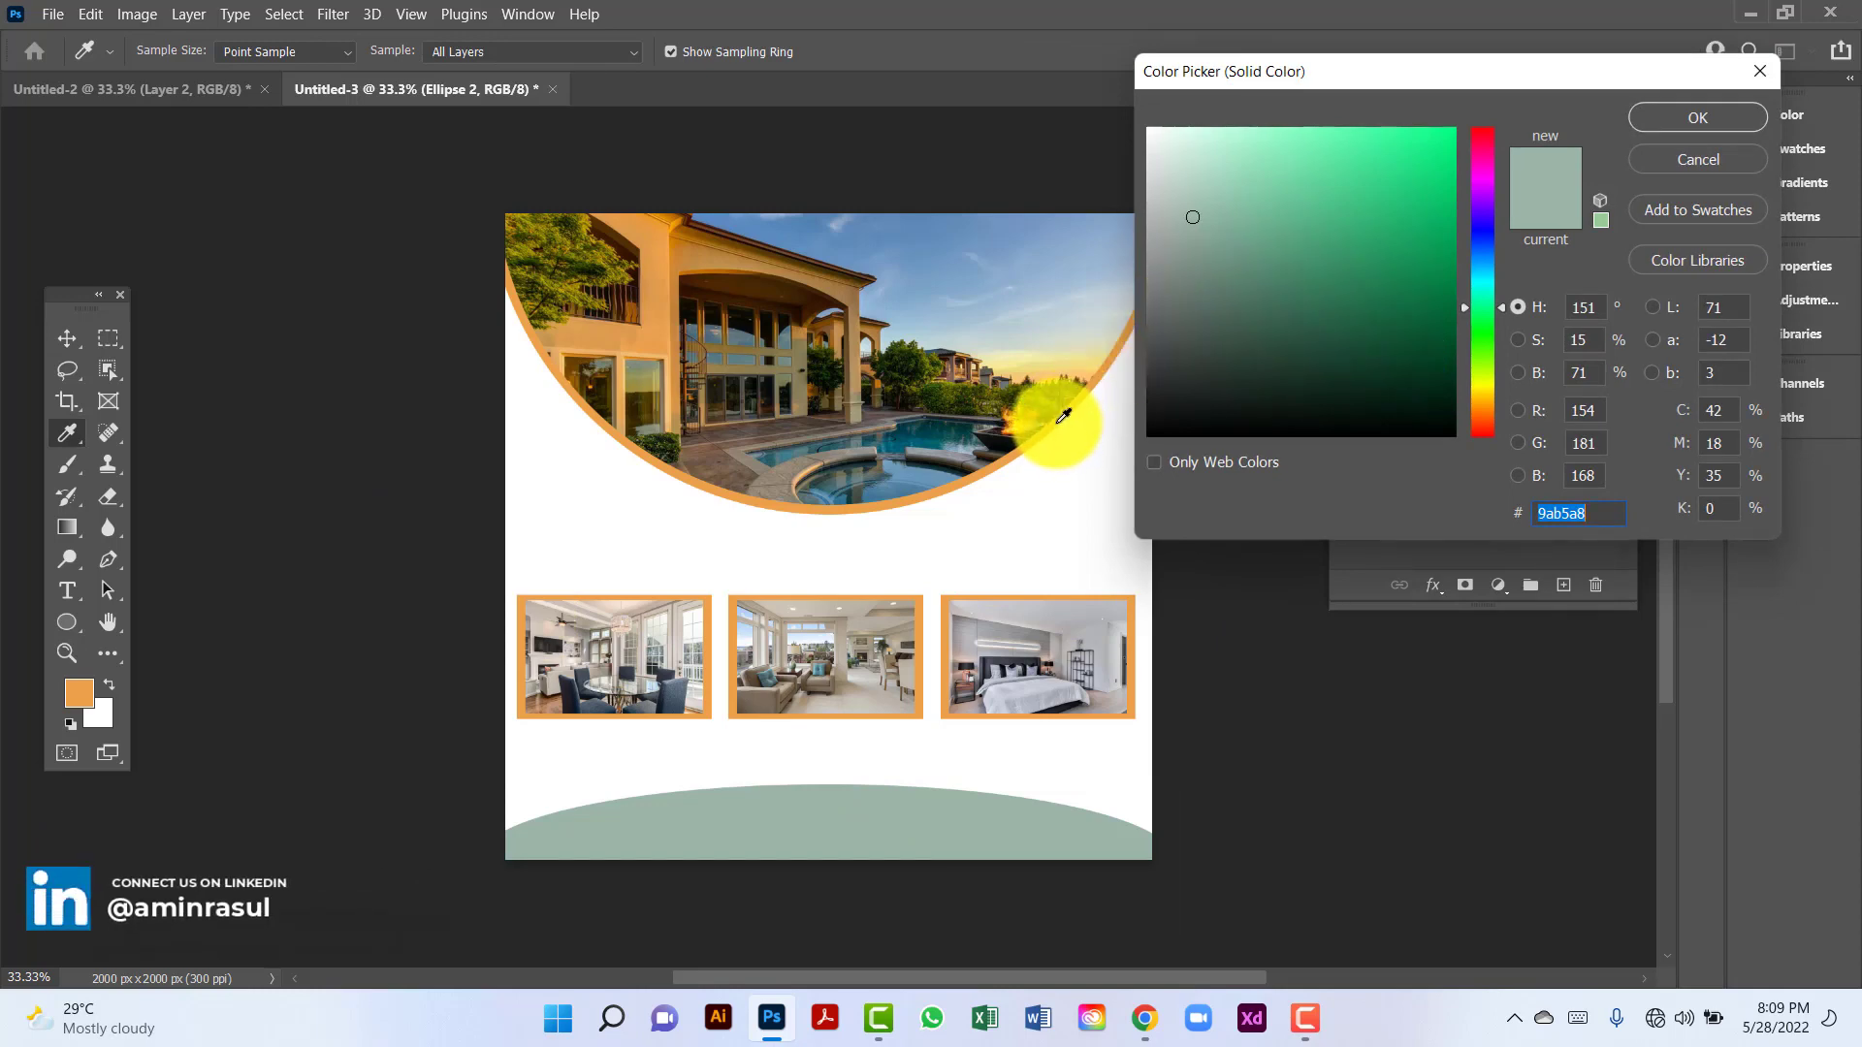
click(1689, 124)
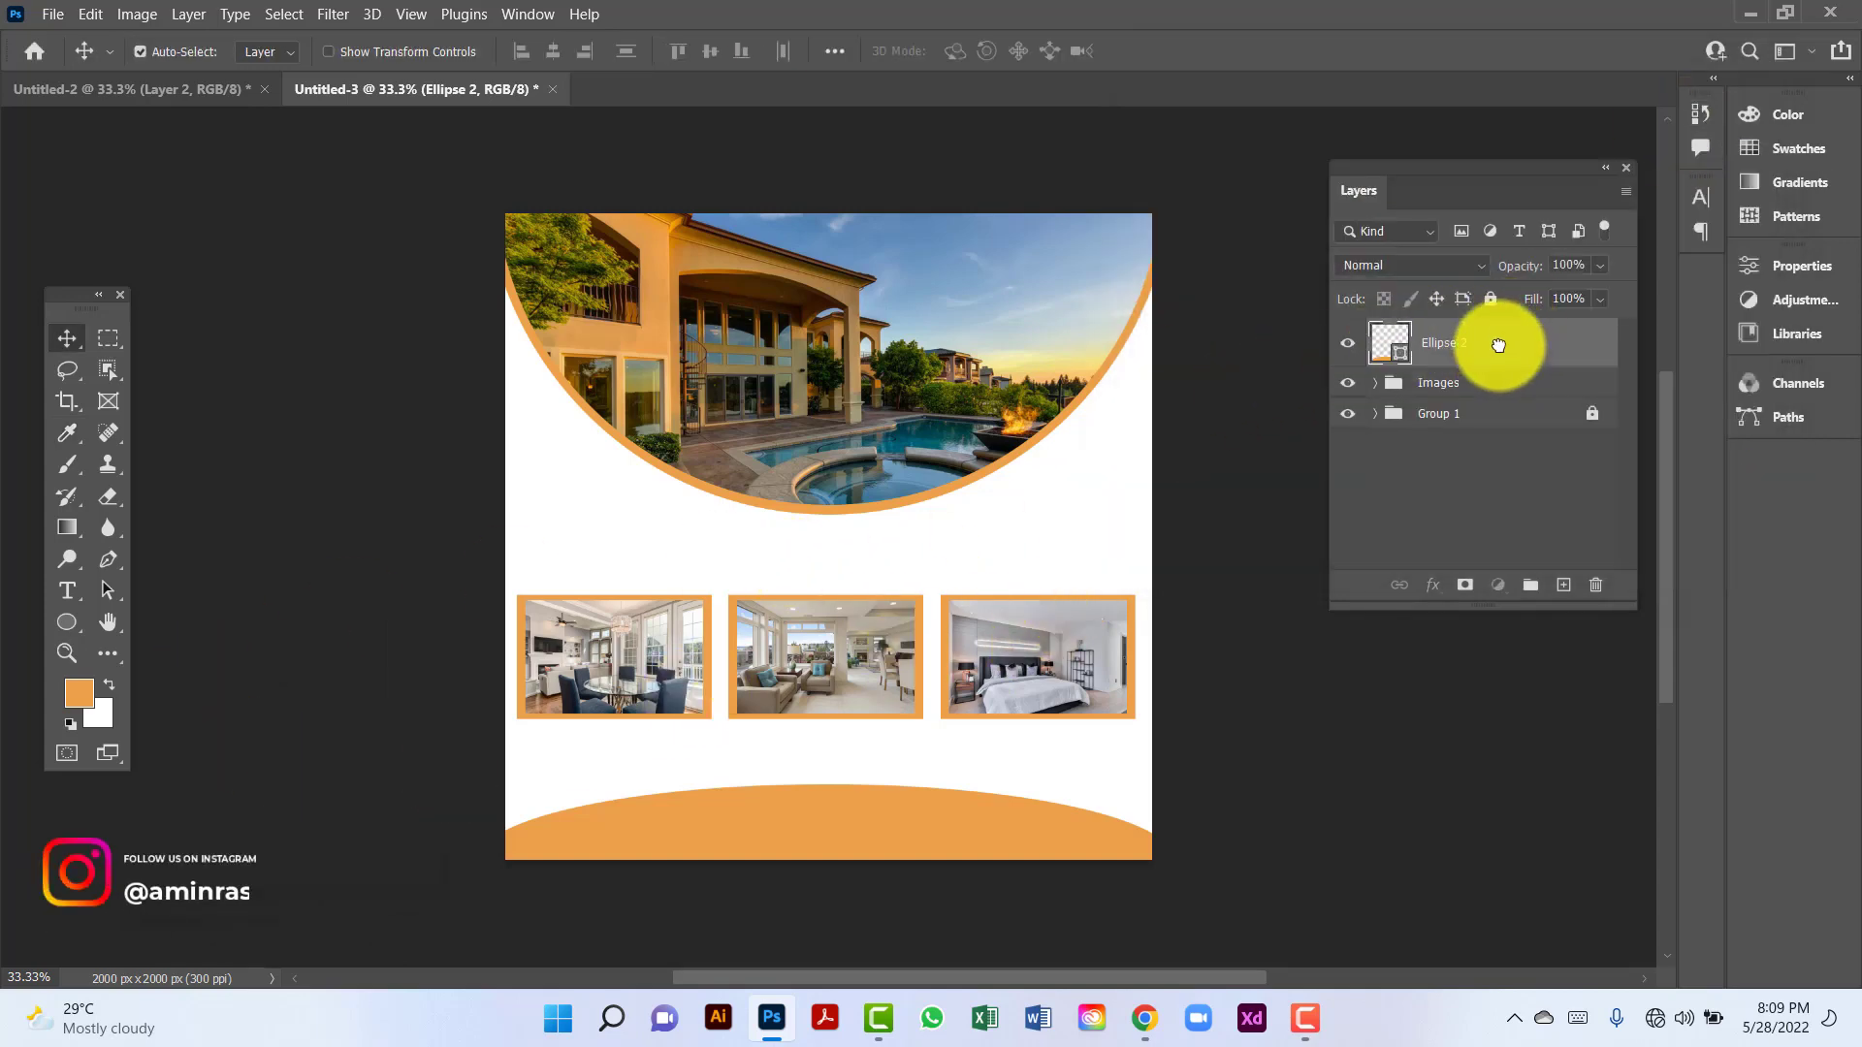
drag(1491, 345, 1463, 387)
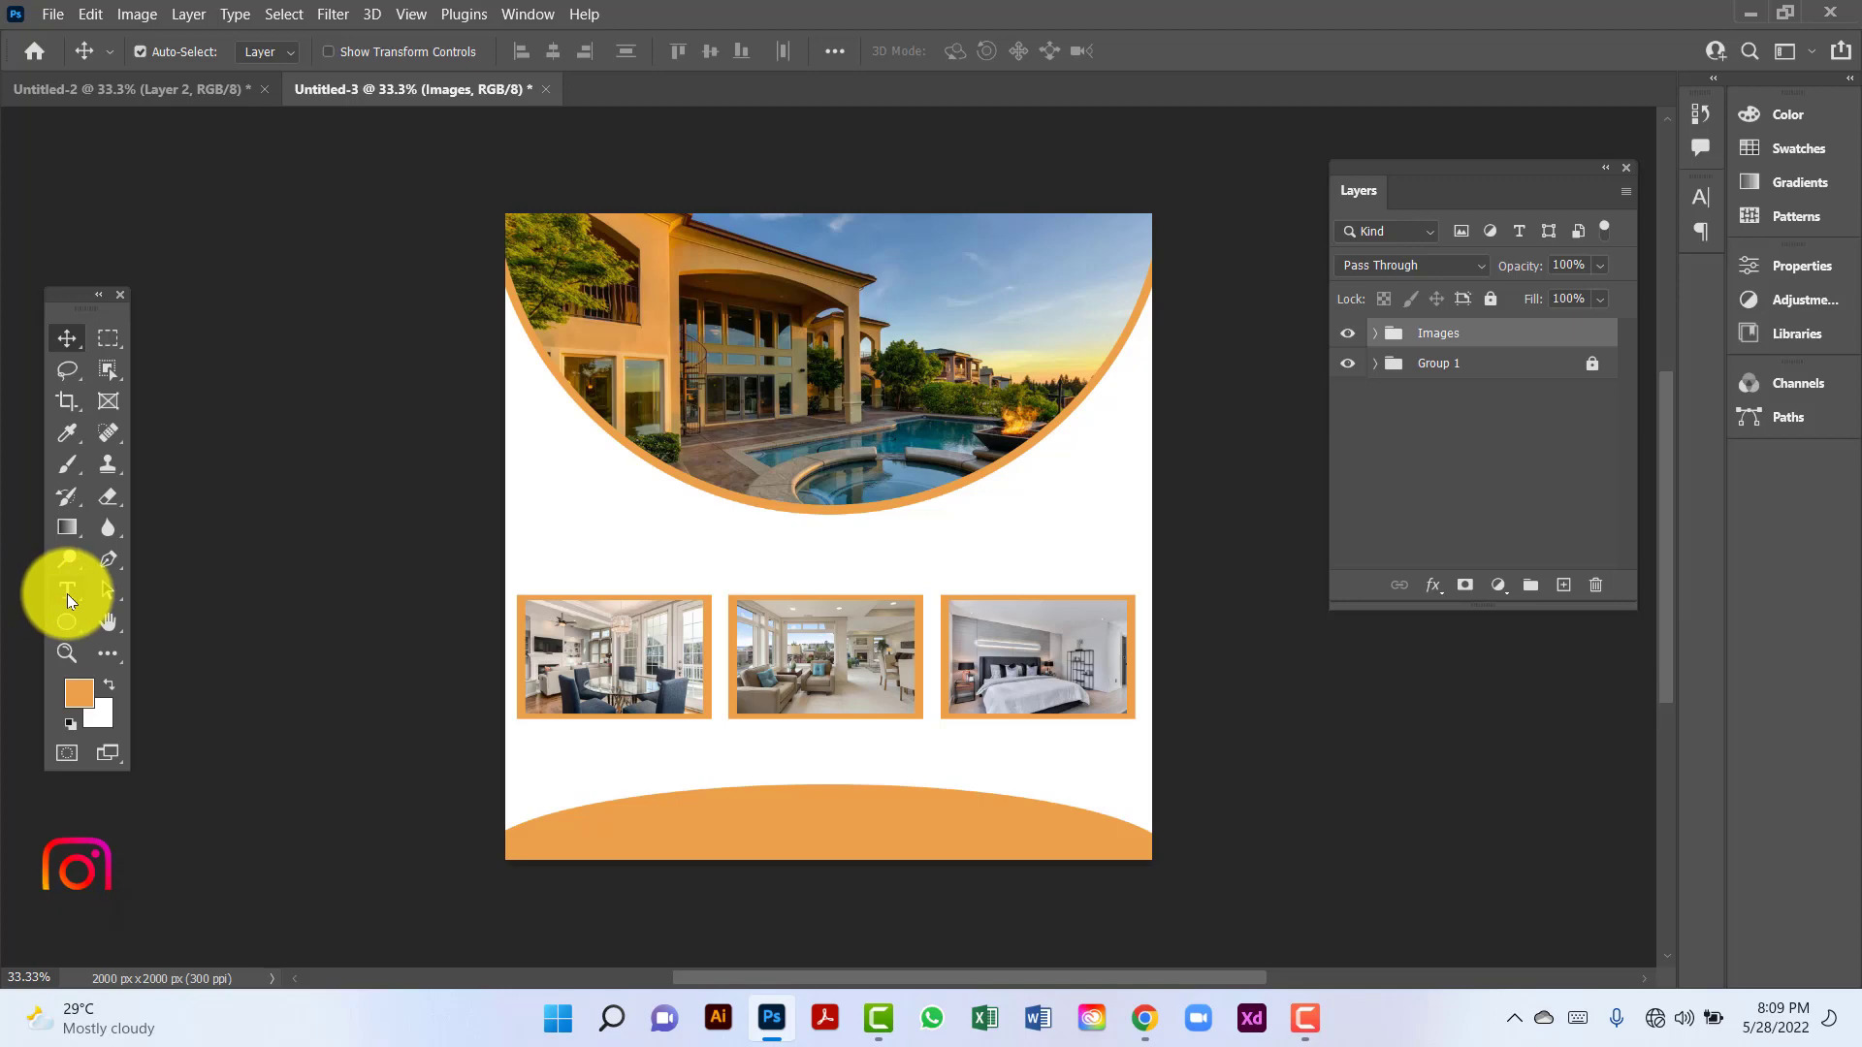
- Add a near-black (#0c0c0c) 'LUXURY HOUSE FOR SALE' title above the interior photos
click(67, 594)
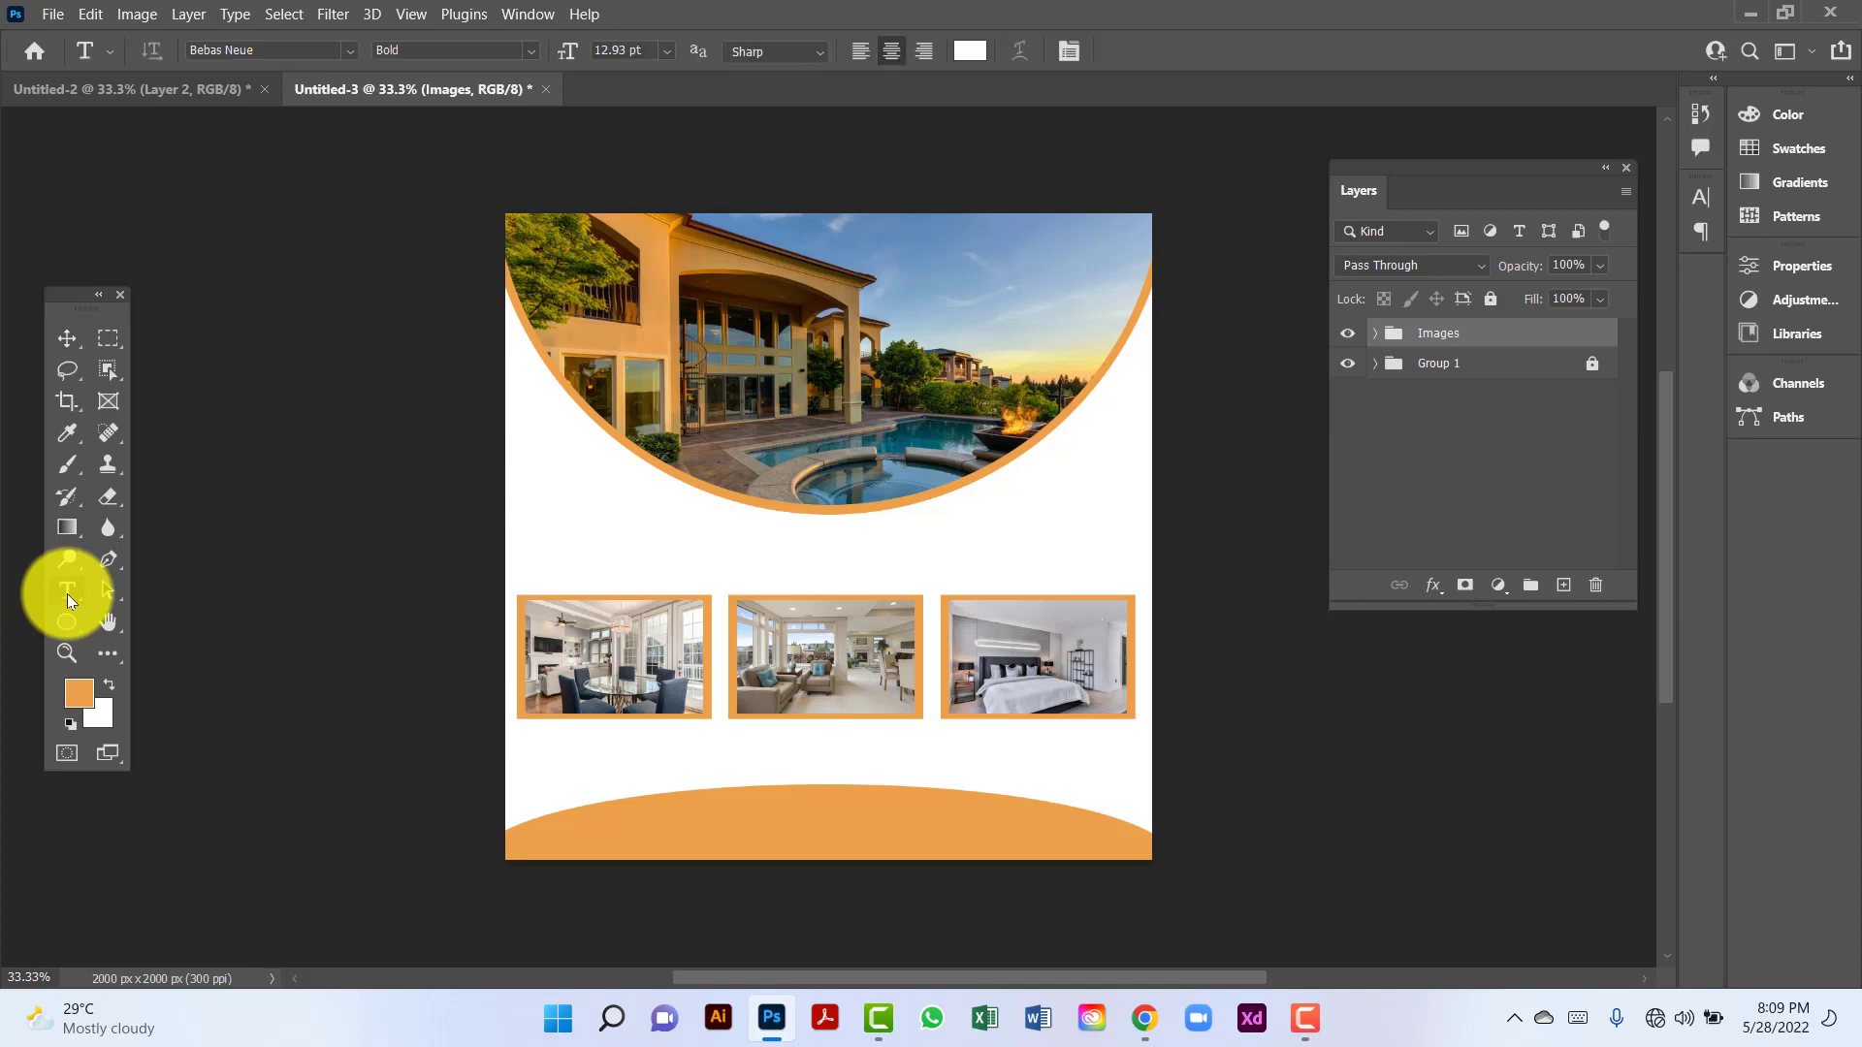
click(678, 549)
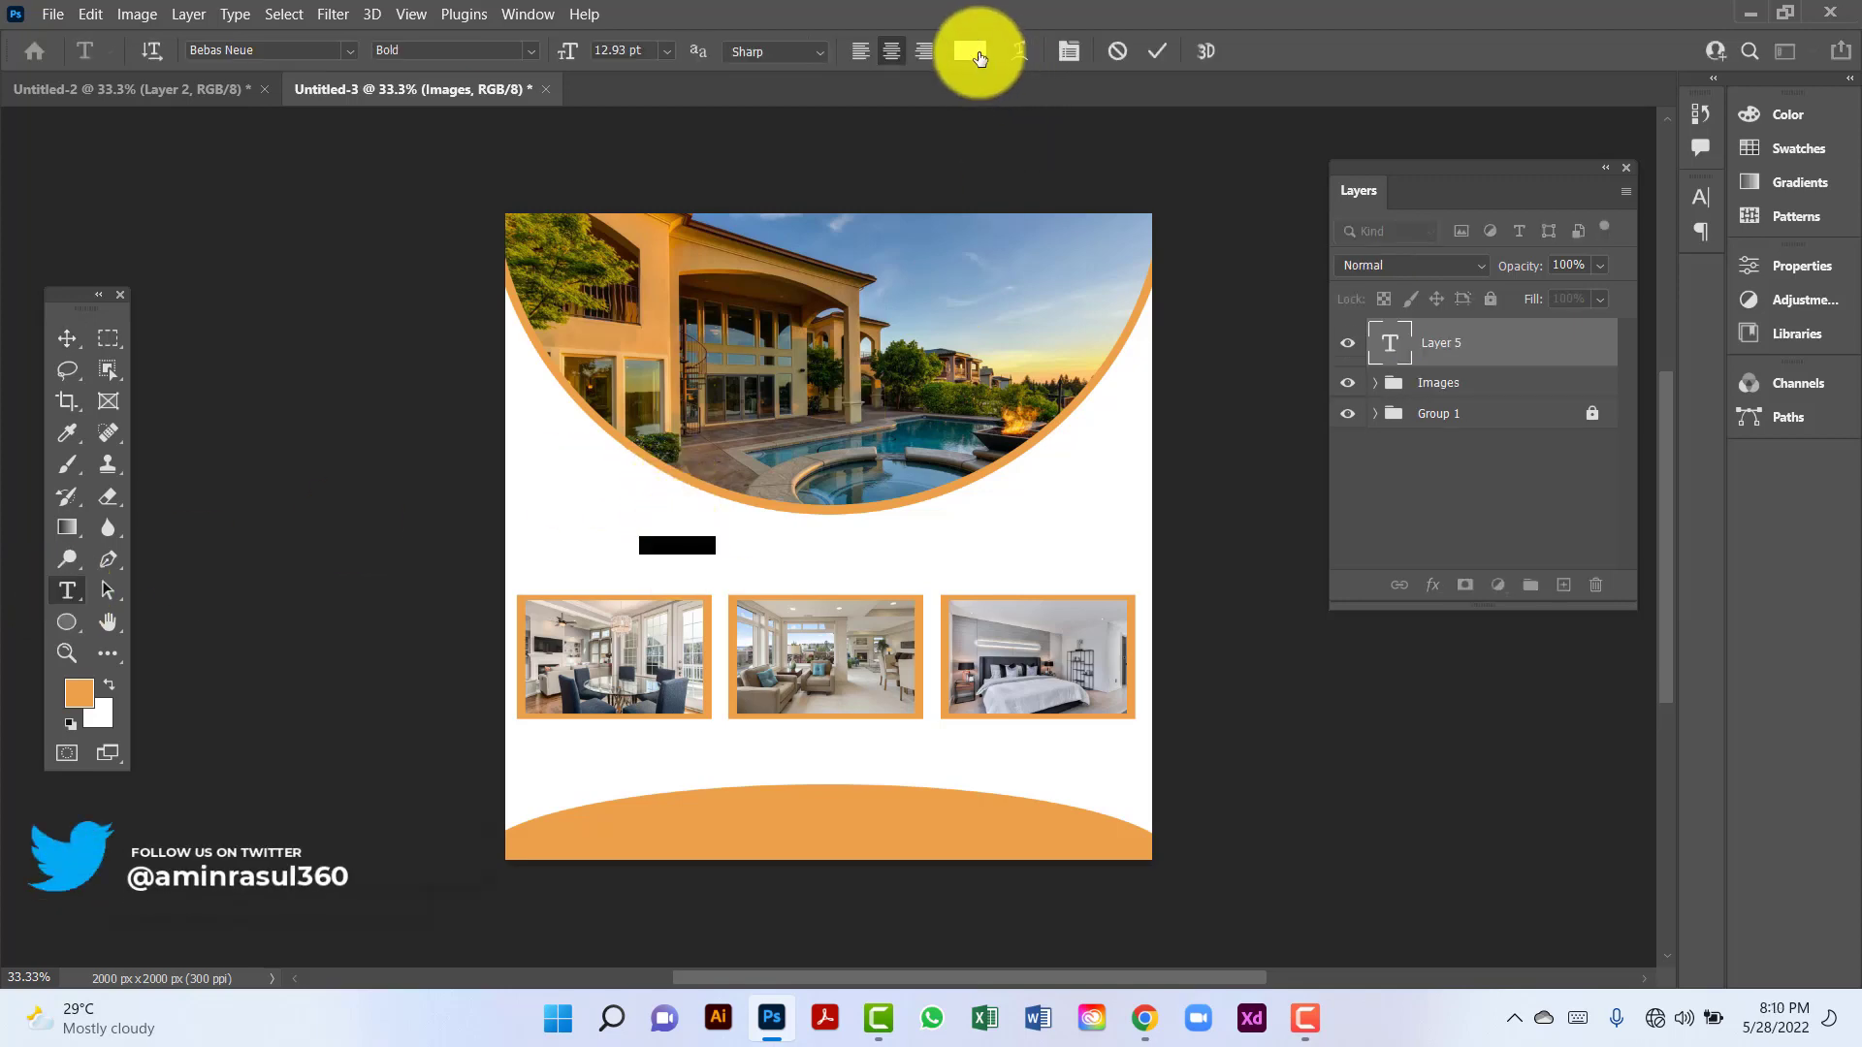
click(970, 51)
drag(1258, 258, 1149, 320)
drag(1125, 385, 1104, 424)
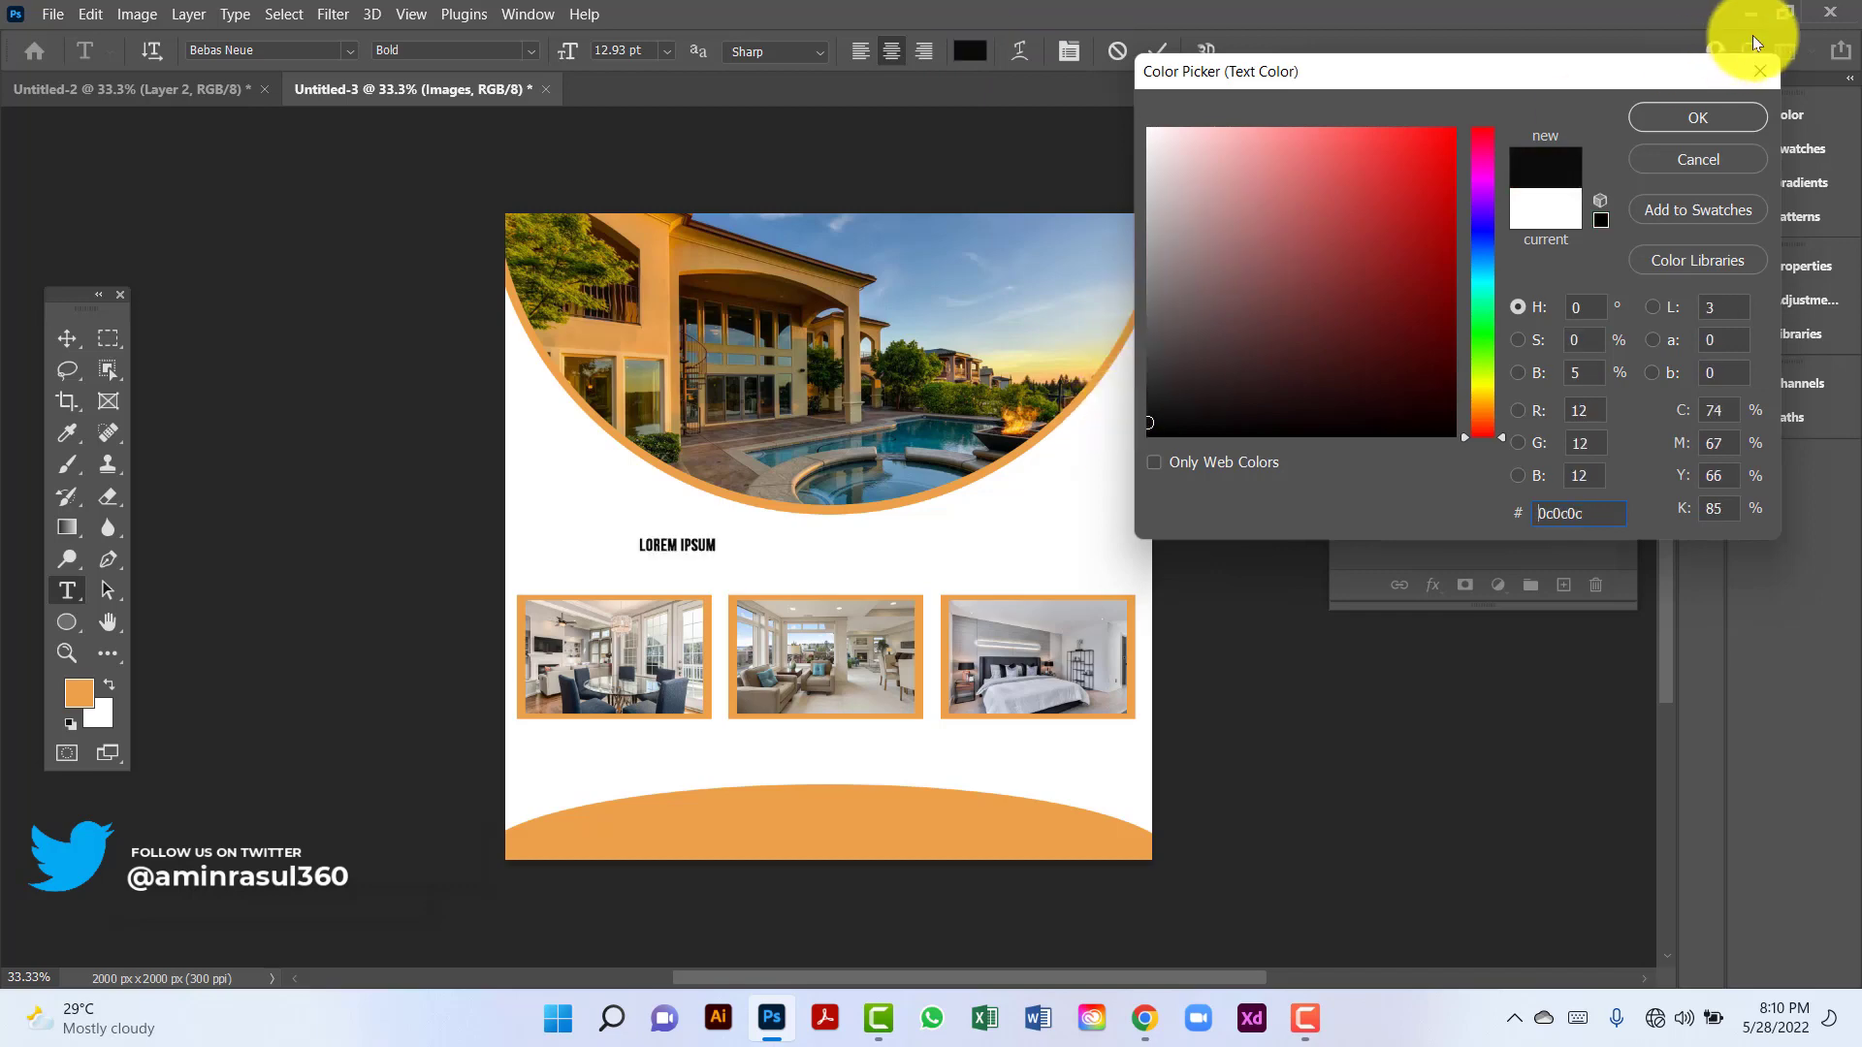
click(1711, 113)
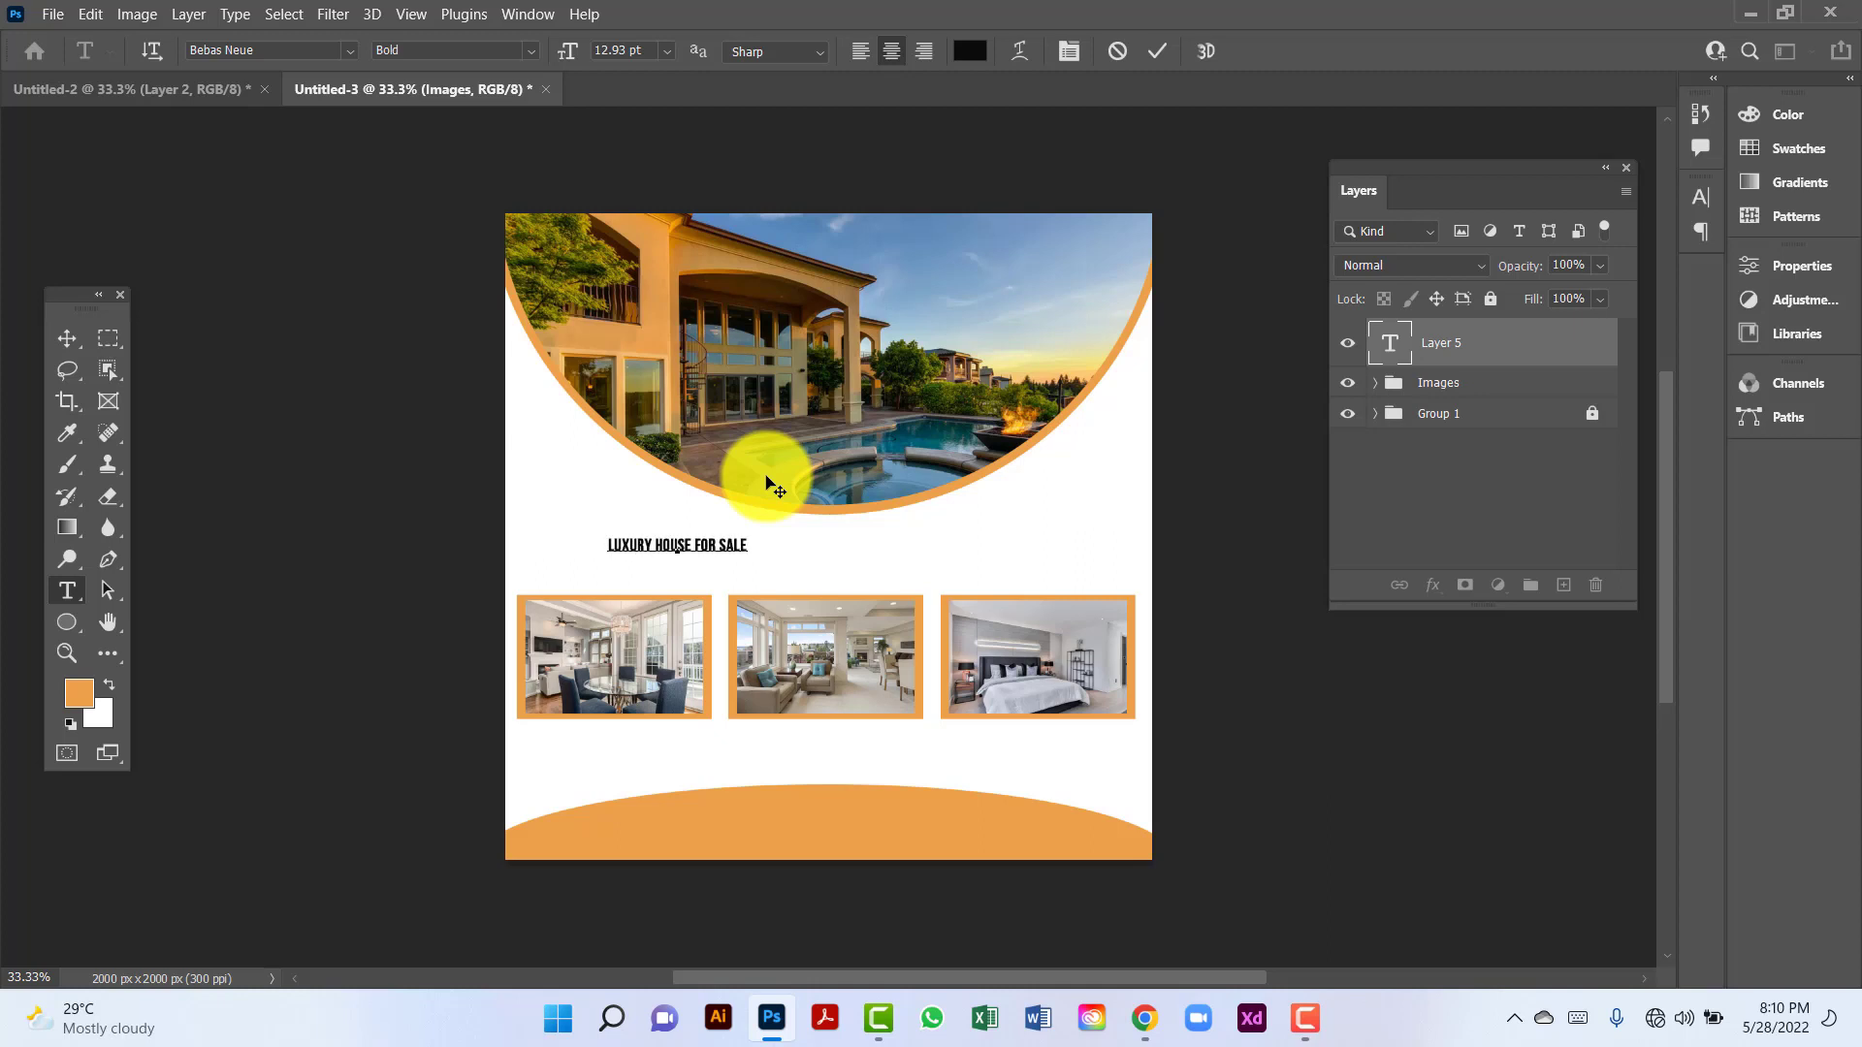
click(67, 339)
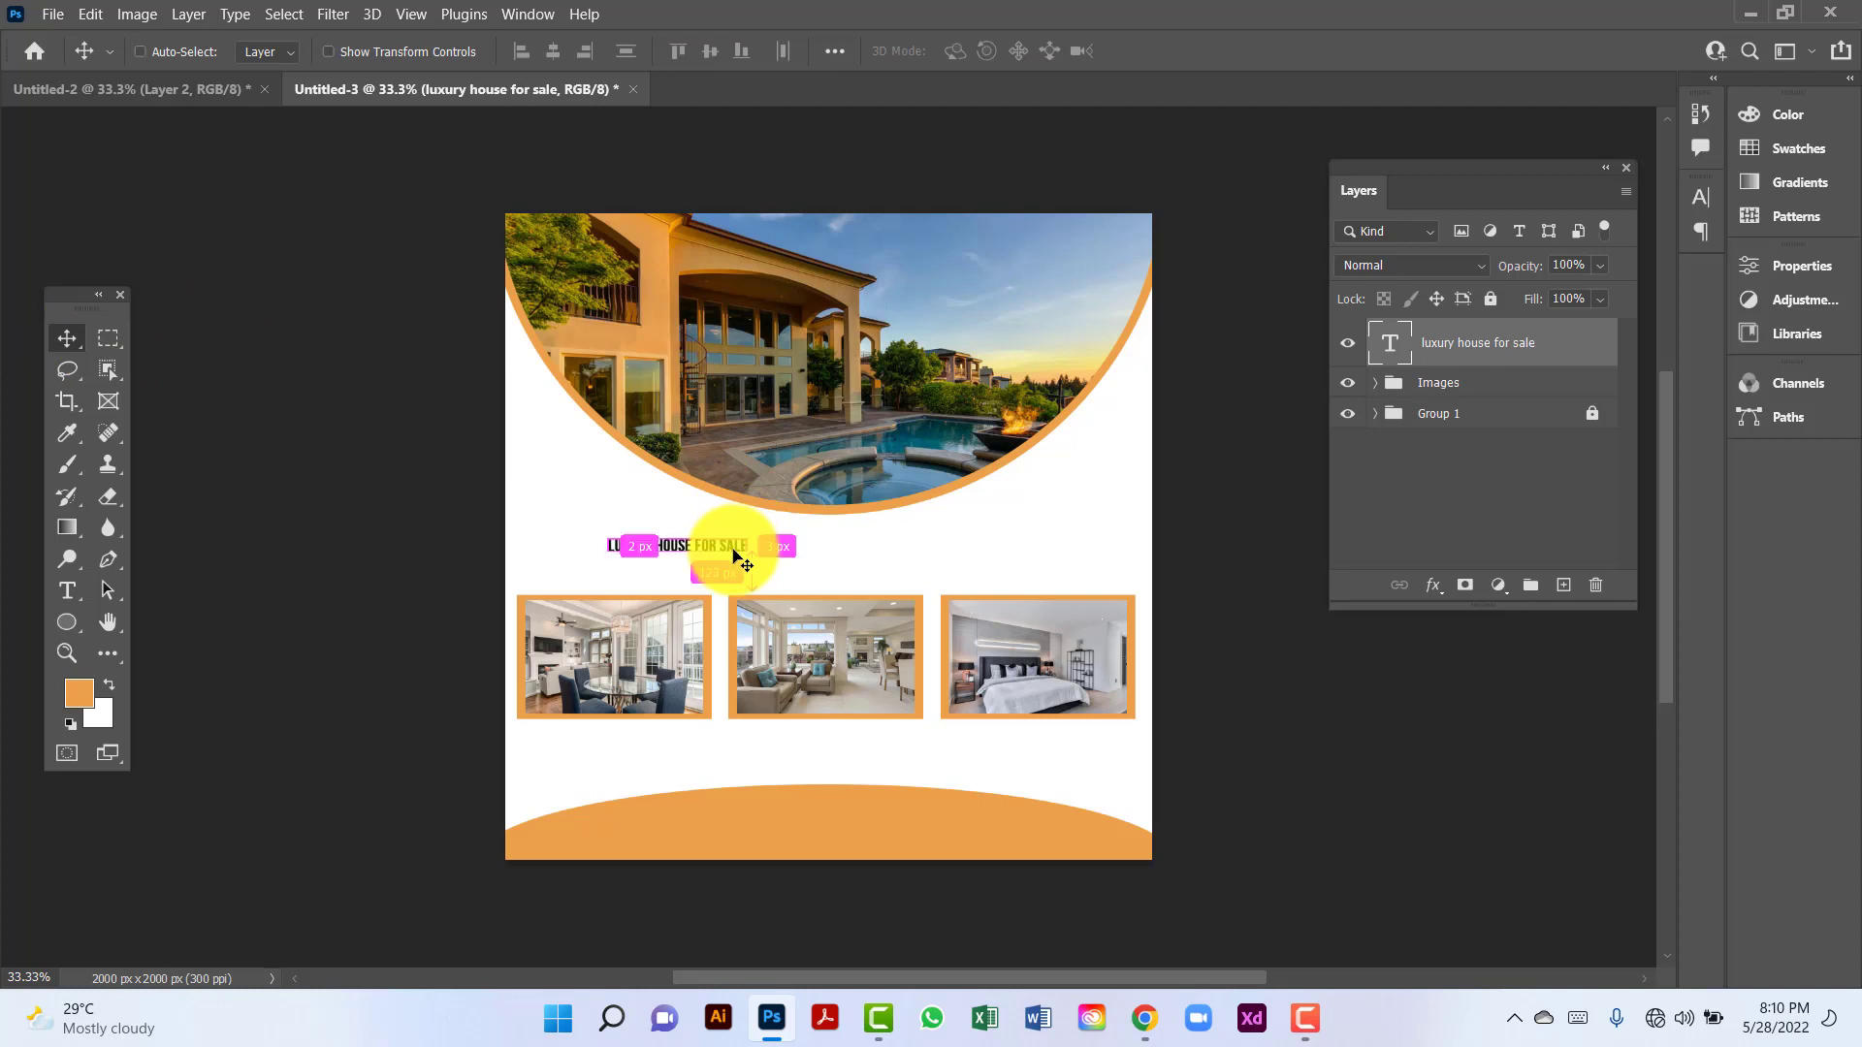
- Scale the title to about 305%, set it just above the photos, and copy it onto the footer
key(ctrl+t)
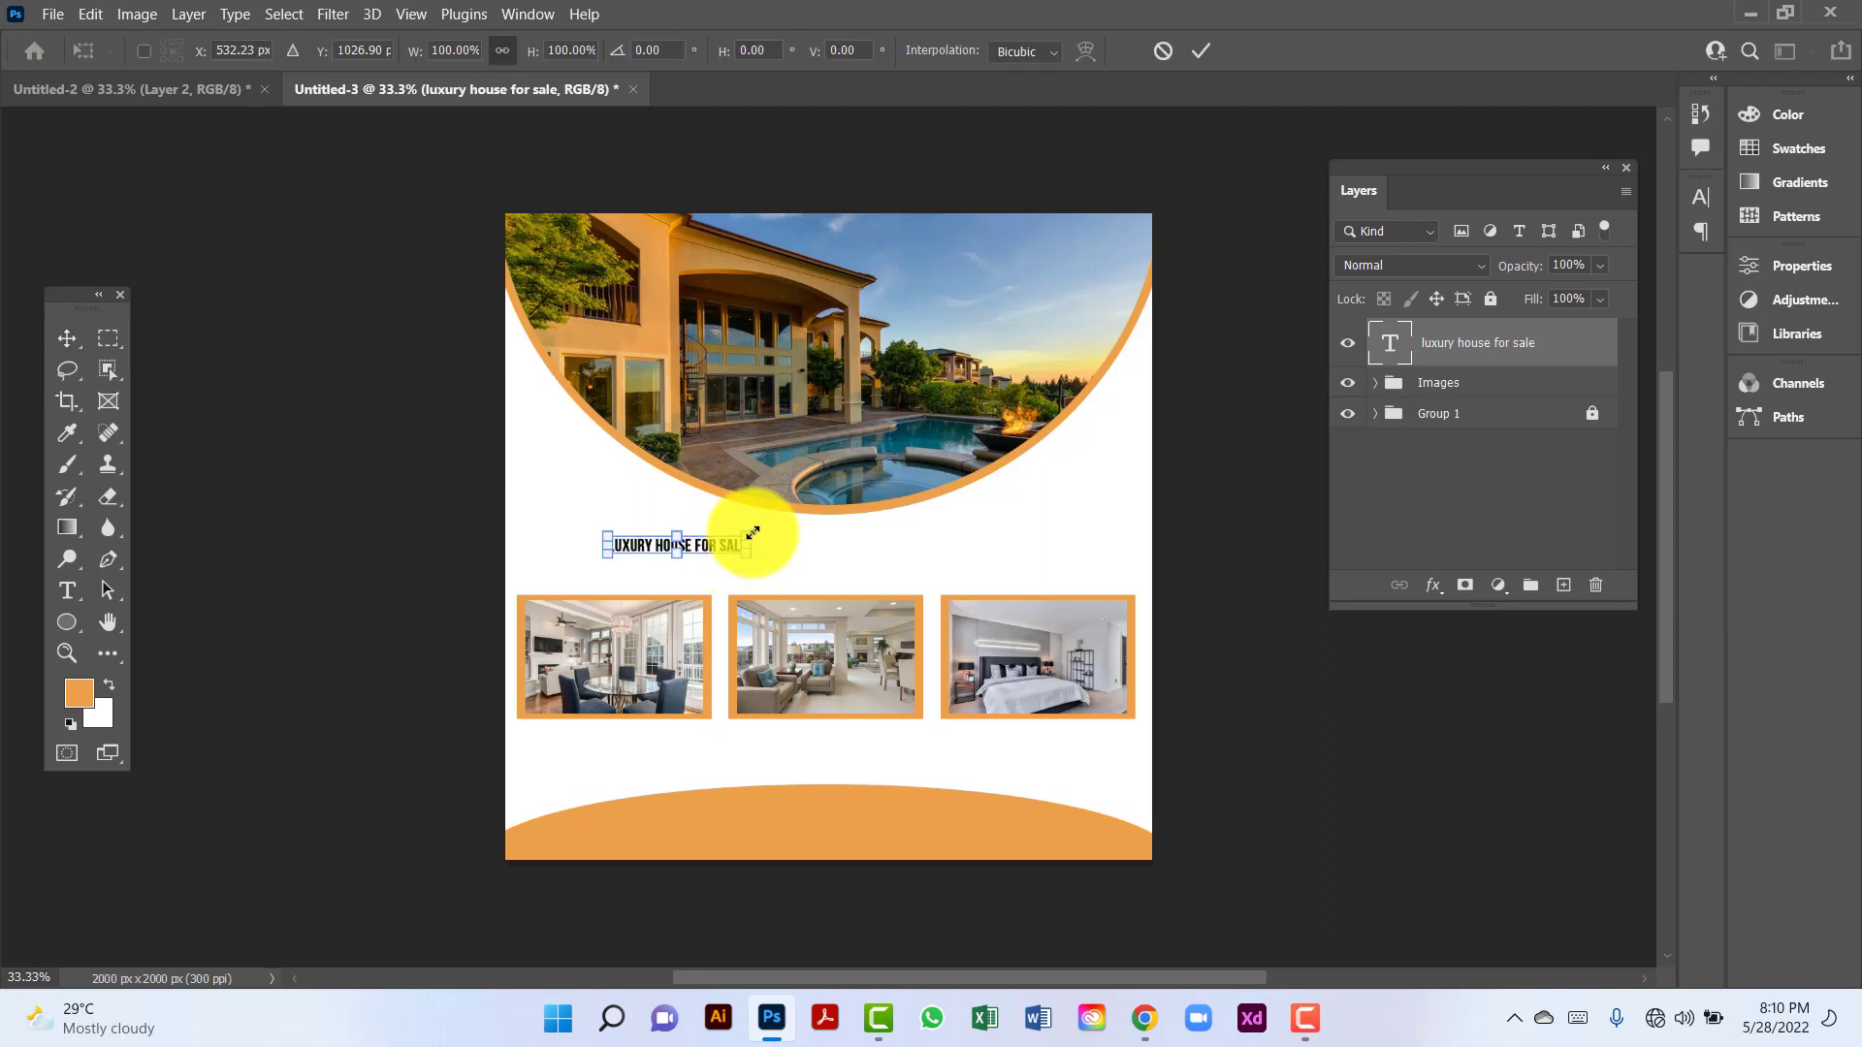
drag(753, 532, 1043, 419)
mouse_move(999, 535)
mouse_down()
mouse_move(998, 564)
mouse_move(1045, 529)
mouse_move(983, 566)
mouse_up()
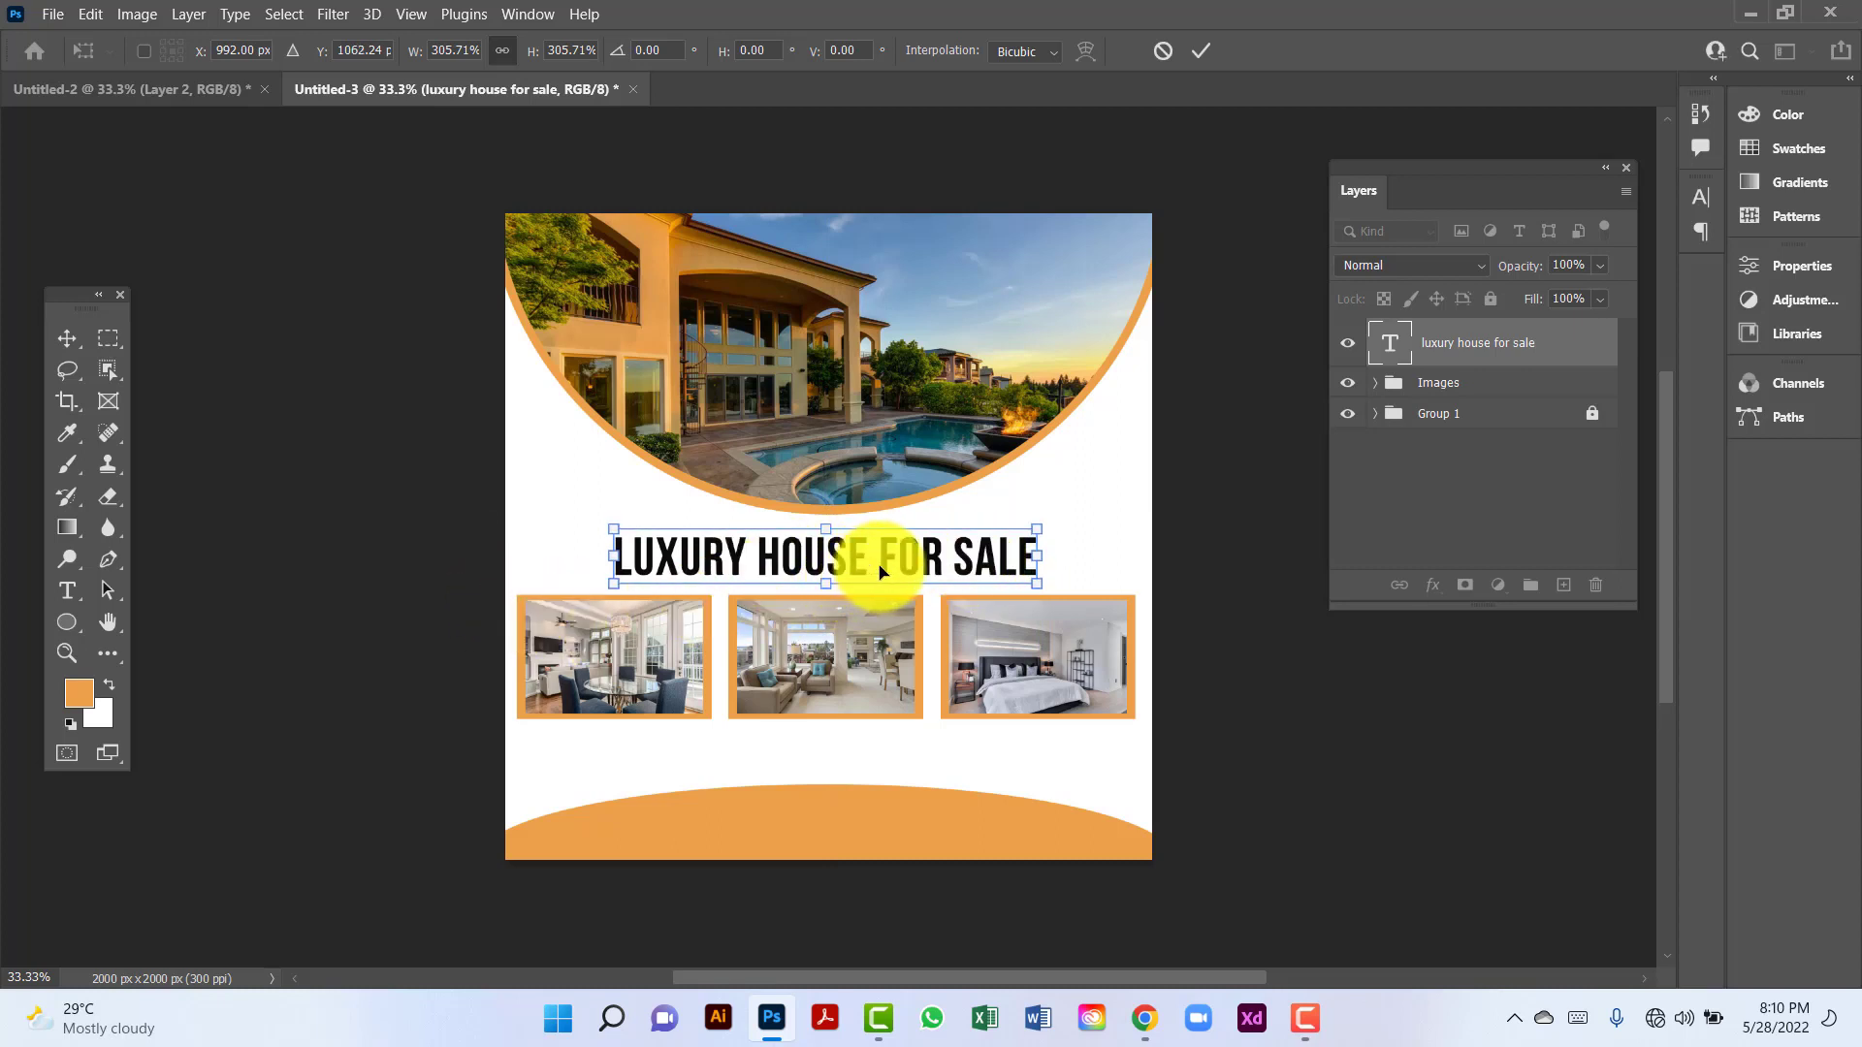
key(Return)
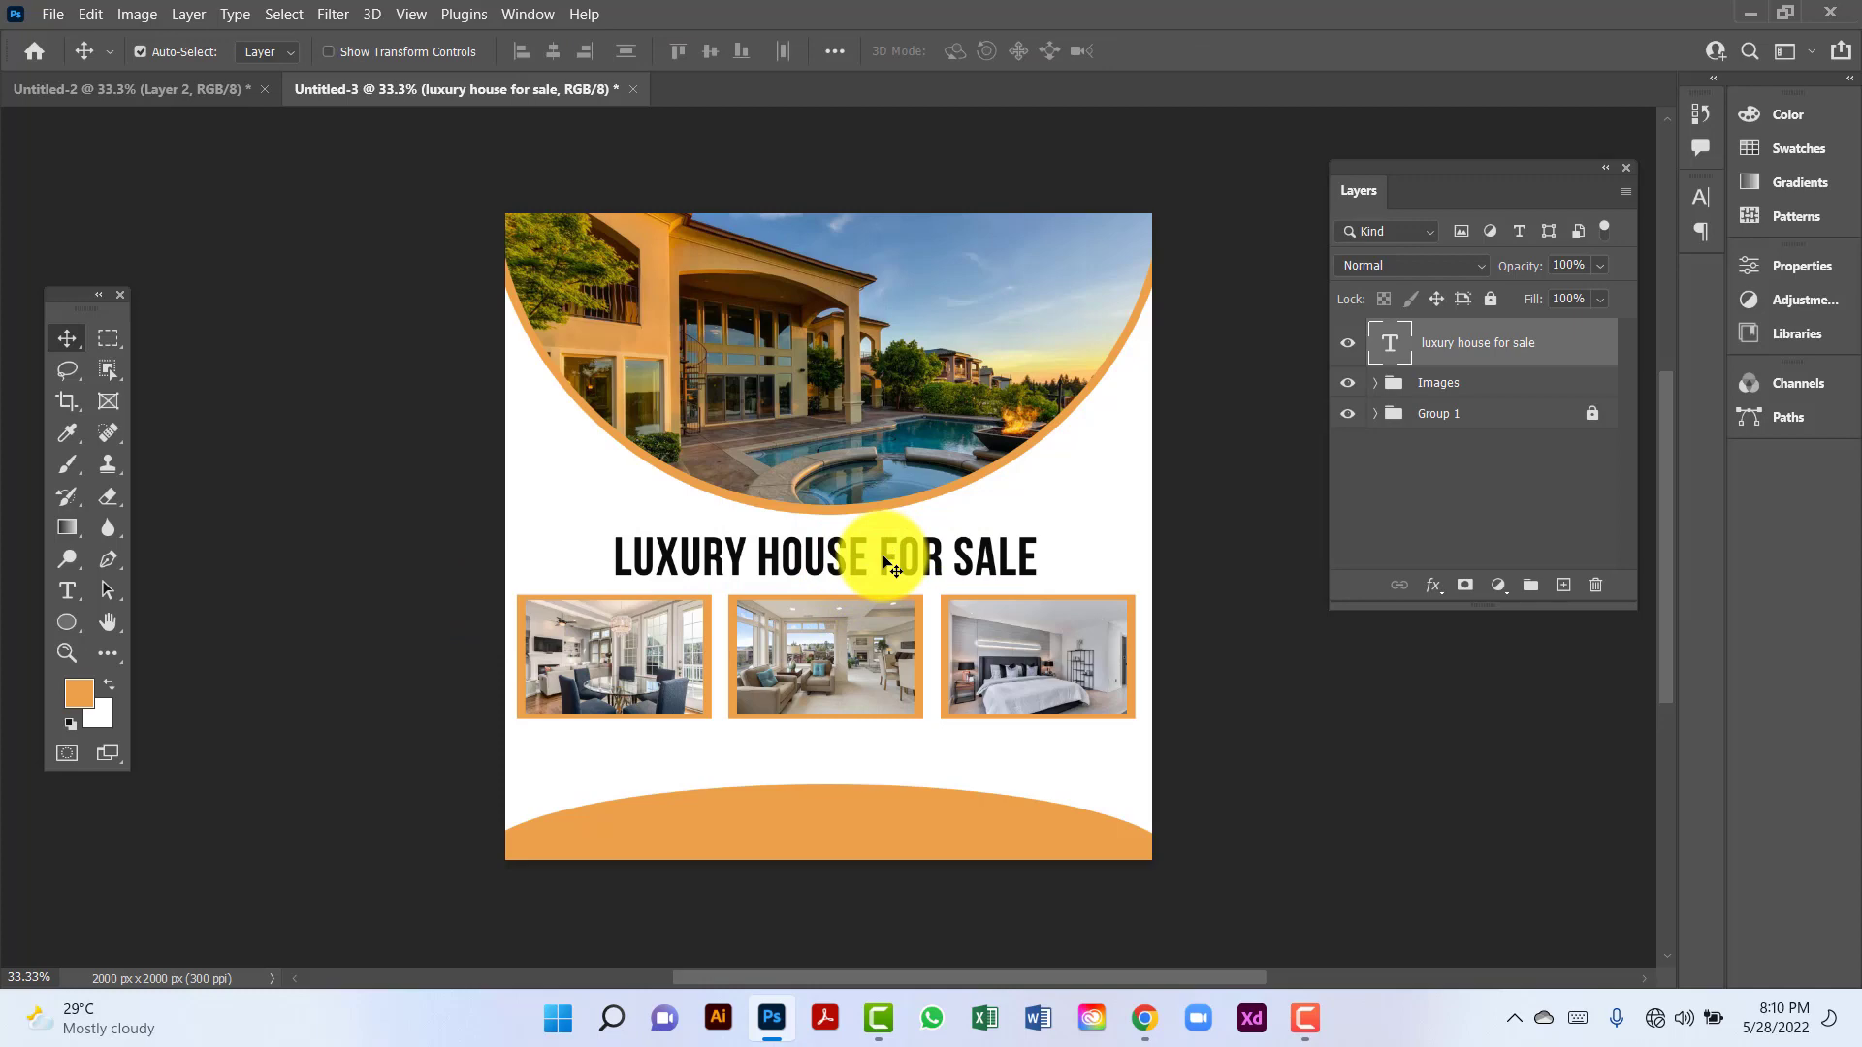
drag(890, 565, 900, 822)
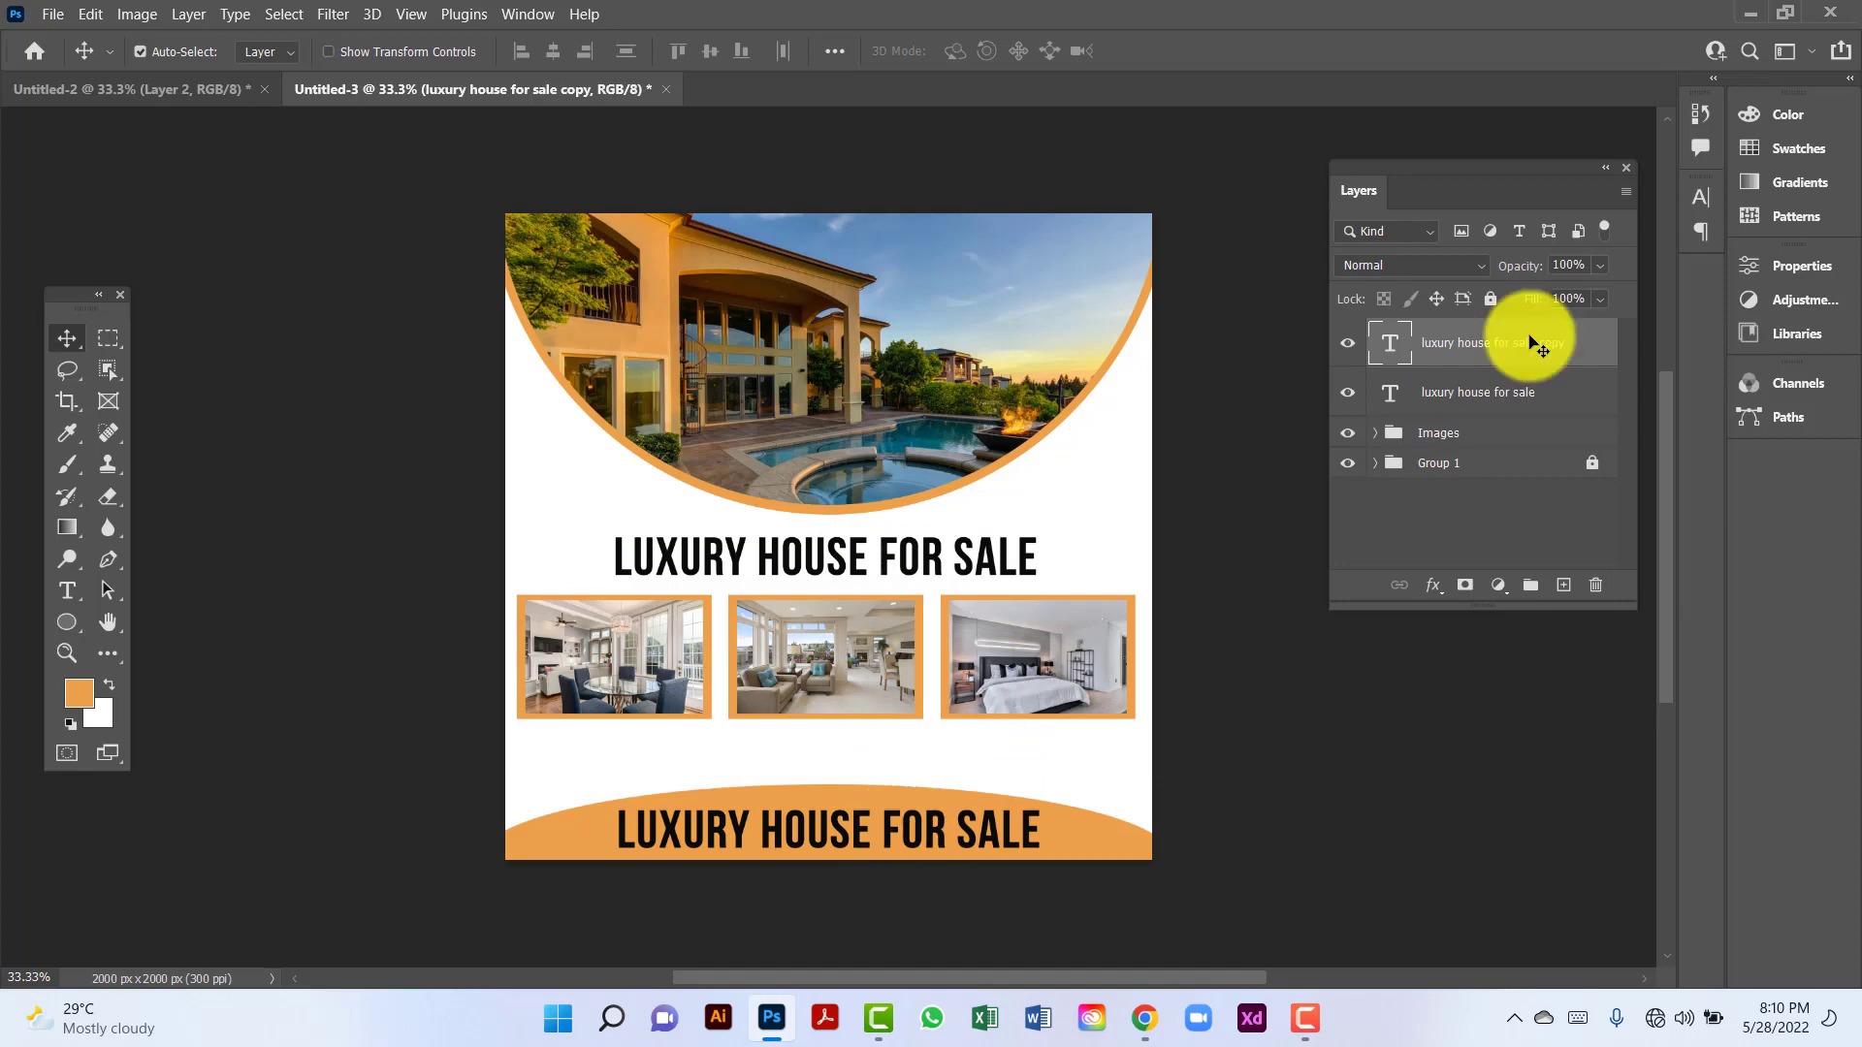
- Make the footer copy white at 24 pt and retype it as the CALL line with the phone number
double_click(1406, 346)
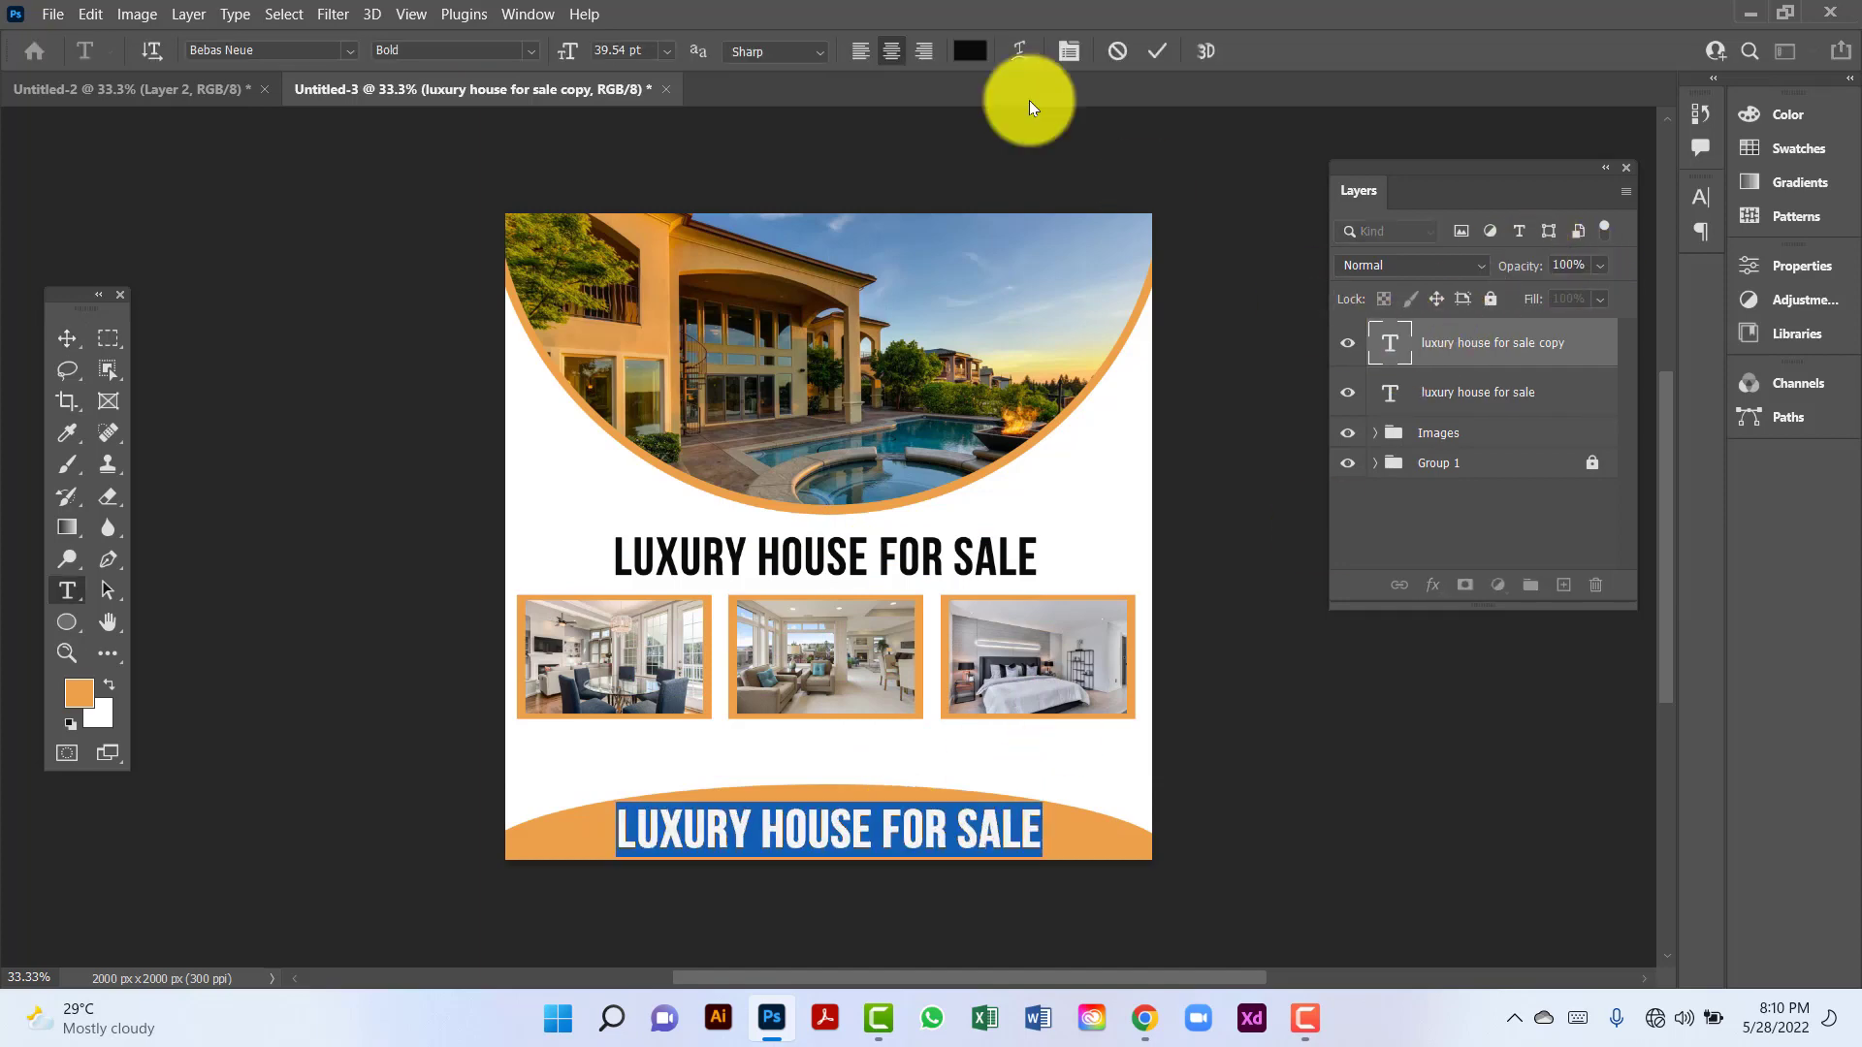
click(973, 51)
drag(1159, 153, 1130, 112)
click(1654, 107)
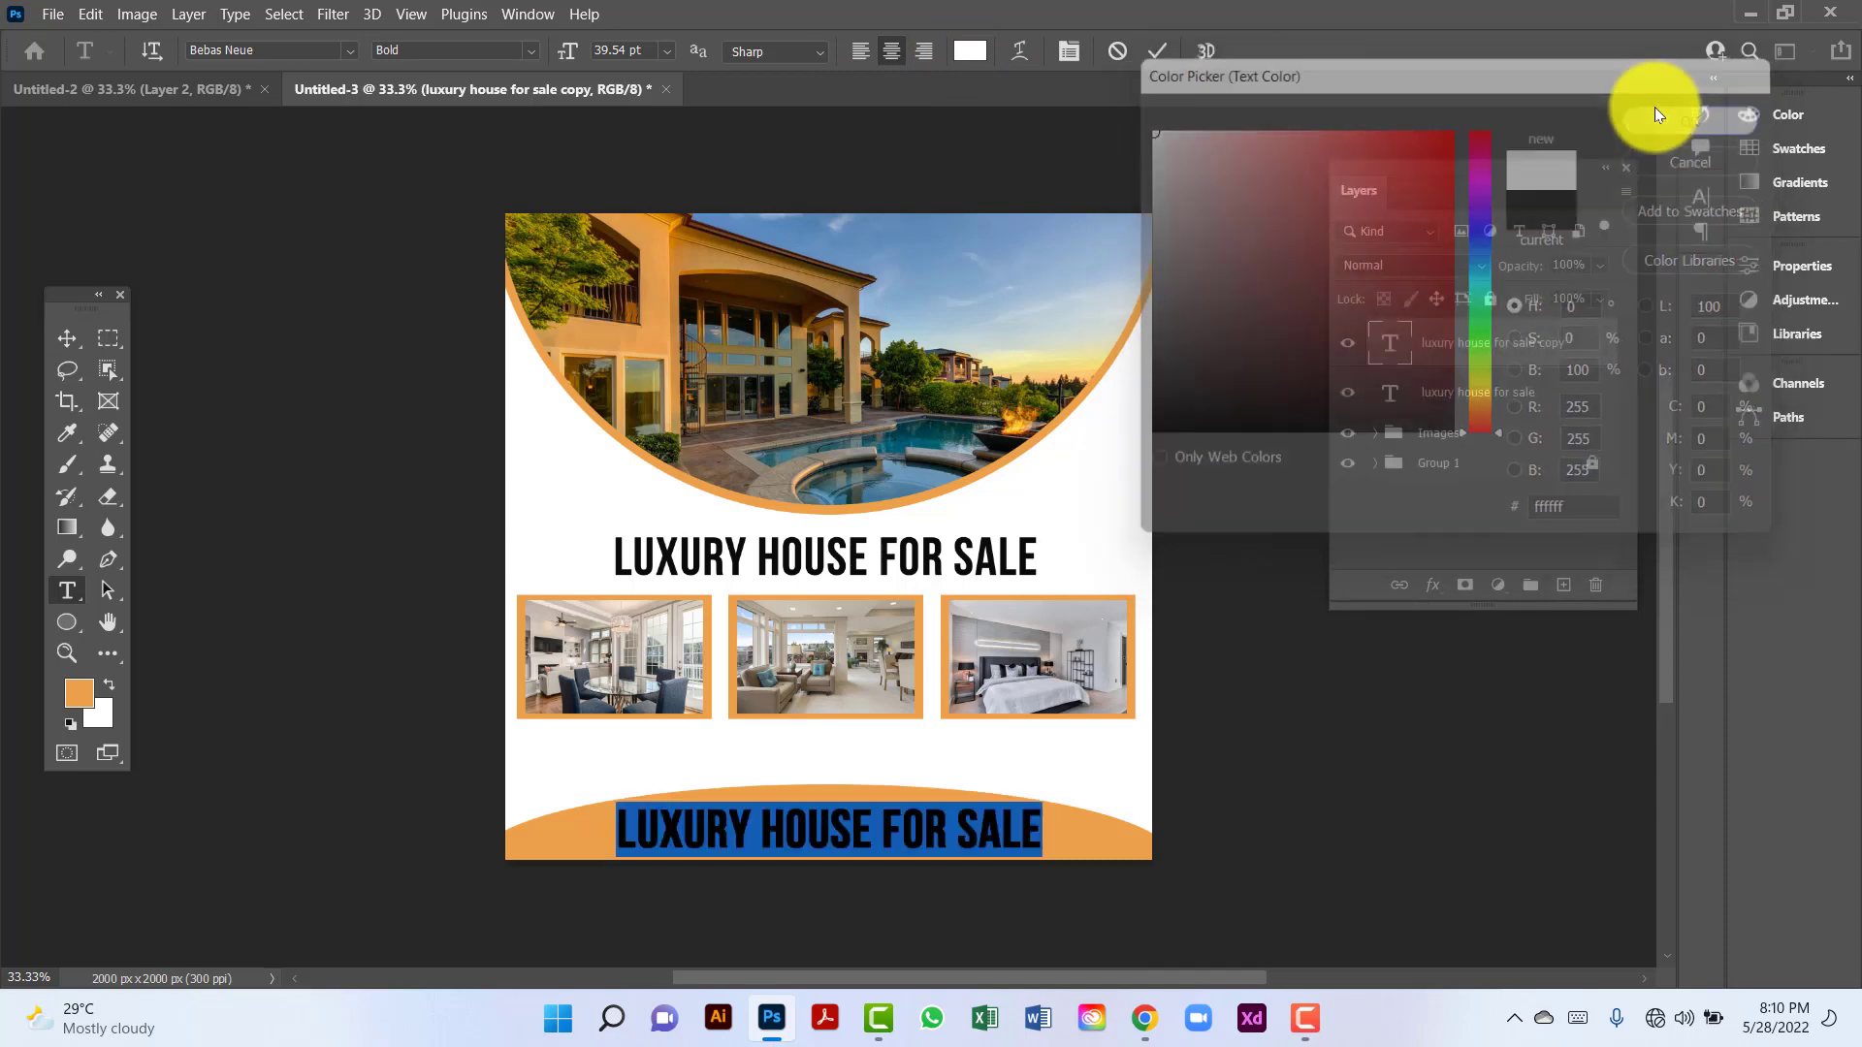
click(671, 49)
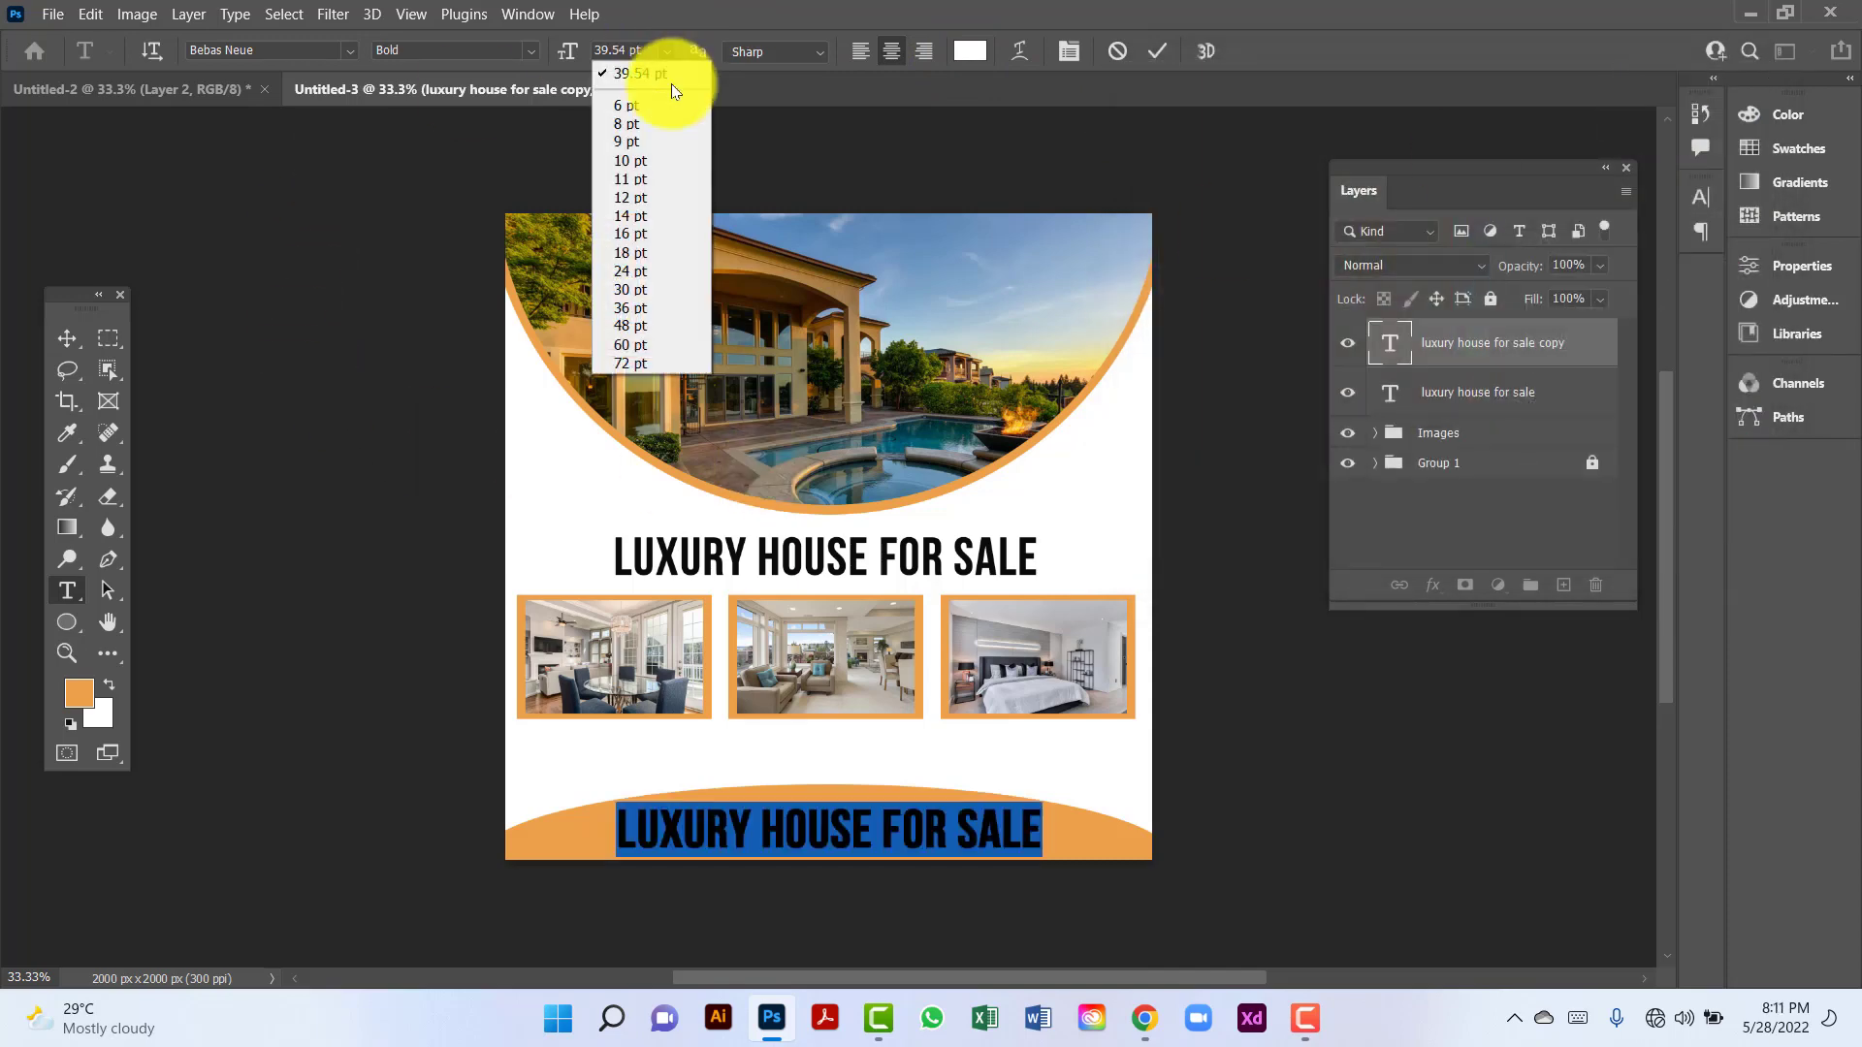
click(655, 239)
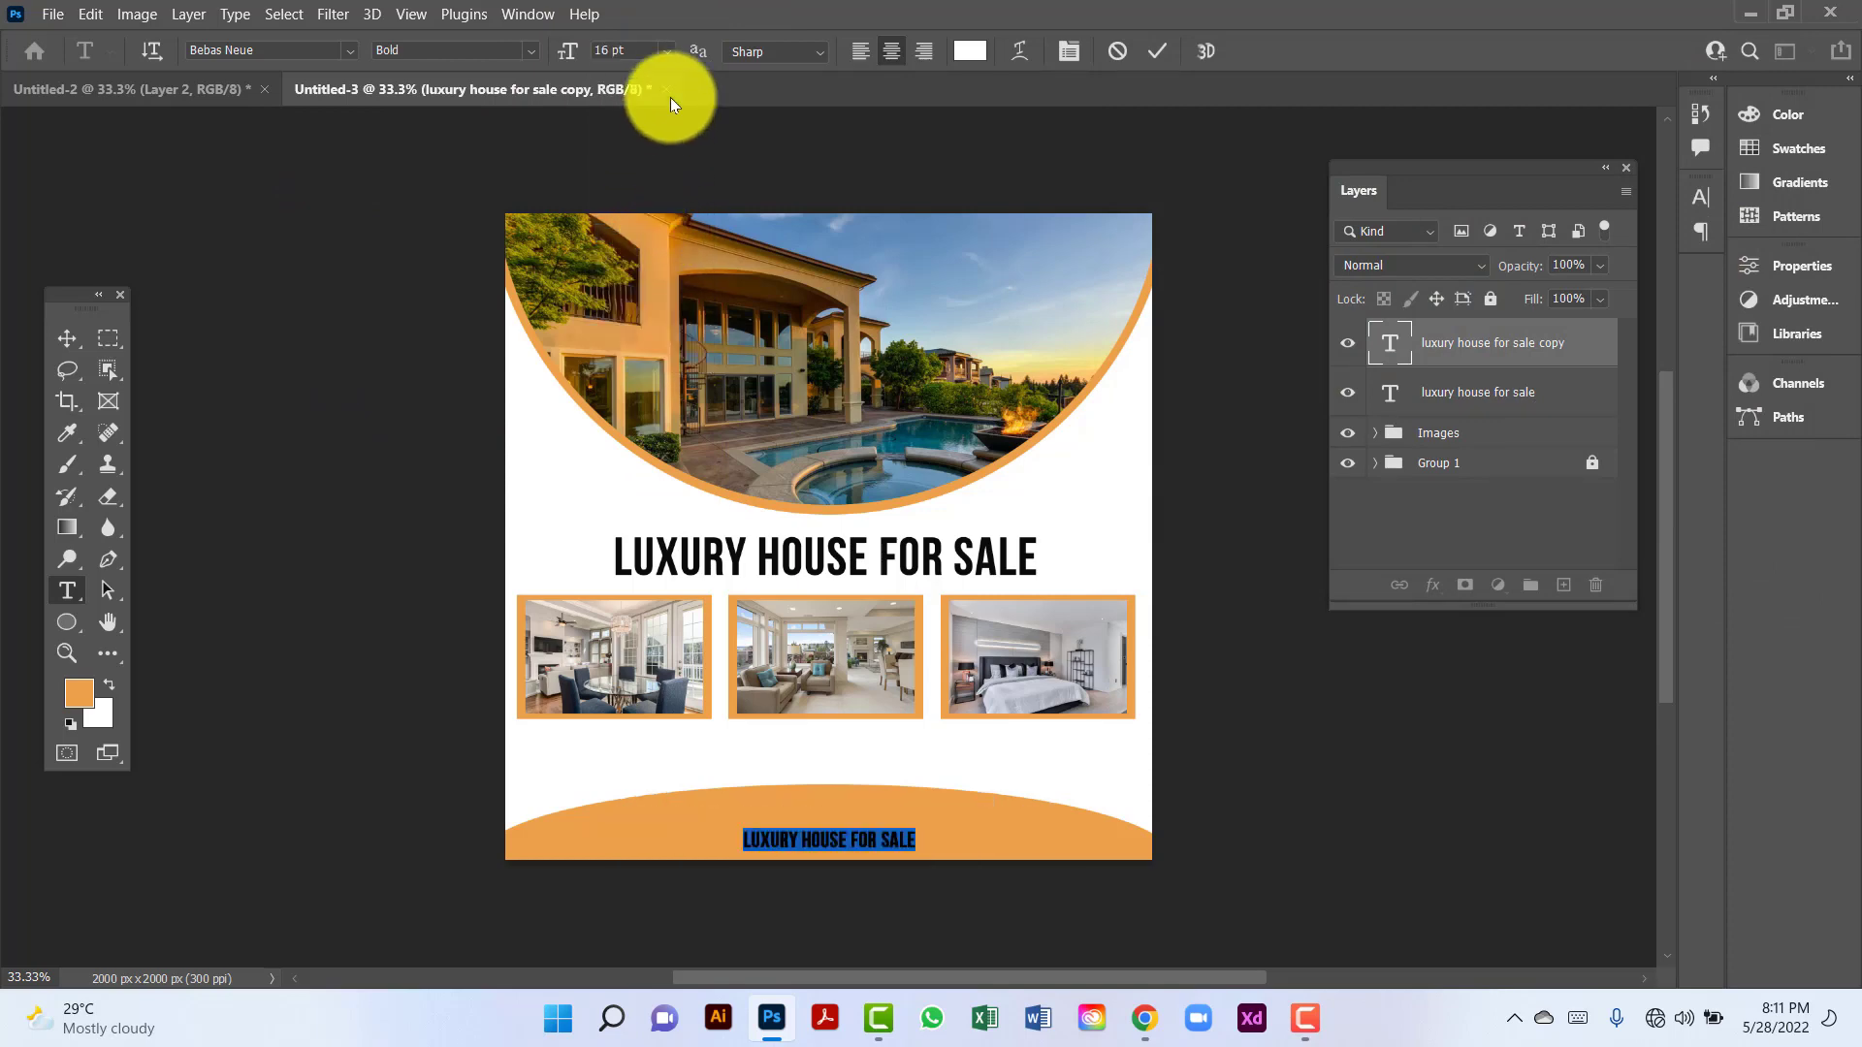
click(666, 50)
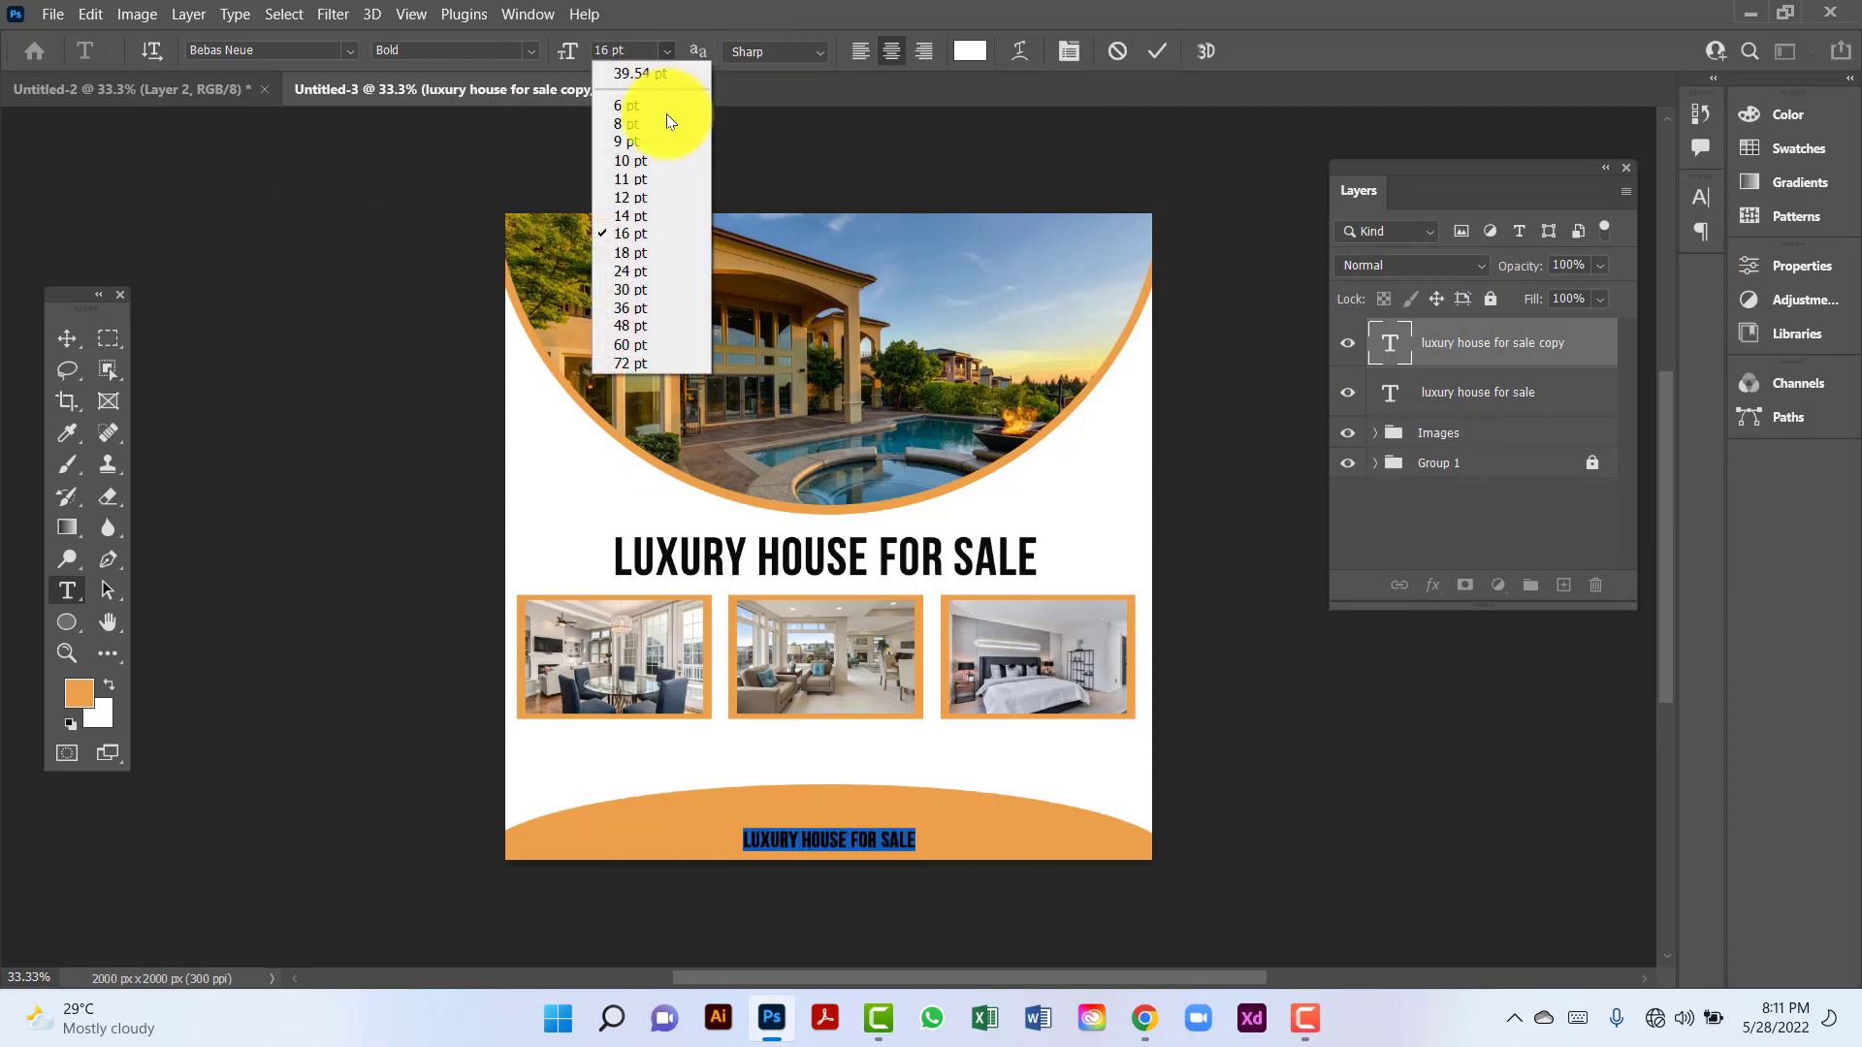
click(638, 272)
text(CALL:)
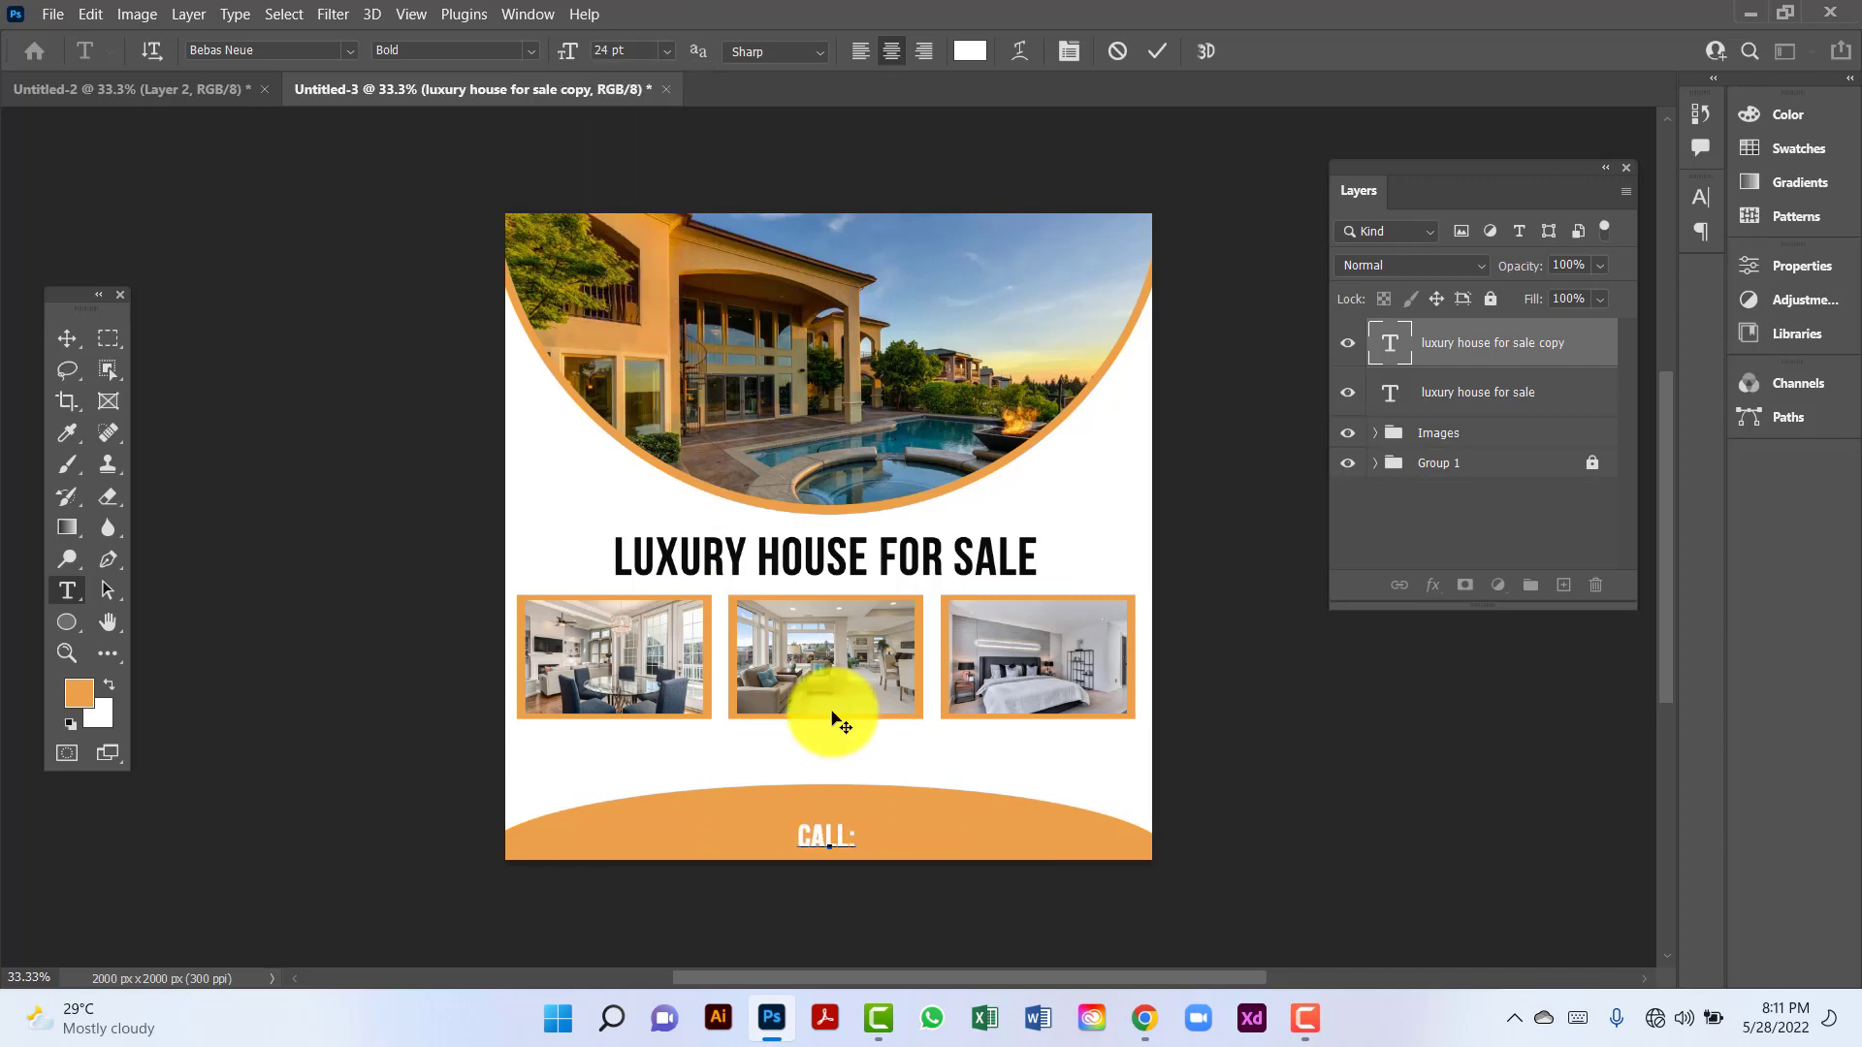
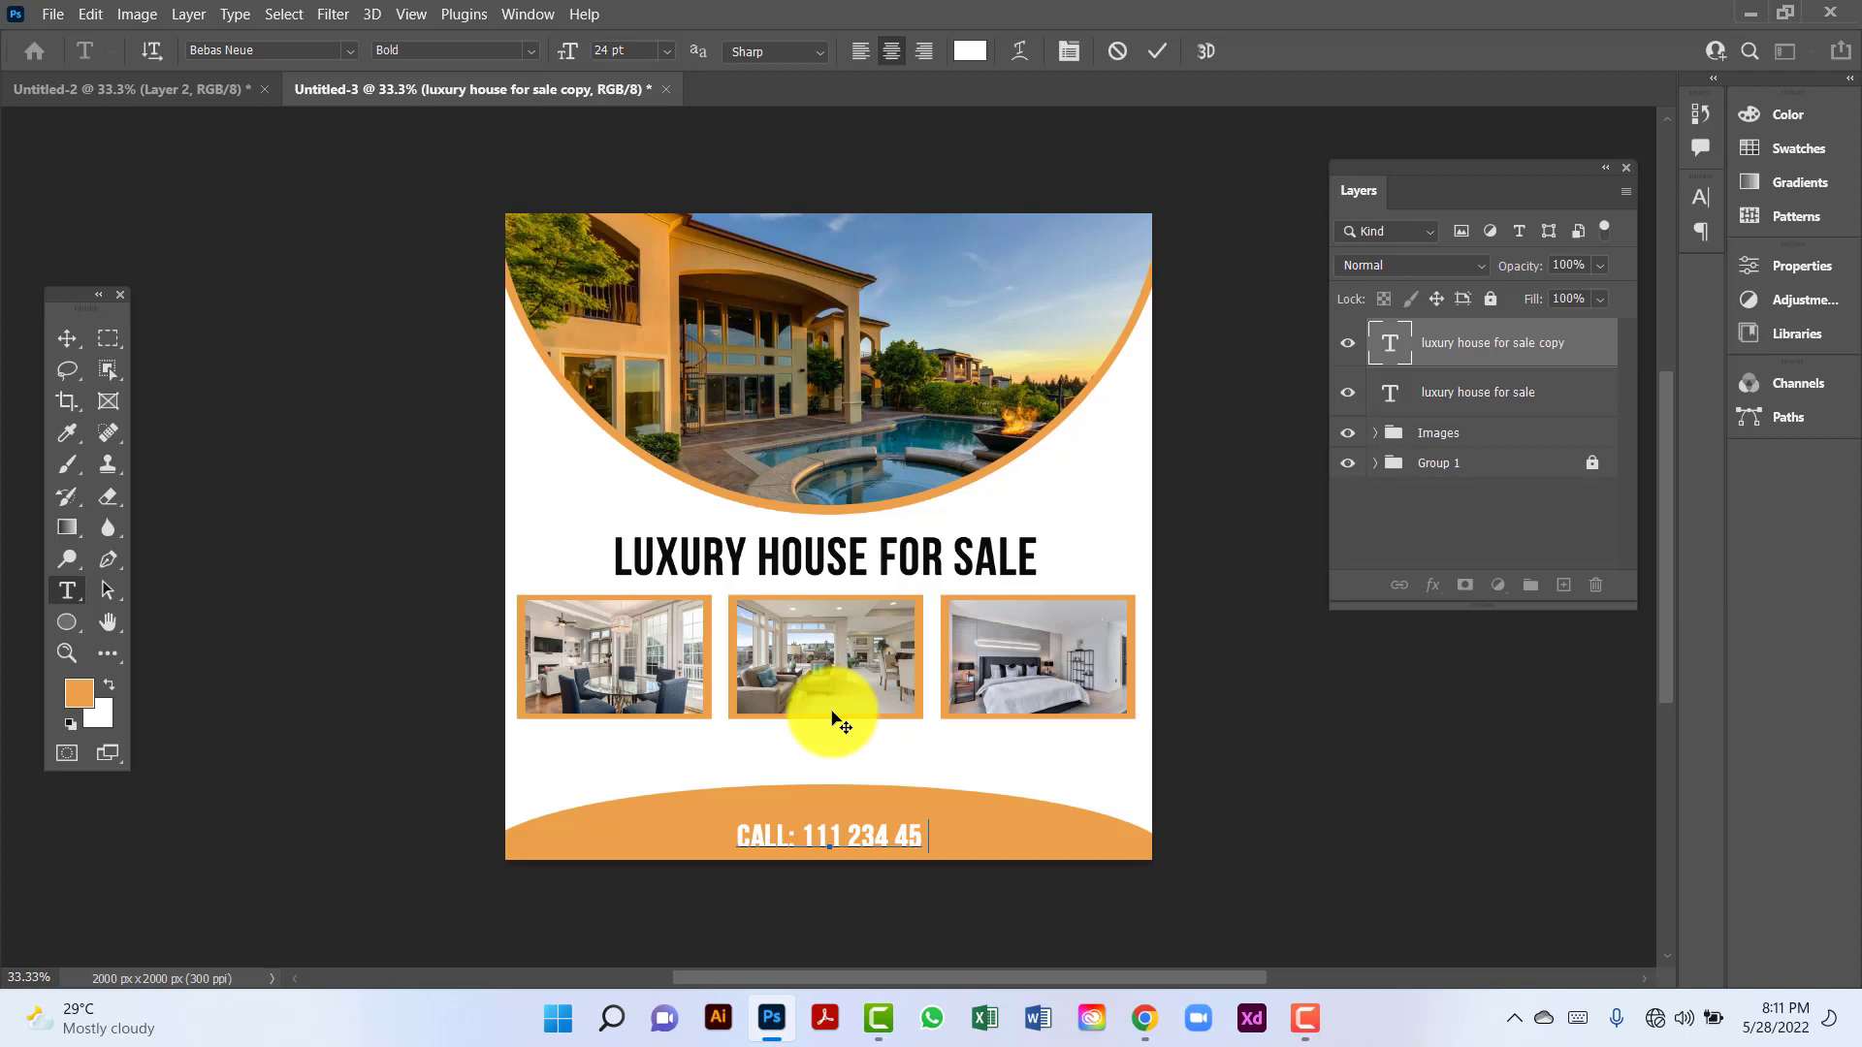
click(60, 331)
- Enlarge the call line to about 131% and centre it on the orange footer arc
drag(907, 824, 910, 827)
key(ctrl+t)
drag(715, 819, 657, 809)
drag(862, 846, 890, 834)
key(Return)
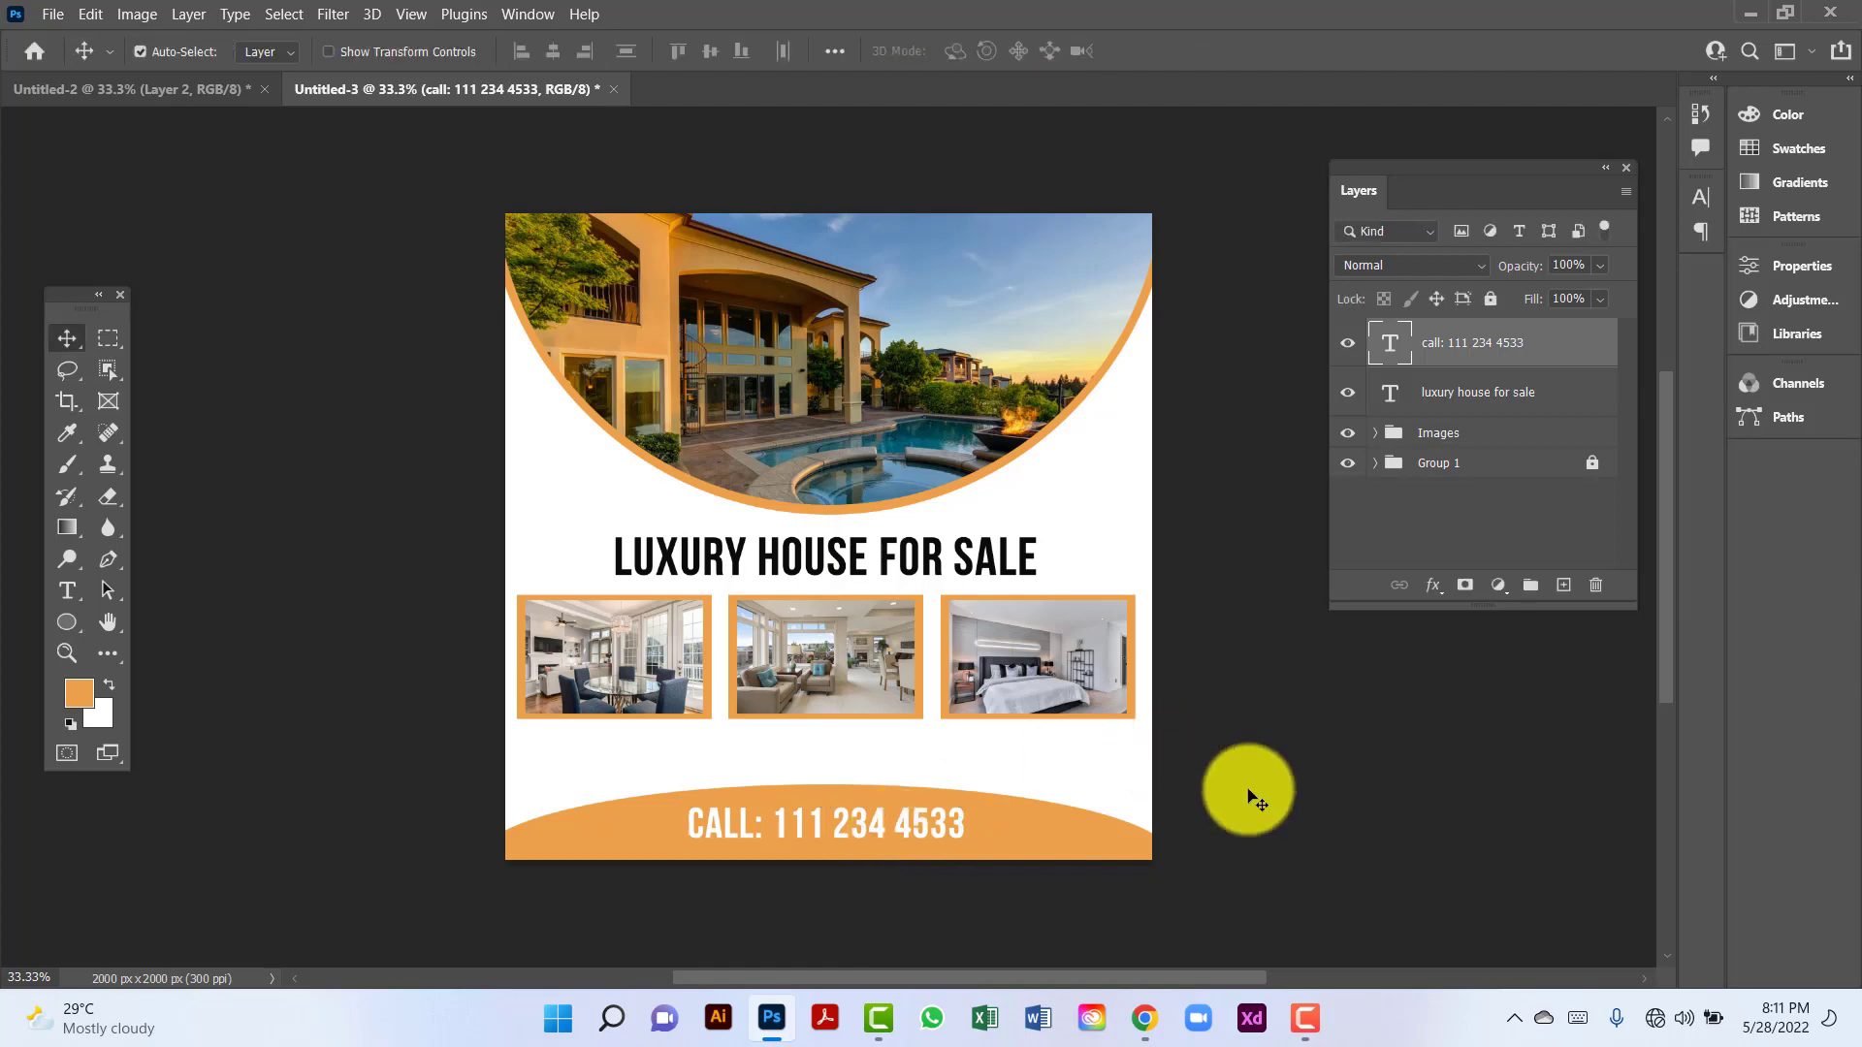
- Put the 'LUXURY HOUSE FOR SALE' title and the call-line text layers into a new Group 2
click(1251, 797)
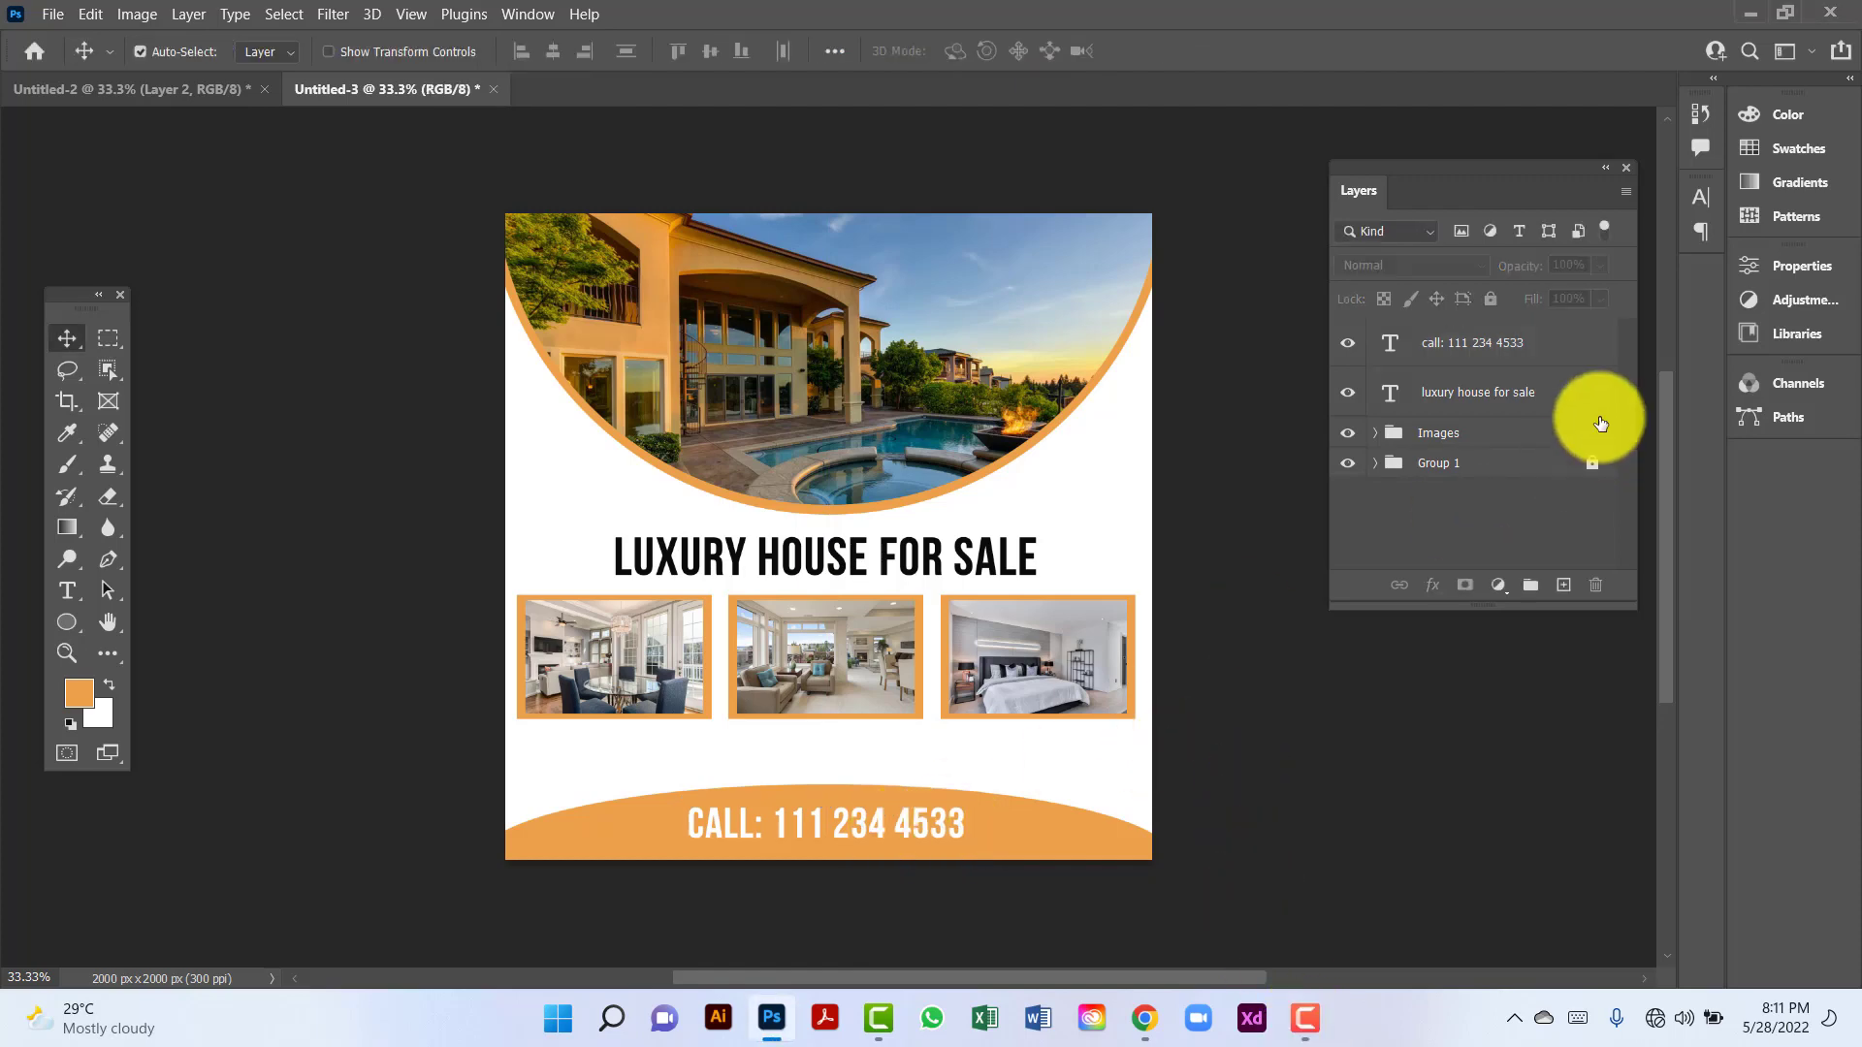
click(1579, 399)
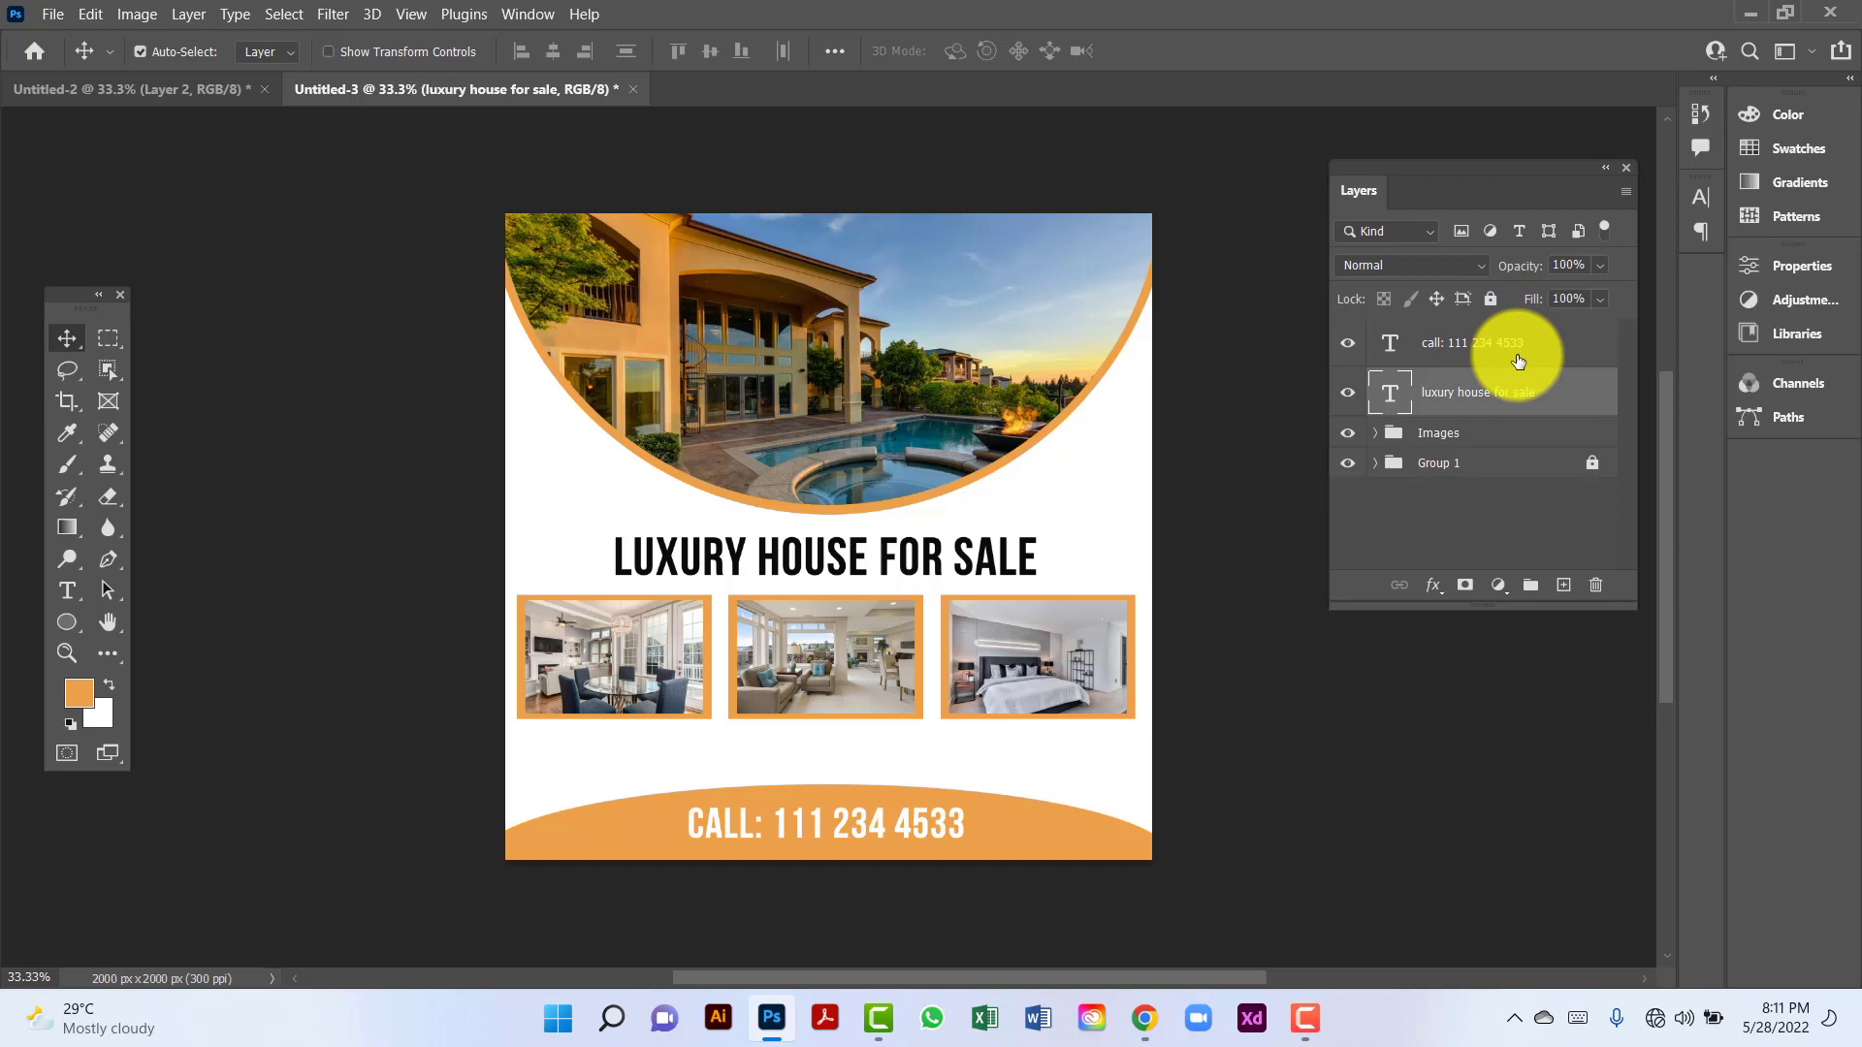
shift+click(1517, 354)
key(ctrl+g)
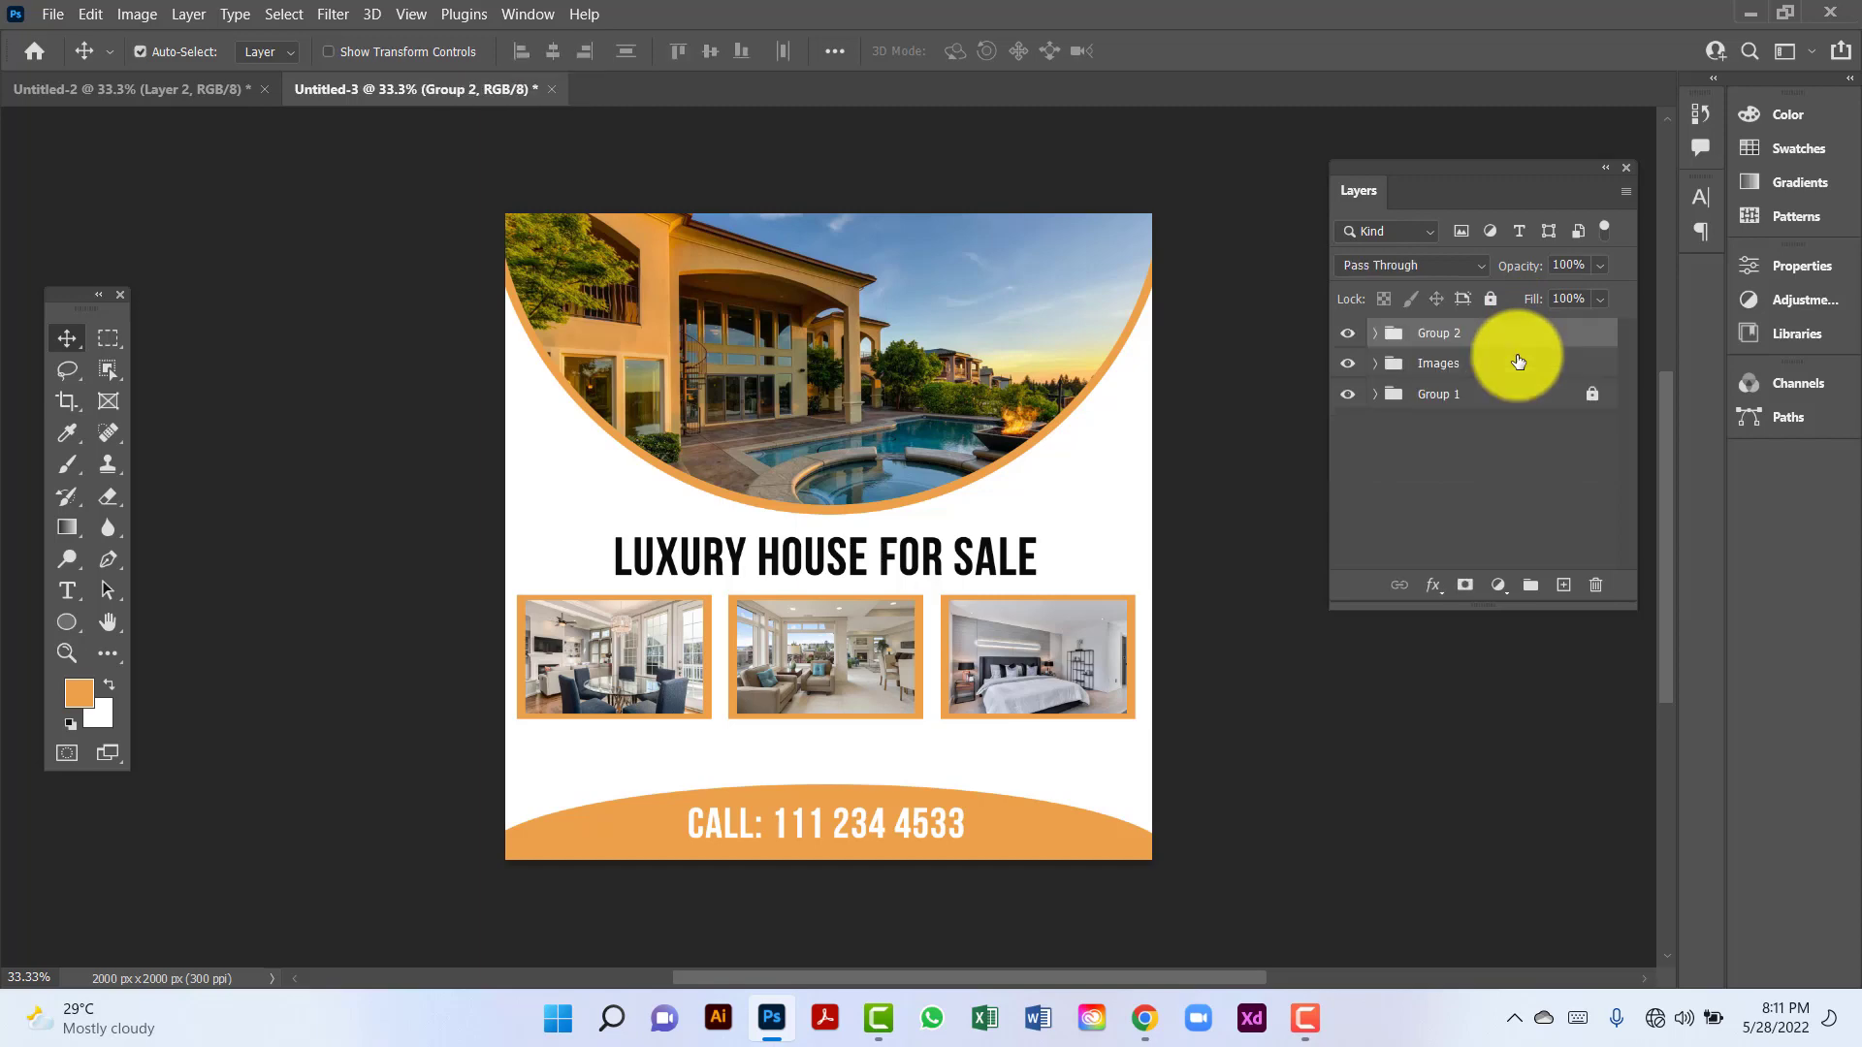